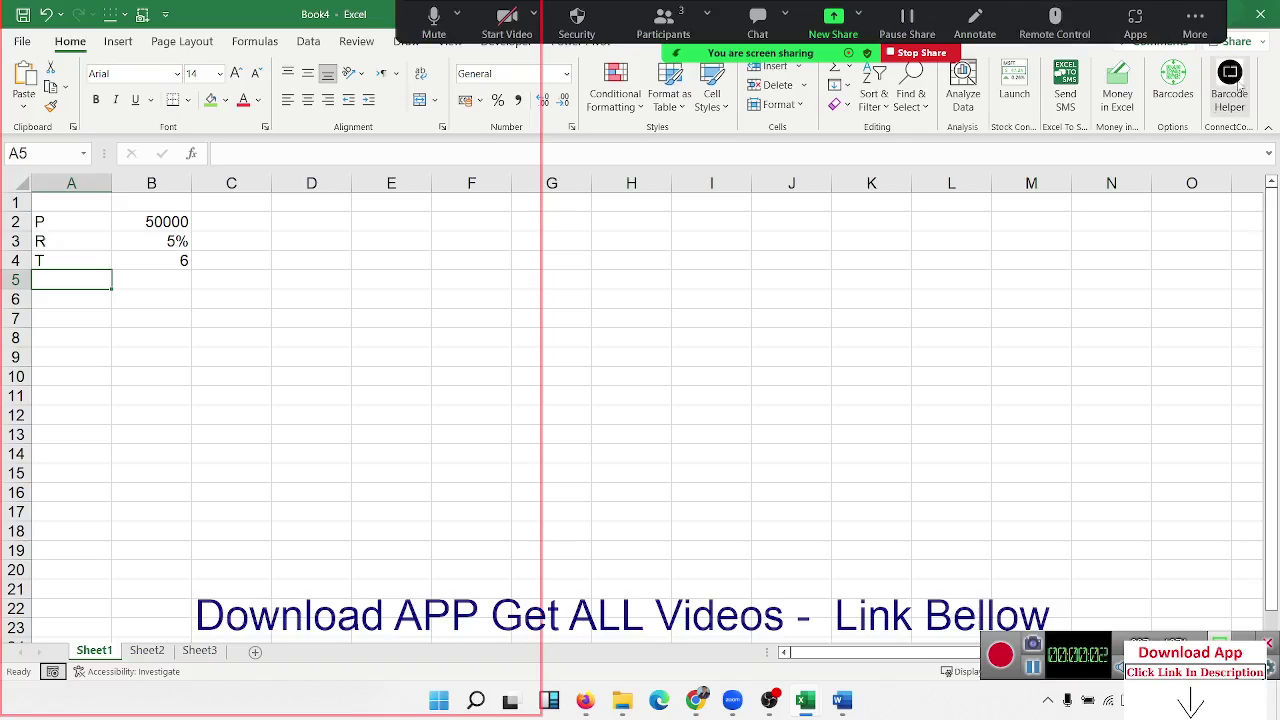
Enter the label EMI in B6 and move to cell C6 beside it.
left_click(172, 300)
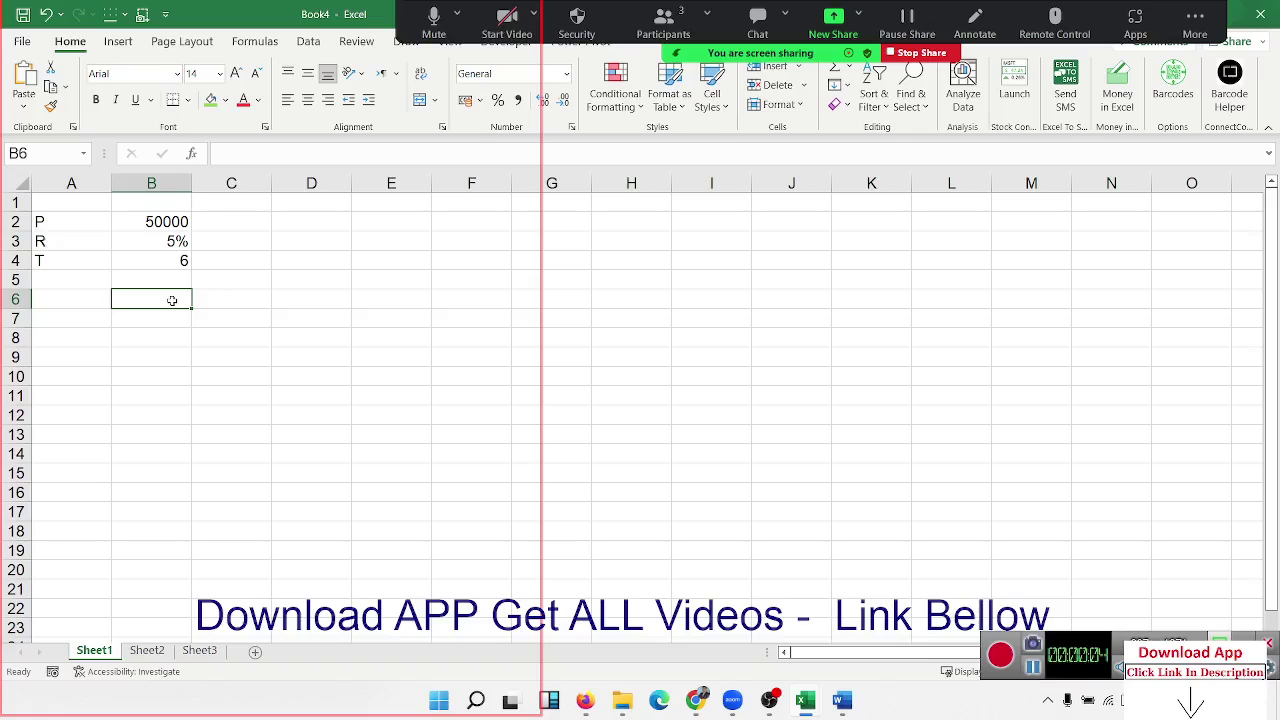
type("EMI")
key("Tab")
key("Up")
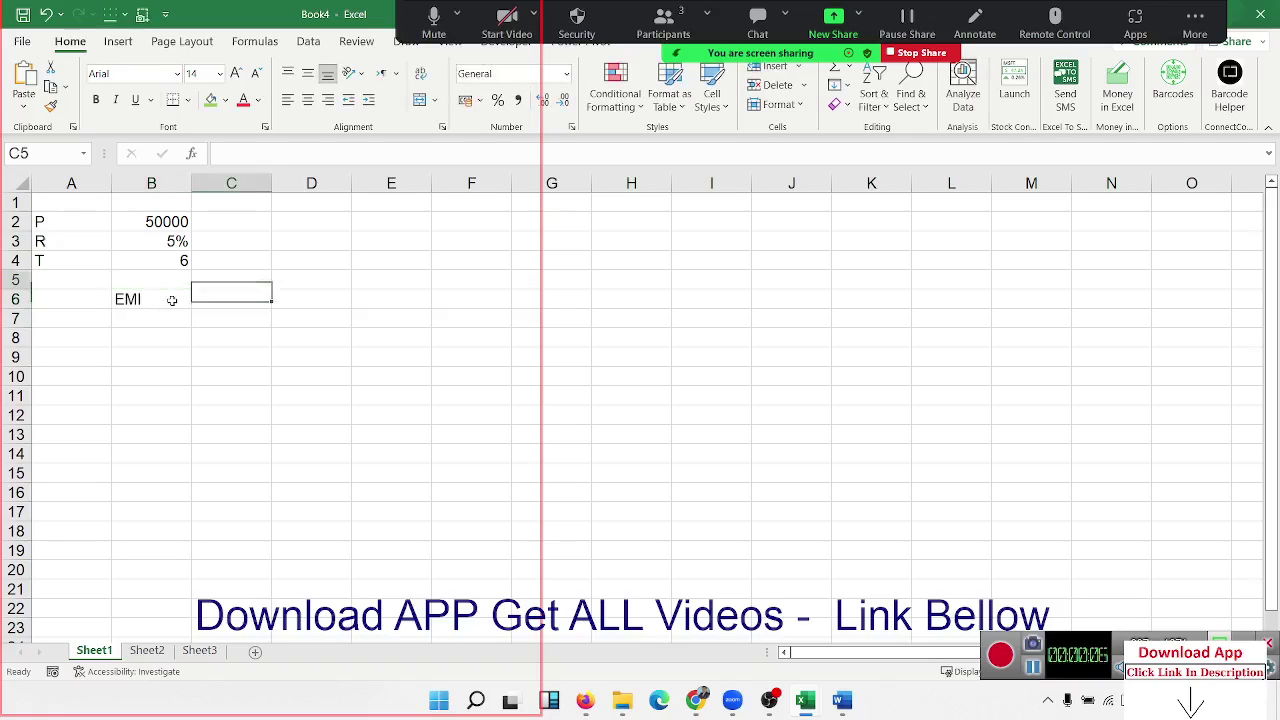
key("Up")
key("Up")
key("Up")
key("shift+Left")
key("Down")
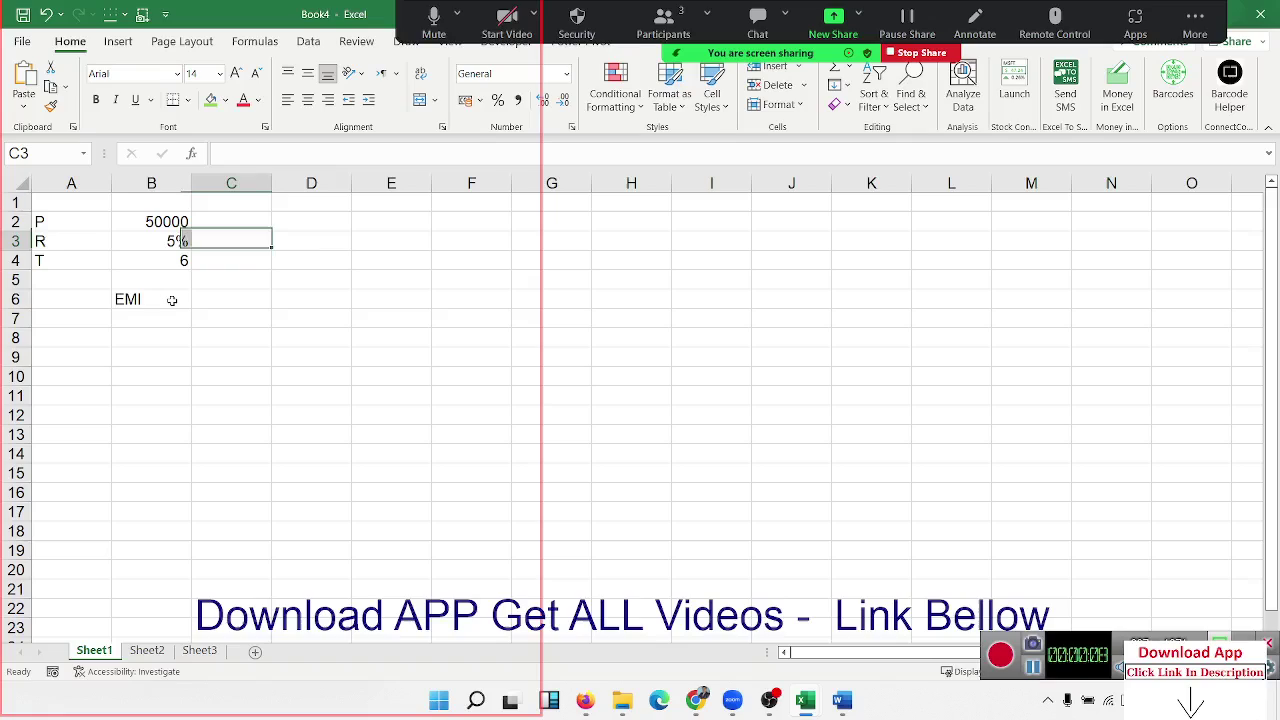
key("shift+Left")
key("Down")
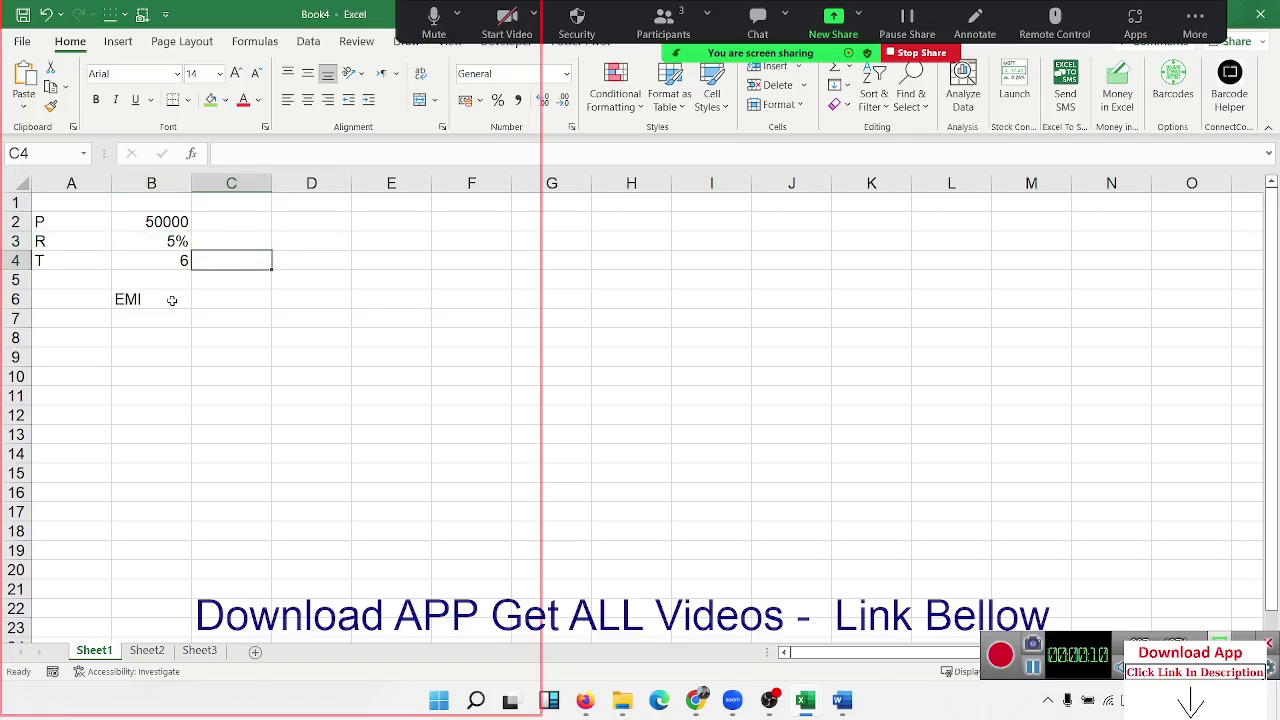
key("shift+Left")
key("Right")
key("Down")
key("Down")
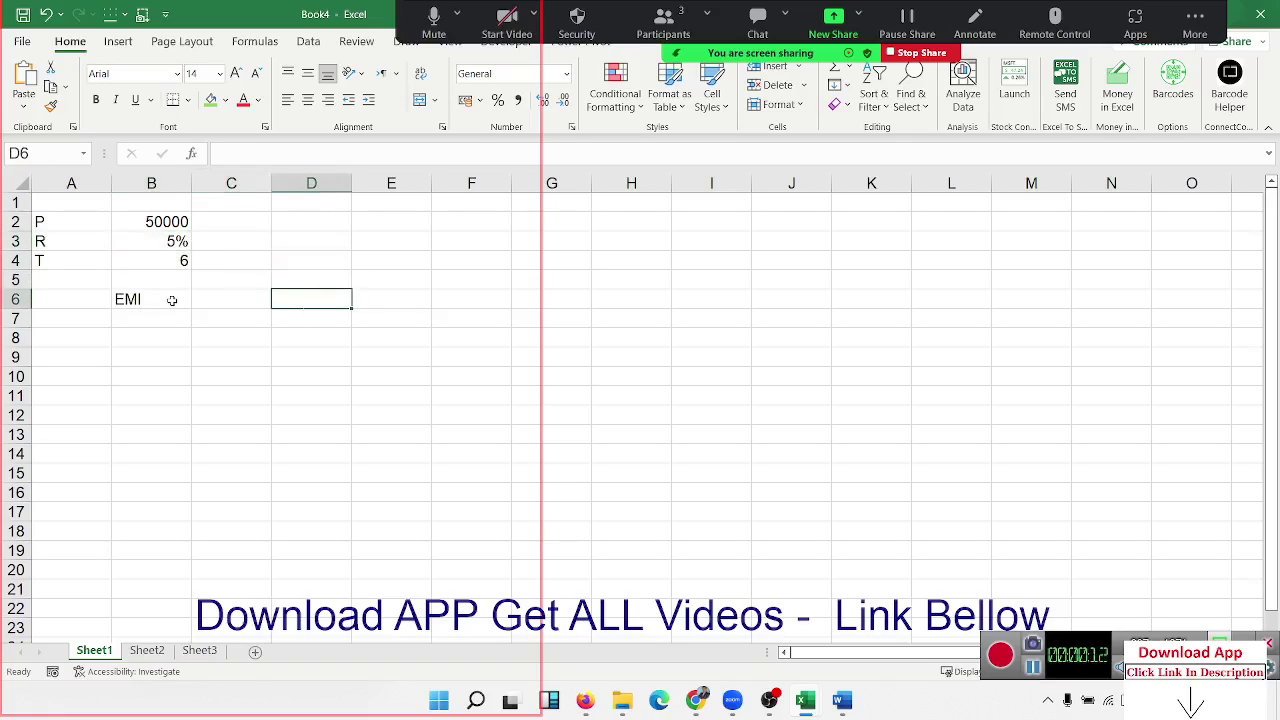
key("Left")
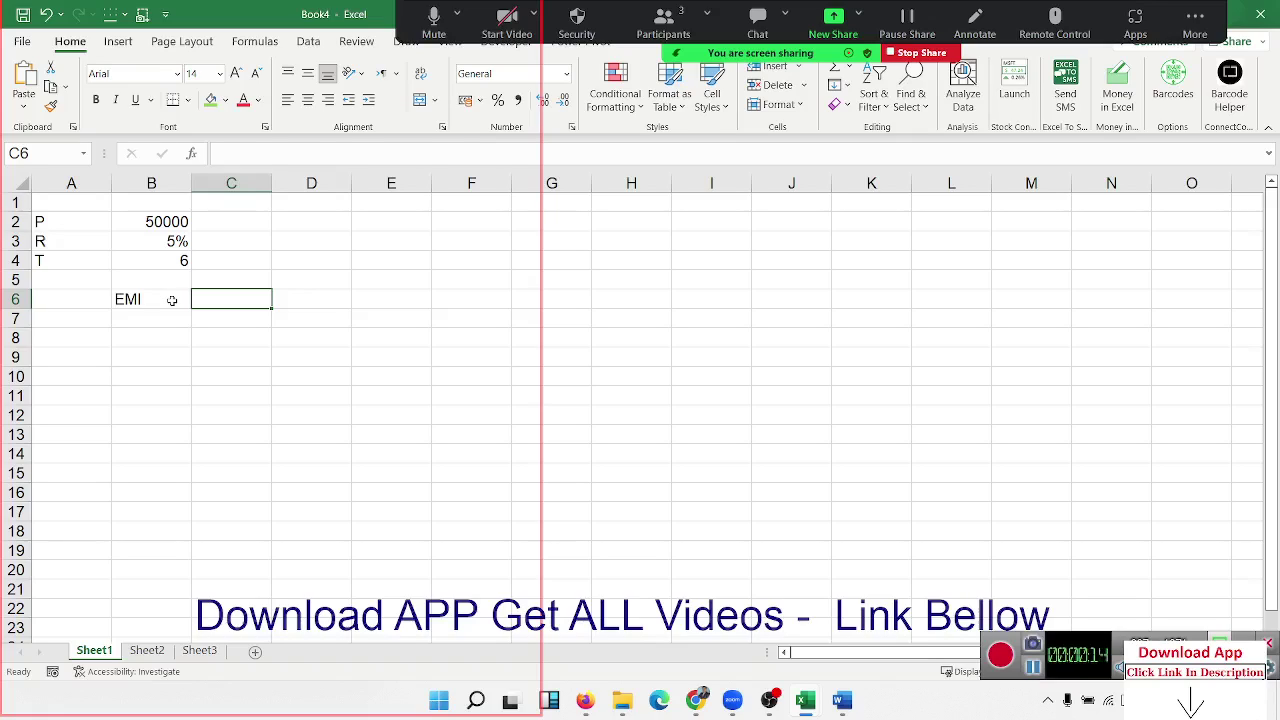
Enter =PMT(B3/12,B4*12,B2) in C6, giving a monthly EMI of ₹ -805.25.
type("=pmt")
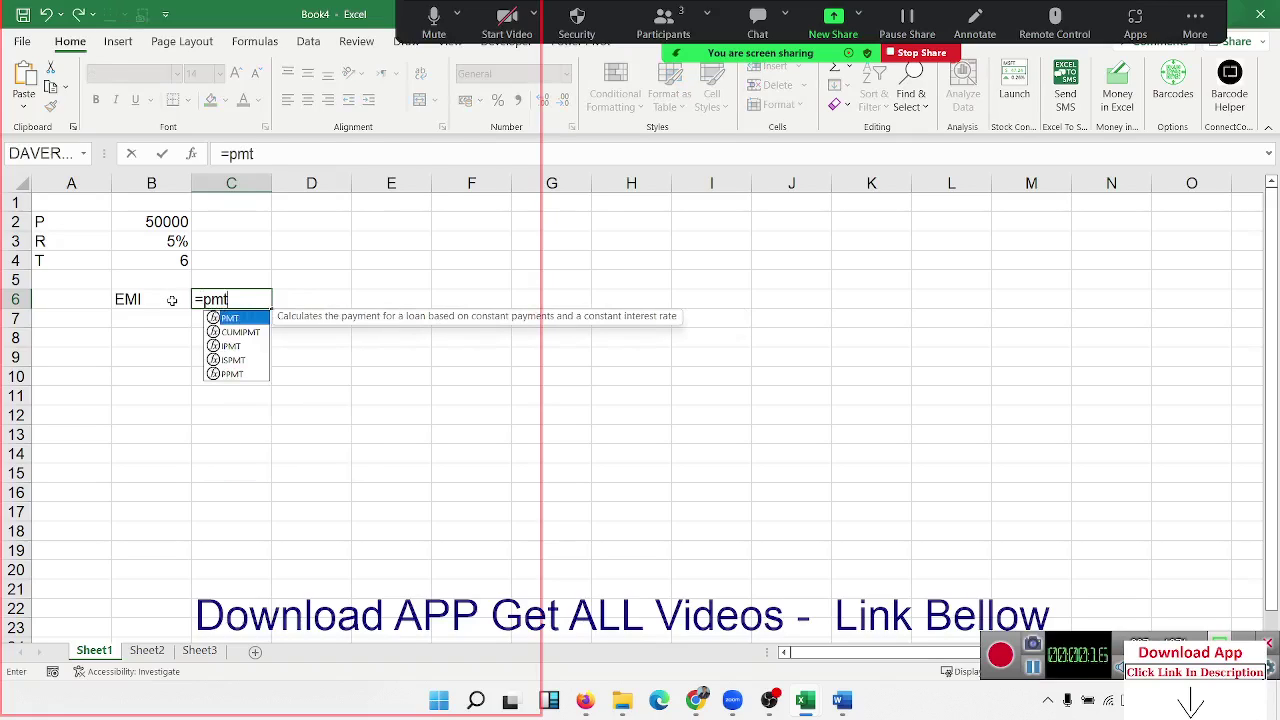
key("Tab")
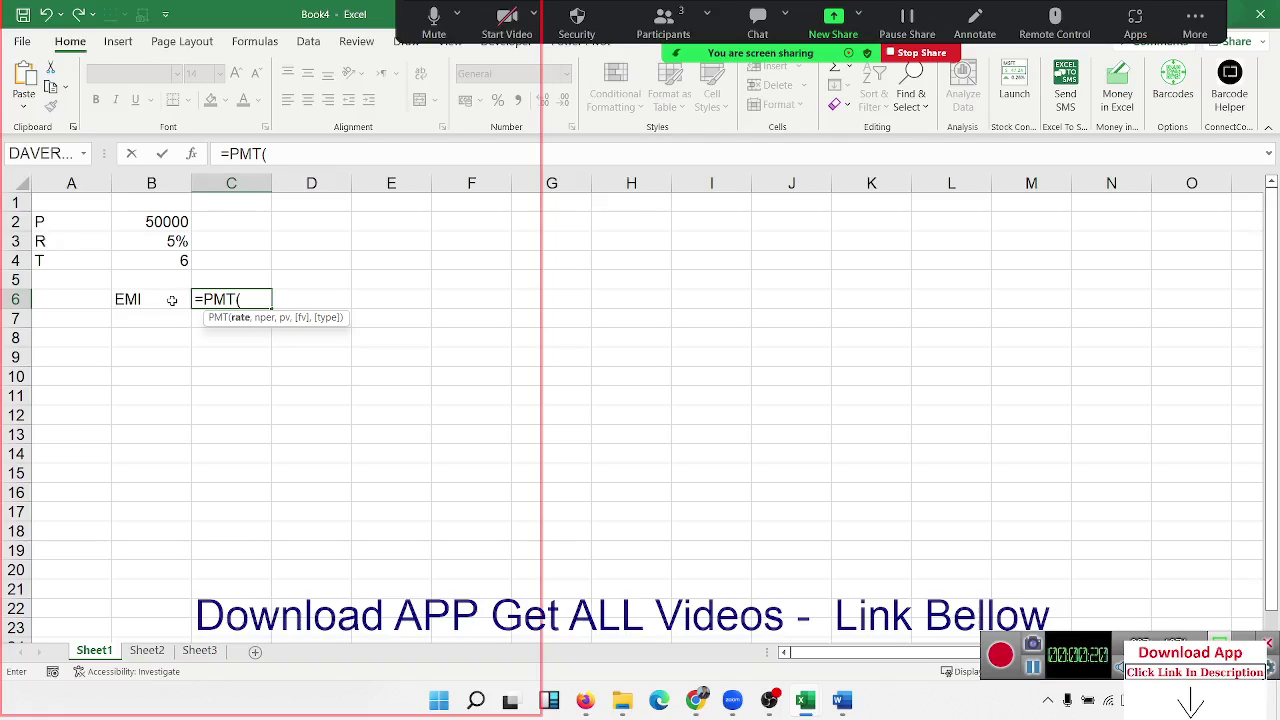
left_click(142, 248)
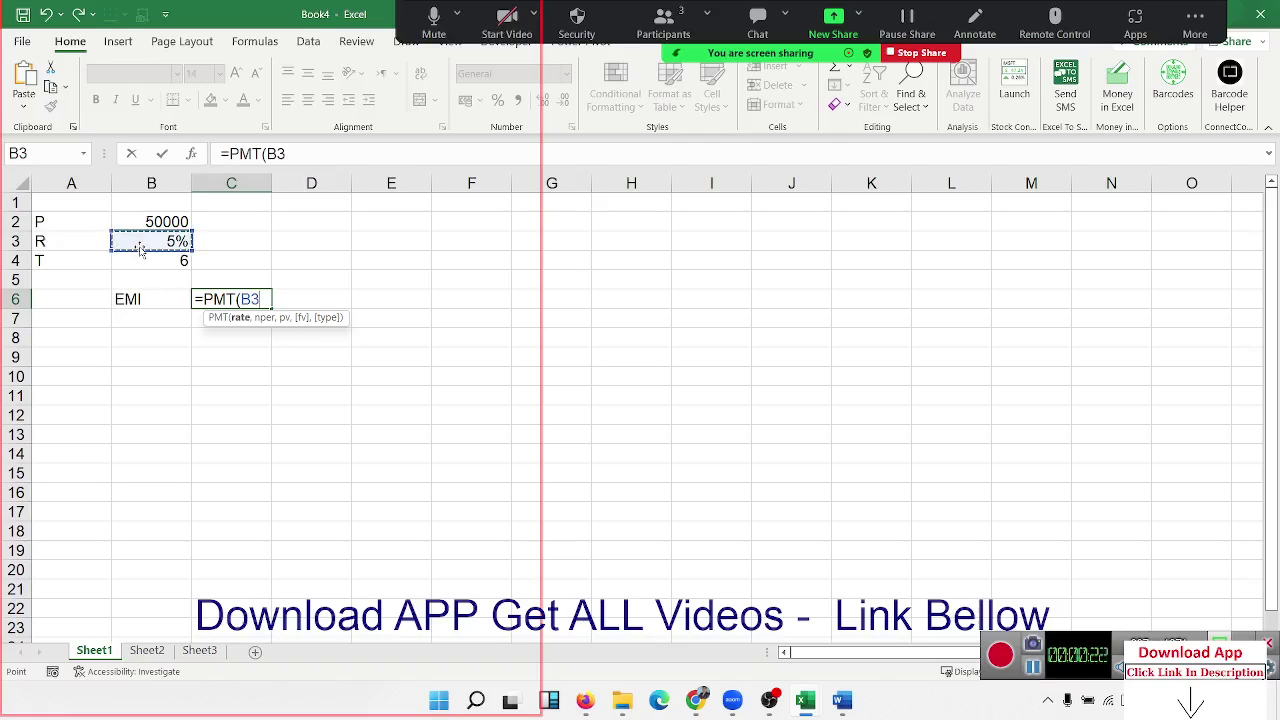
type("/12")
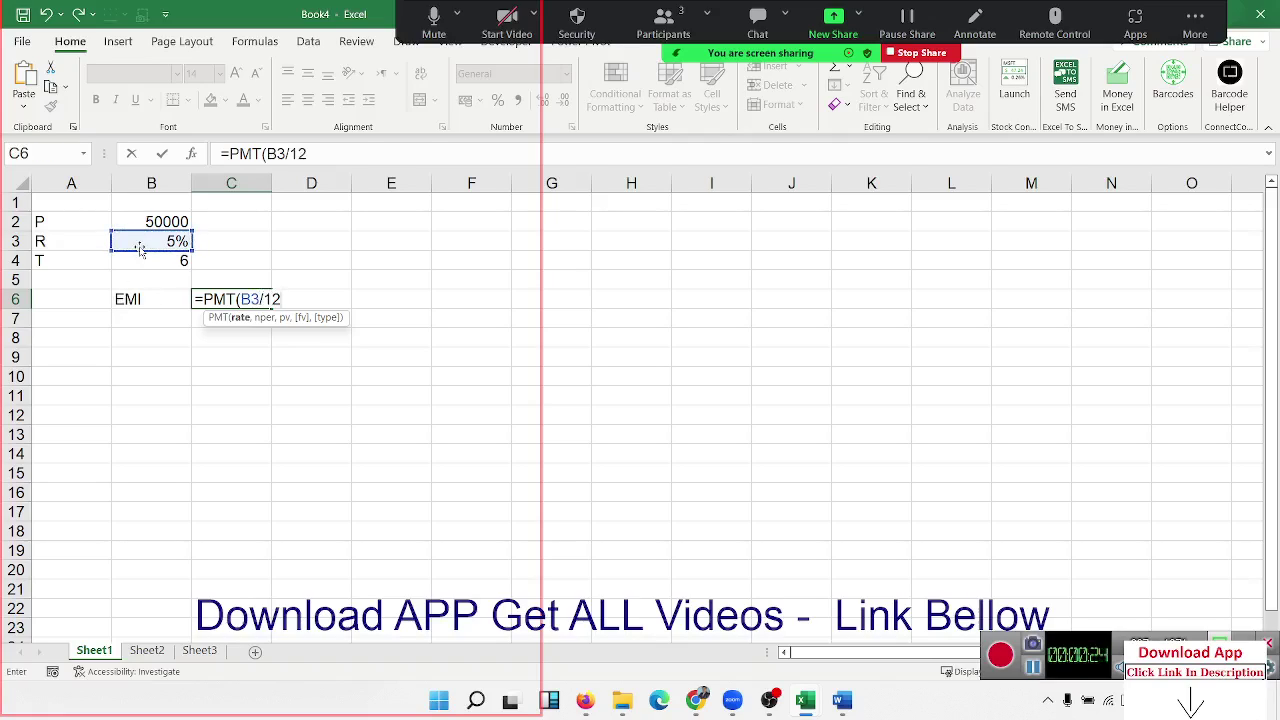
type(",")
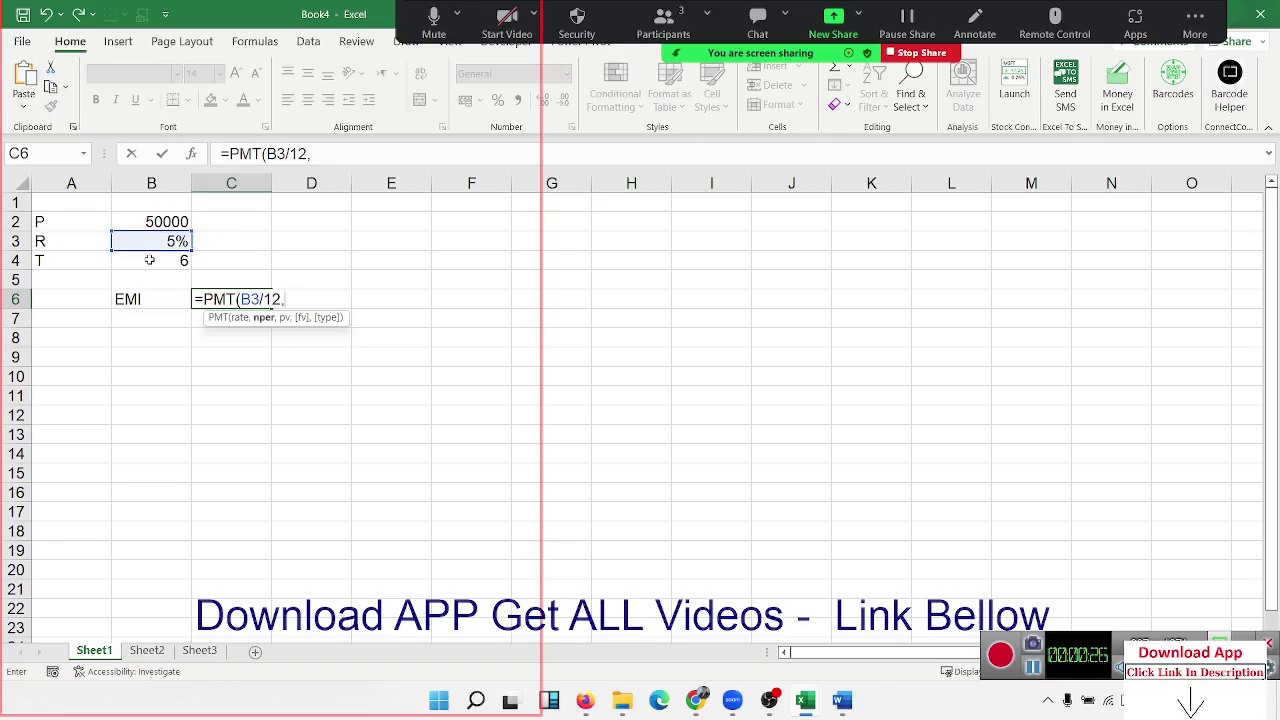
left_click(145, 258)
type("*1")
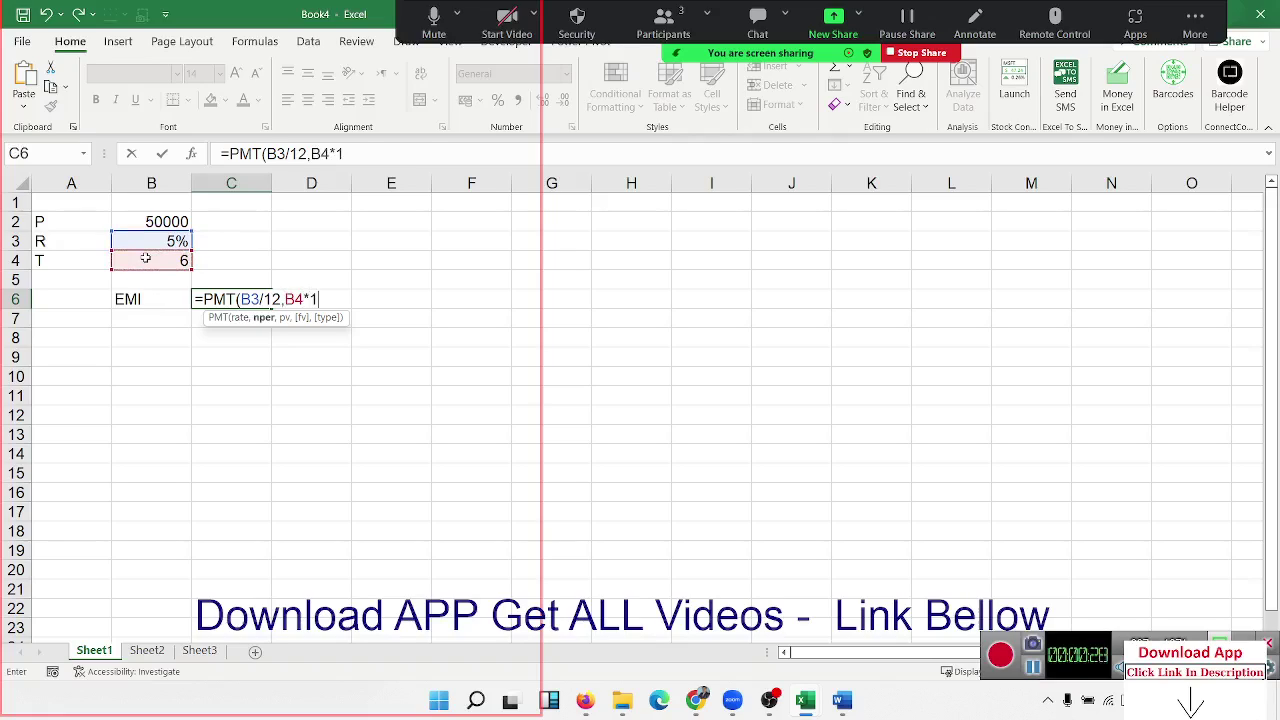
type("2,")
left_click(172, 221)
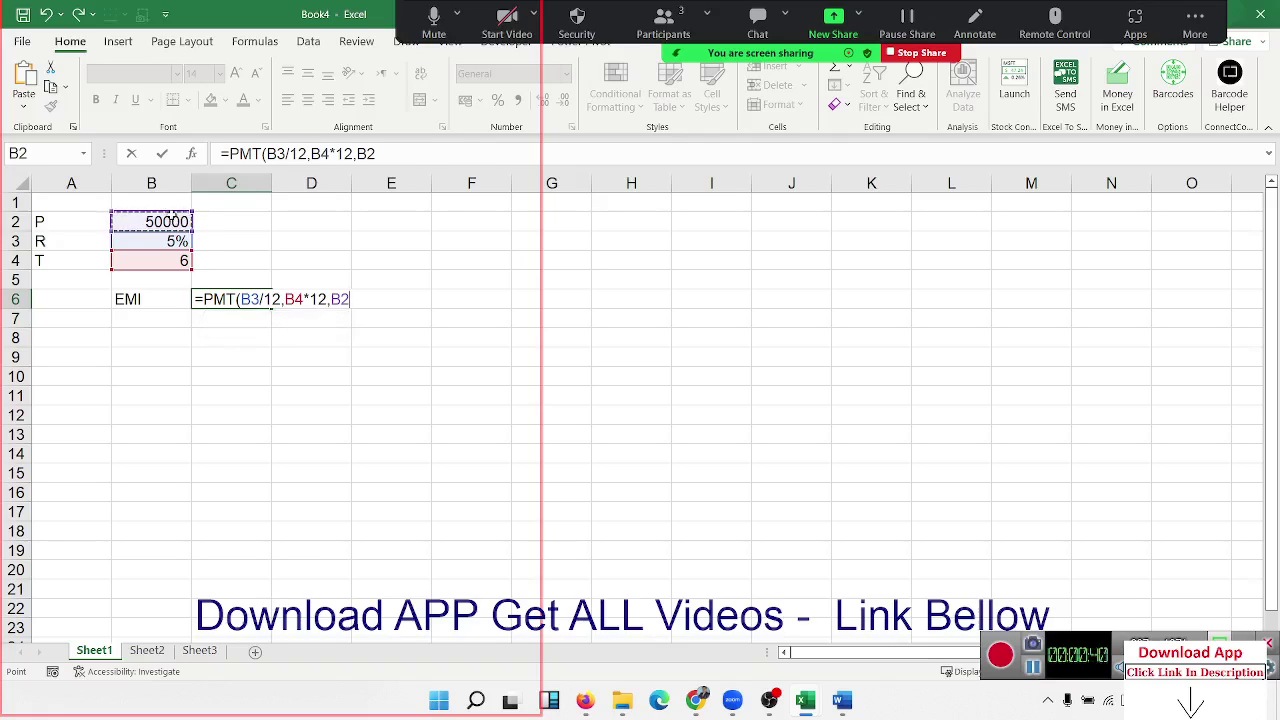
key("Return")
key("Up")
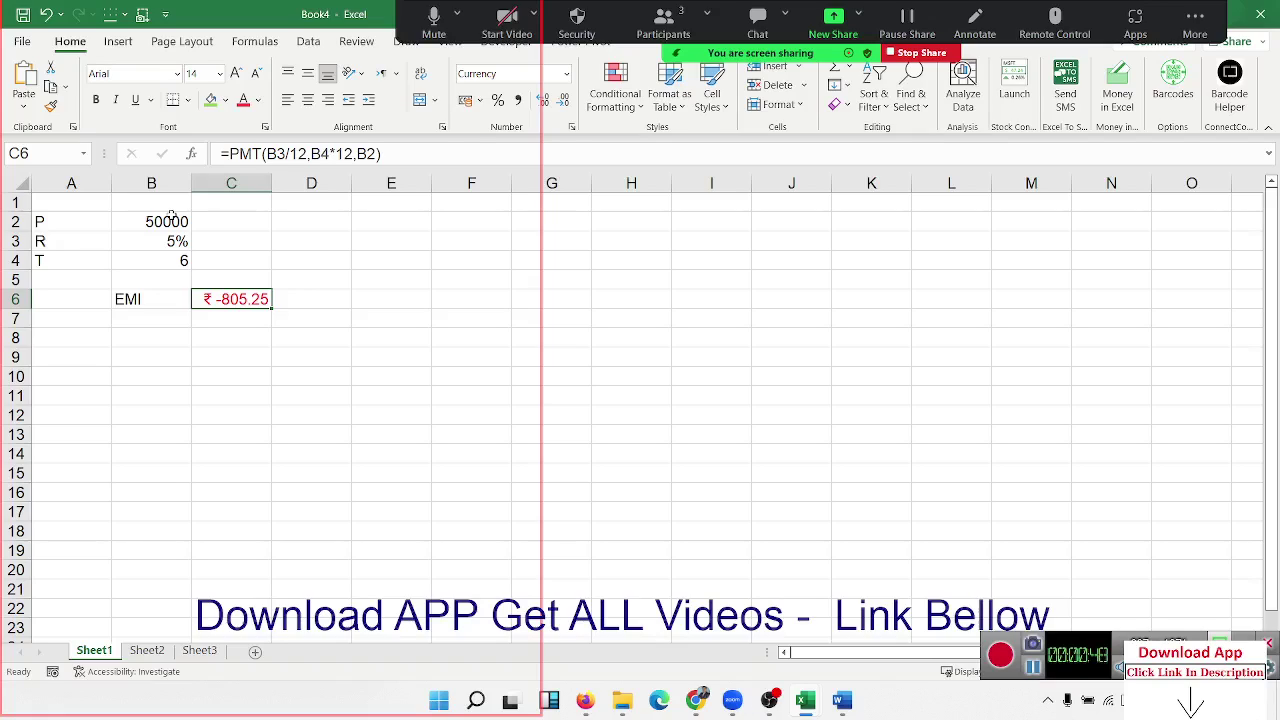
Wrap the C6 formula in ABS so the EMI shows as ₹ 805.25.
left_click(230, 154)
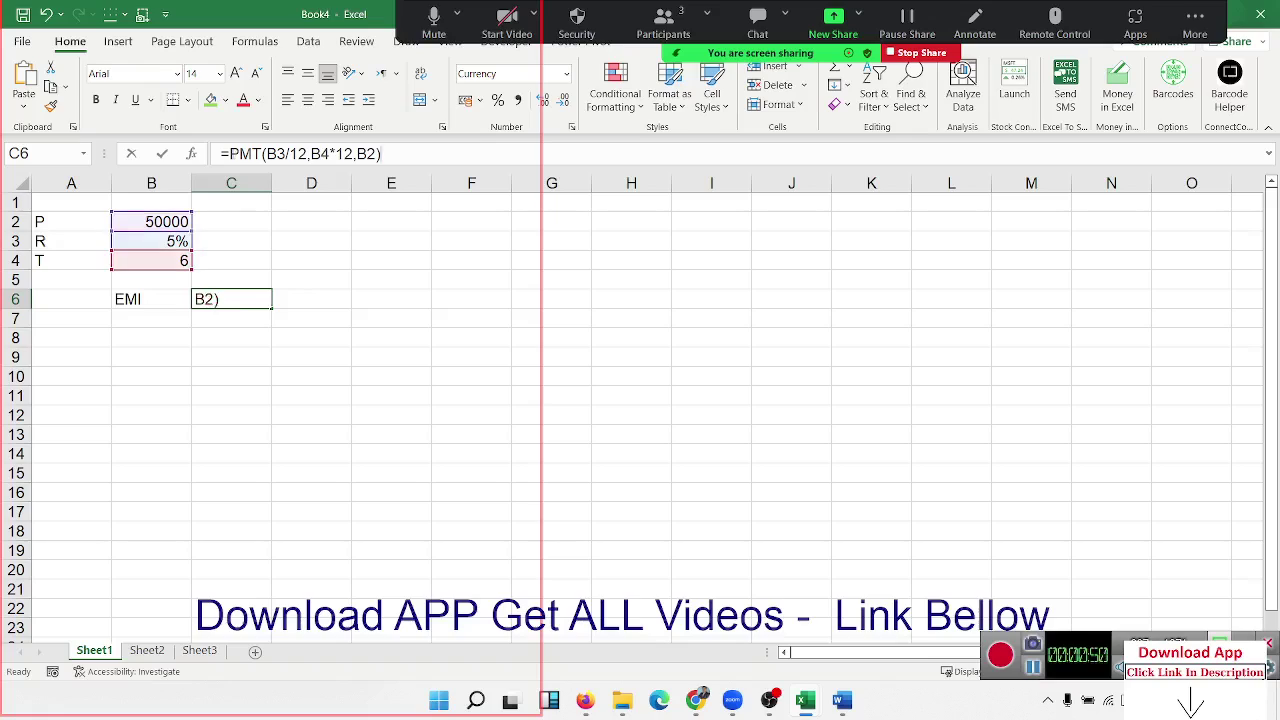
type("abs")
key("Tab")
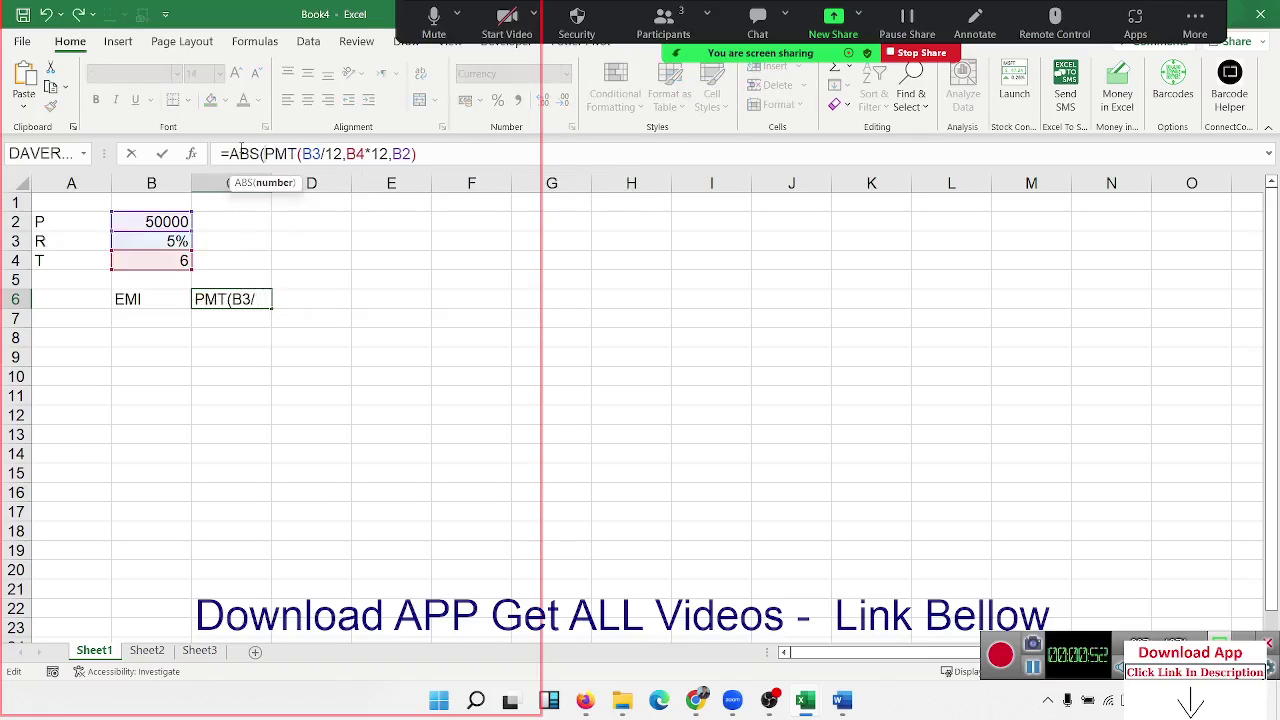
key("Return")
key("Return")
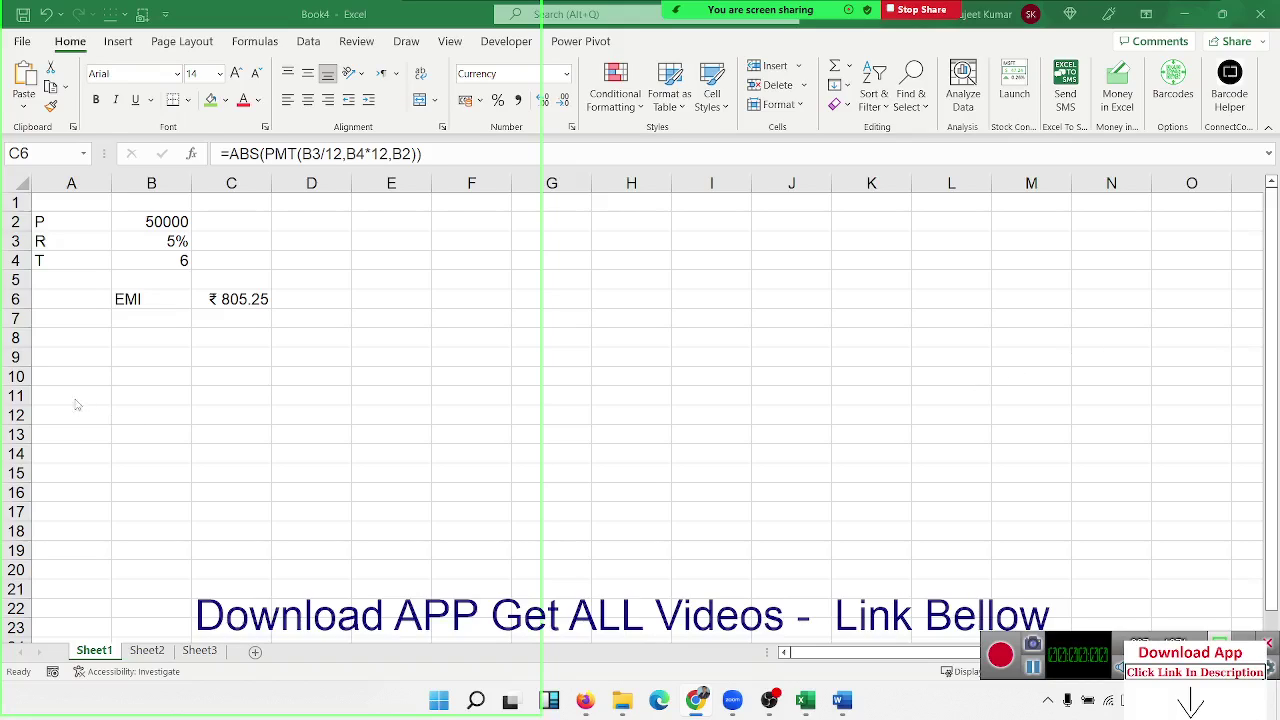
left_click(131, 338)
left_click(148, 336)
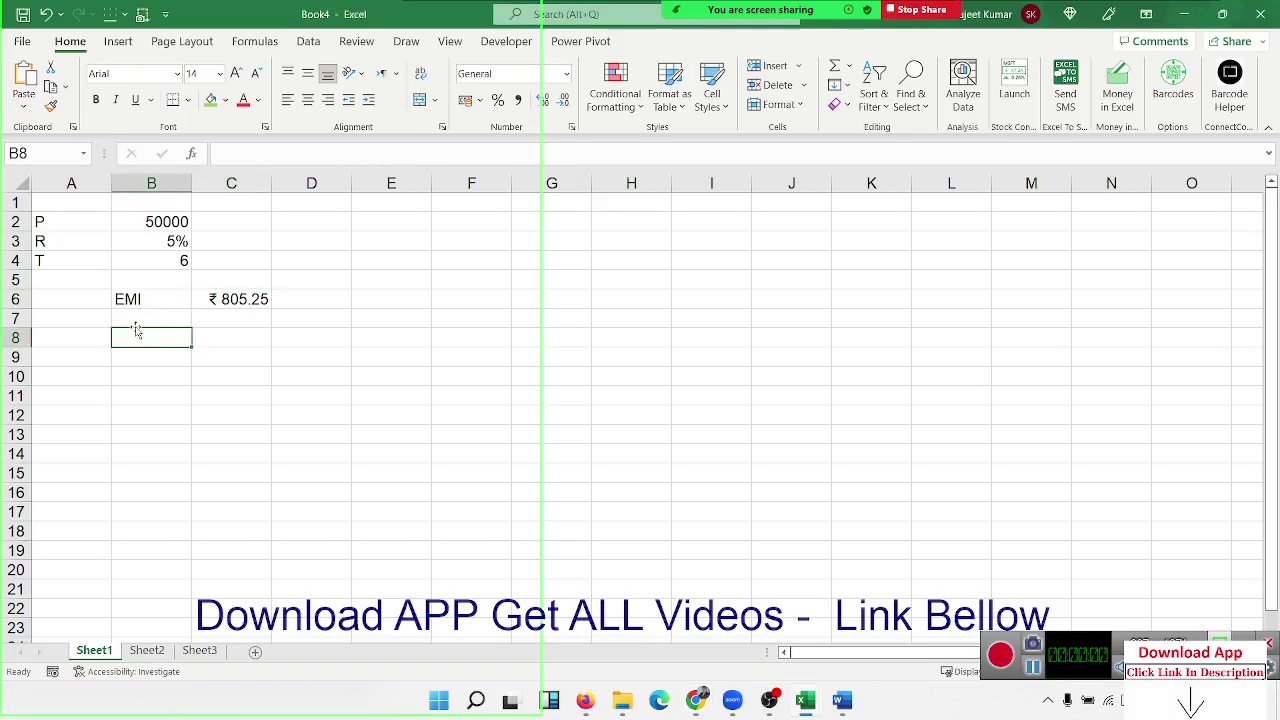
left_click(227, 299)
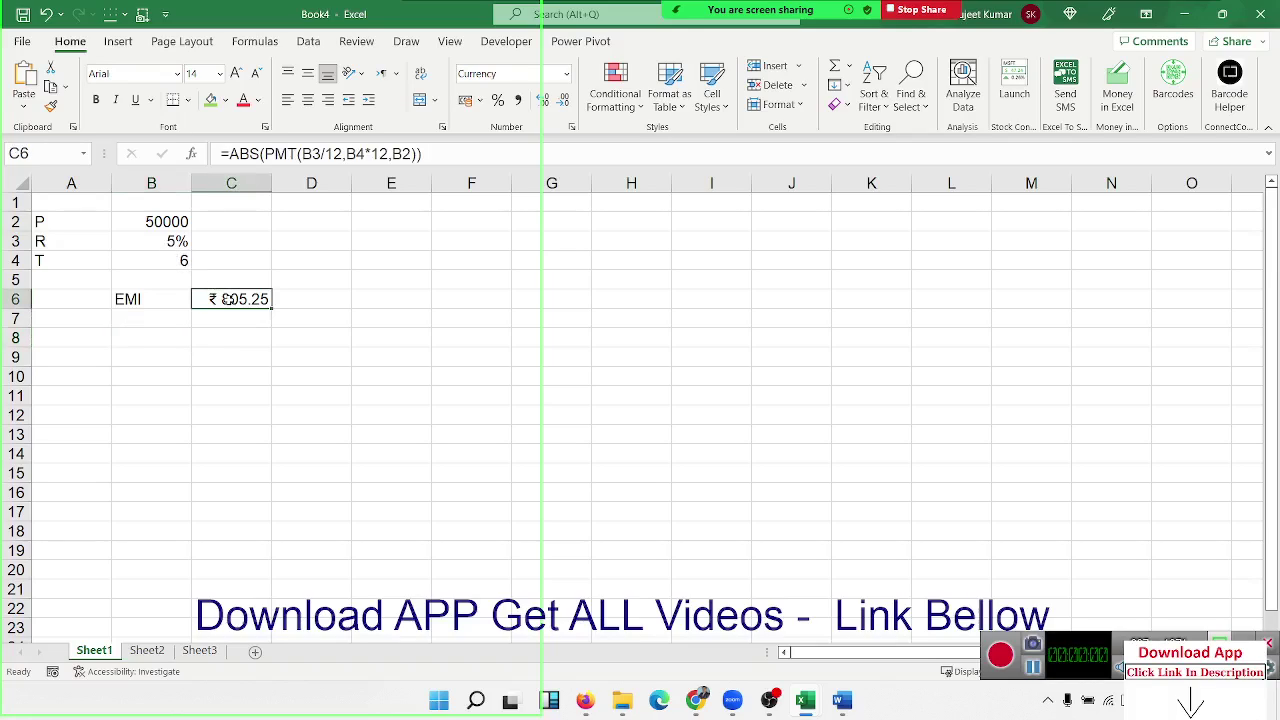
Copy the P, R, T labels with 50000, 5% and 6 from A2:B4 into A9:B11.
left_click_drag(176, 262, 43, 230)
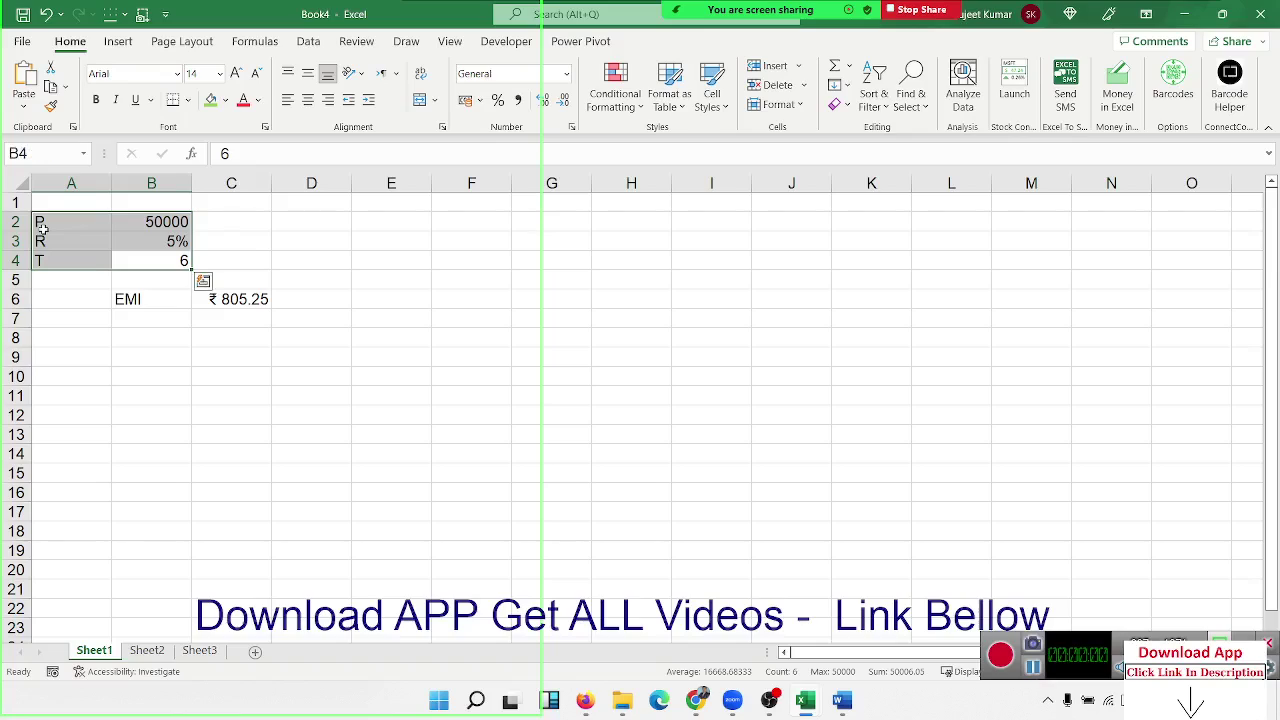
key("ctrl+c")
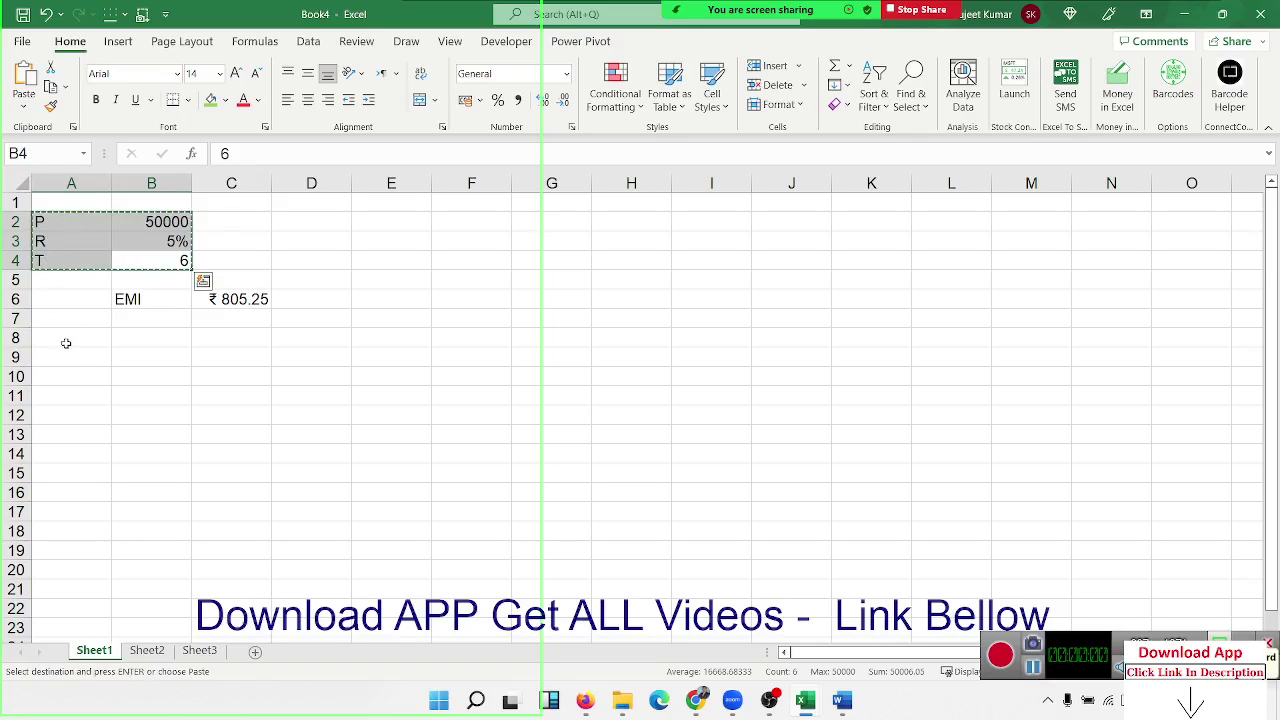
left_click(62, 337)
left_click(69, 357)
key("ctrl+v")
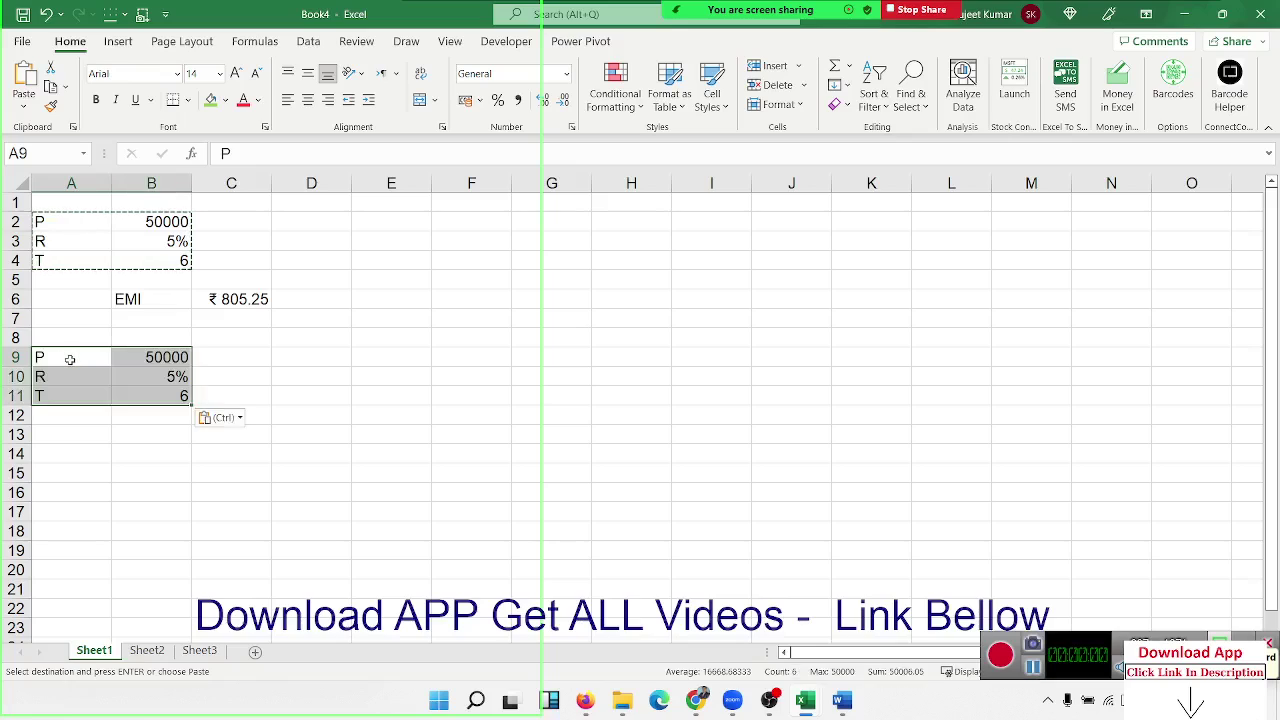
scroll(89, 343, "down", 3)
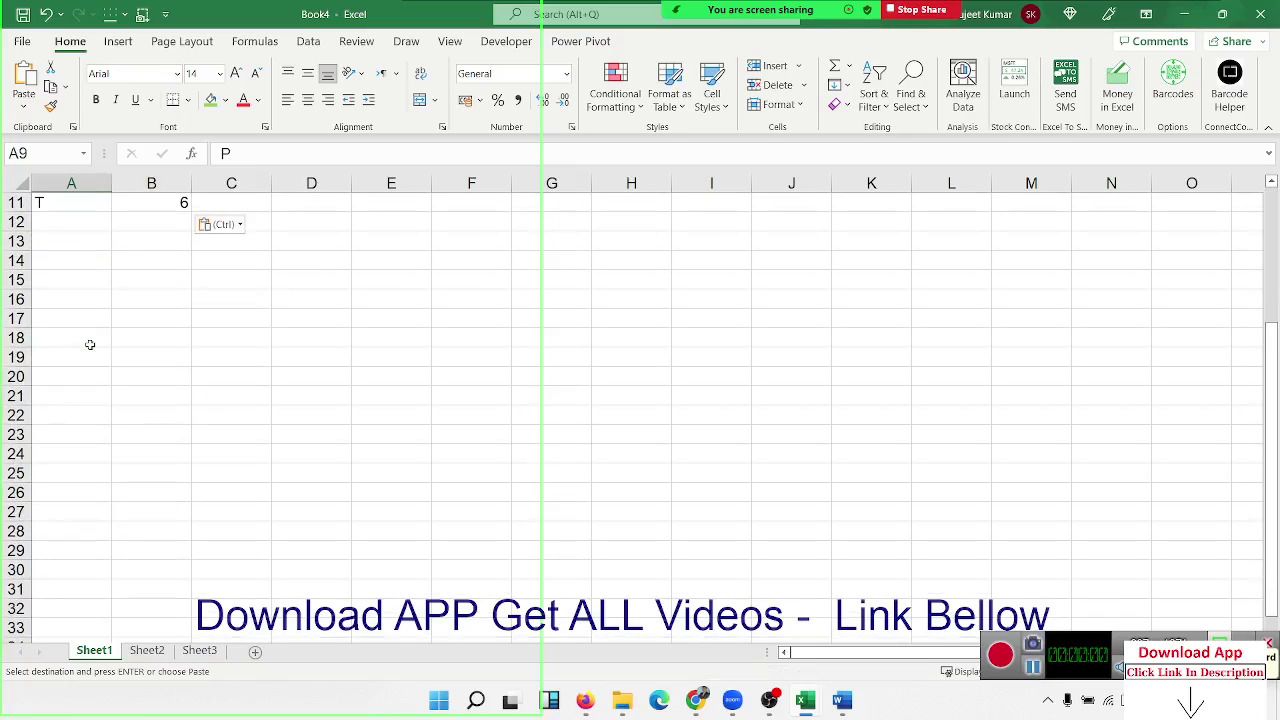
scroll(89, 343, "up", 3)
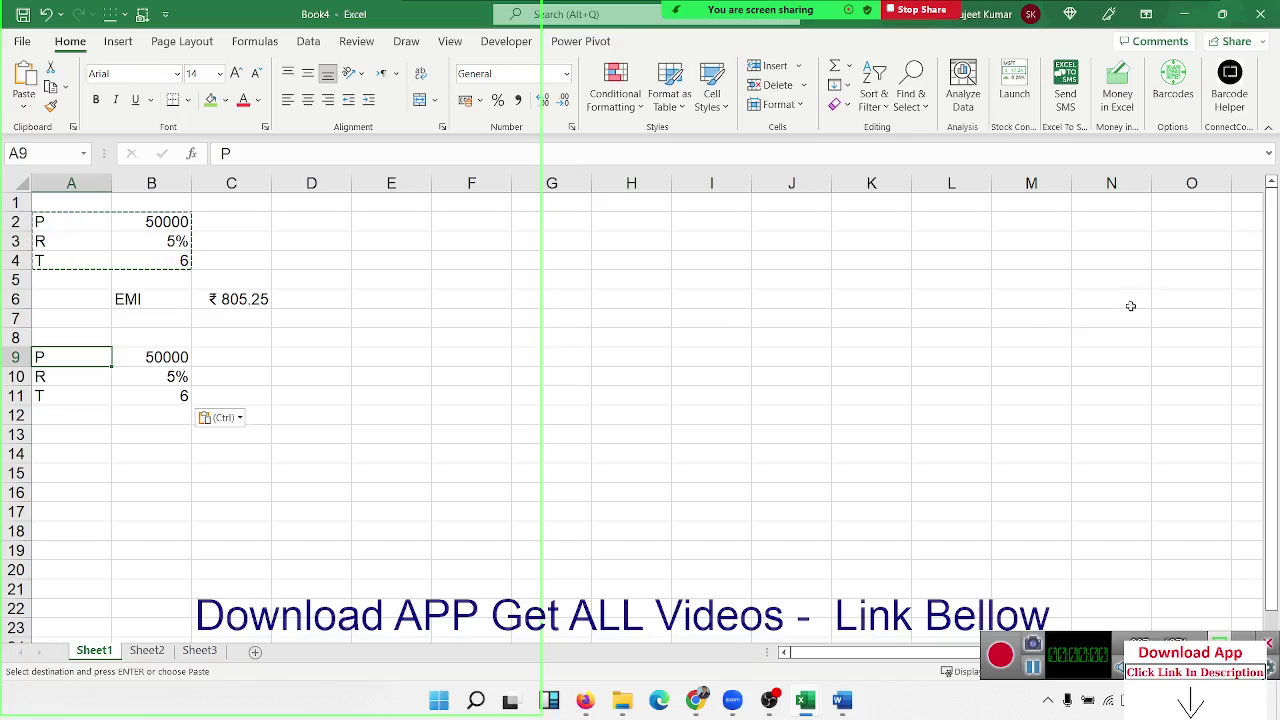
left_click_drag(1273, 298, 1273, 314)
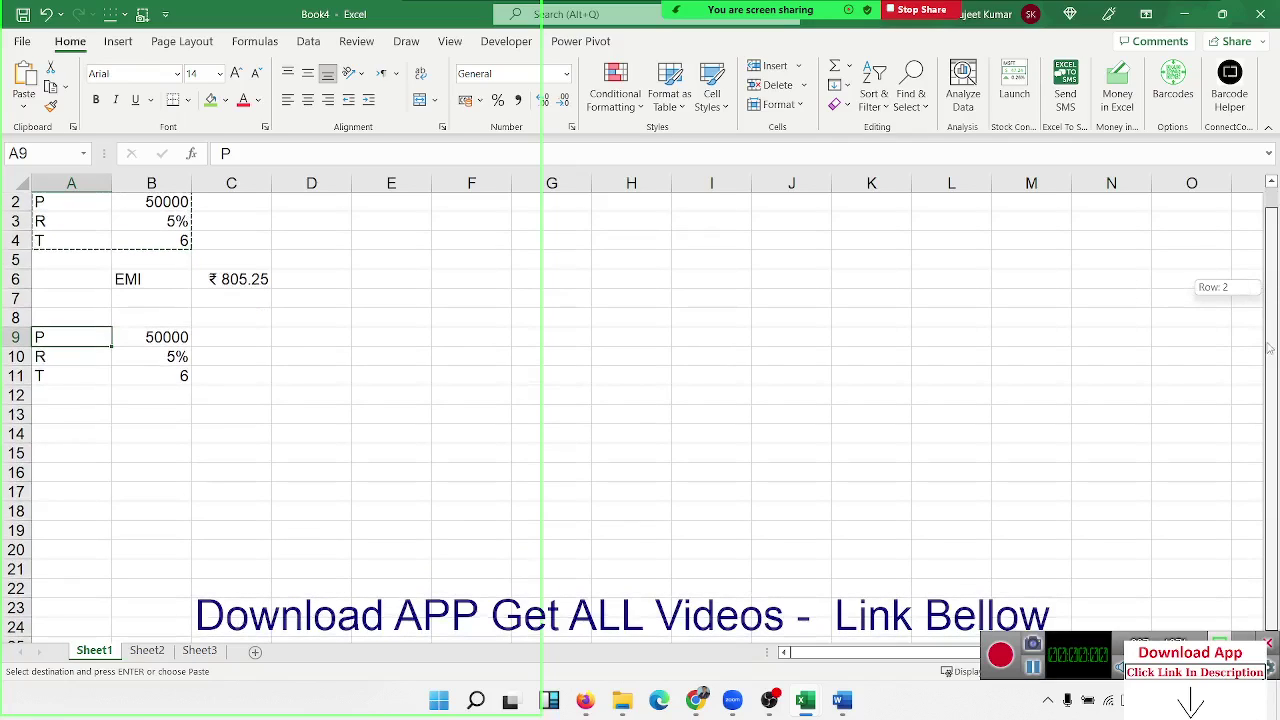
scroll(582, 402, "down", 3)
scroll(321, 383, "up", 3)
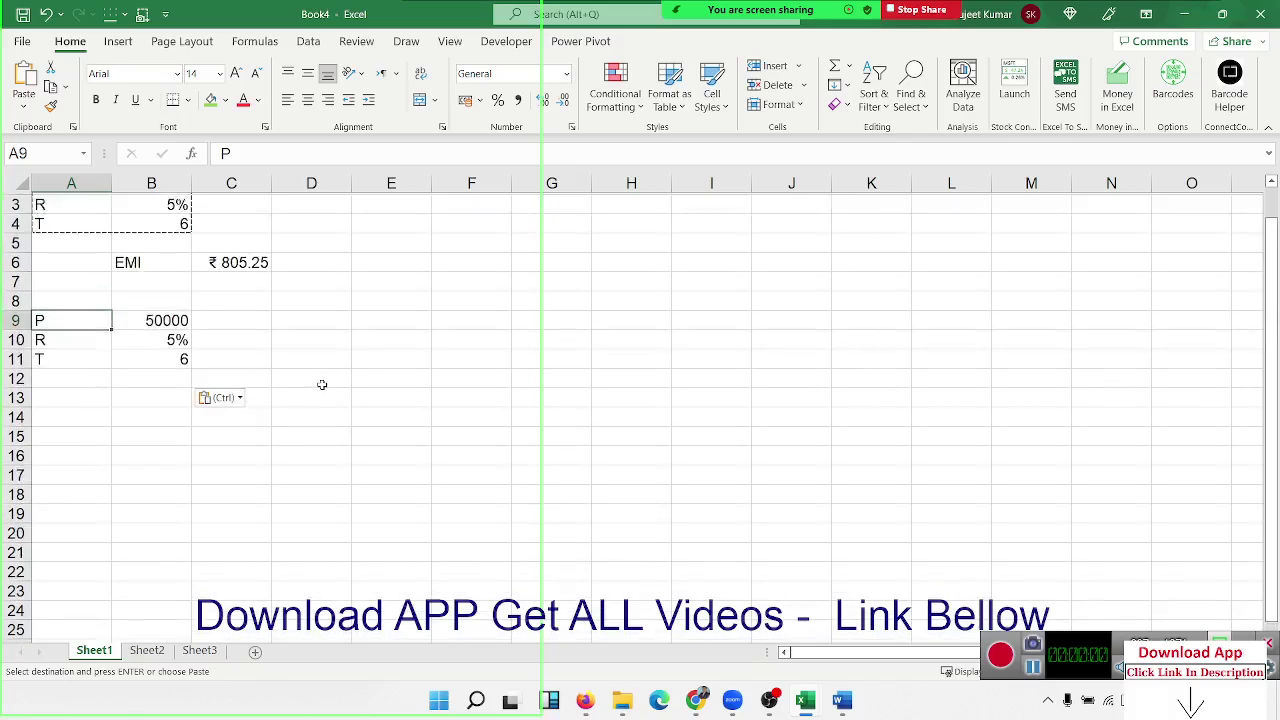
key("Down")
key("Down")
key("Down")
key("Down")
key("Down")
key("Down")
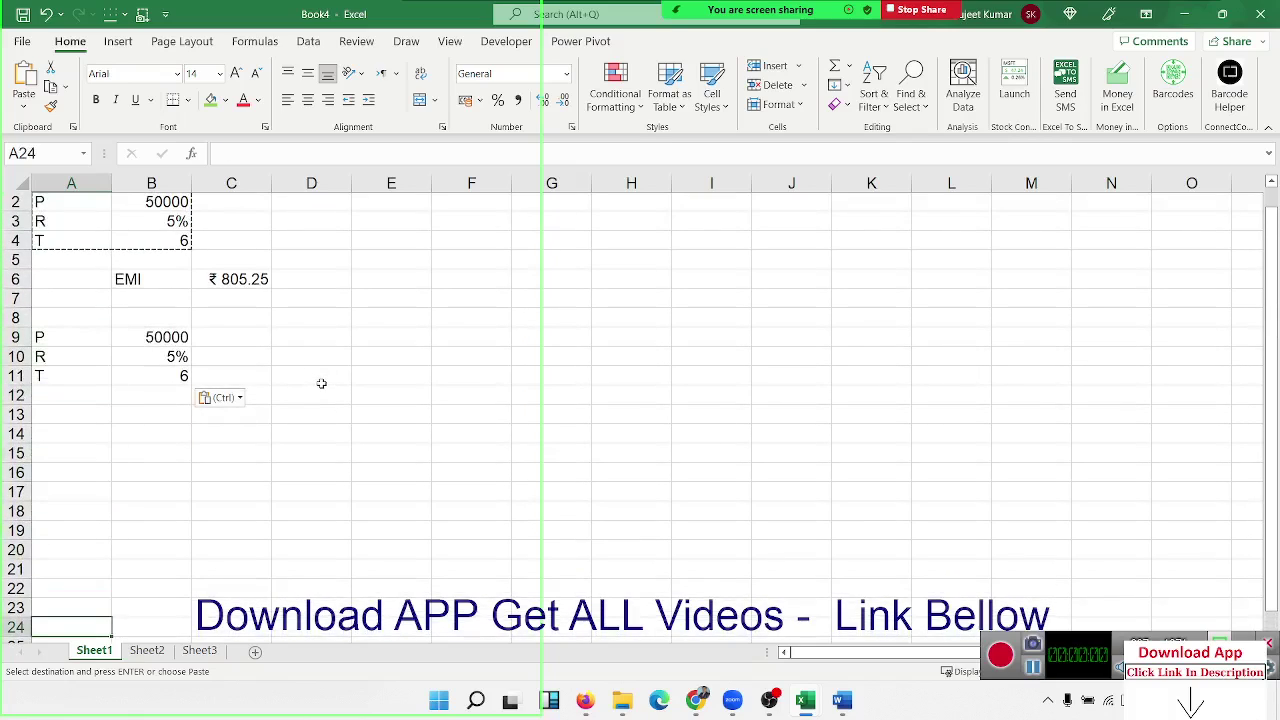
key("Down")
key("Down")
key("Down")
key("Down")
key("Down")
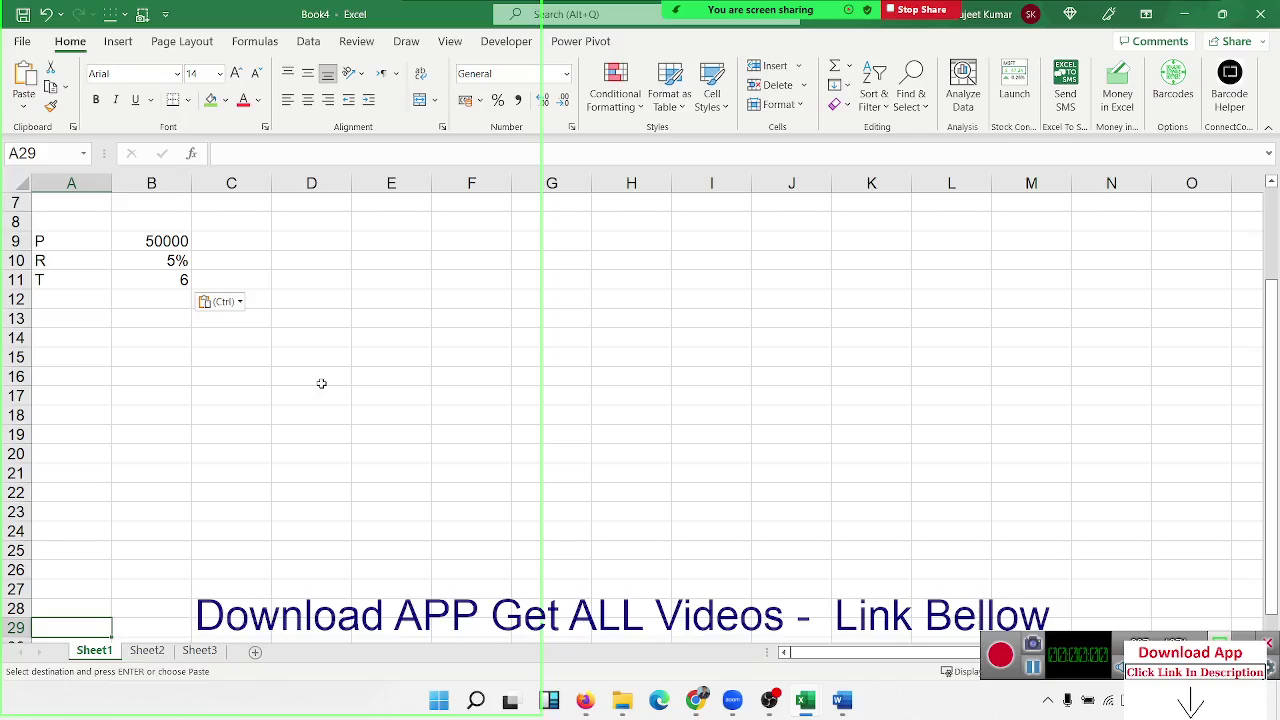
left_click(68, 236)
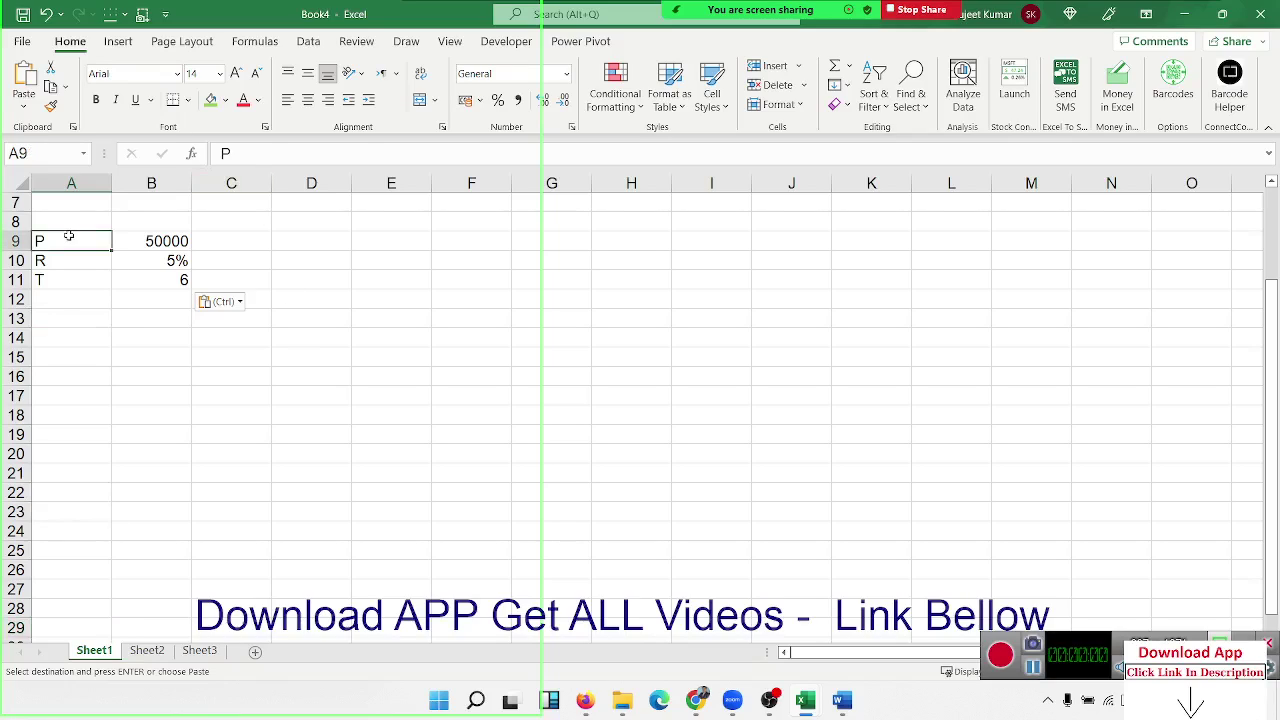
Rename the A9 label to FV and add an EMI label in B13.
type("FV")
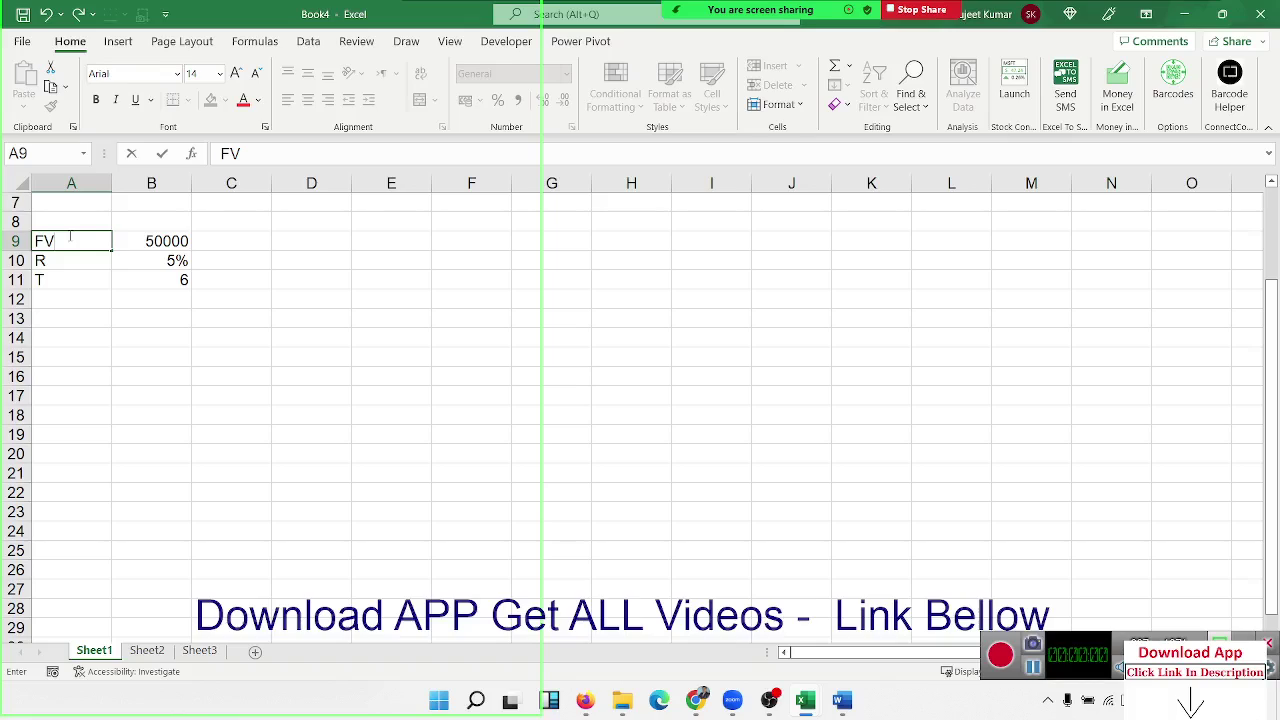
key("Right")
key("Down")
key("Down")
key("Down")
key("Right")
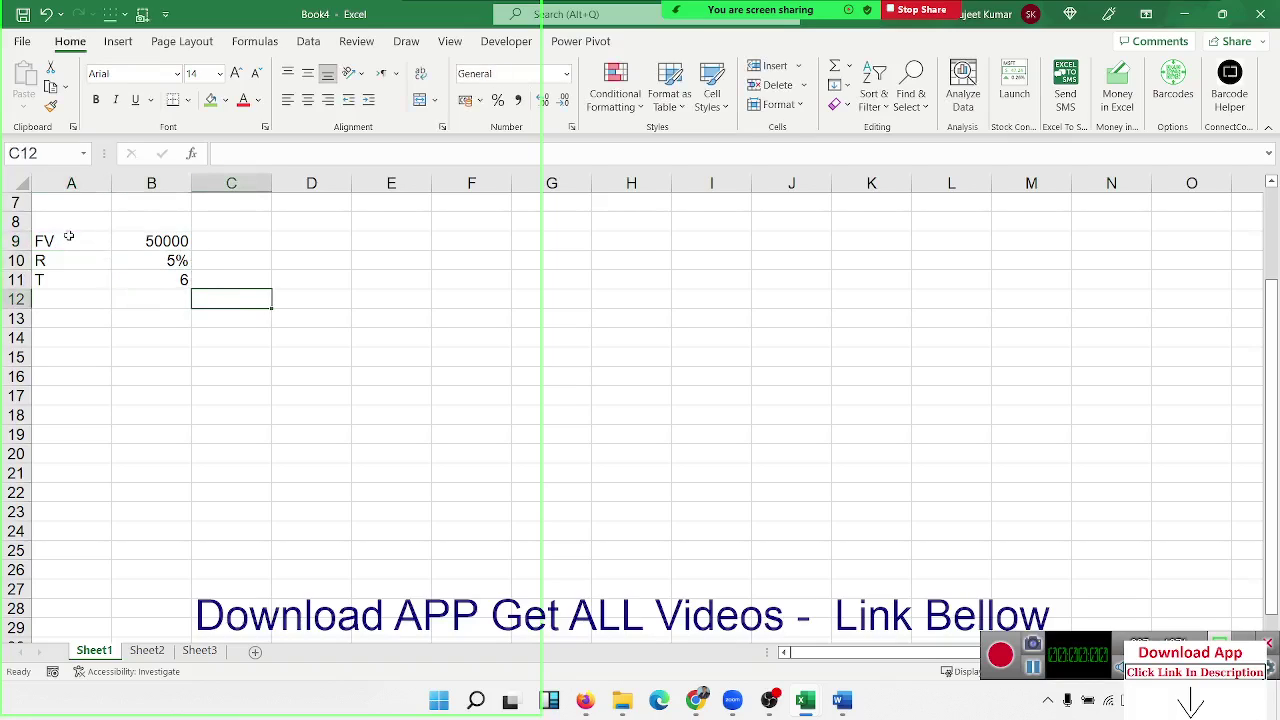
key("Down")
key("Left")
type("EM")
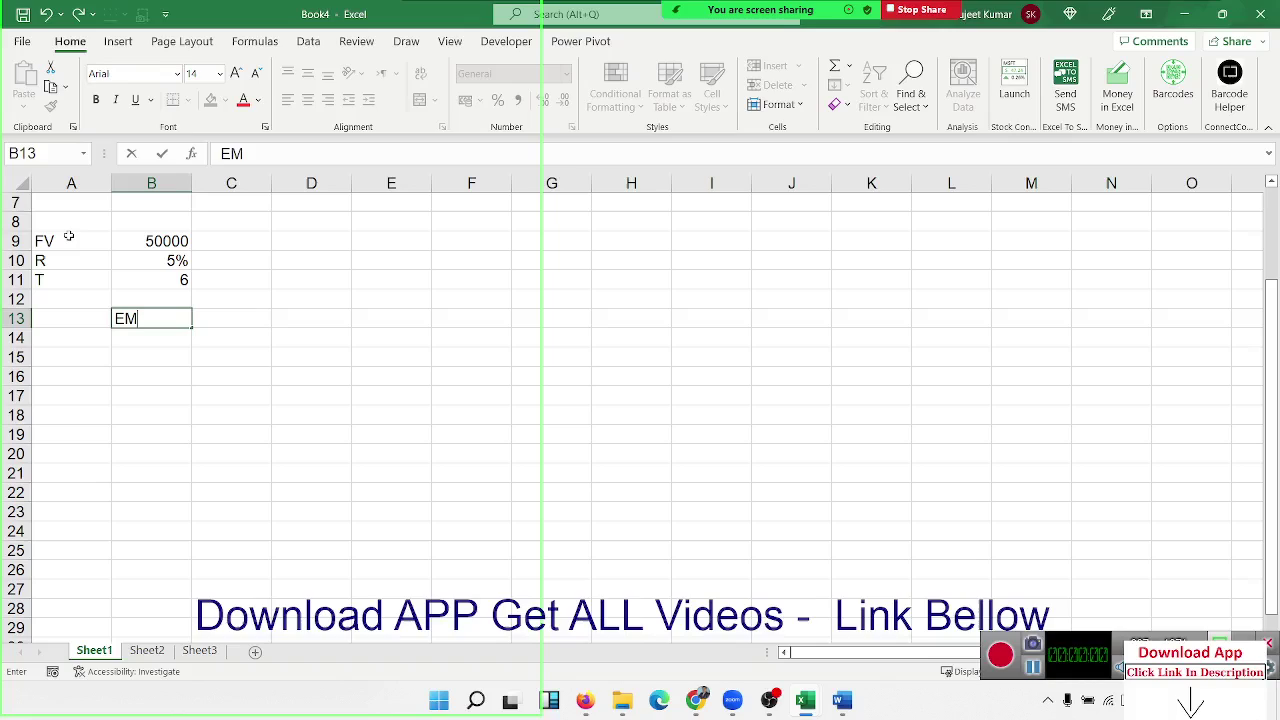
type("I")
key("Right")
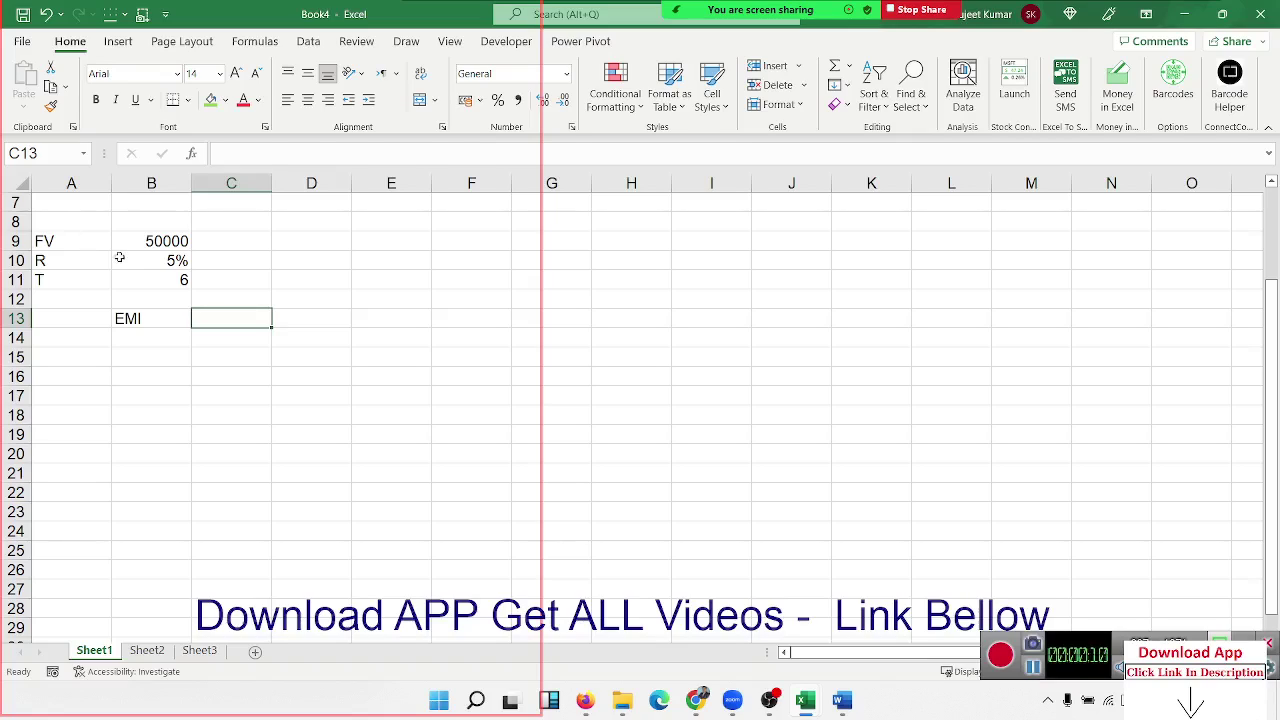
Change the term T in B11 from 6 to 2.
left_click(133, 287)
type("2")
key("Return")
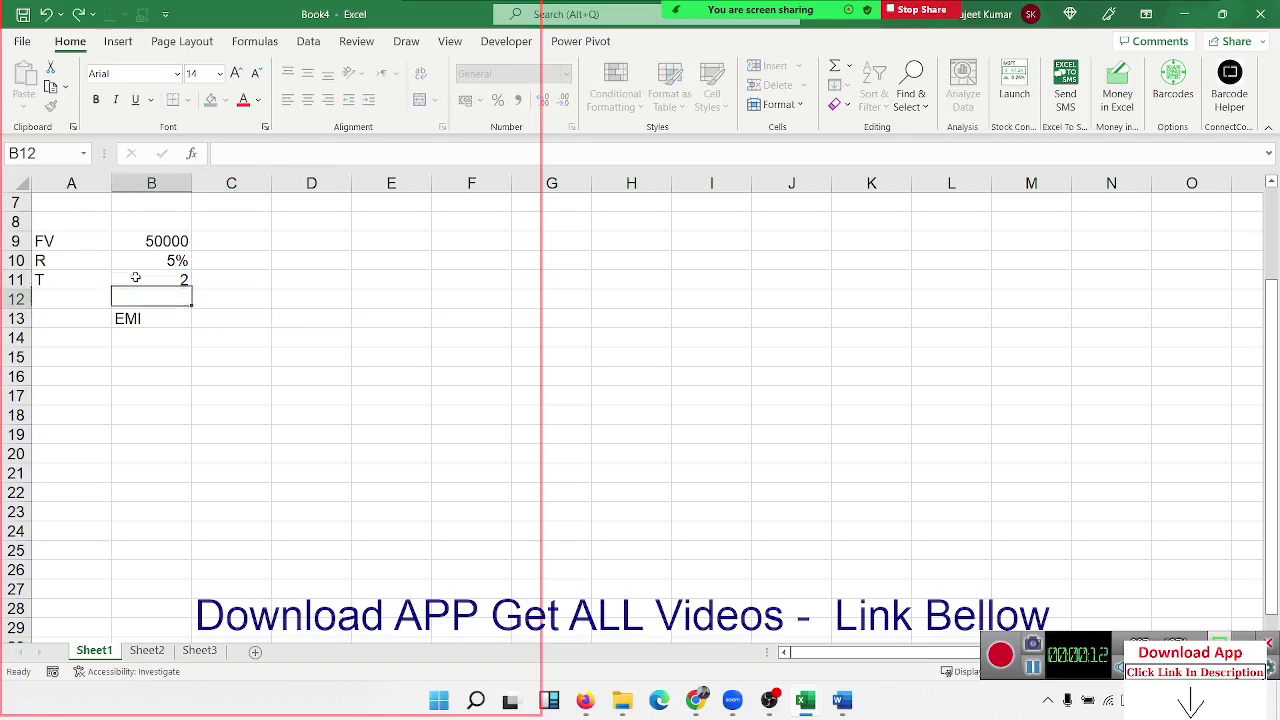
left_click(137, 264)
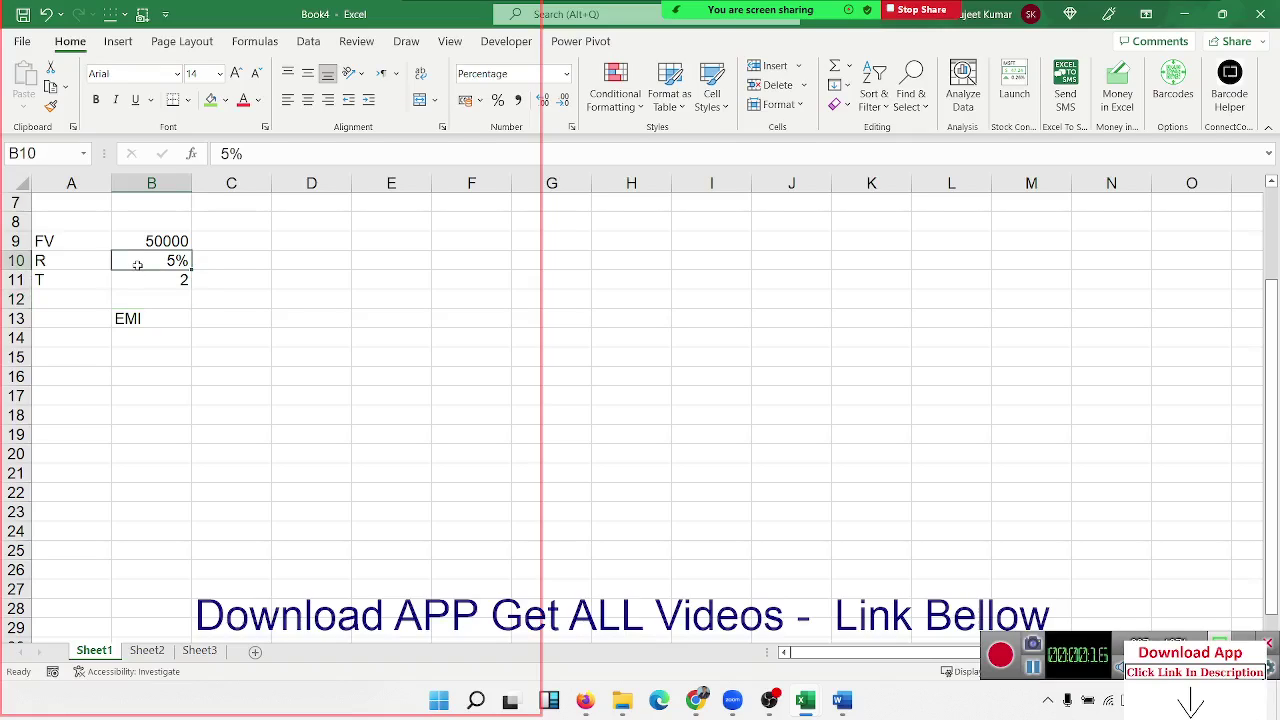
key("Up")
key("Down")
key("Down")
key("Down")
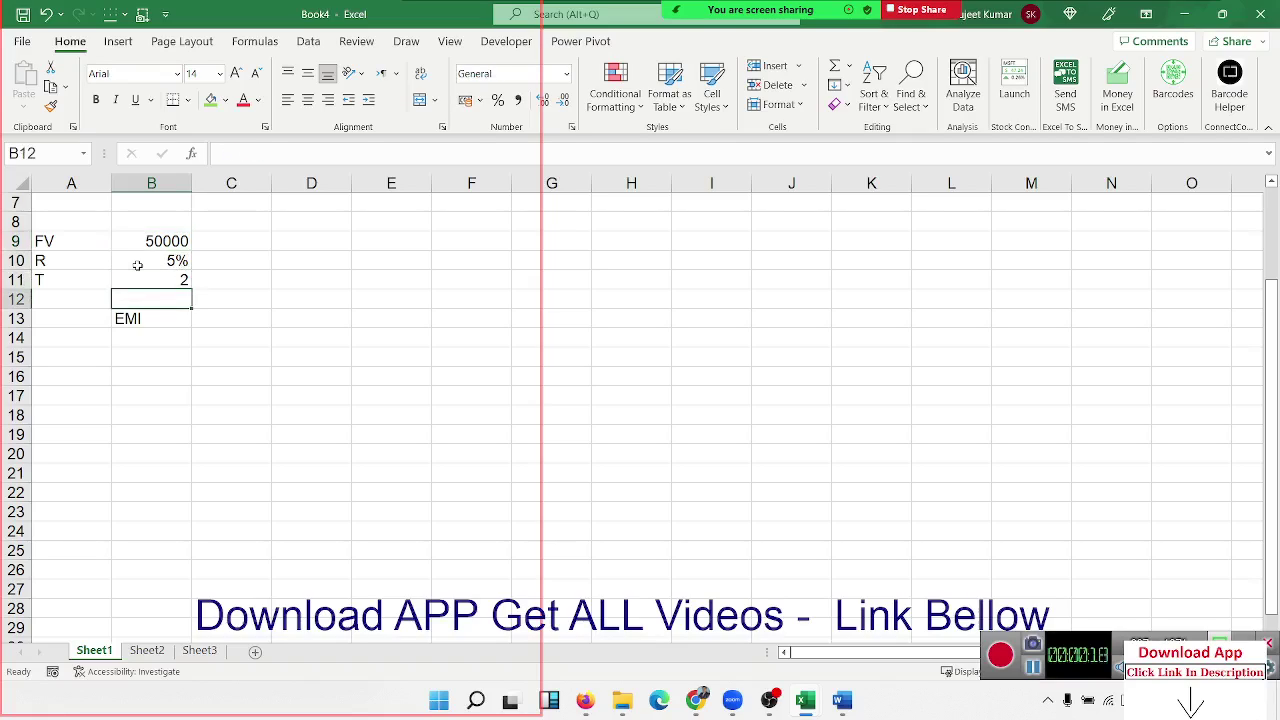
key("Down")
key("Right")
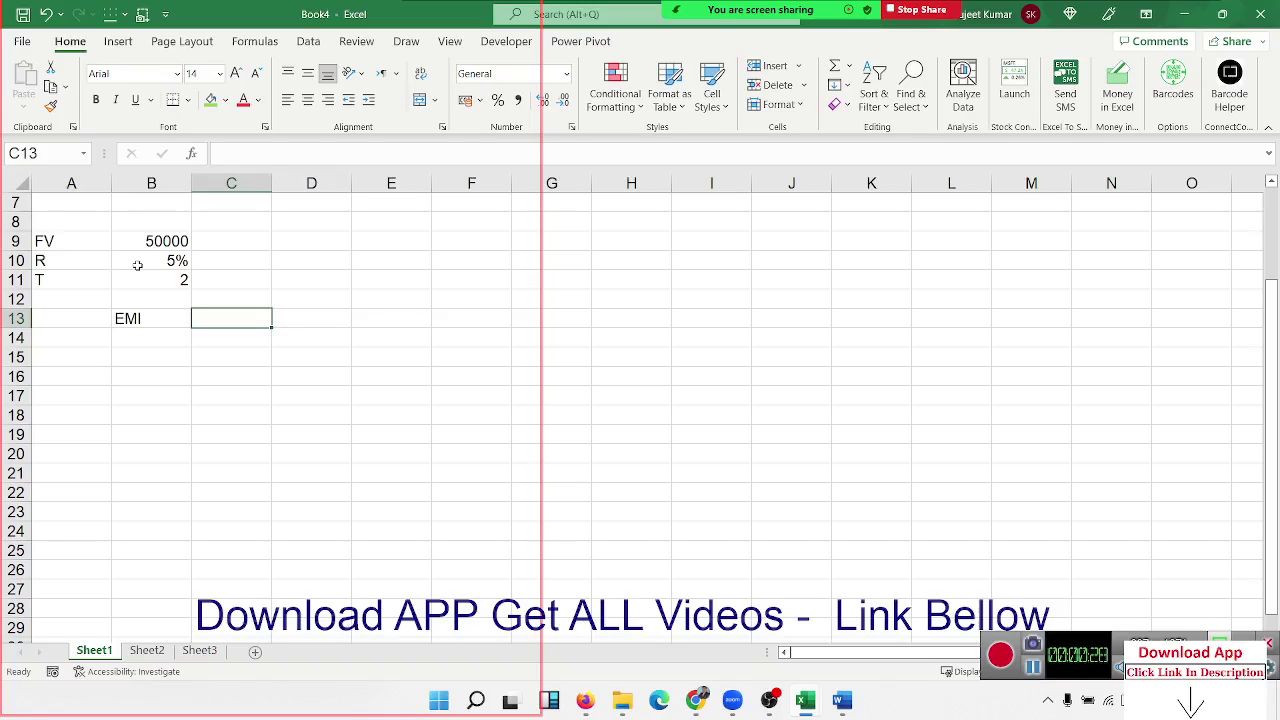
Enter =PMT(B10/12,B11*12,0,B9) in C13 for the monthly saving toward the FV target.
type("=")
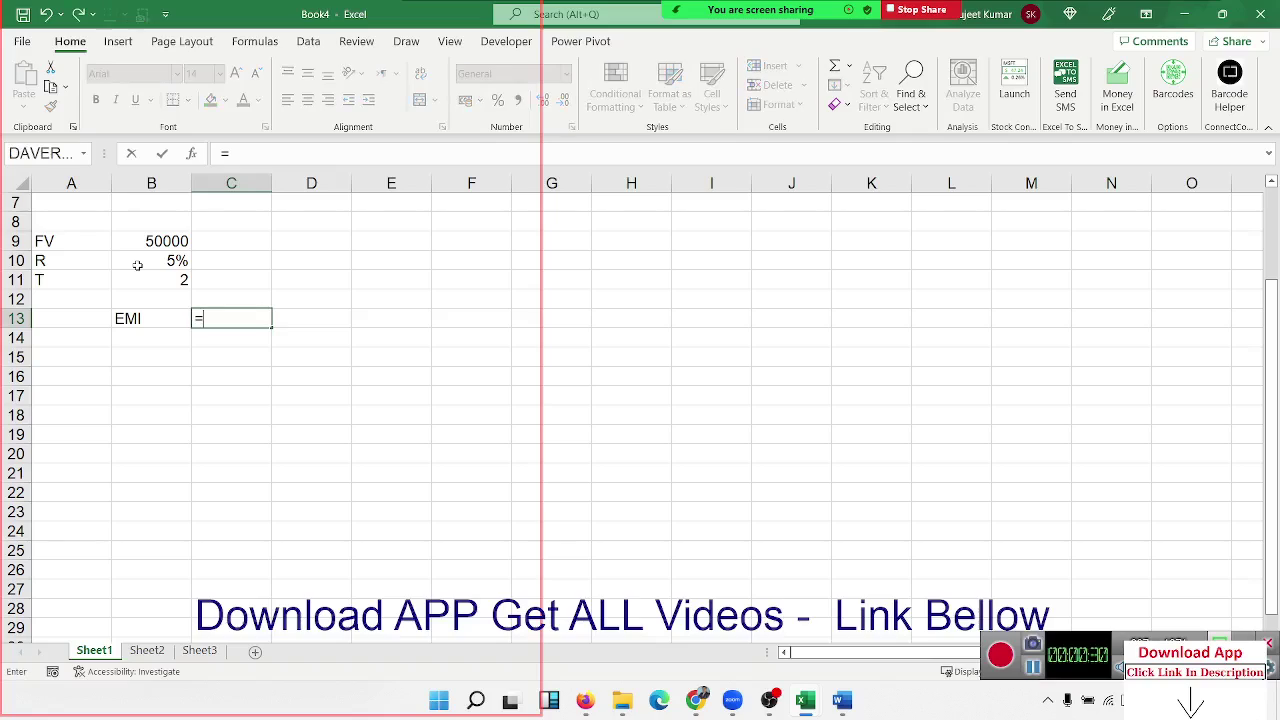
type("pmt")
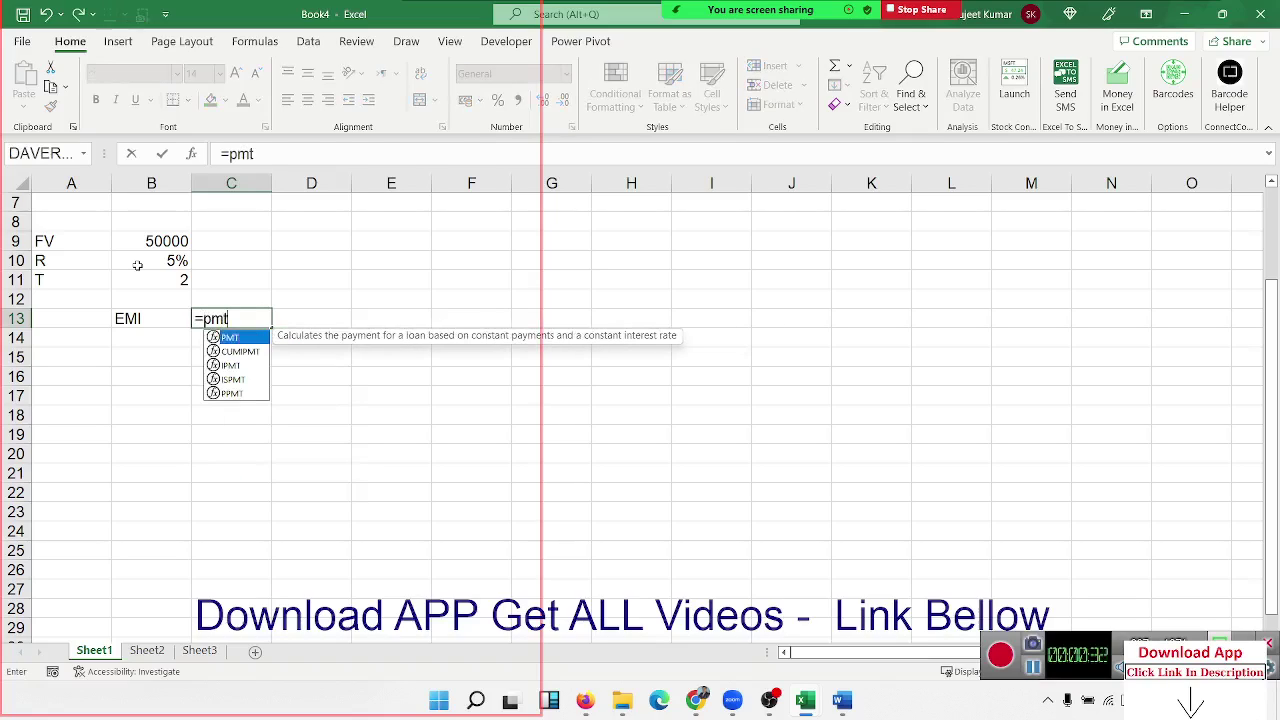
key("Tab")
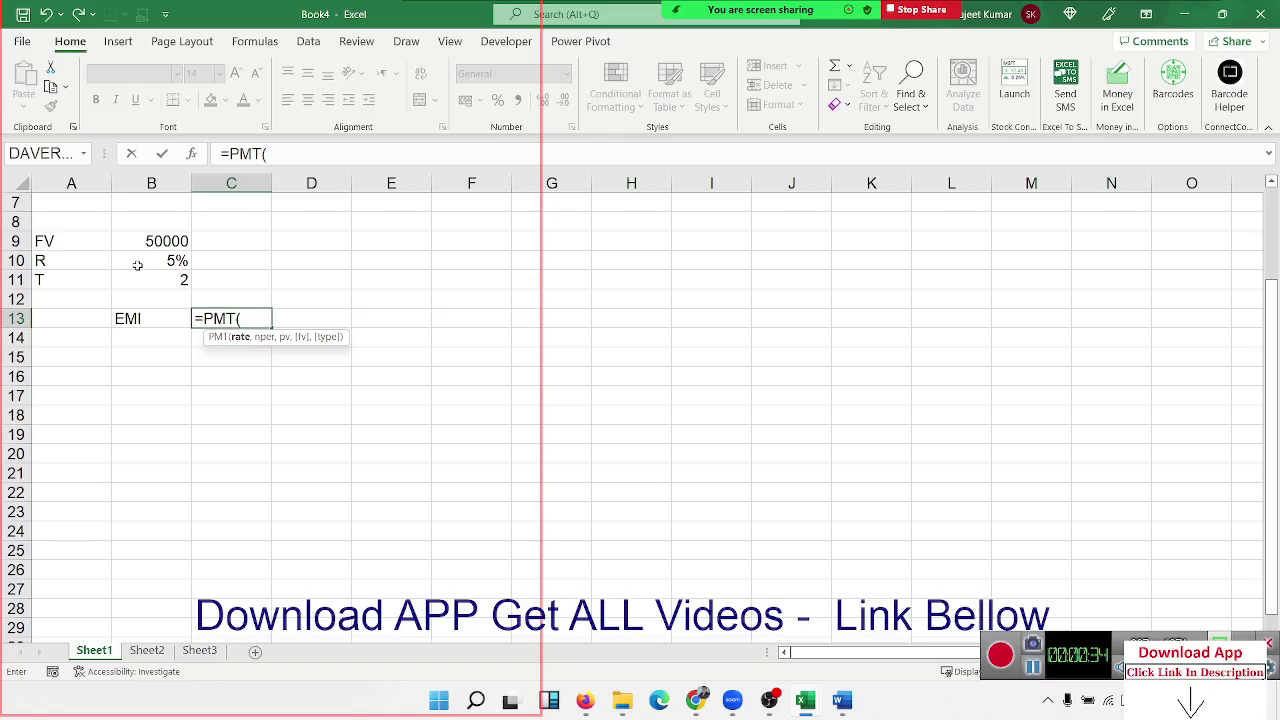
left_click(138, 264)
type("/")
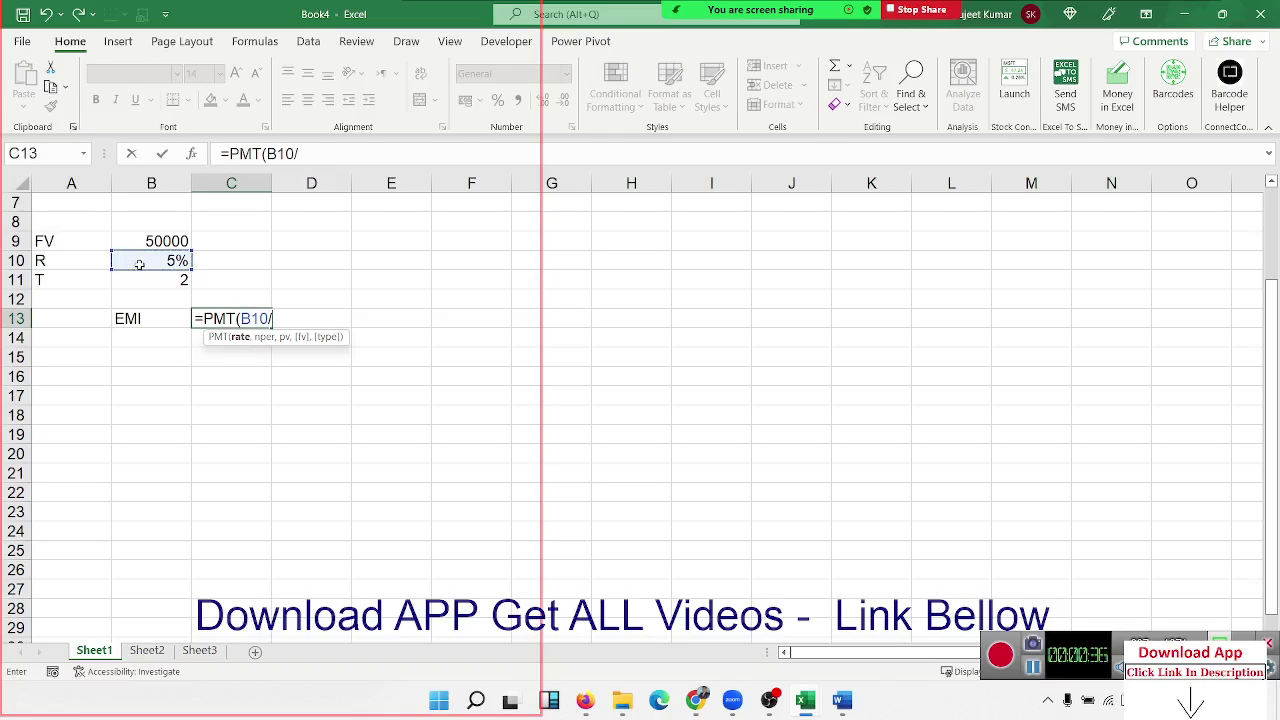
type("12,")
left_click(136, 276)
type("*")
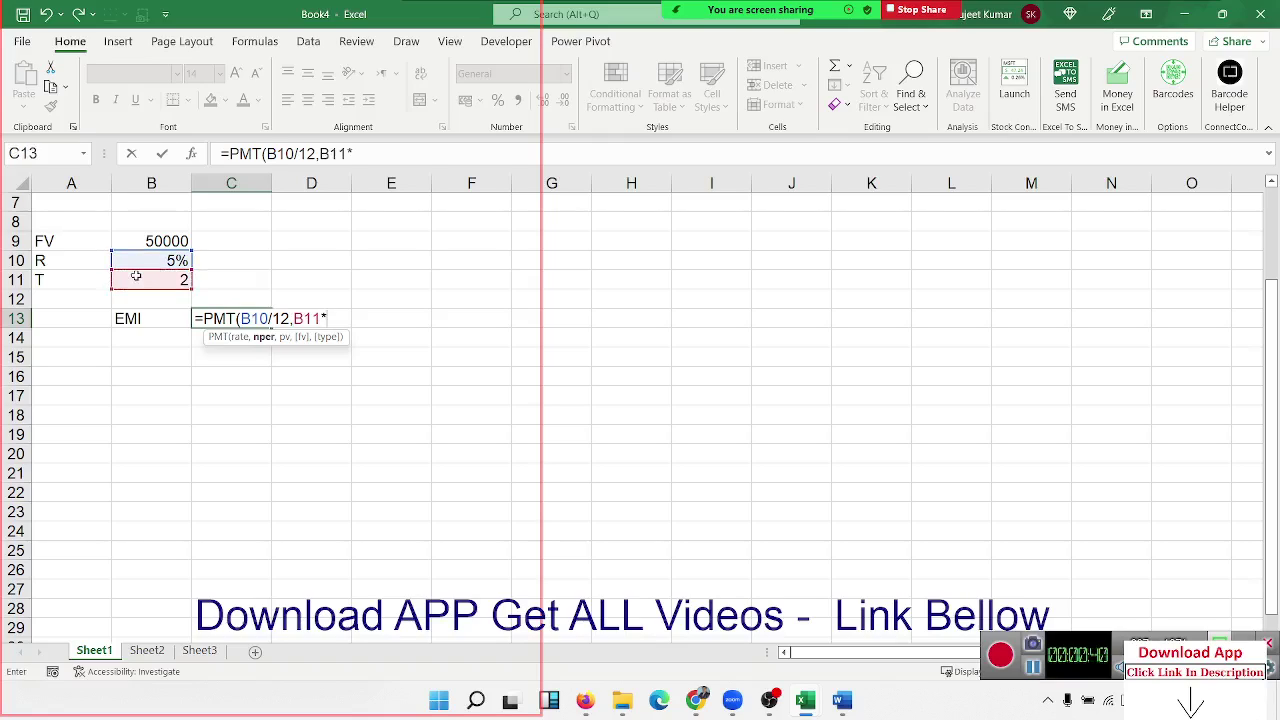
type("12")
type(",")
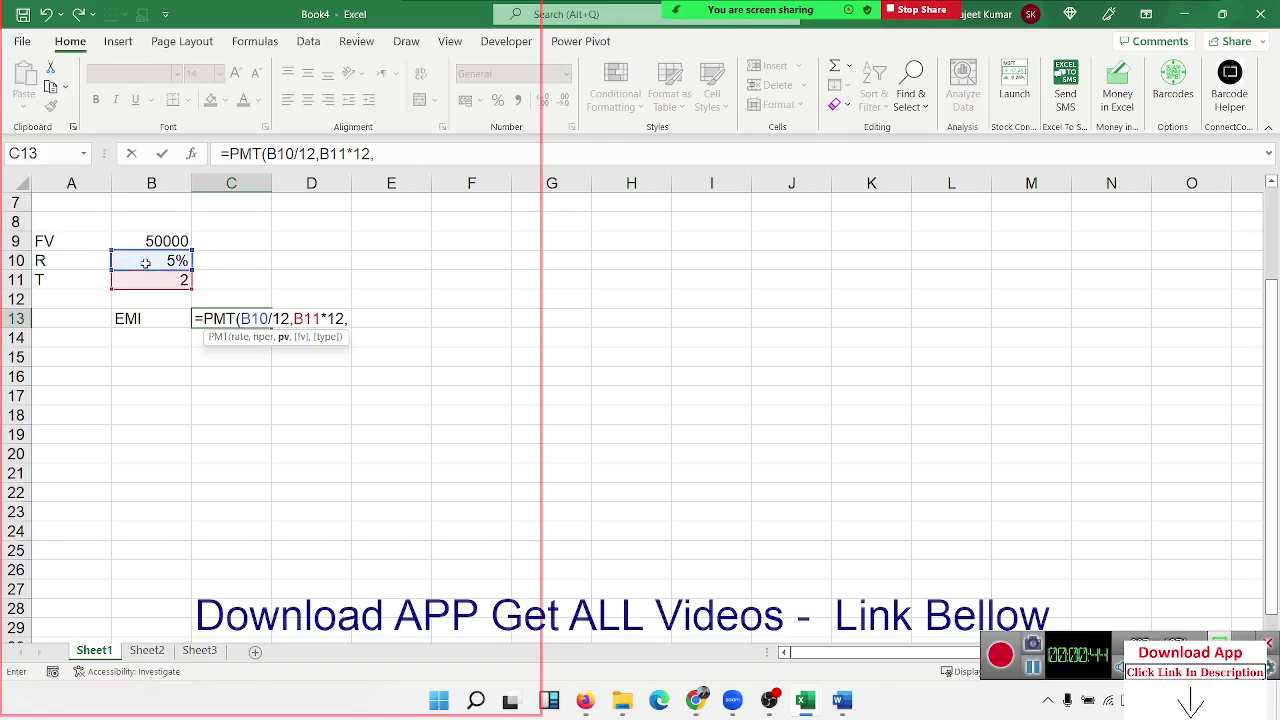
type("0")
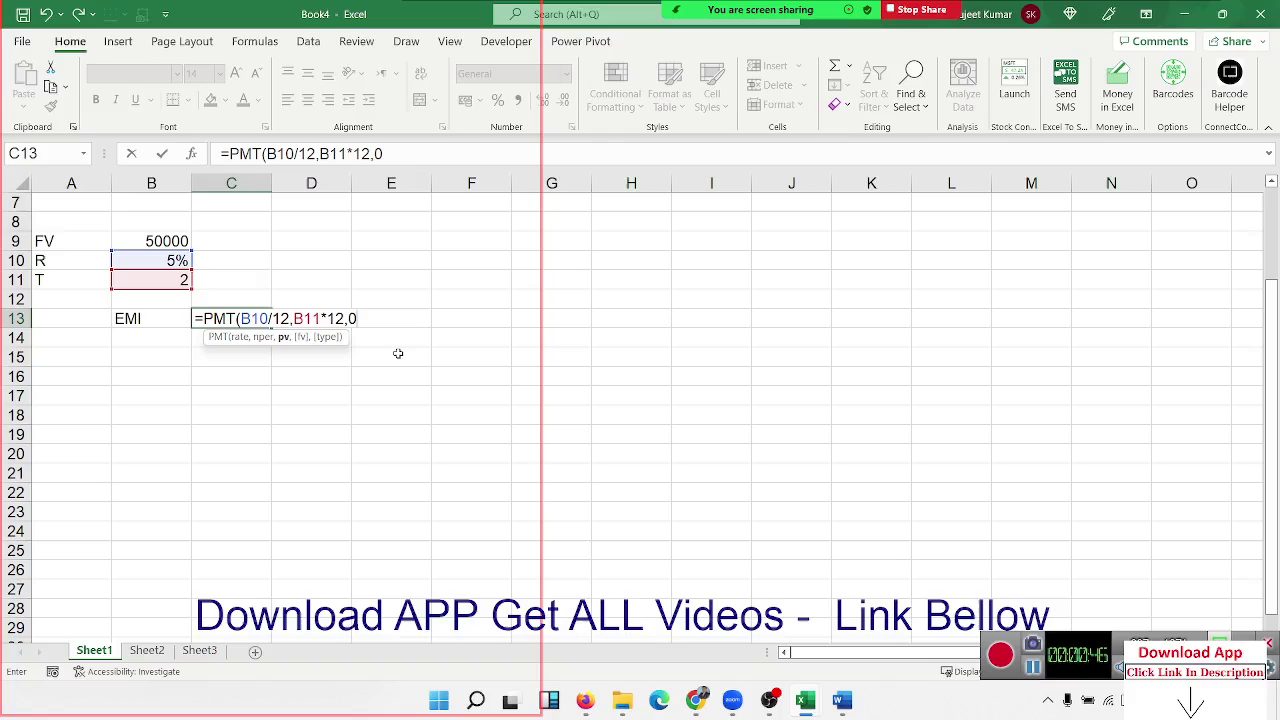
type(",")
left_click(176, 241)
key("Return")
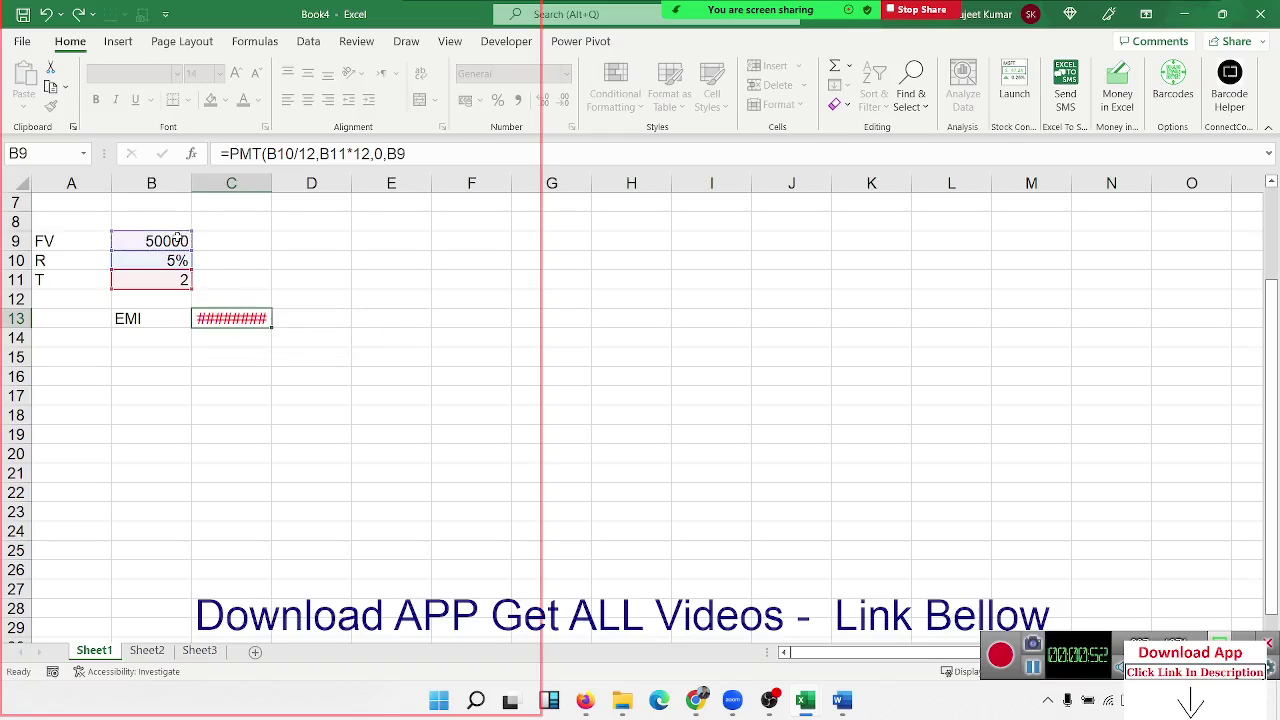
key("Return")
key("Up")
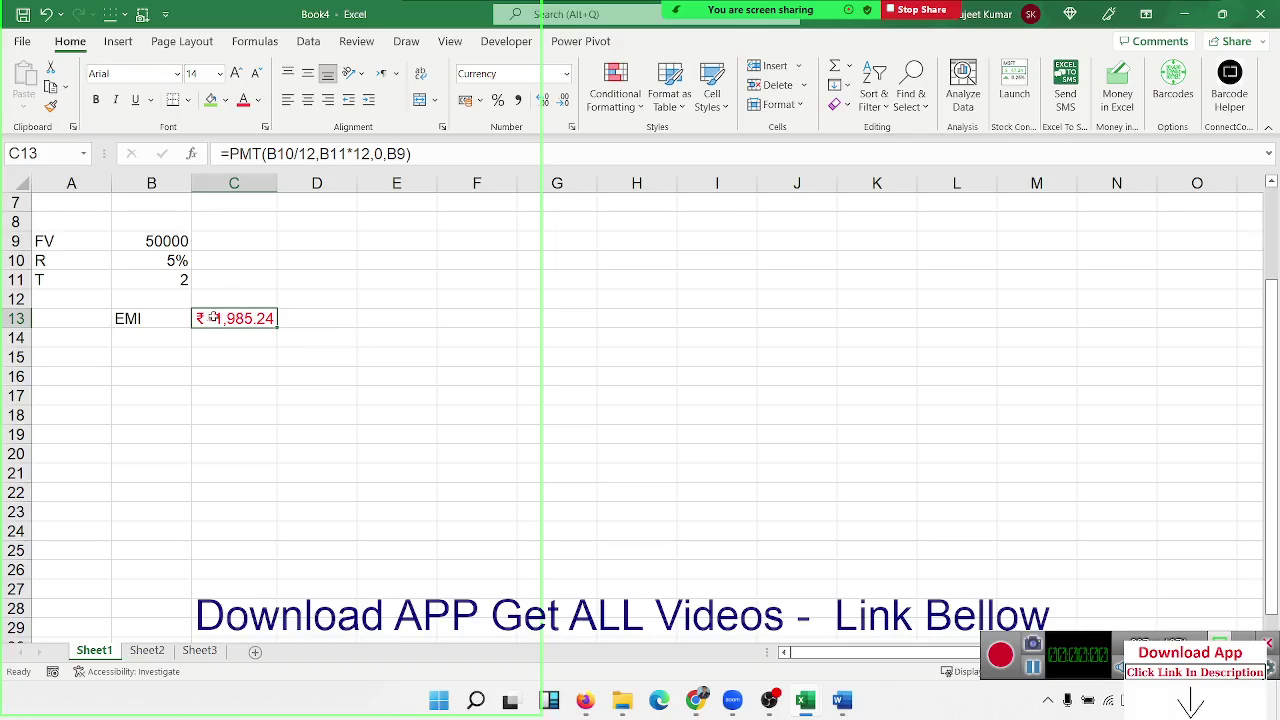
double_click(257, 316)
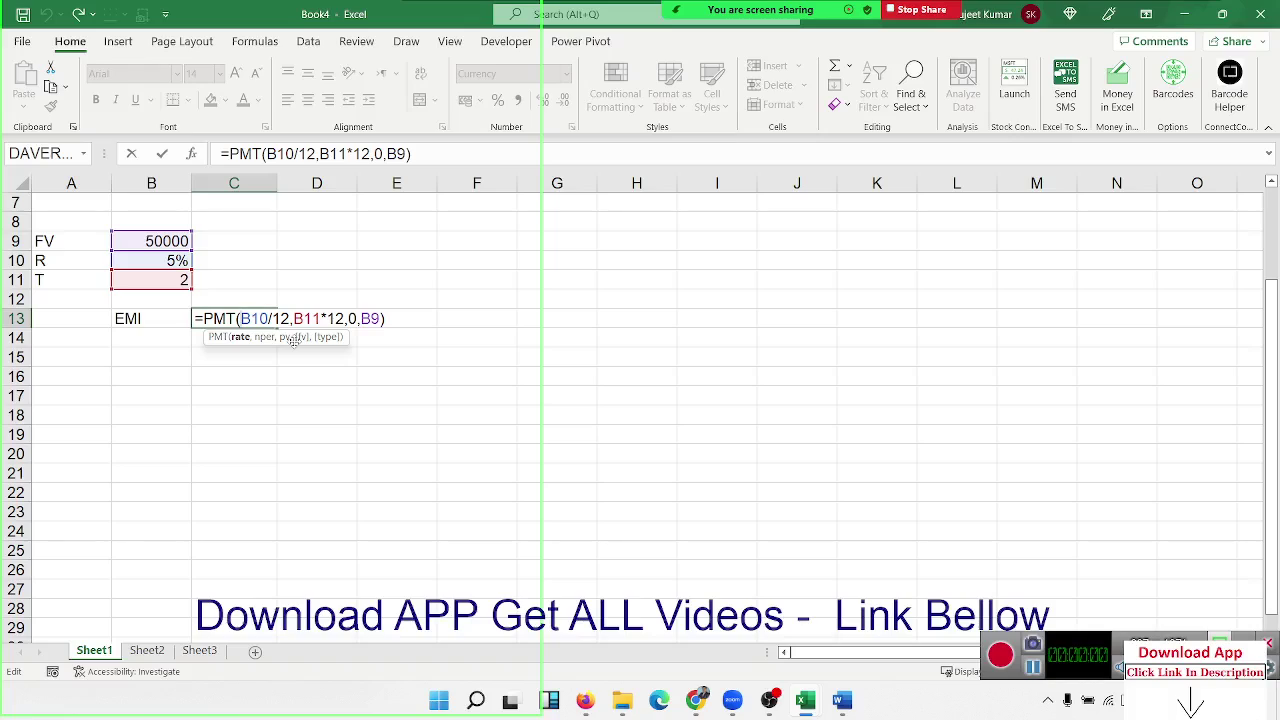
key("Return")
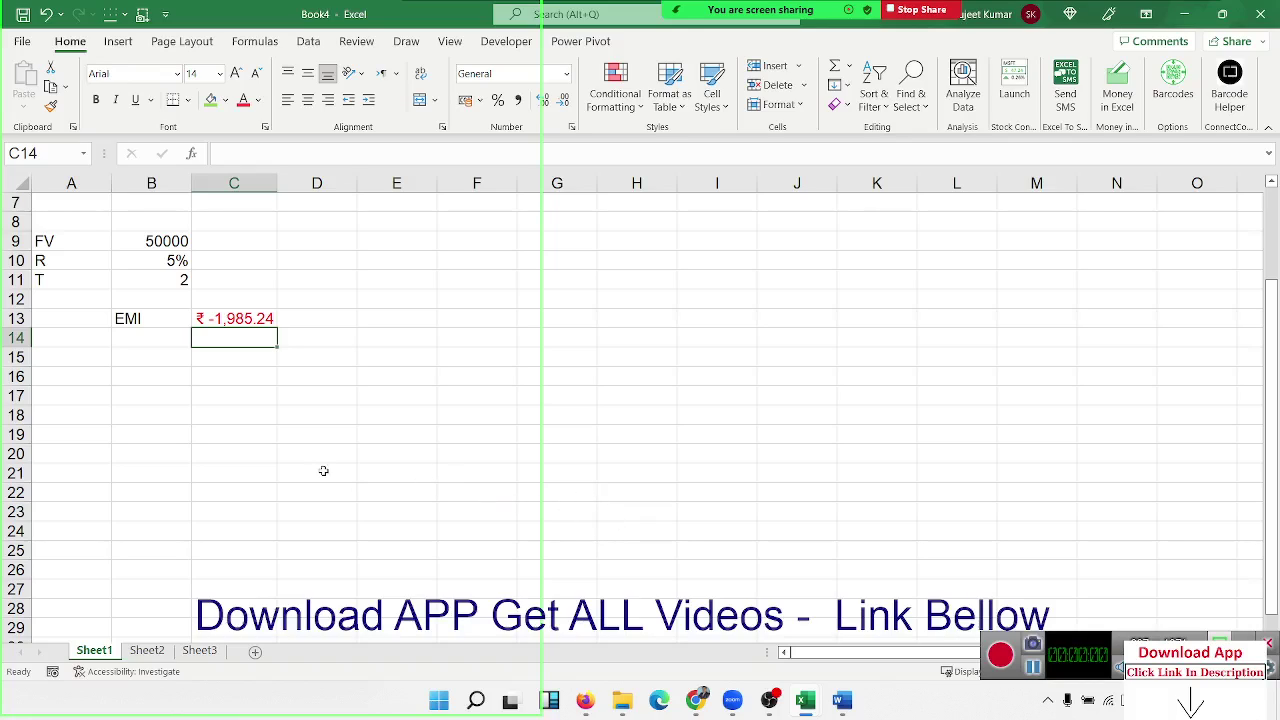
Enter the label EMI in A16 with the value 2000 in B16.
scroll(323, 470, "down", 3)
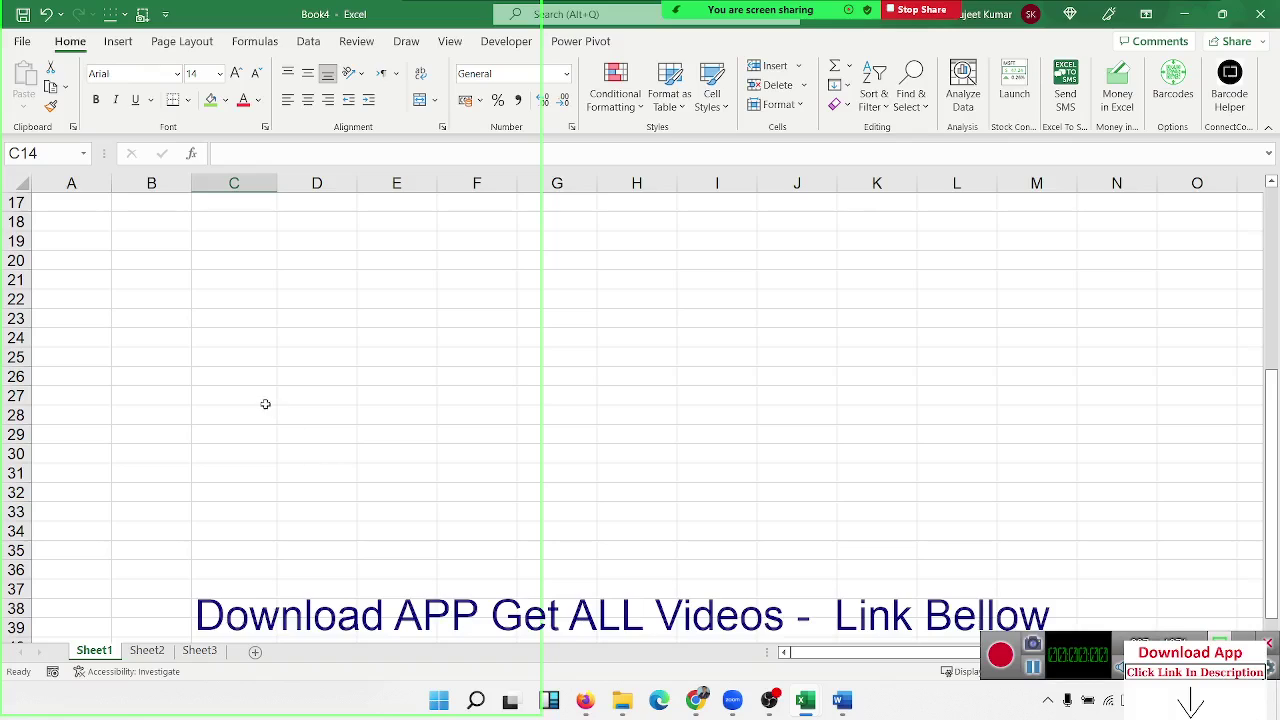
scroll(245, 401, "up", 3)
scroll(240, 401, "up", 1)
key("Down")
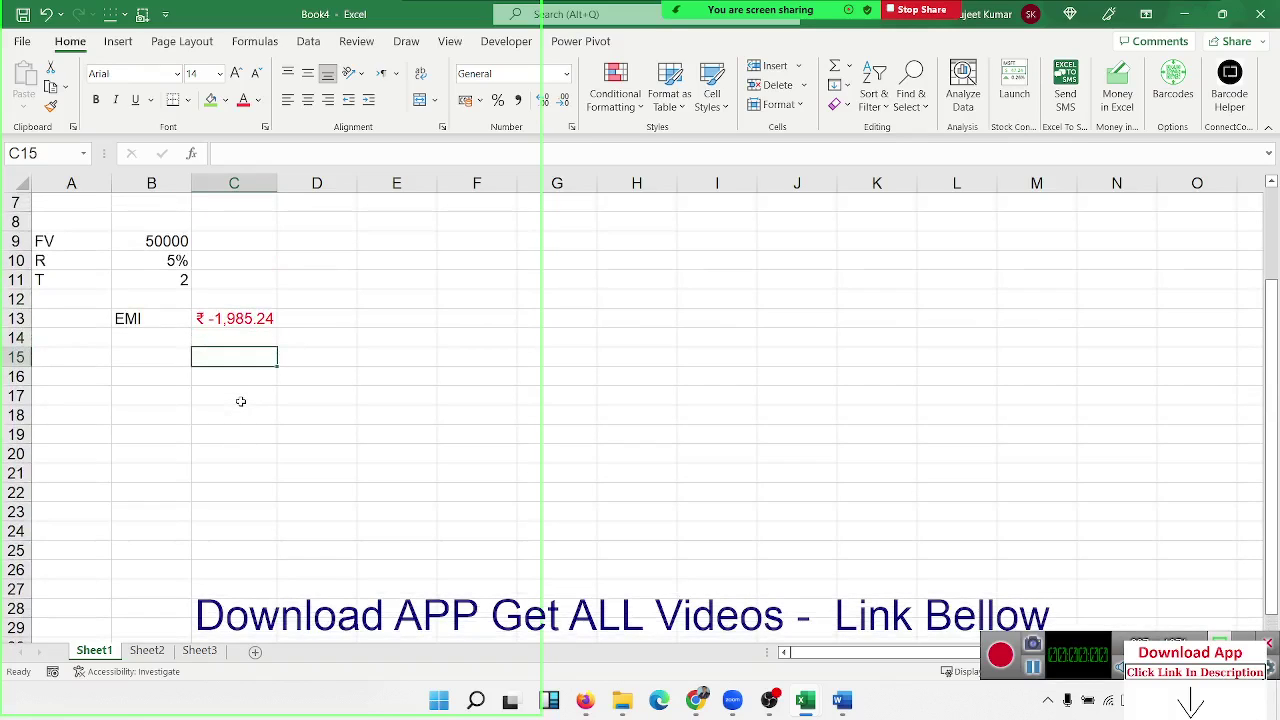
key("Down")
key("Down")
key("Down")
key("Down")
key("Down")
key("Down")
scroll(240, 401, "down", 1)
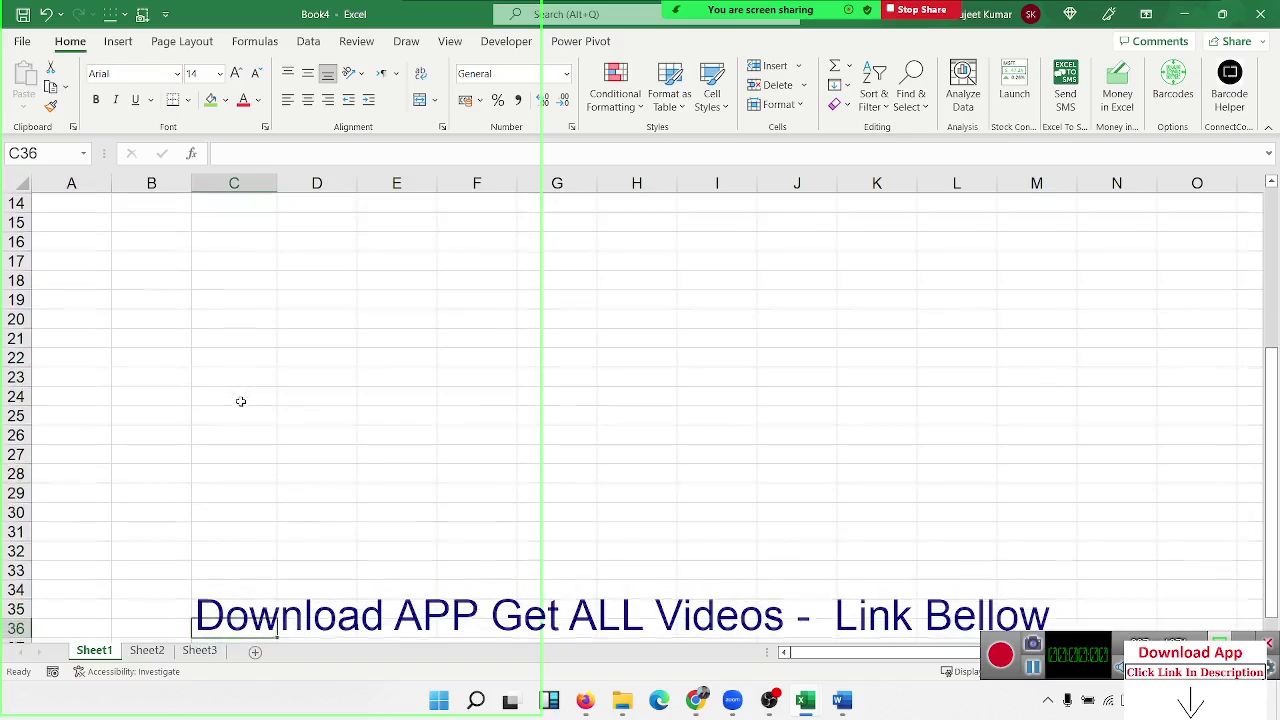
left_click(88, 243)
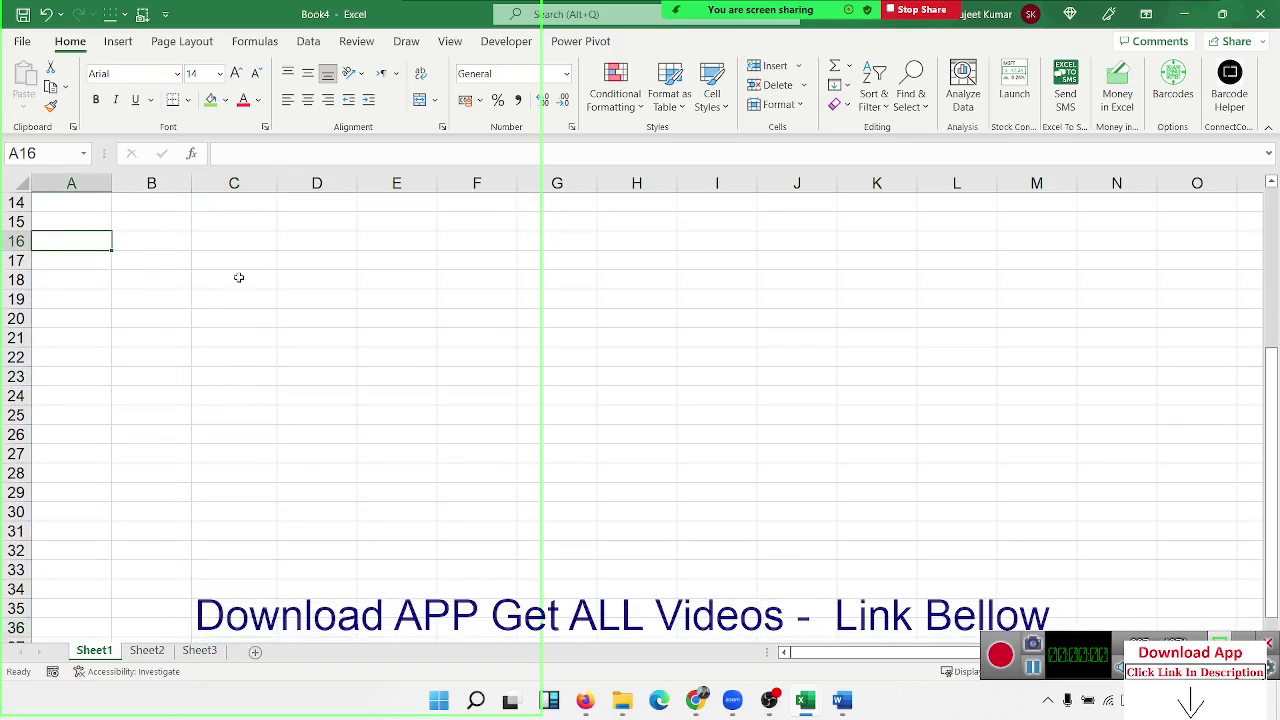
type("EM")
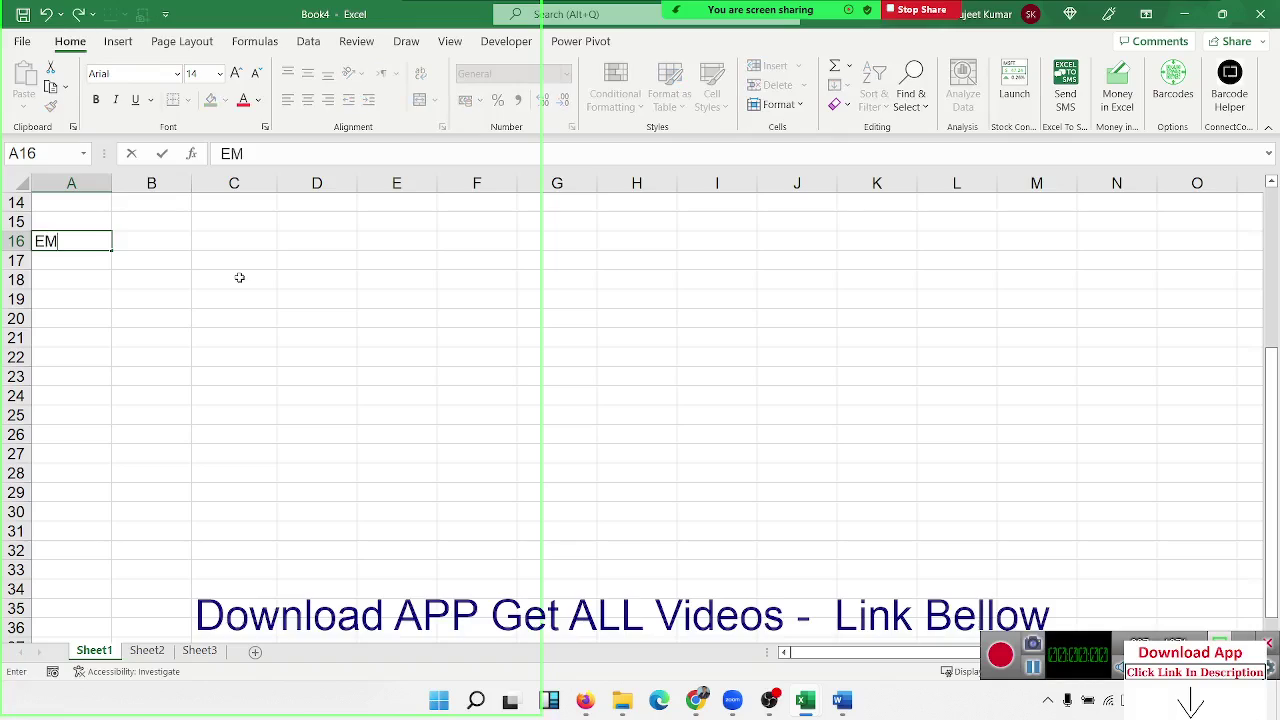
type("I")
key("Tab")
type("200")
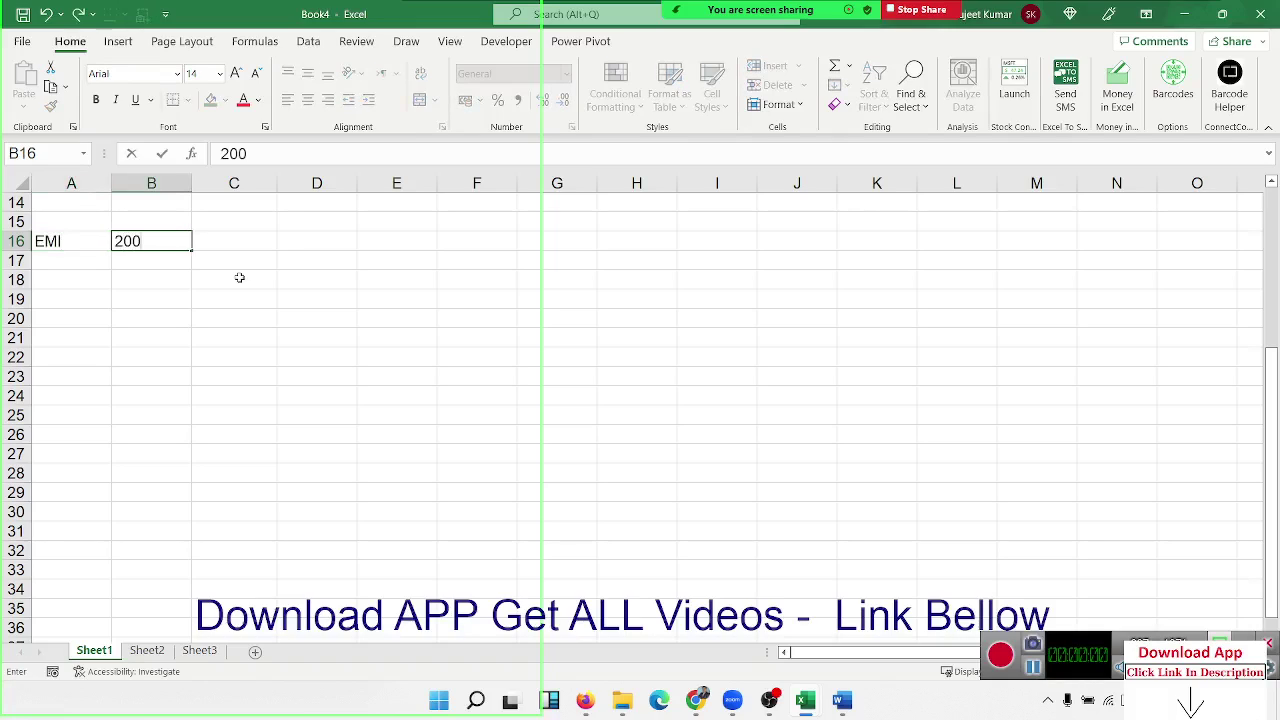
type("00")
key("BackSpace")
key("Return")
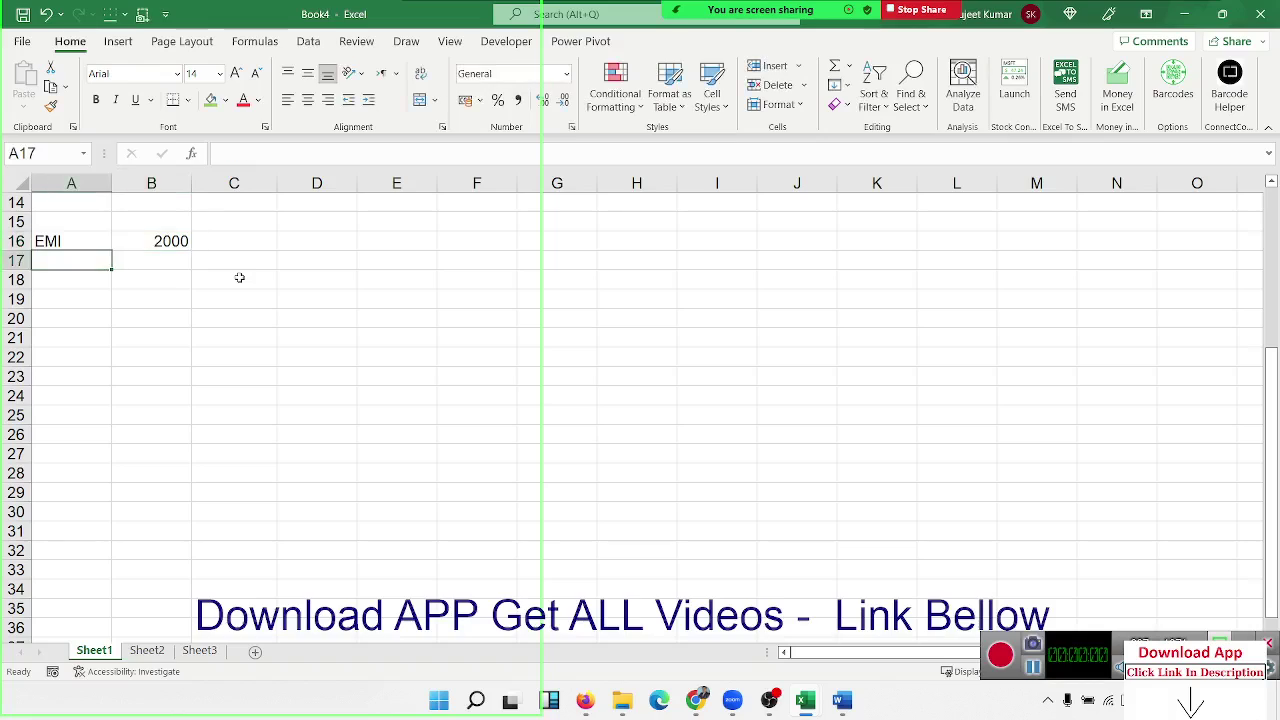
Add R with 5% in row 17 and T with 1 in row 18.
type("R")
key("Tab")
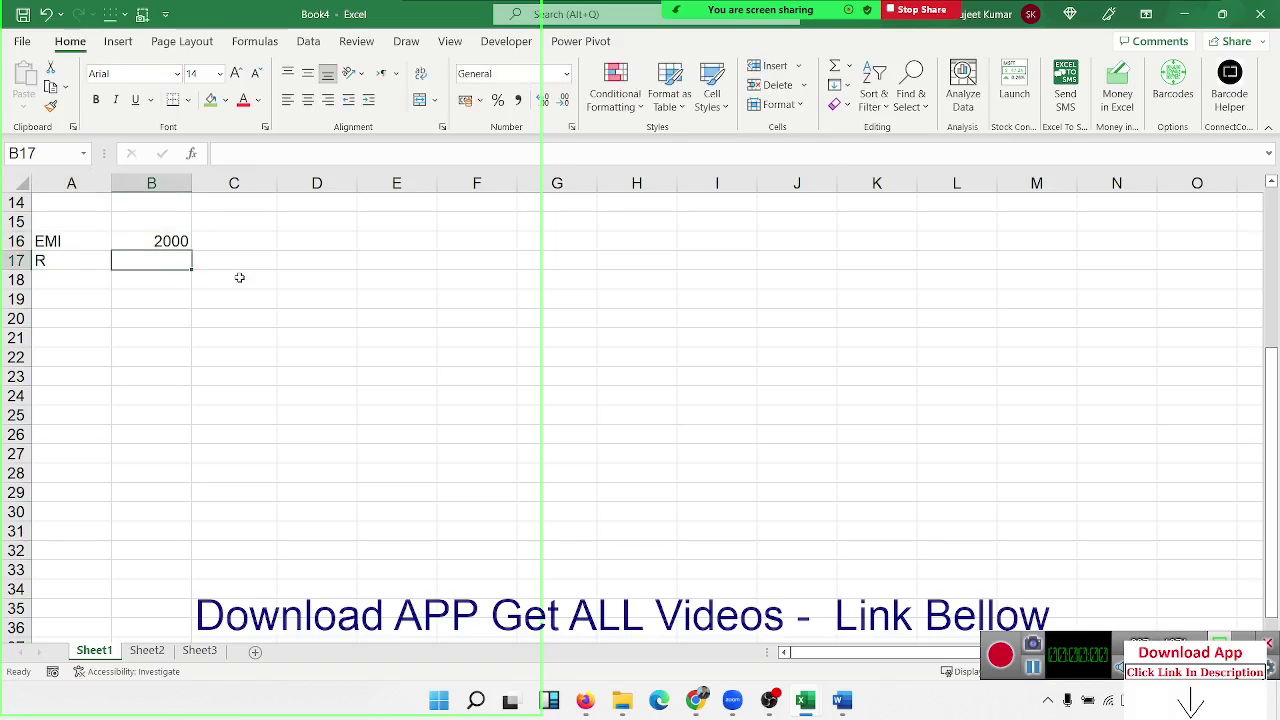
type("5%")
key("Return")
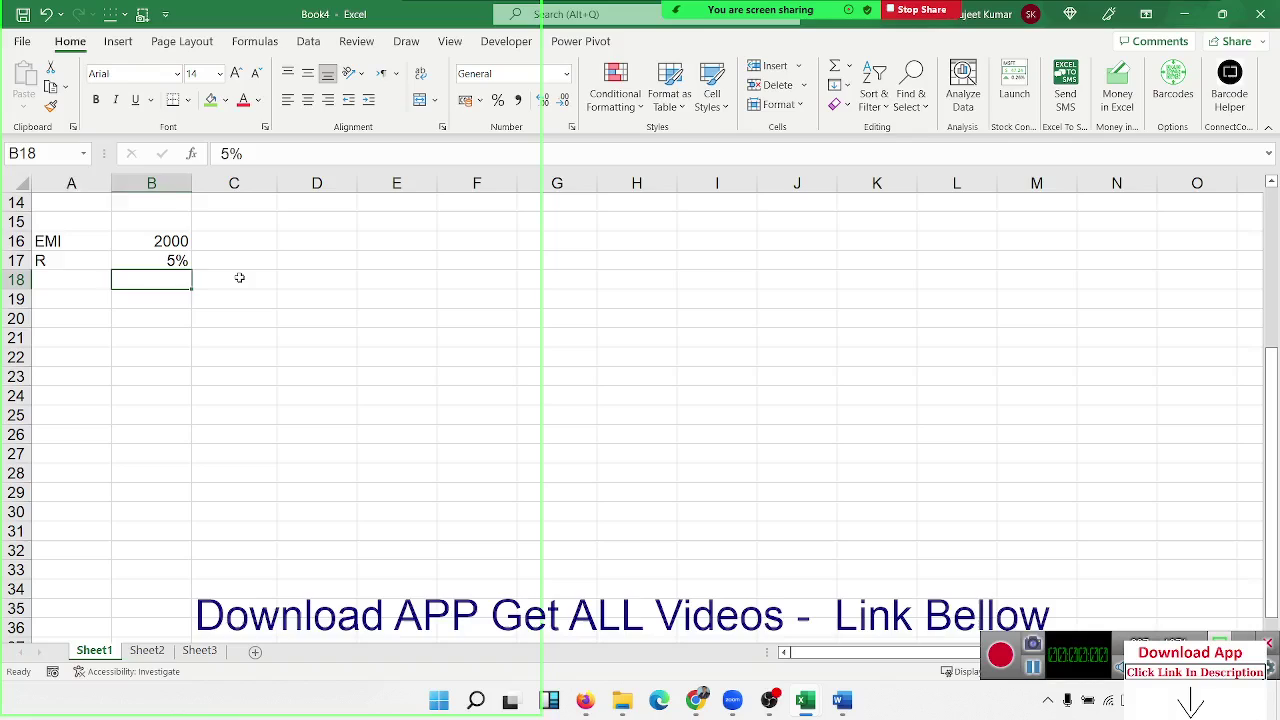
key("Left")
type("T")
key("Tab")
type("1")
key("Return")
key("Return")
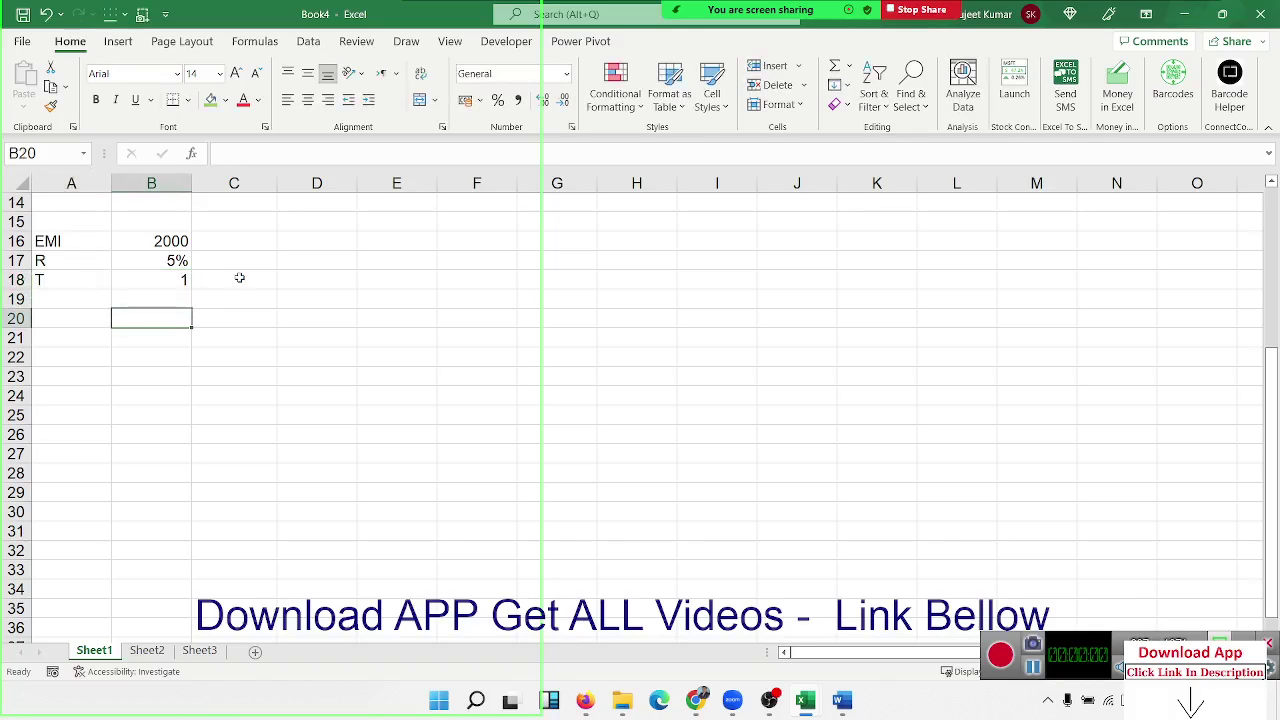
Label B20 'amt' and change the term in B18 to 3.
type("amt")
key("Tab")
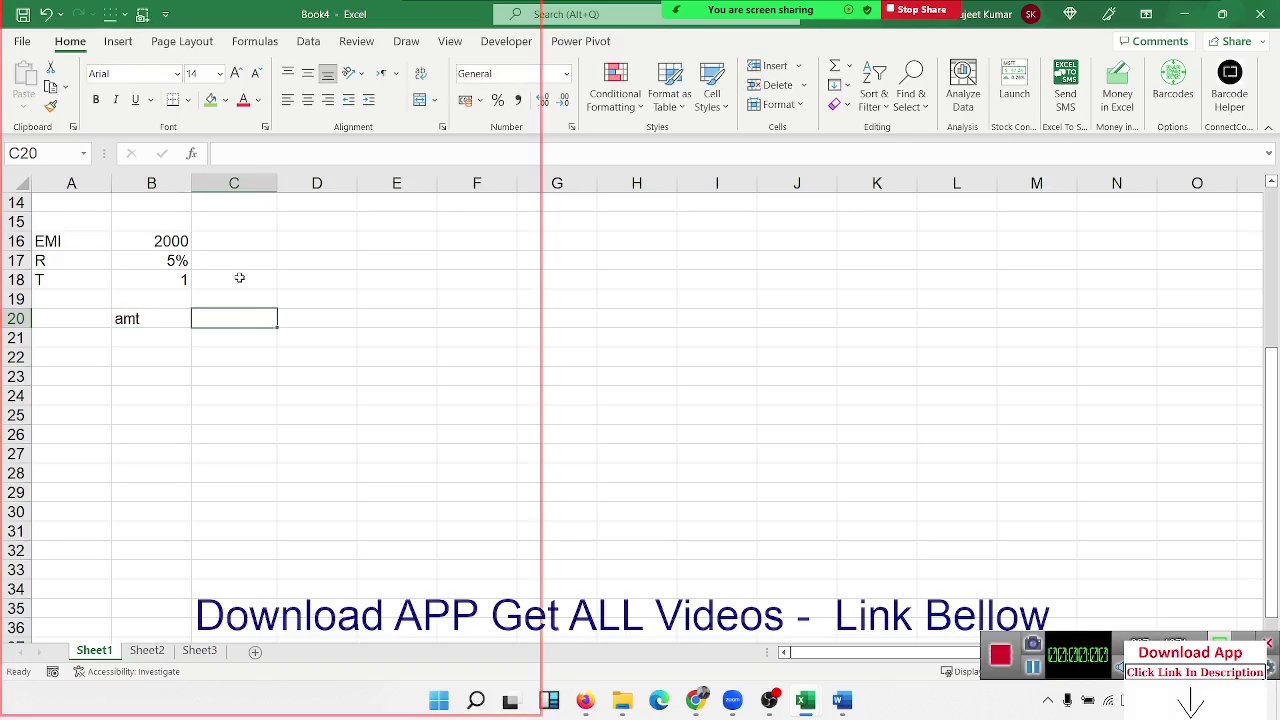
left_click(162, 246)
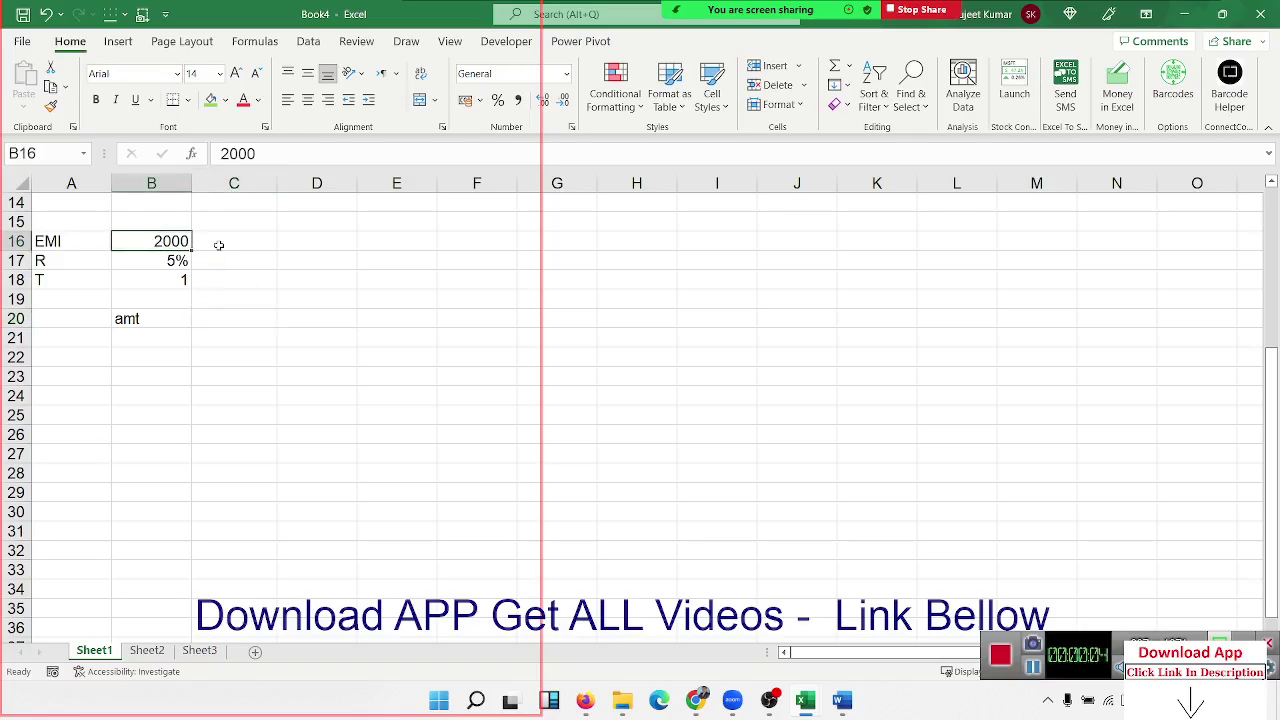
left_click(166, 260)
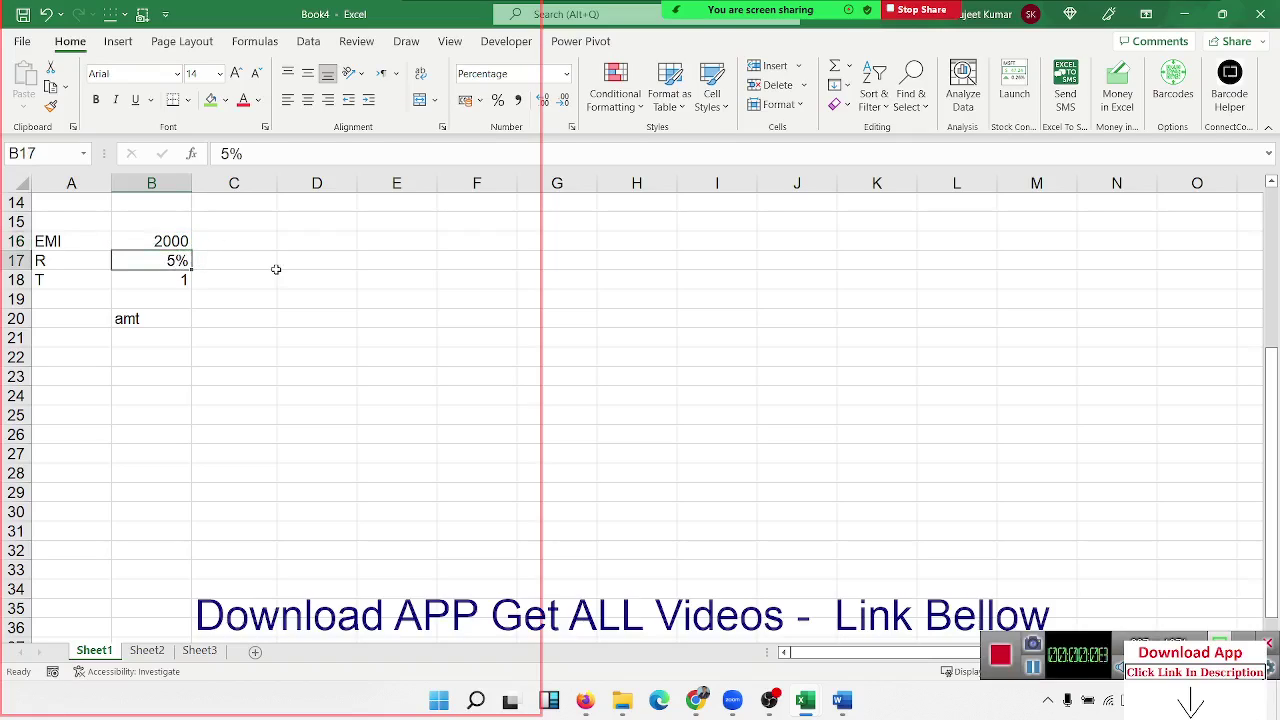
left_click(172, 280)
type("3")
key("Return")
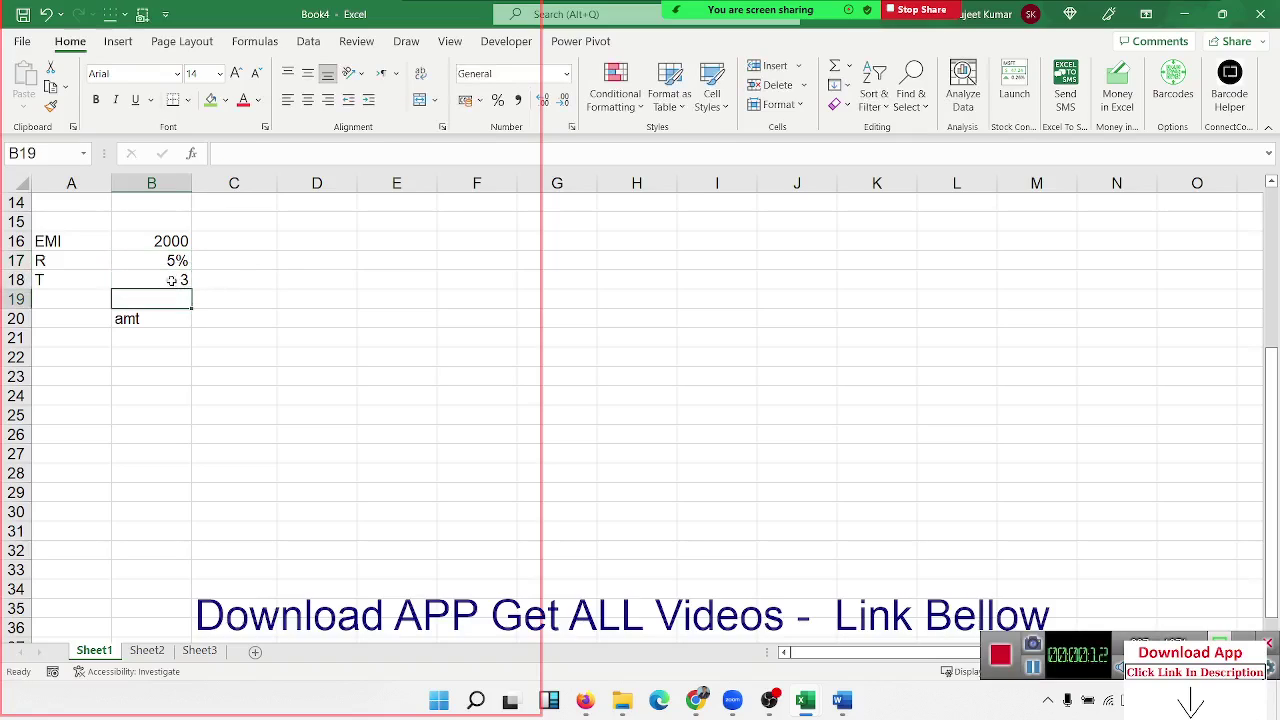
left_click(223, 322)
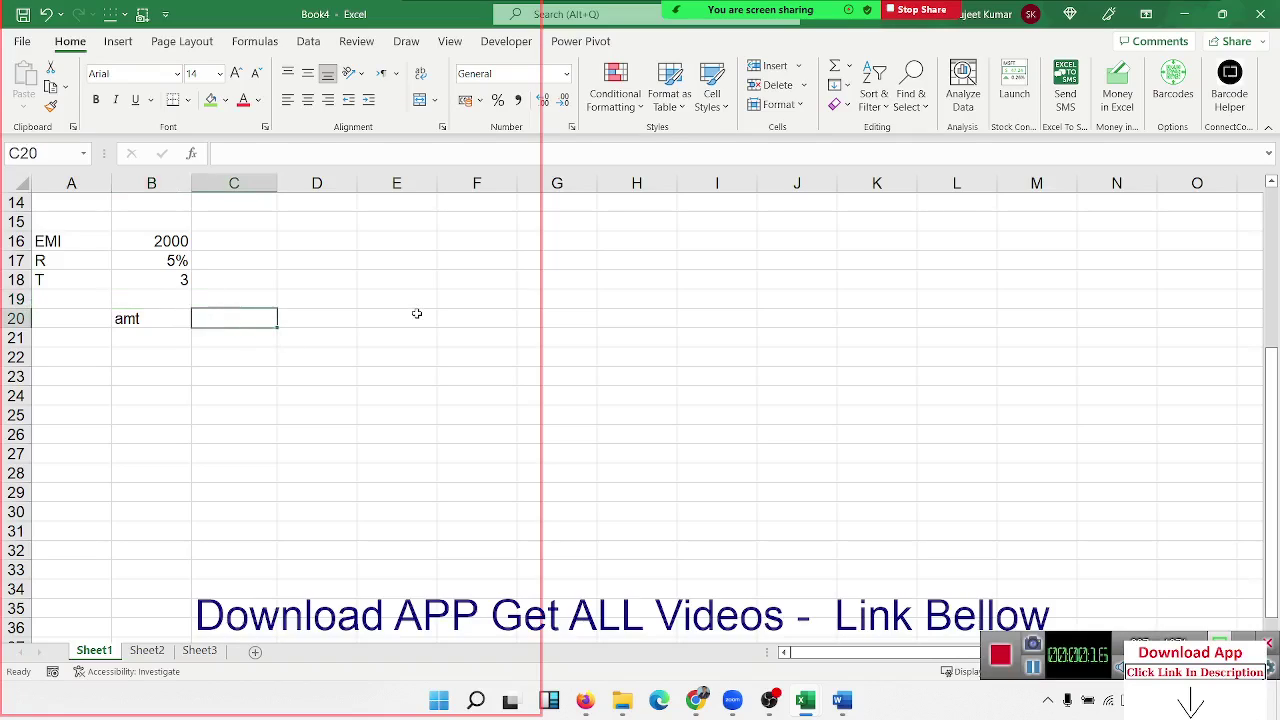
type("=")
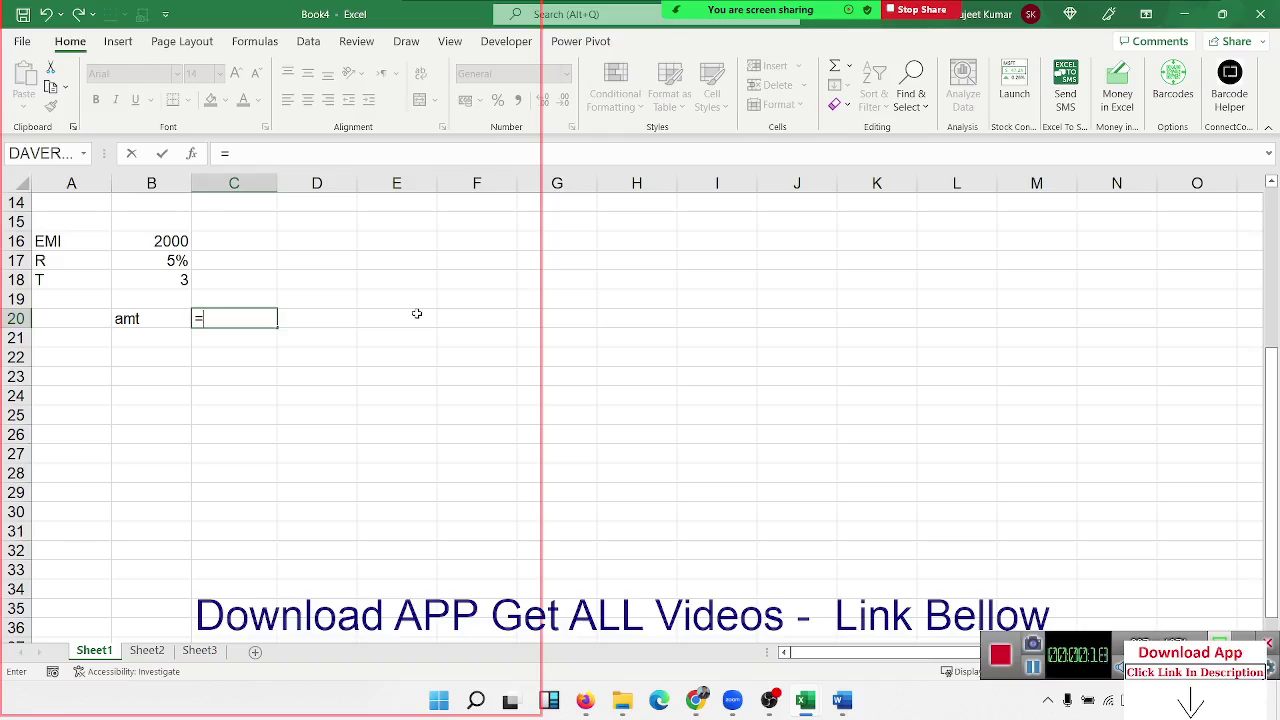
type("f")
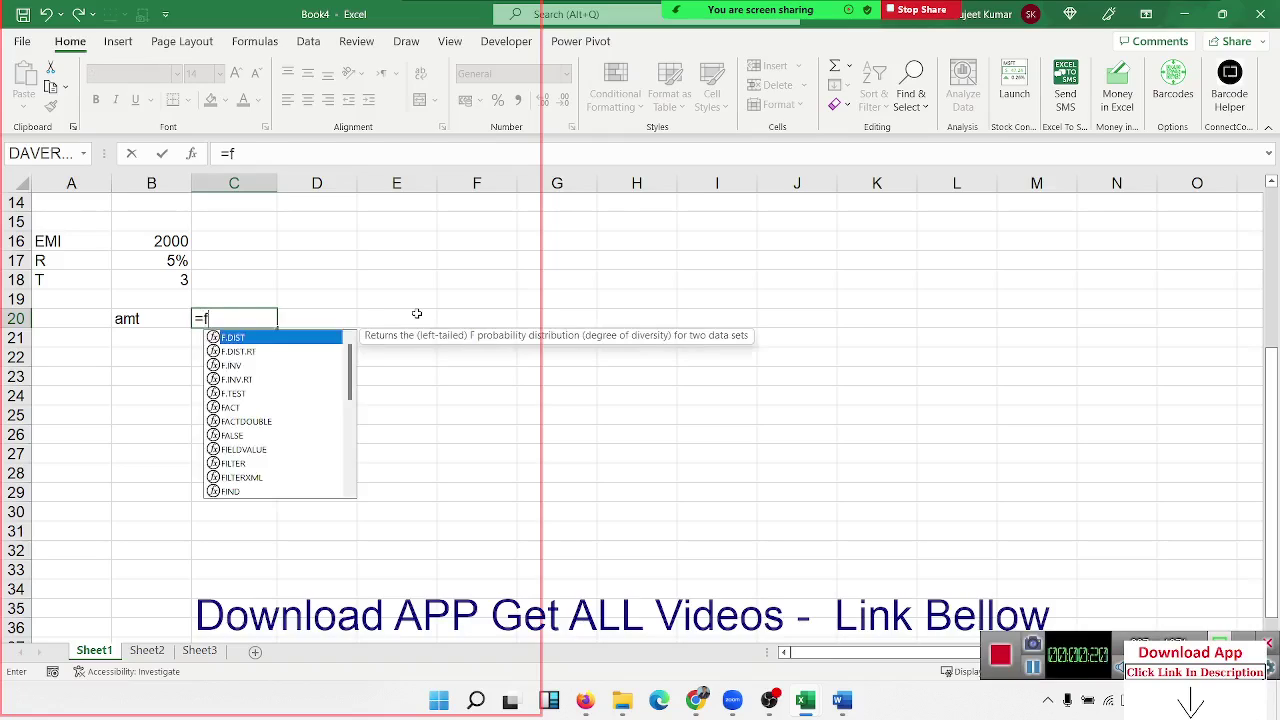
type("v")
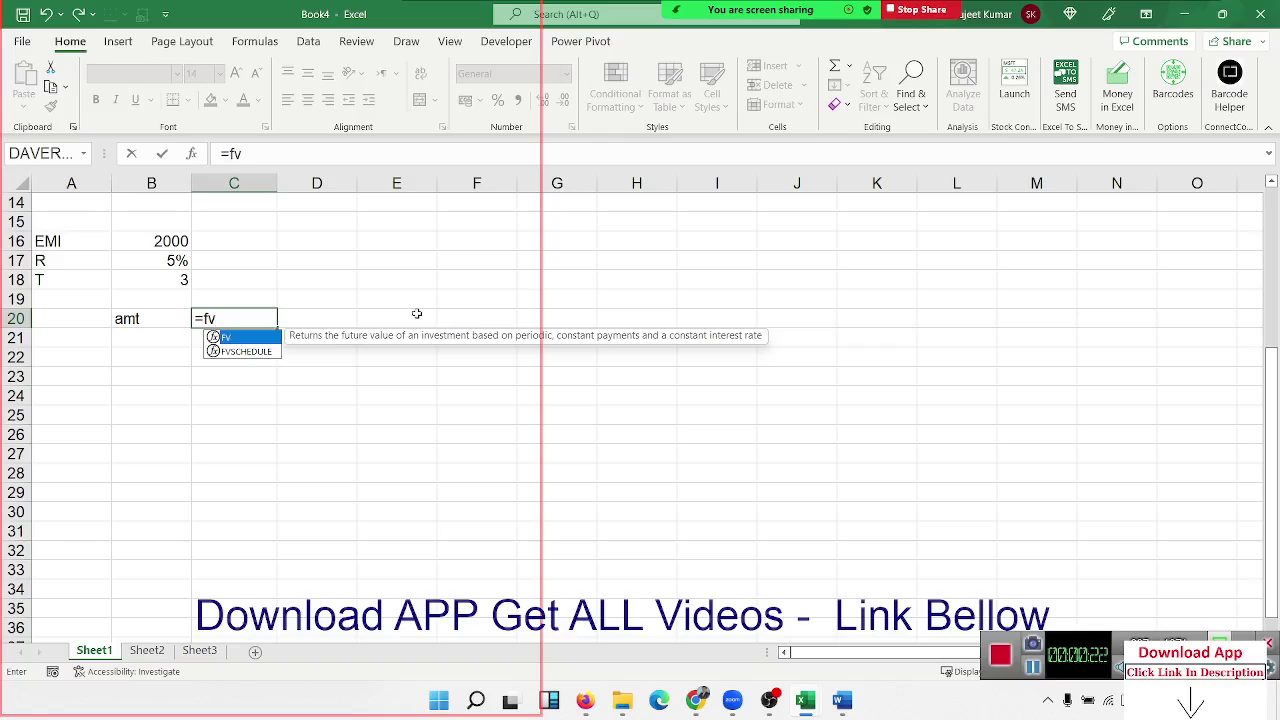
Complete =FV(B17/12,B18*12,B16) in C20 for the future amount.
key("Tab")
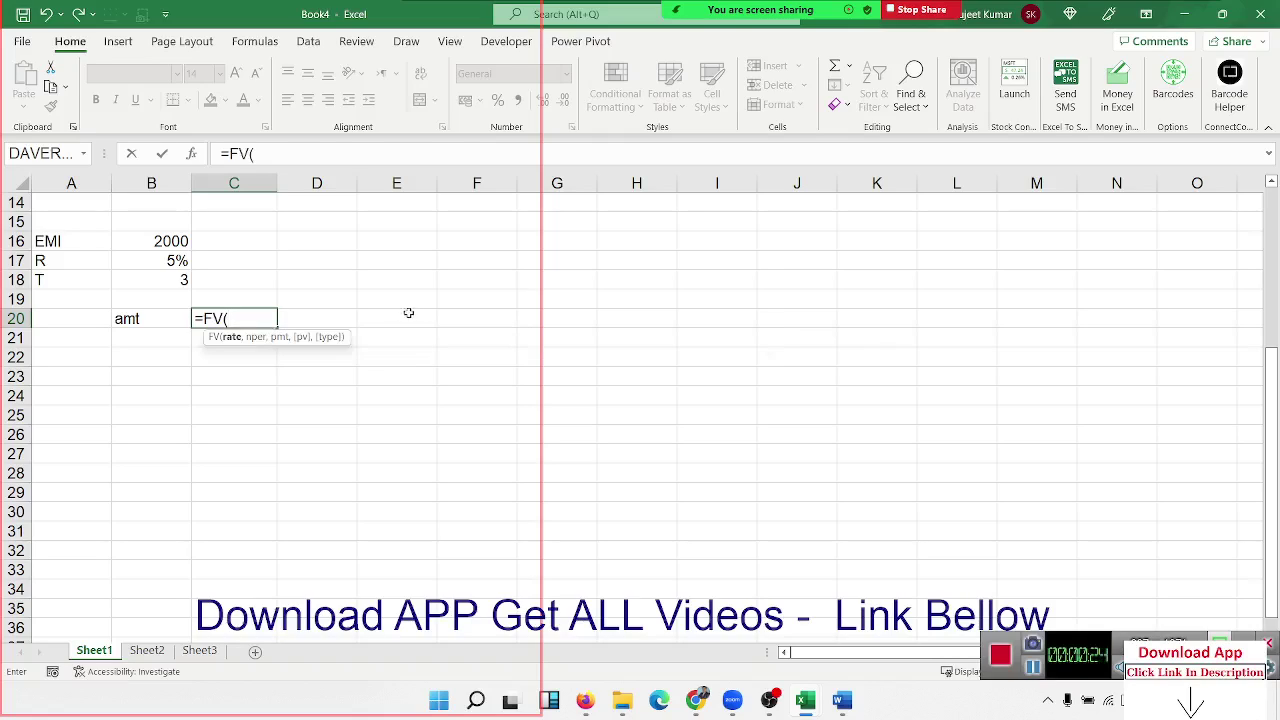
left_click(150, 262)
type("/")
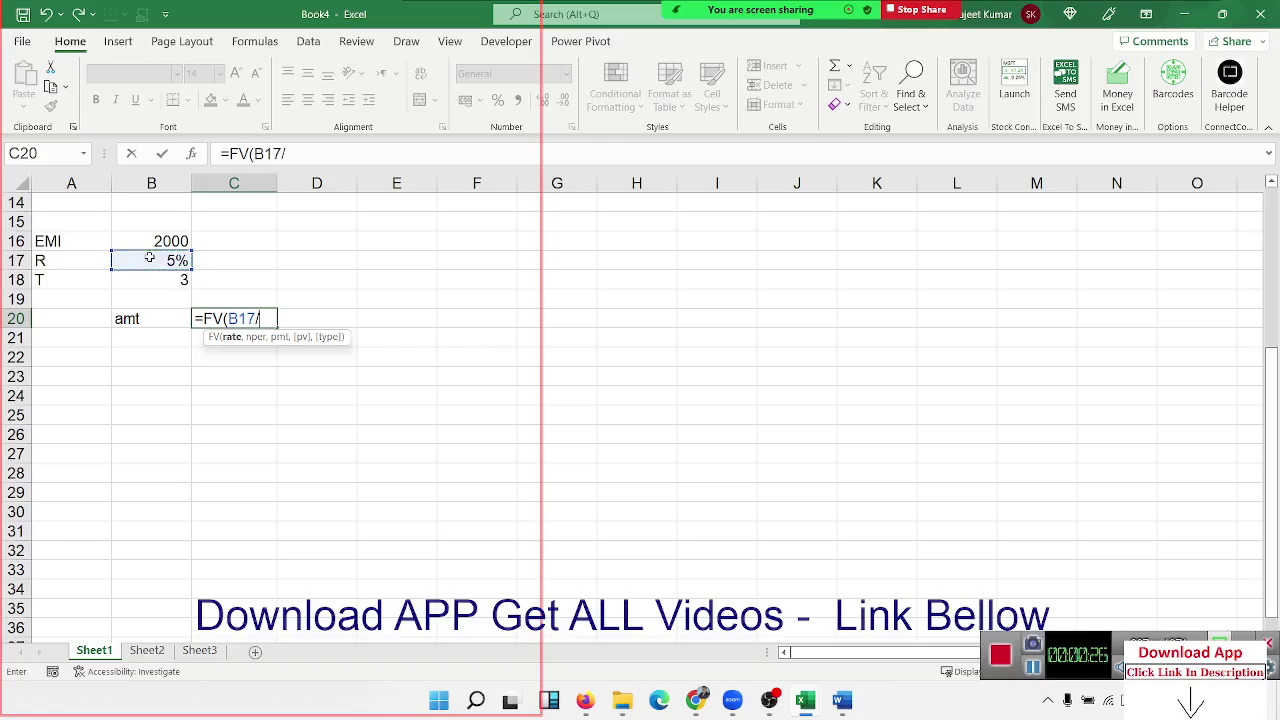
type("12,")
left_click(171, 282)
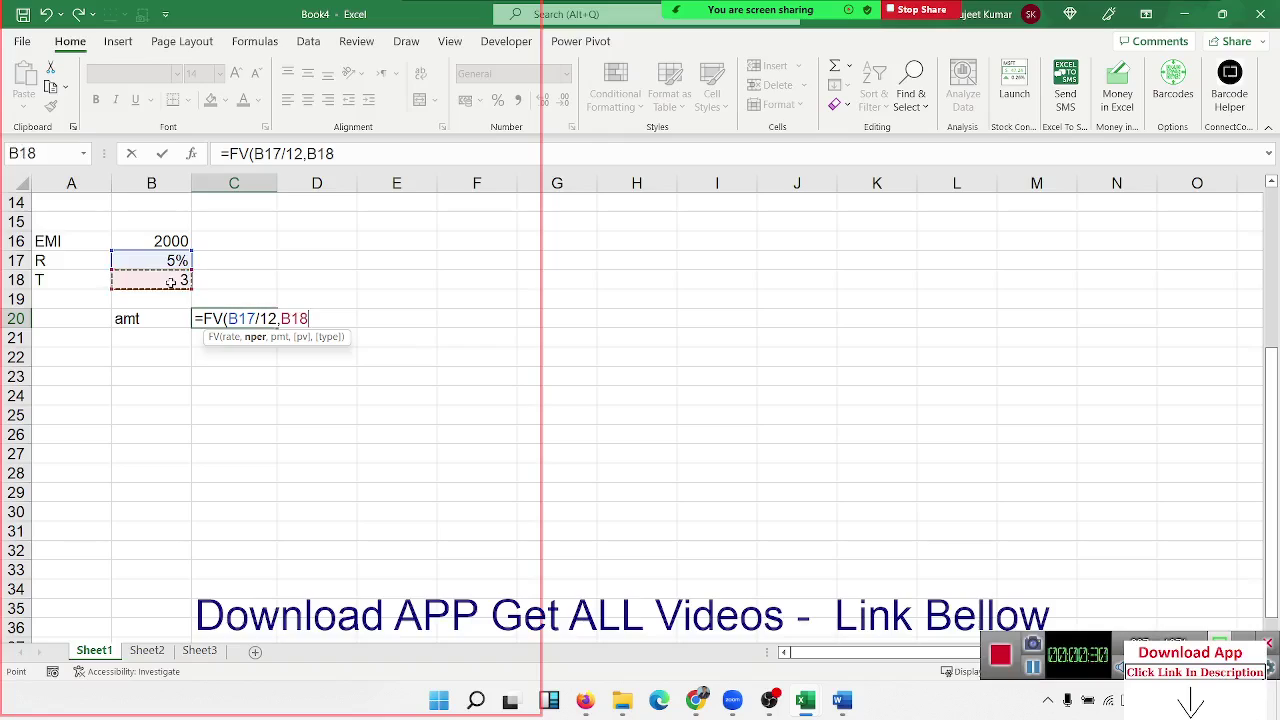
type("*12")
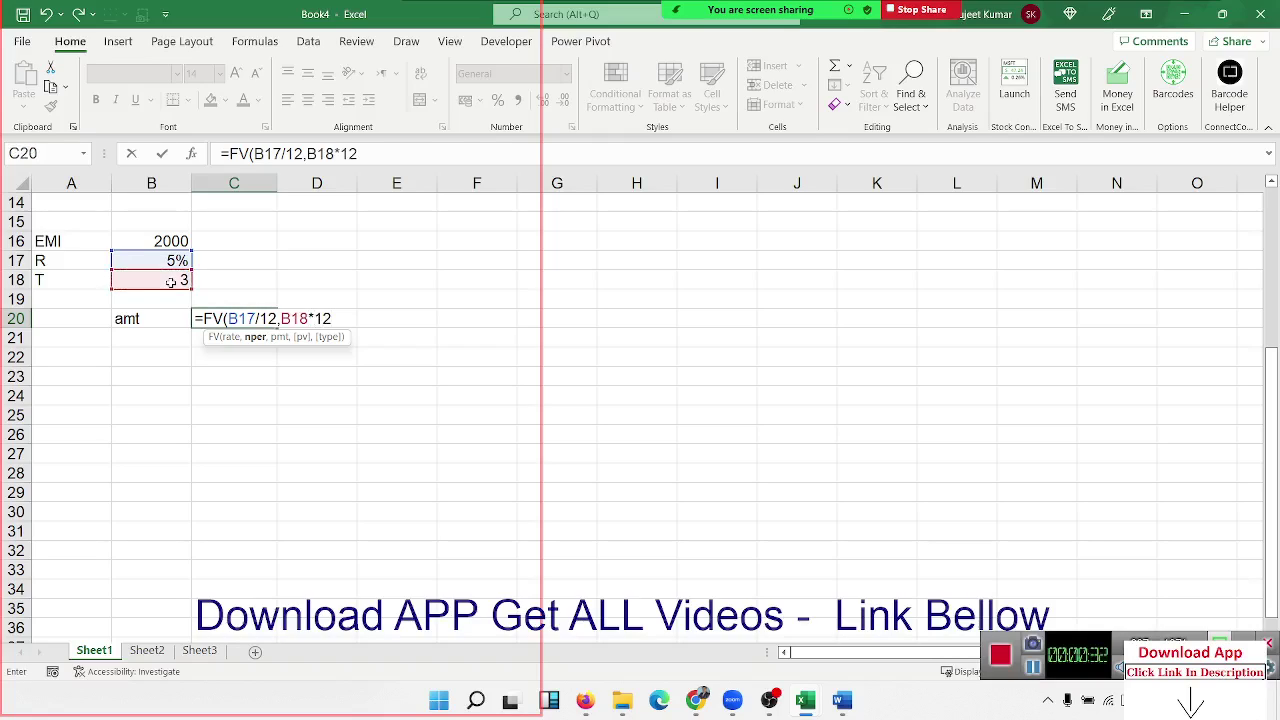
type(",")
left_click(132, 244)
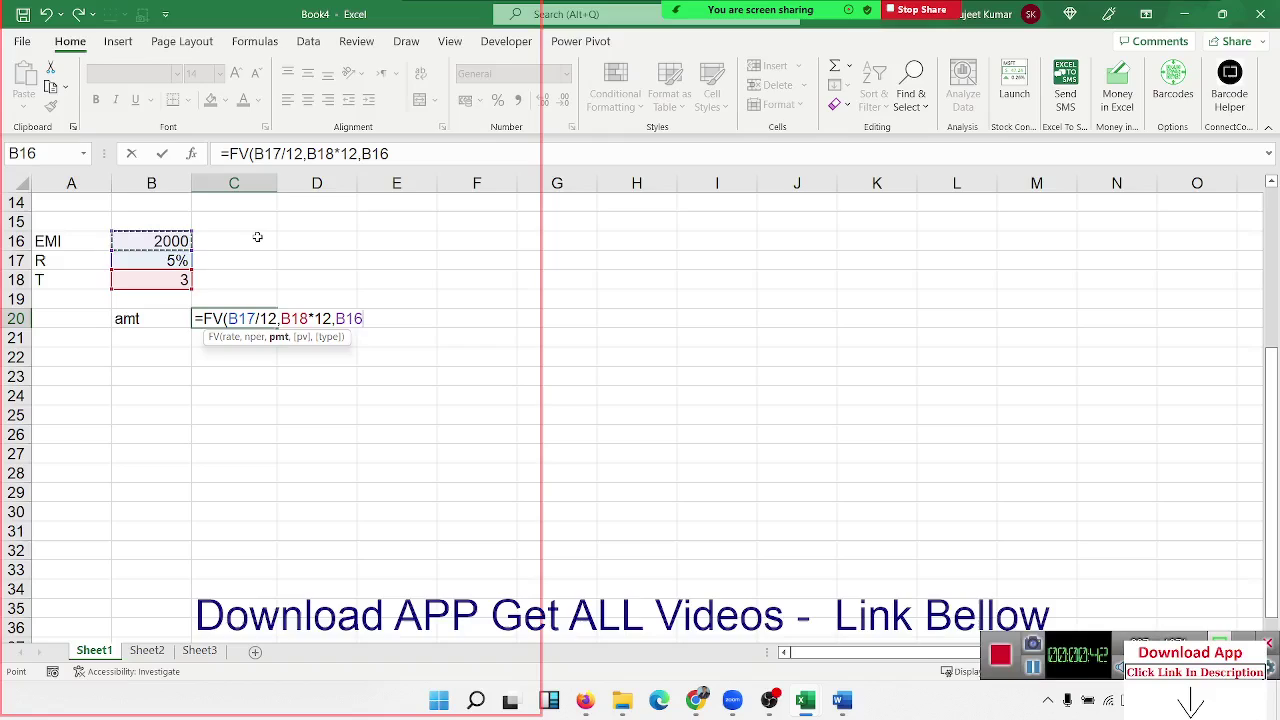
key("Return")
key("Up")
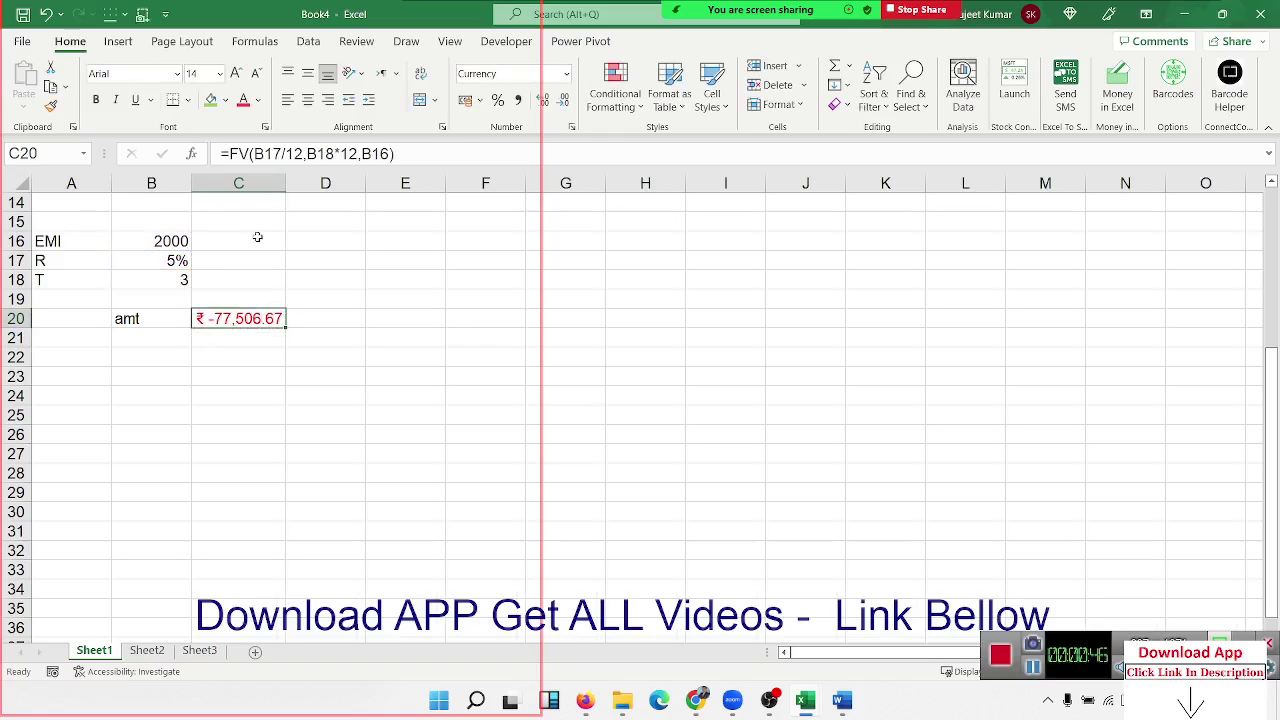
Wrap the C20 formula in ABS so it shows a positive ₹ 77,506.67.
double_click(240, 318)
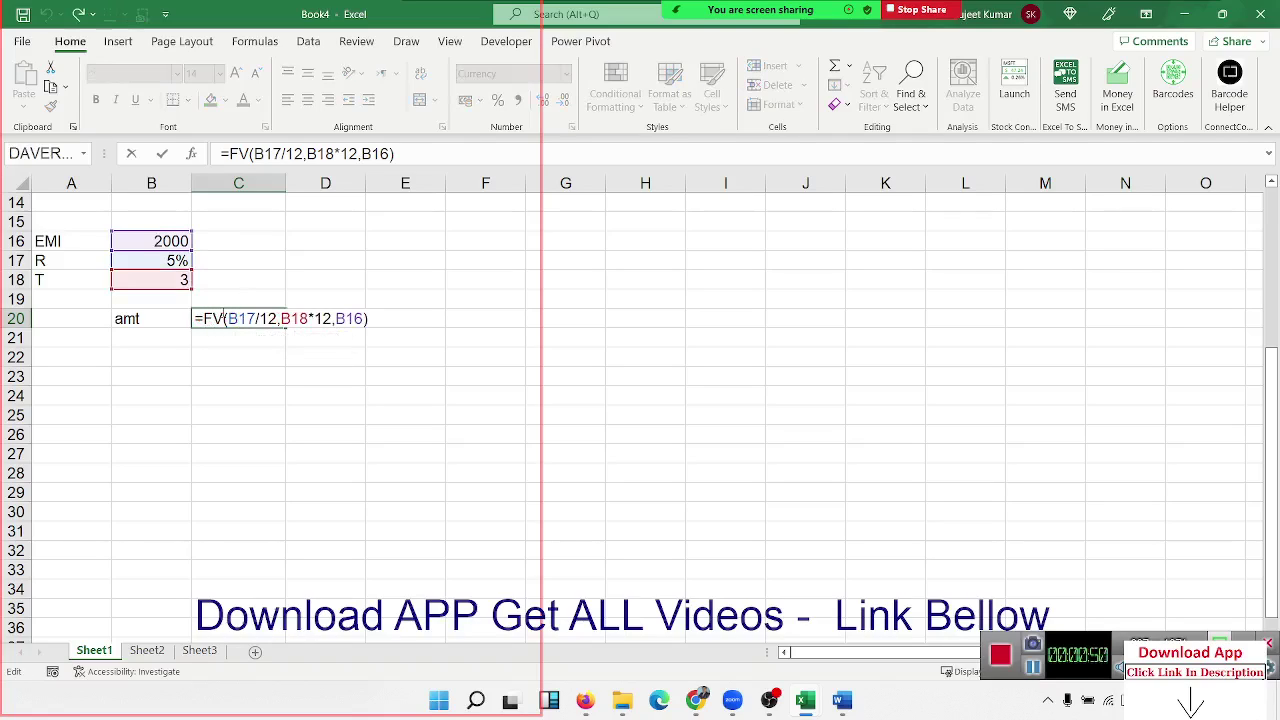
type("ab")
key("Tab")
key("Return")
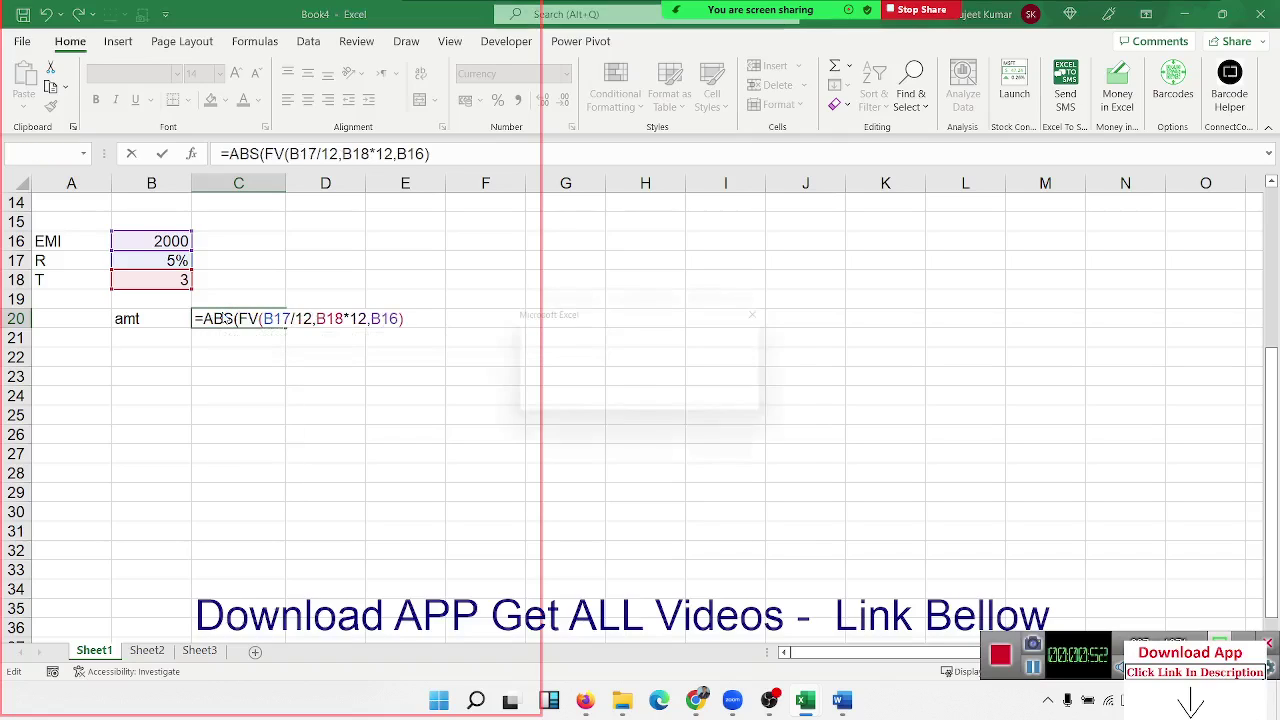
key("Return")
left_click(222, 315)
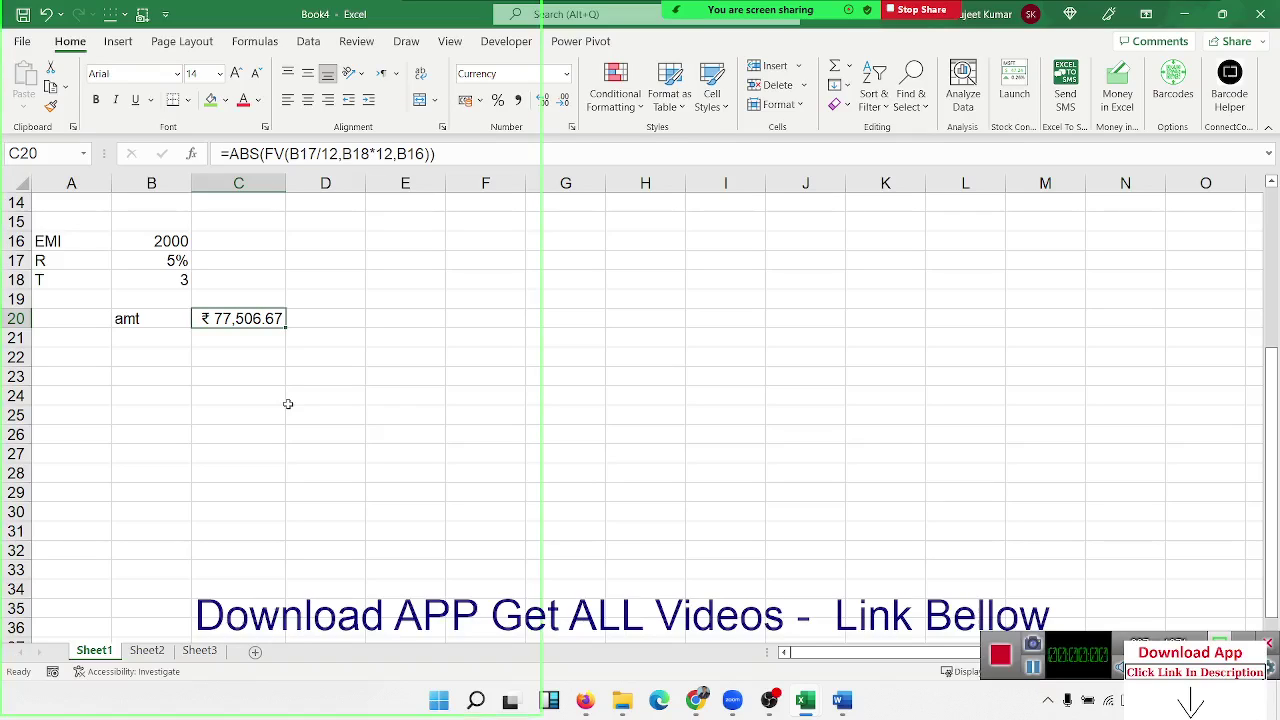
left_click(197, 417)
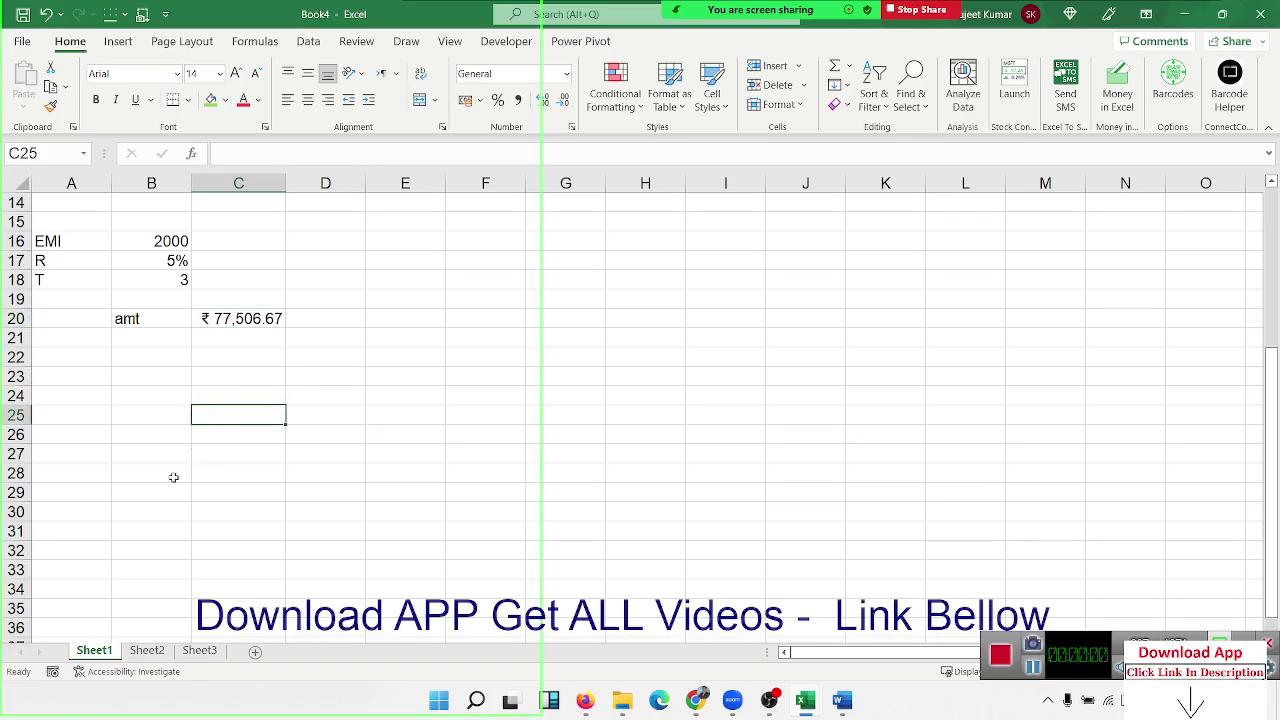
Enter the label PV with value 50000 in A23:B23.
left_click(100, 587)
key("Down")
key("Down")
key("Down")
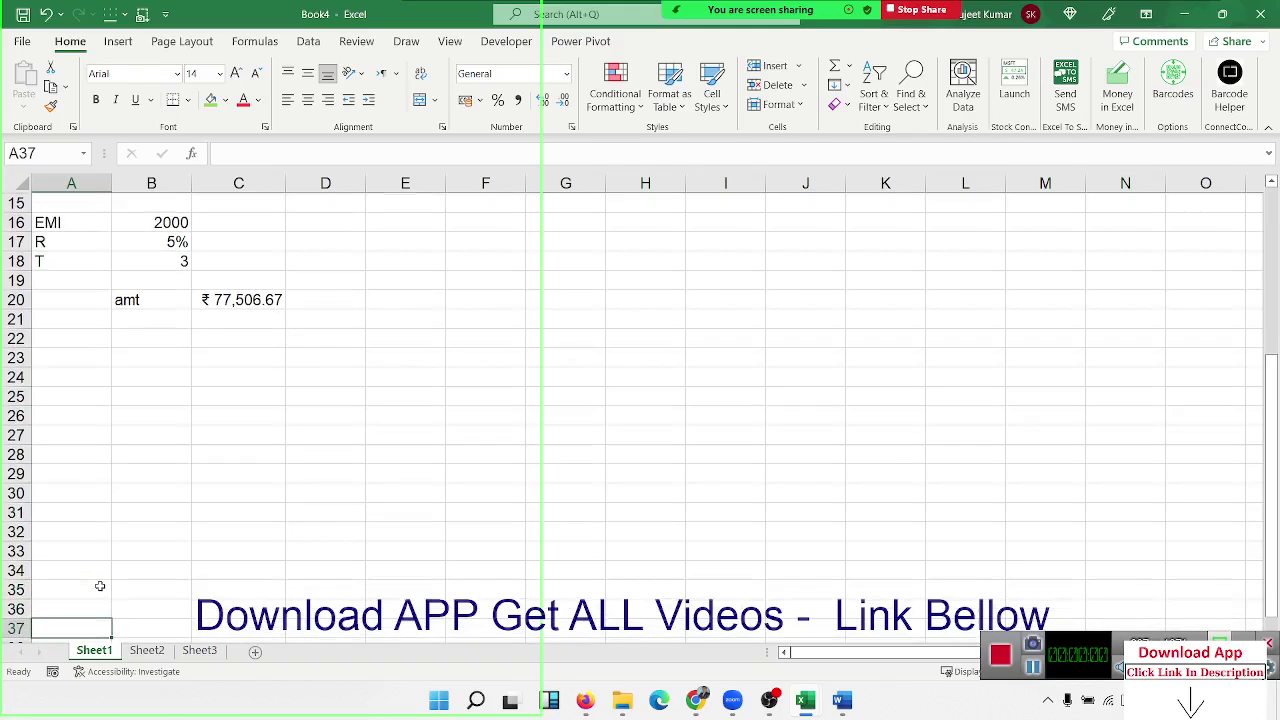
key("Down")
key("Down")
key("Down")
key("Down")
key("Down")
key("Down")
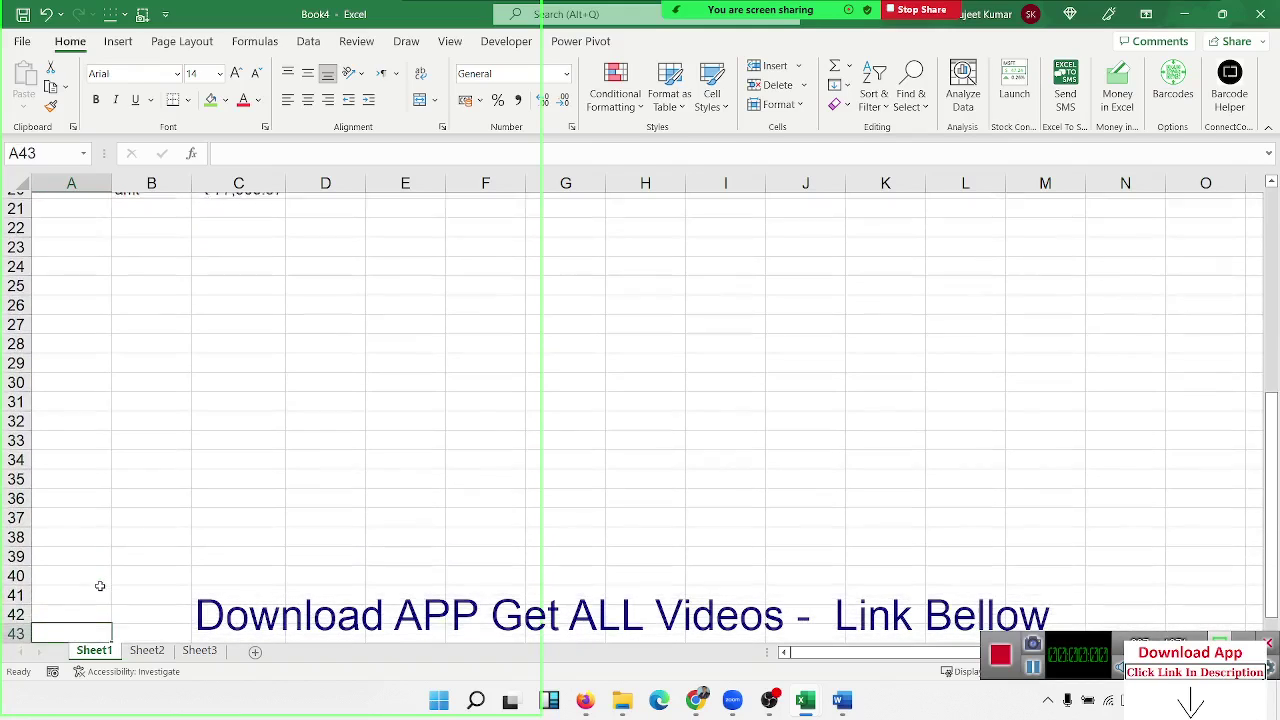
left_click(72, 248)
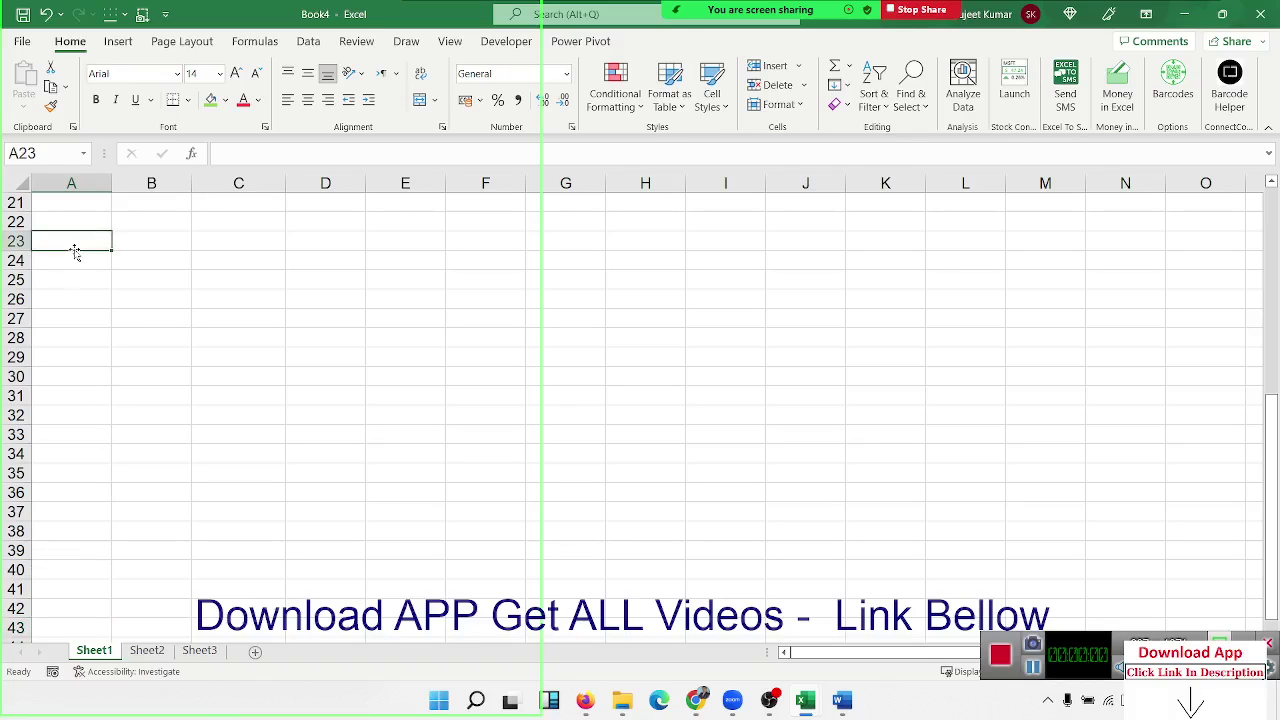
type("PV")
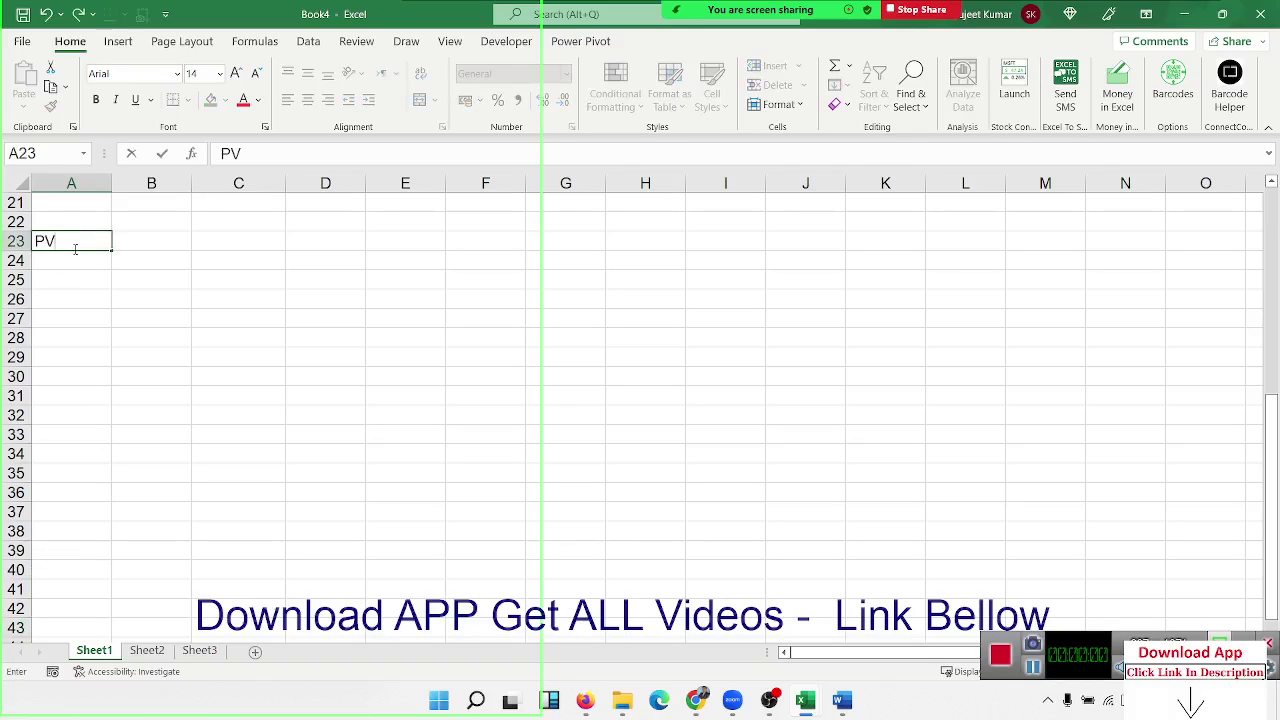
key("Tab")
type("50000")
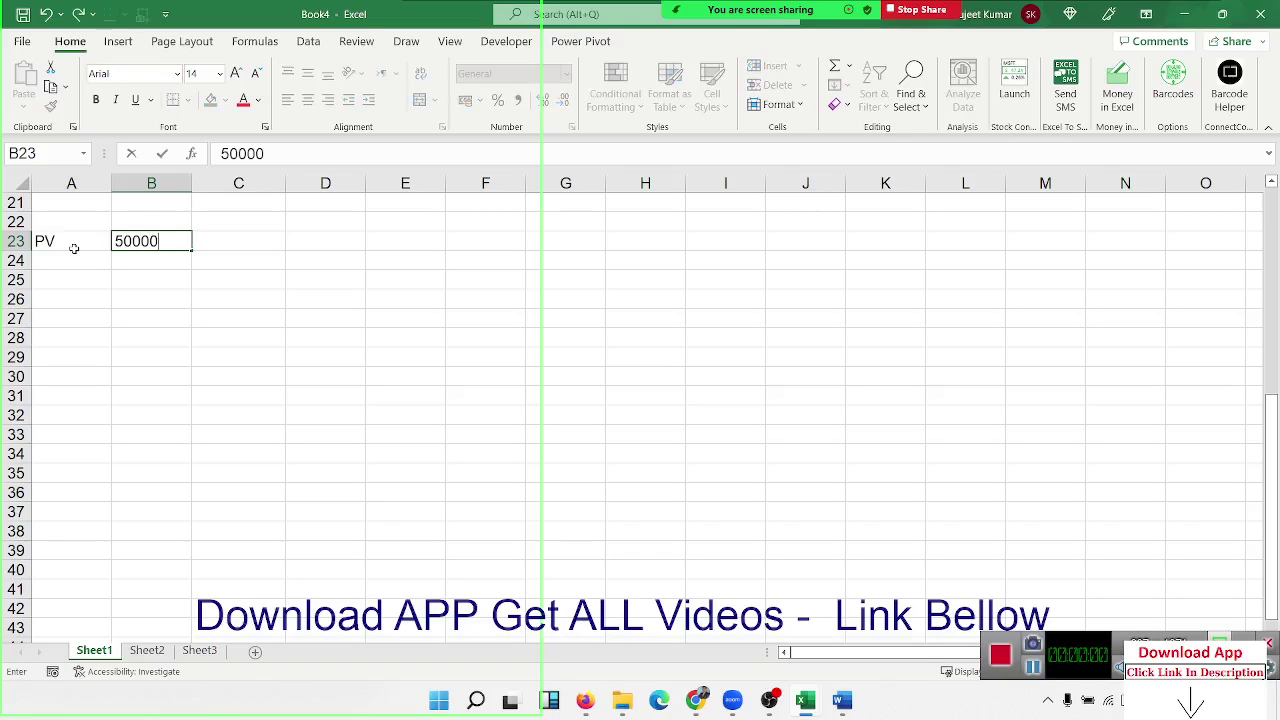
key("Return")
Add R 5.40% in row 24 and T 6 in row 25.
left_click(75, 253)
type("R")
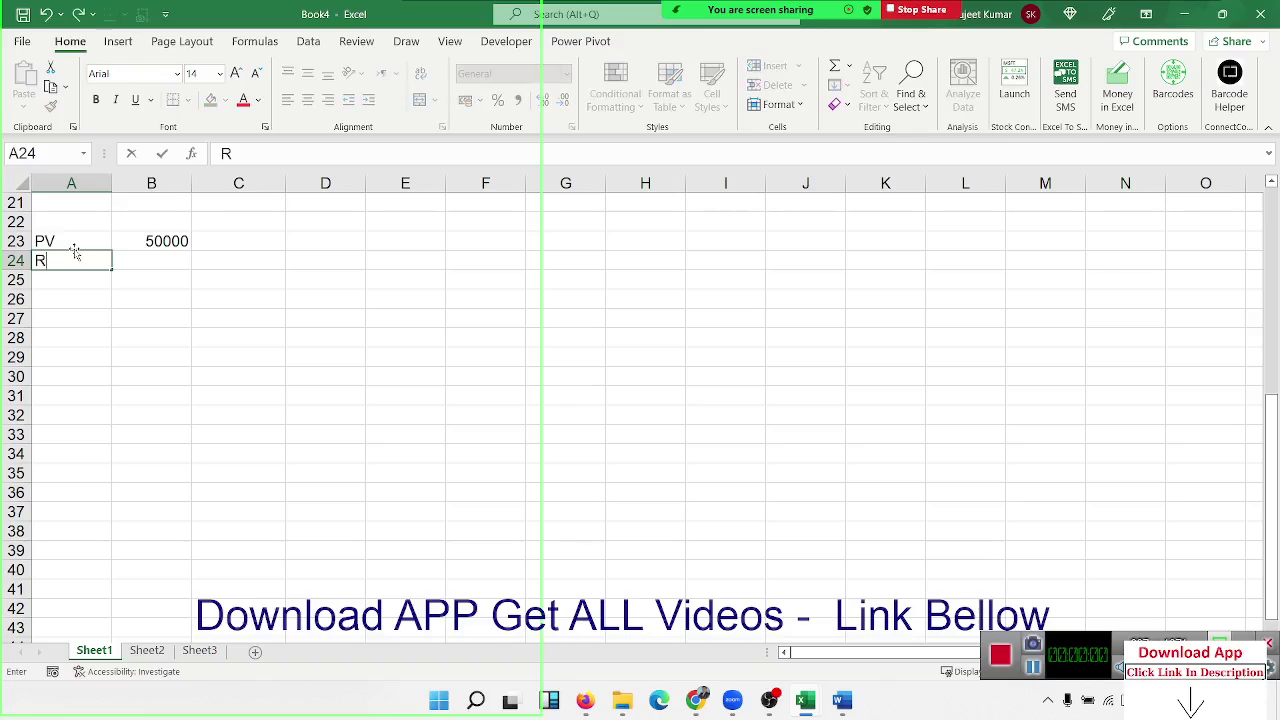
key("Tab")
type("3")
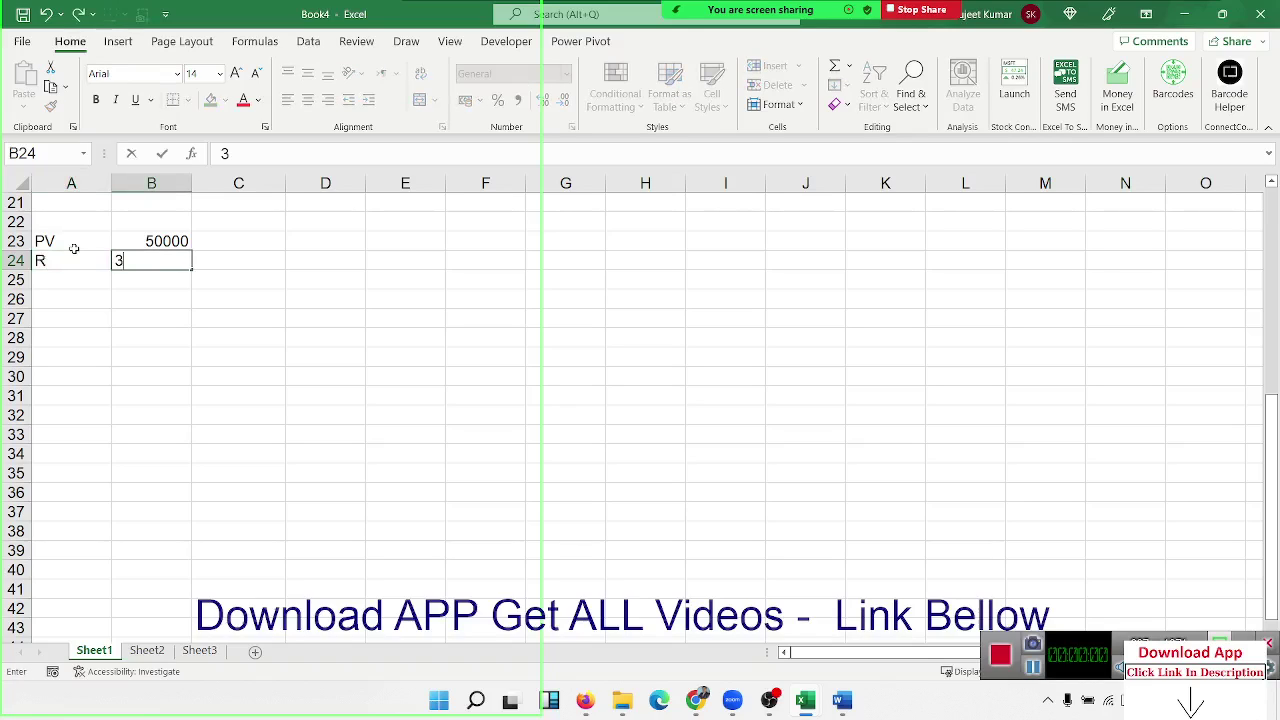
key("Escape")
type("5.40")
type("%")
key("Return")
key("Left")
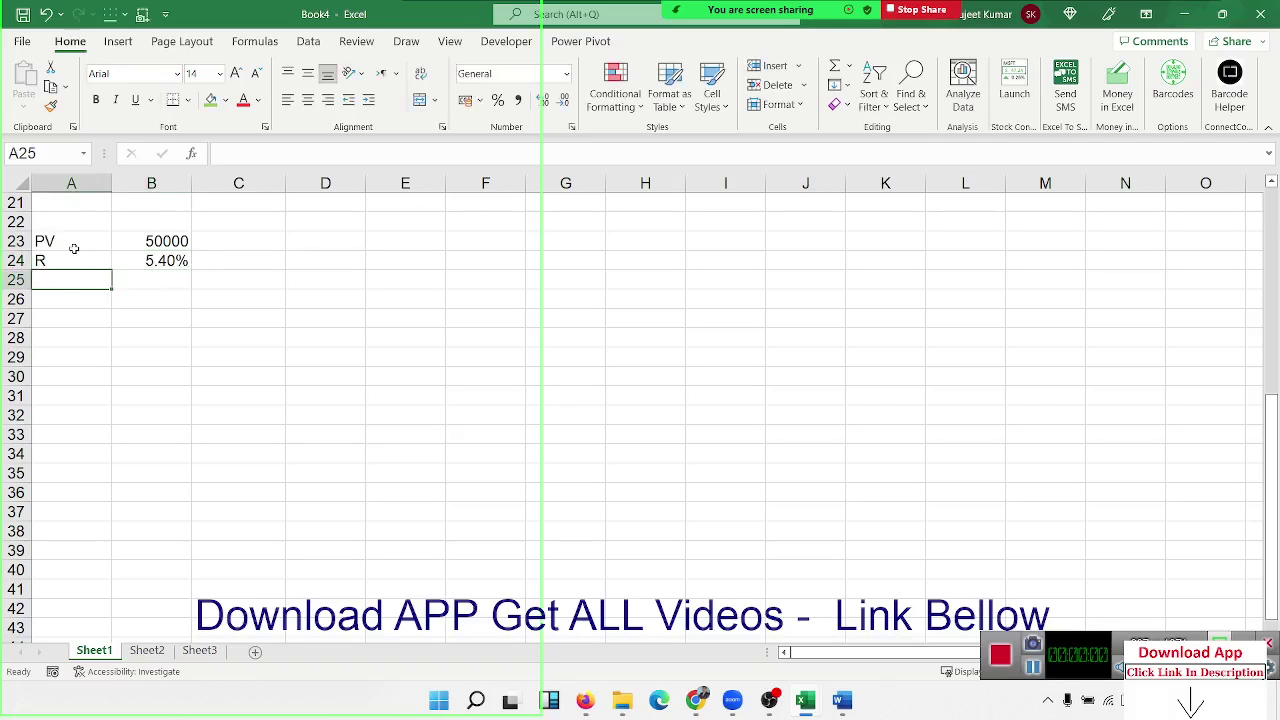
type("T")
key("Tab")
type("5")
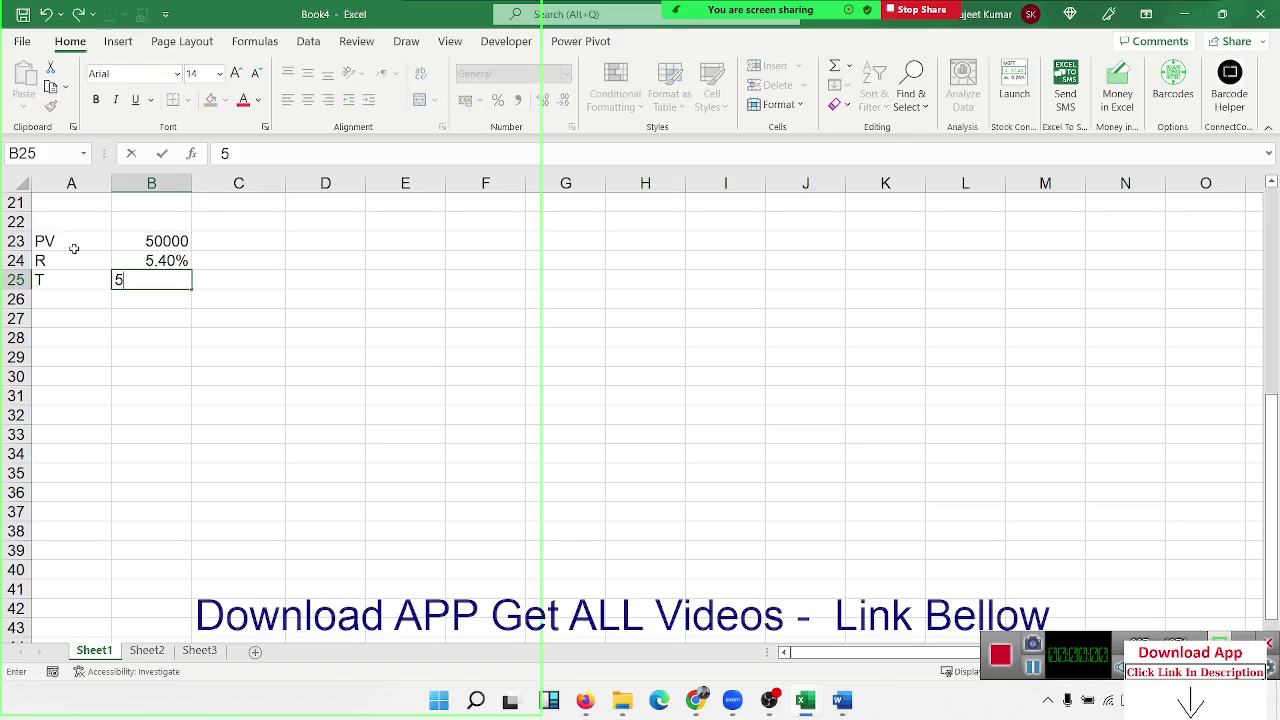
key("Escape")
key("Left")
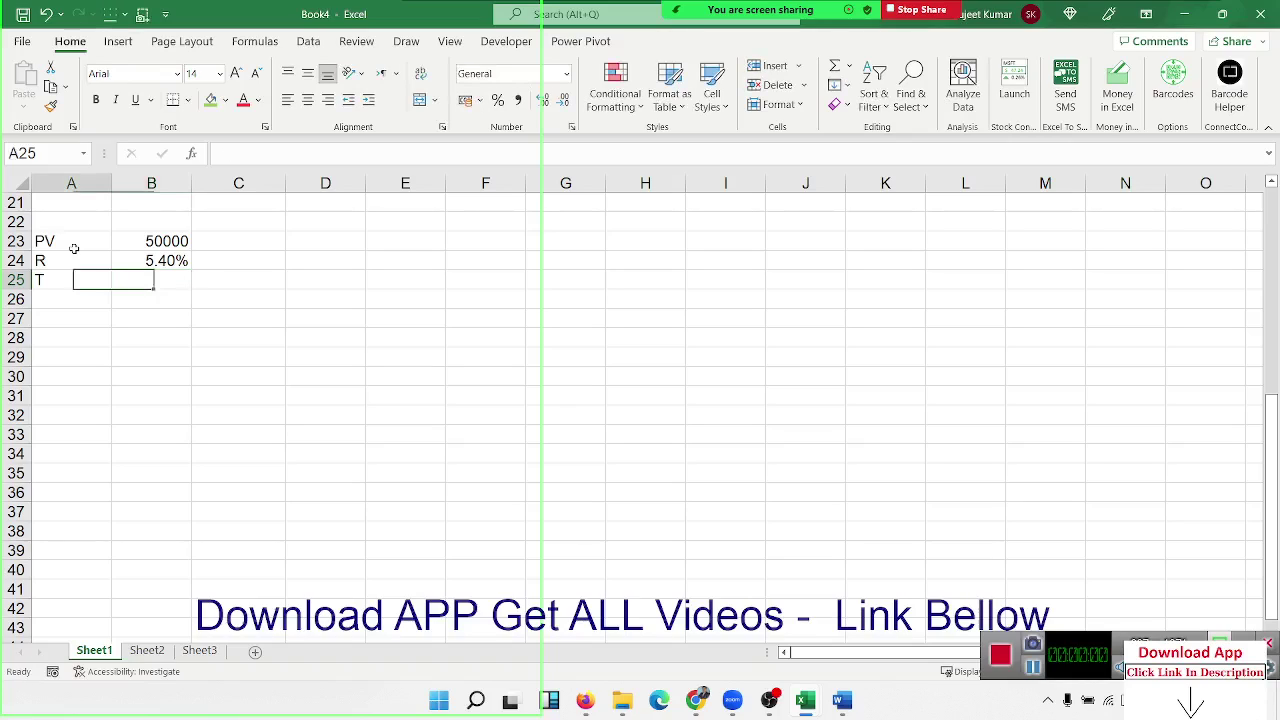
key("Right")
type("6")
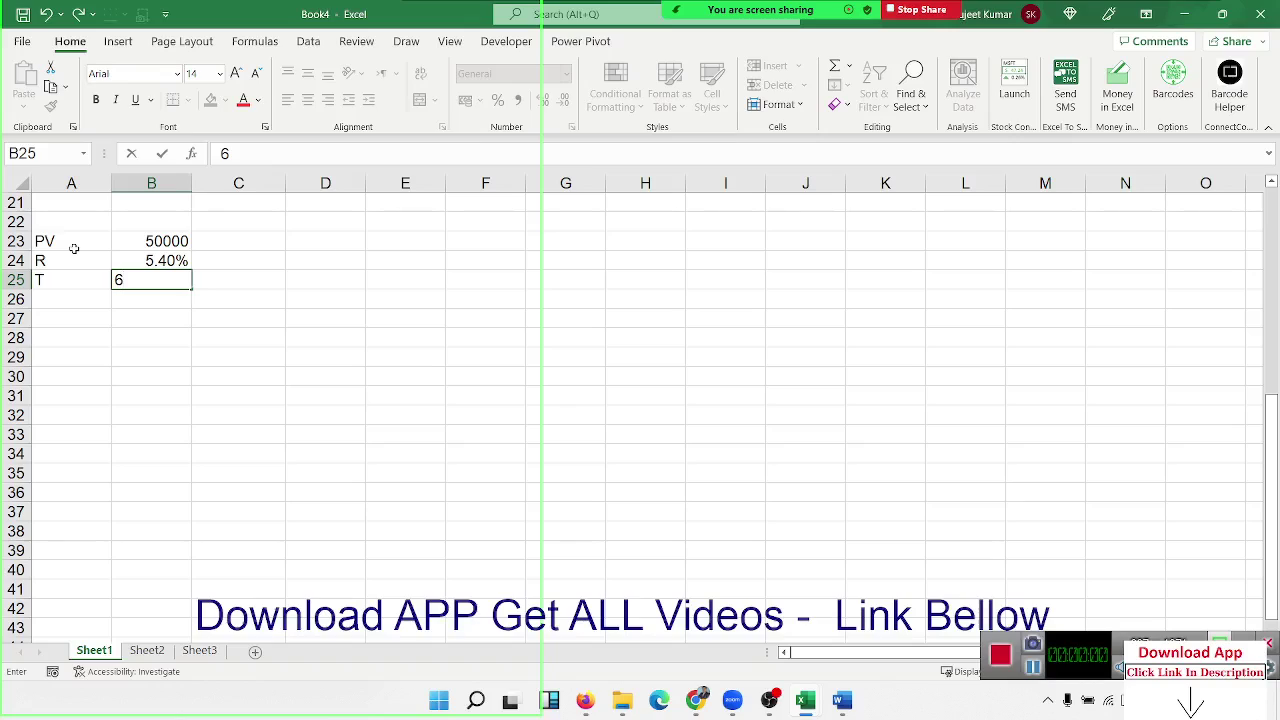
key("Return")
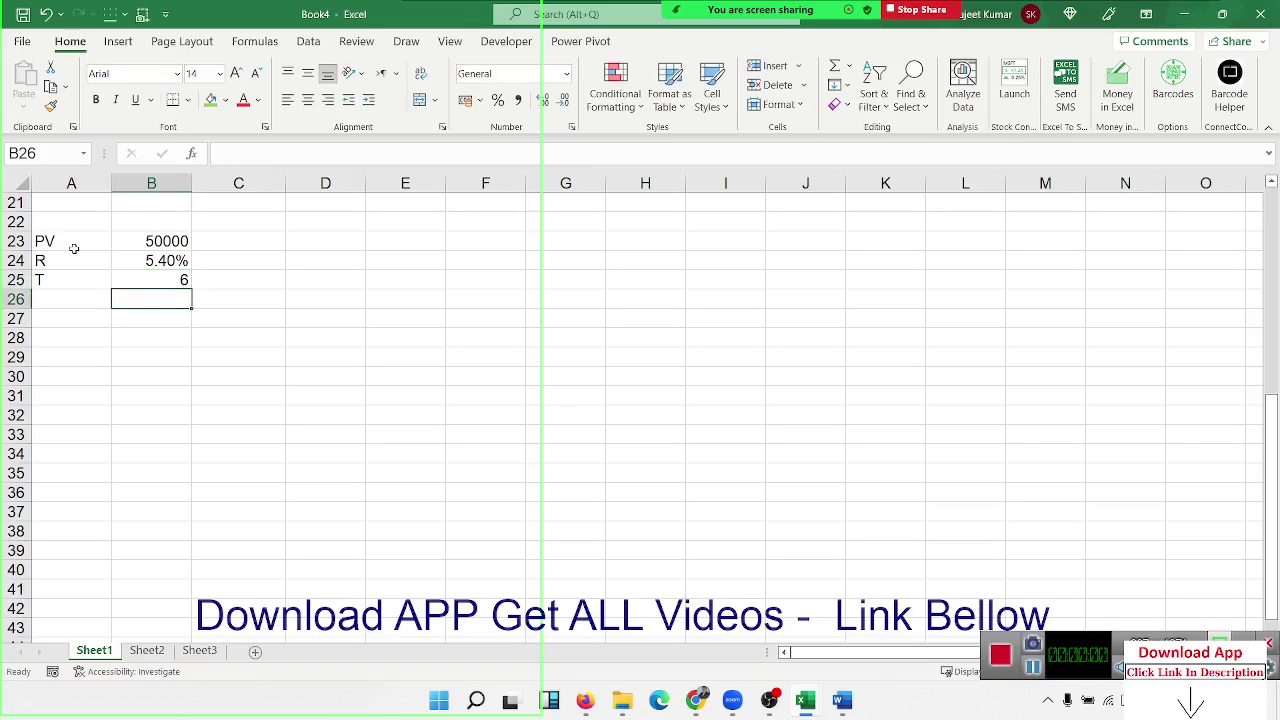
Label cell B27 as Amt.
key("Right")
key("Down")
key("Left")
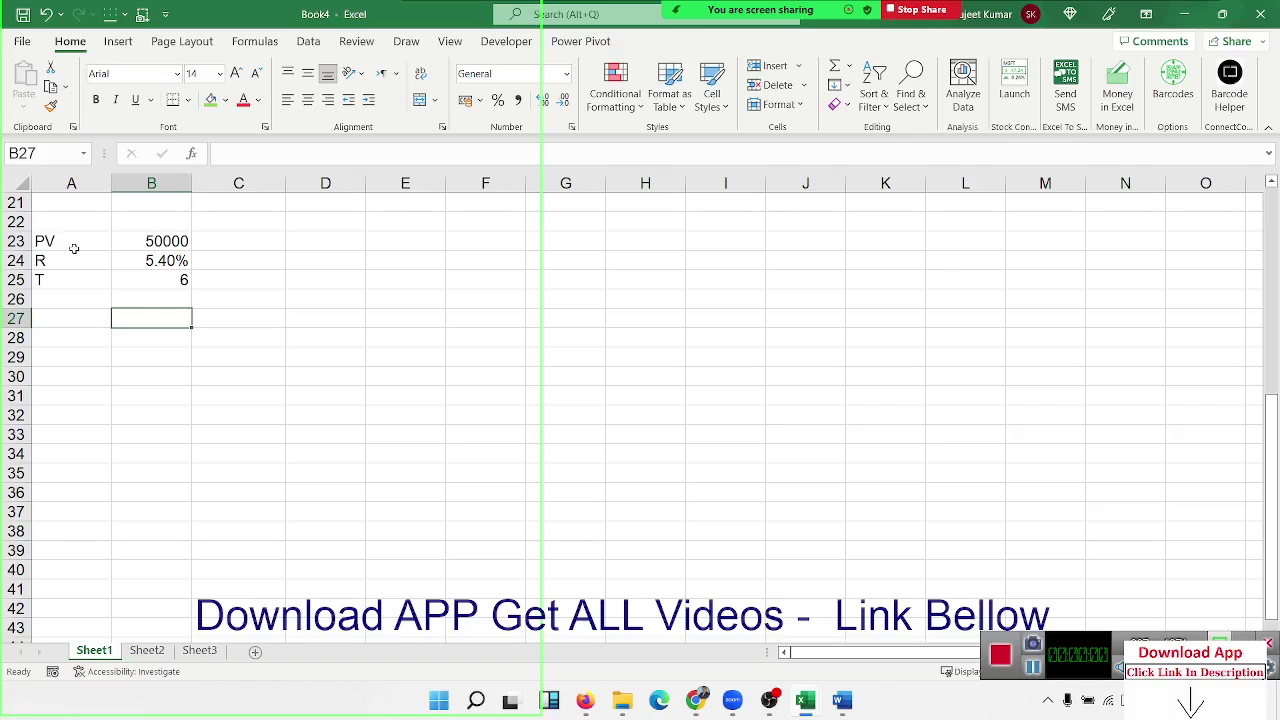
type("FV")
key("BackSpace")
key("BackSpace")
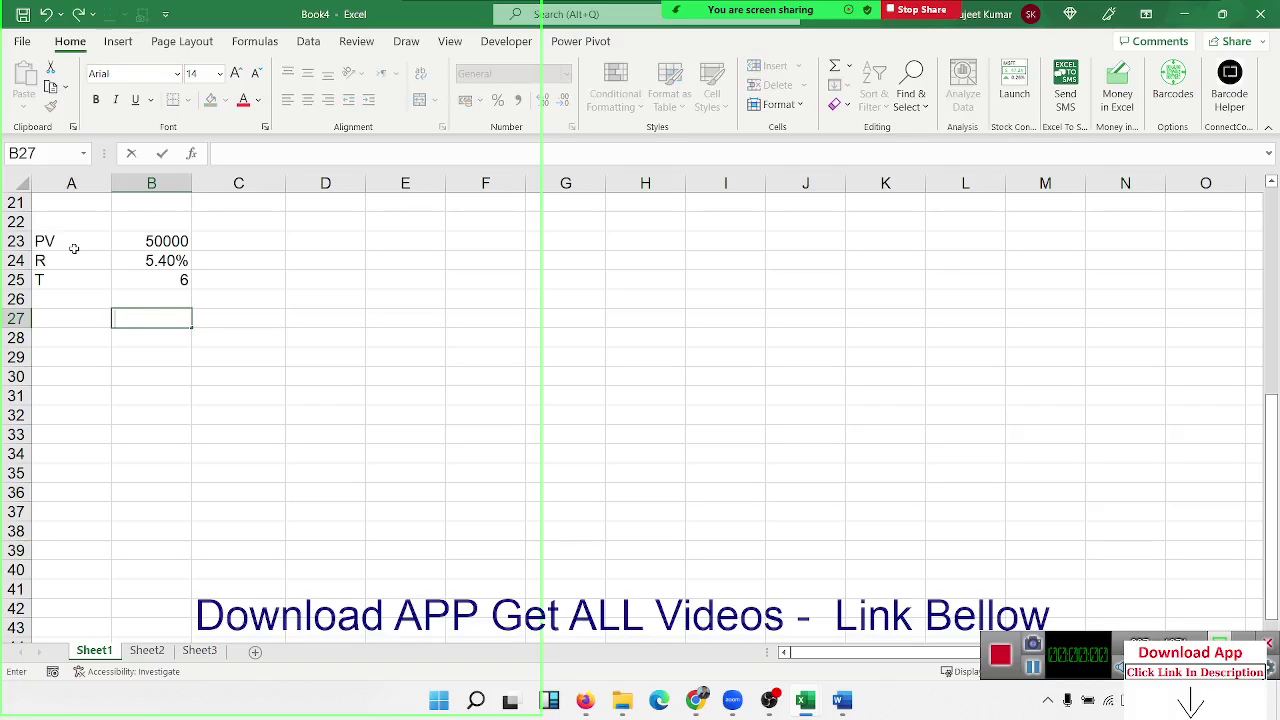
type("Amt")
key("Tab")
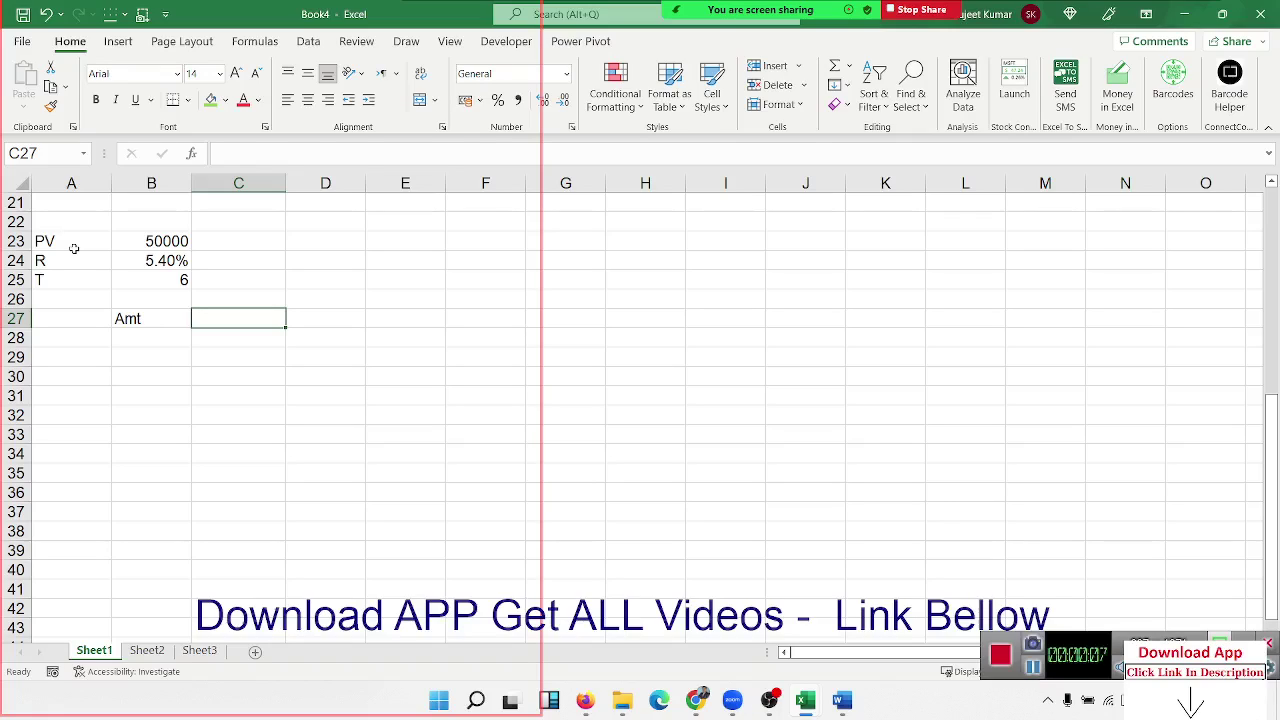
Check the 50000, 5.40% and 6 inputs, then begin an FV formula in C27.
left_click(150, 244)
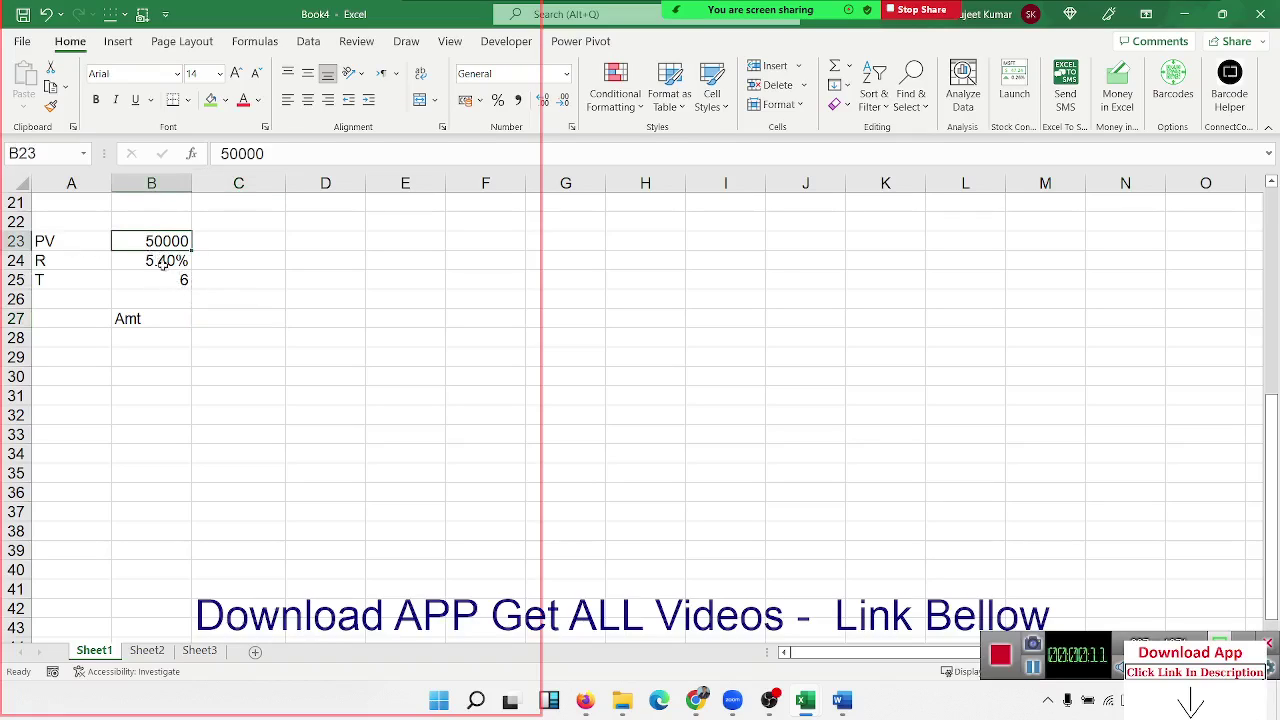
left_click(162, 262)
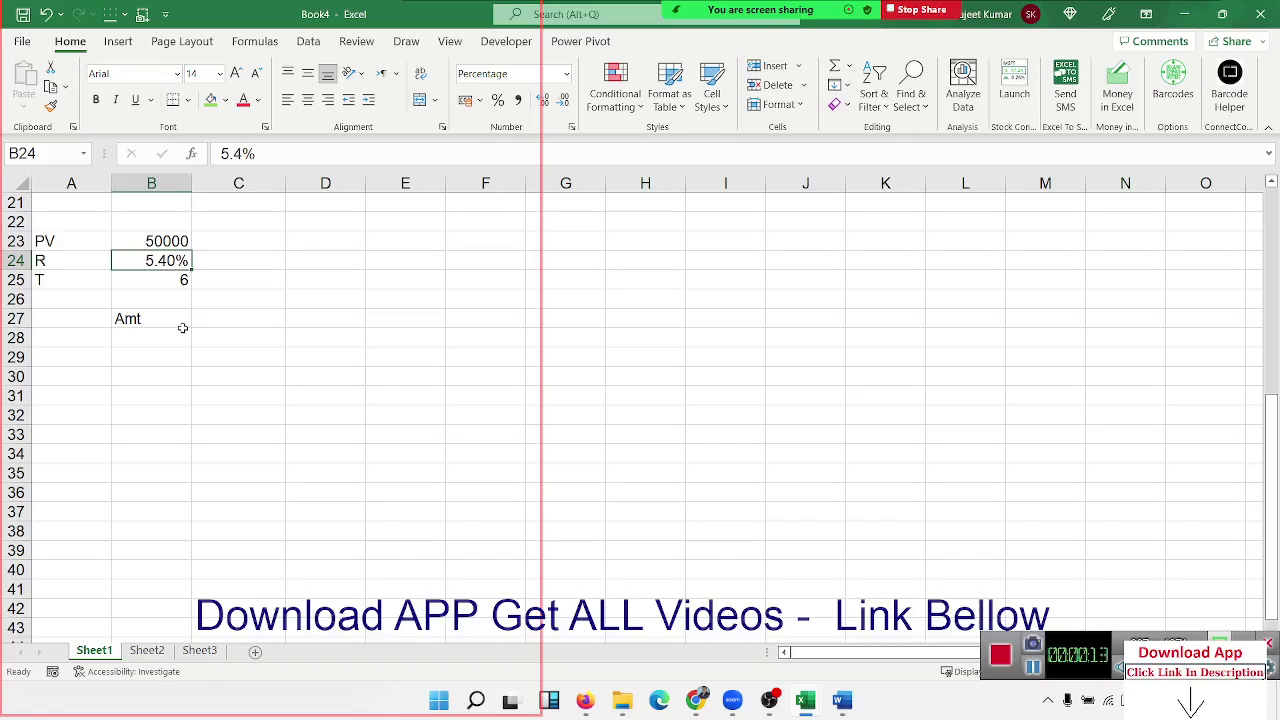
left_click(160, 285)
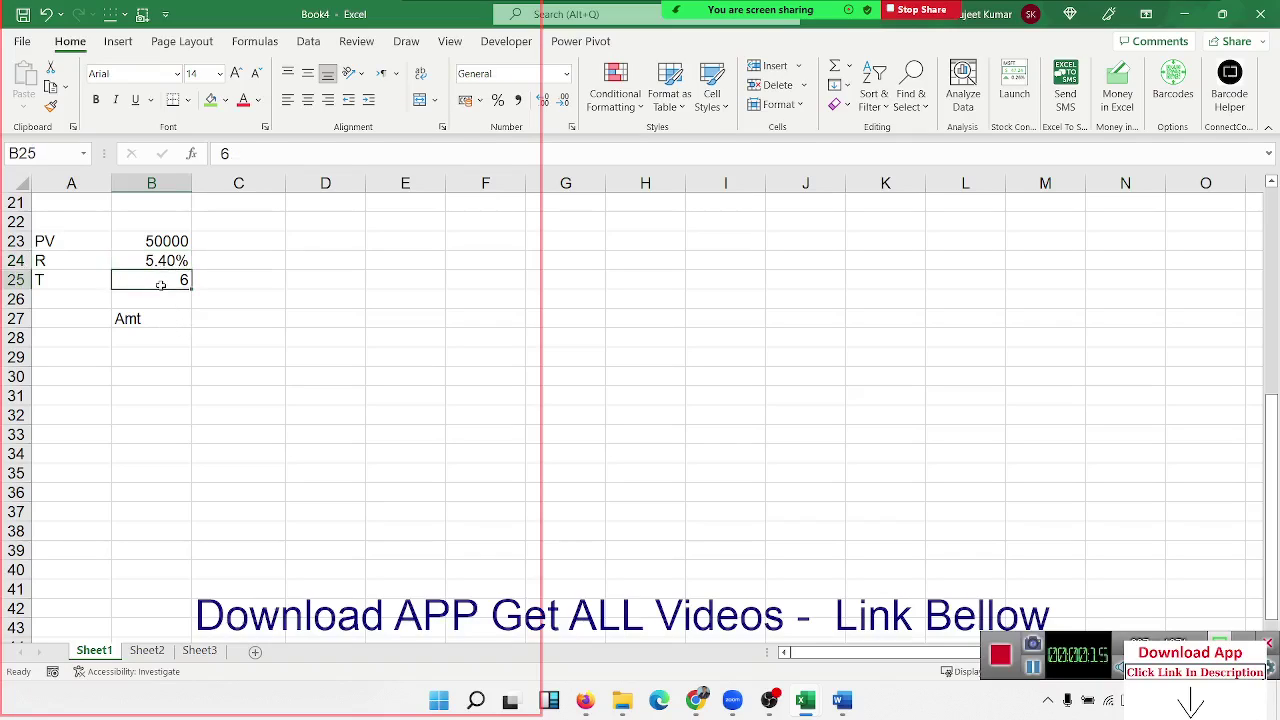
left_click(228, 318)
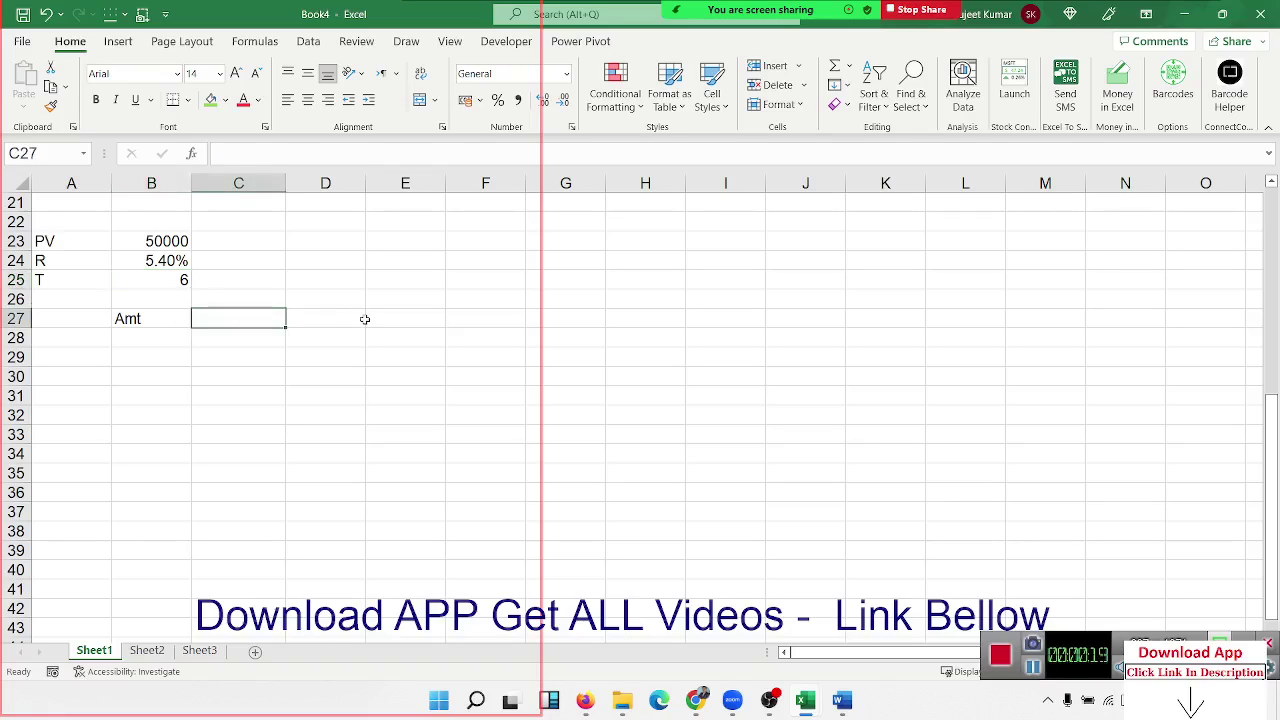
type("=")
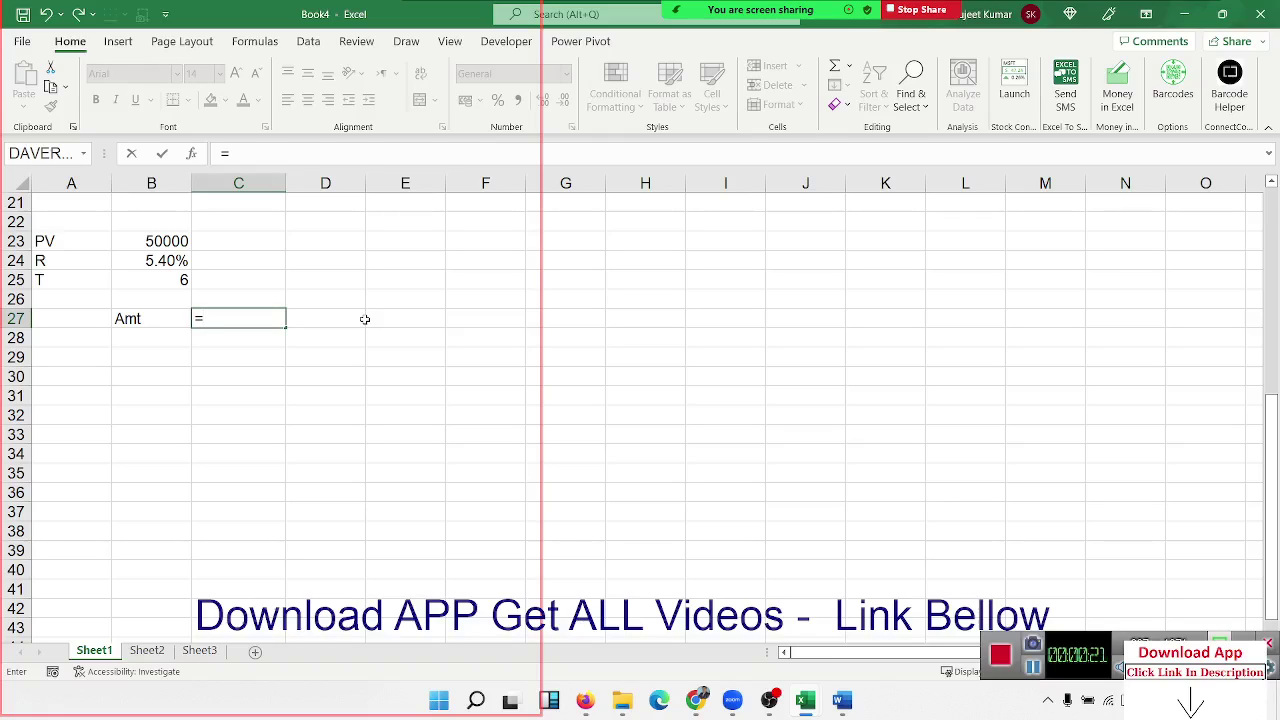
type("fv")
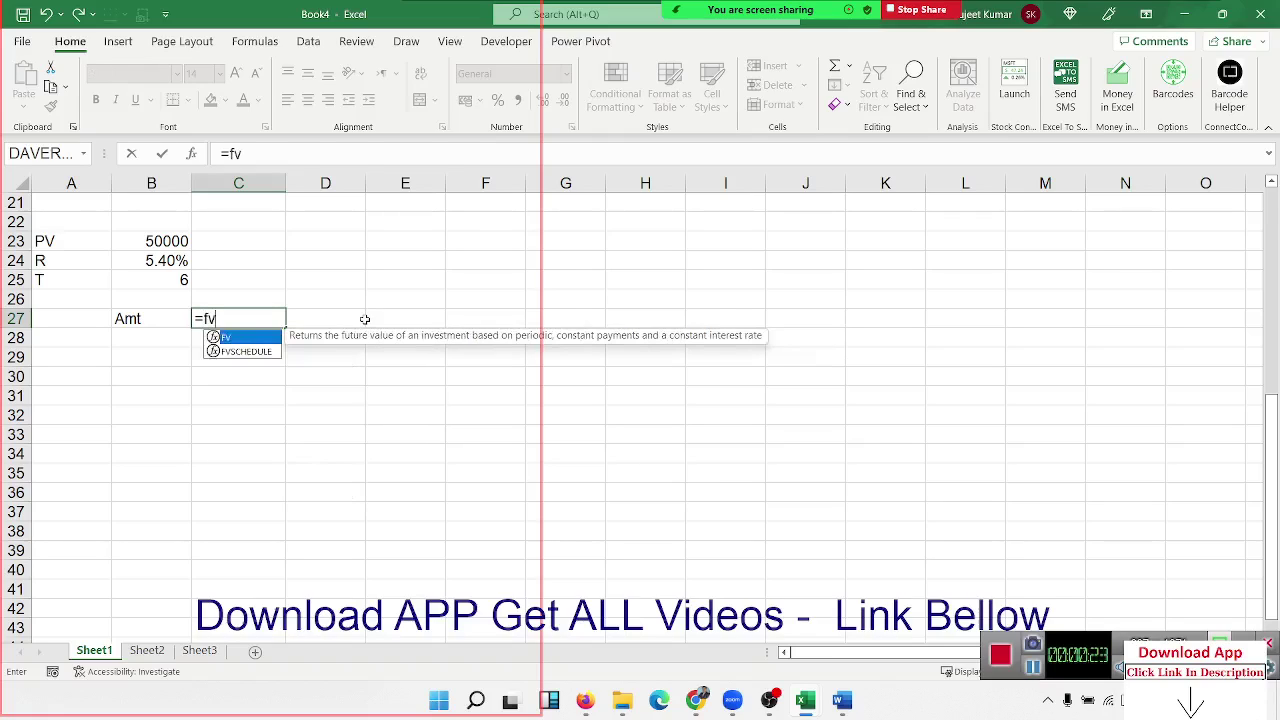
key("Tab")
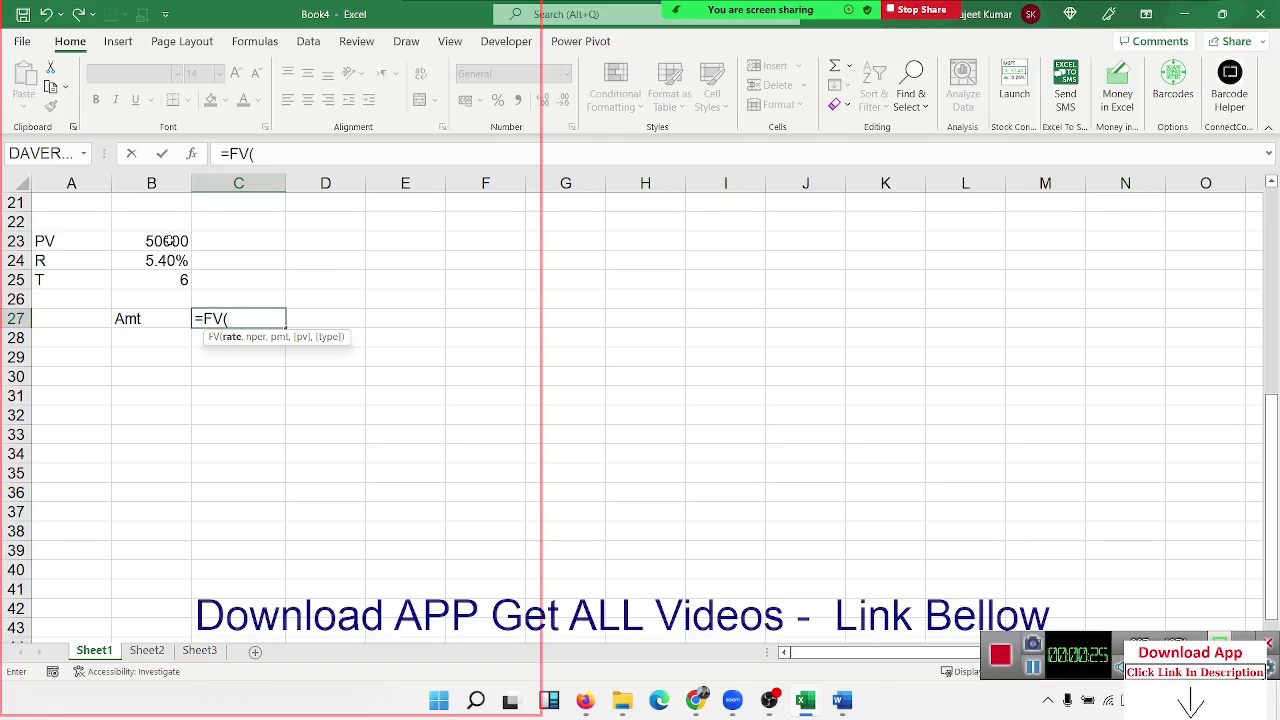
Complete =FV(B24/12,B25*12,,B23) in C27 and reopen it for editing.
left_click(169, 261)
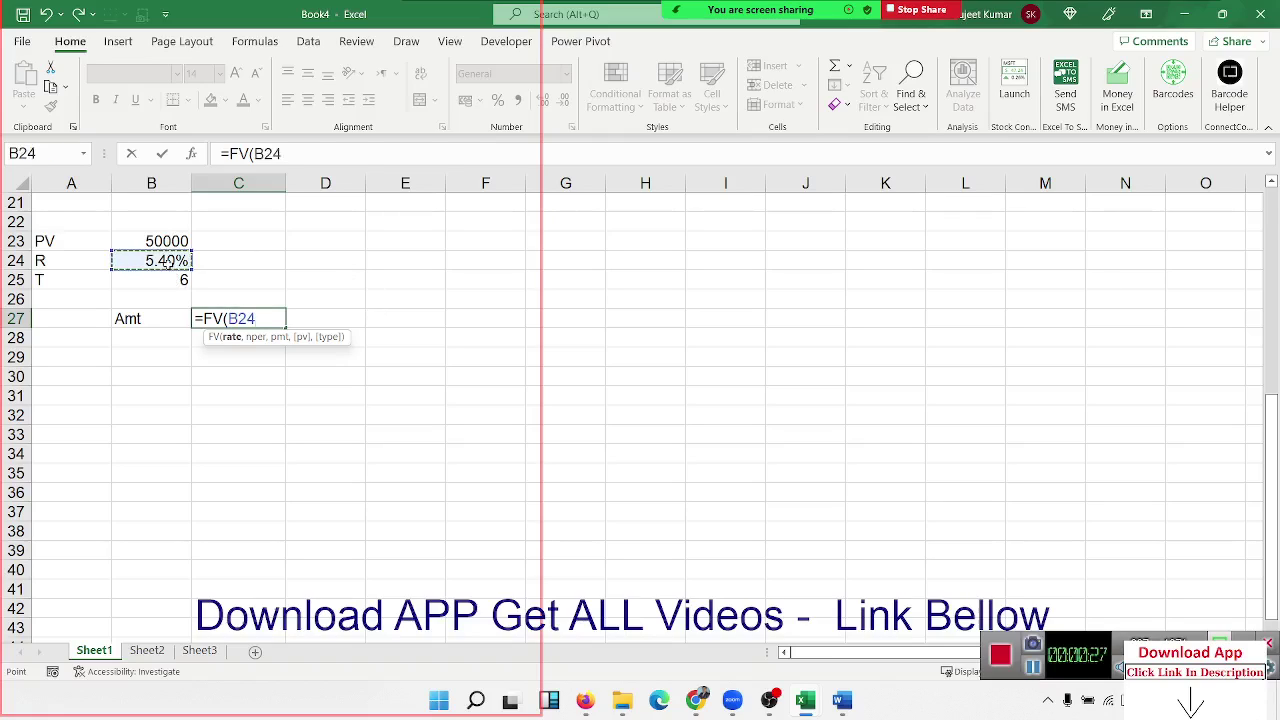
type("/")
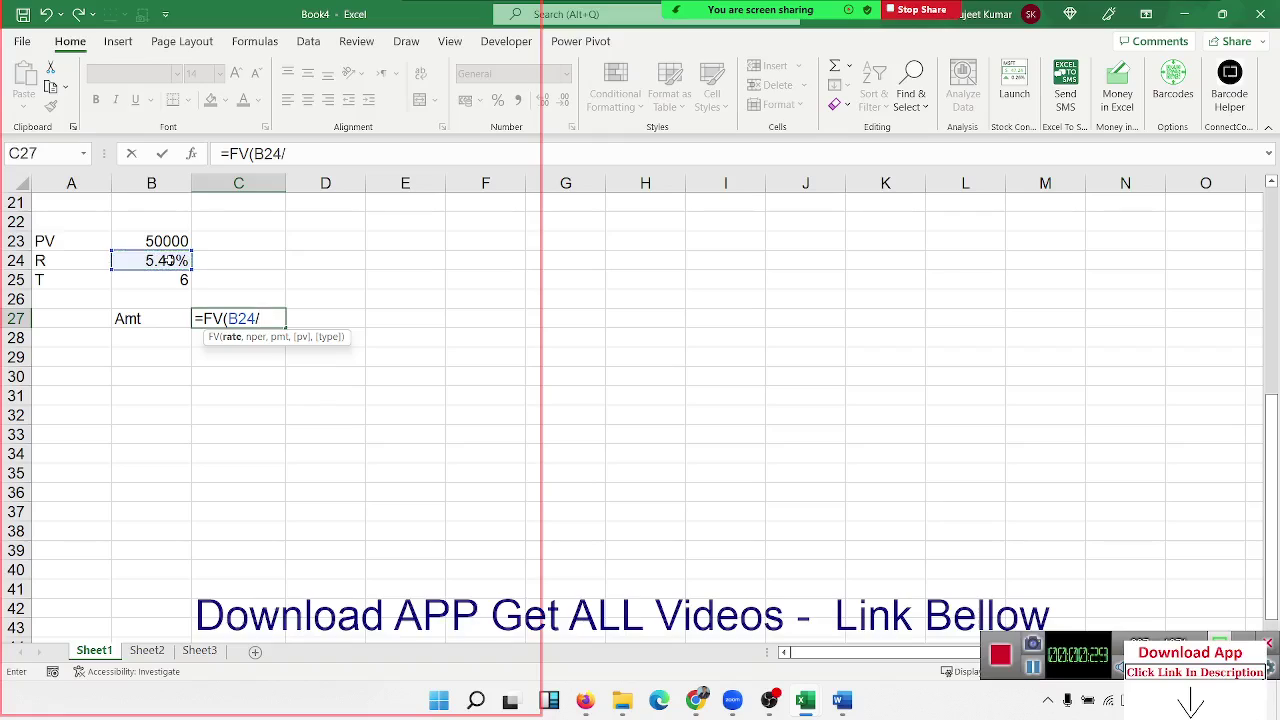
type("12,")
left_click(169, 281)
type("*1")
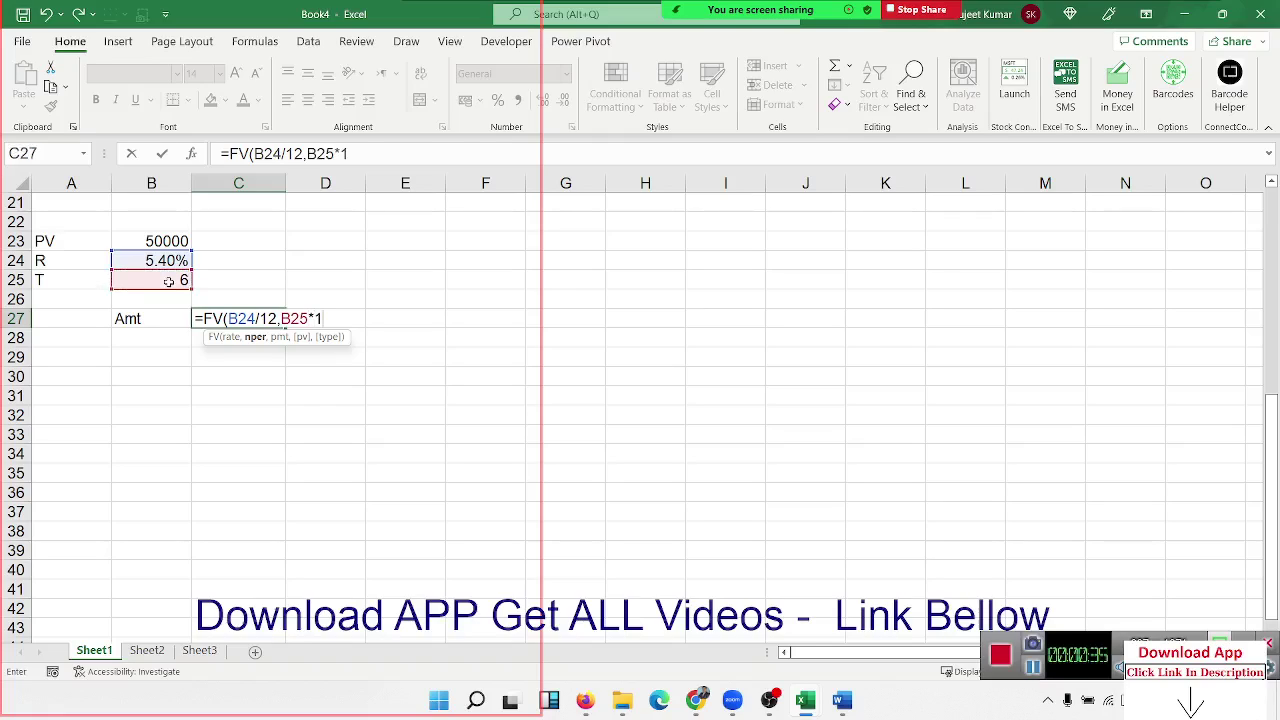
type("2,")
type(",")
left_click(141, 243)
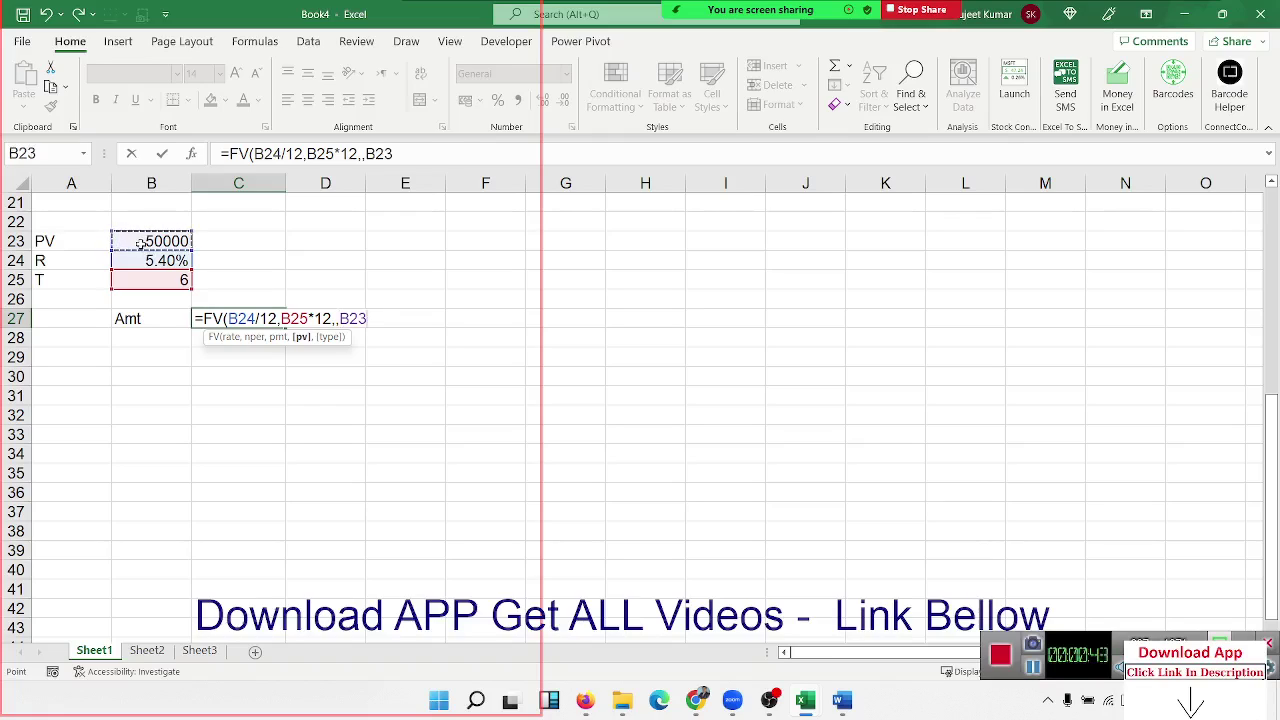
key("Return")
key("Up")
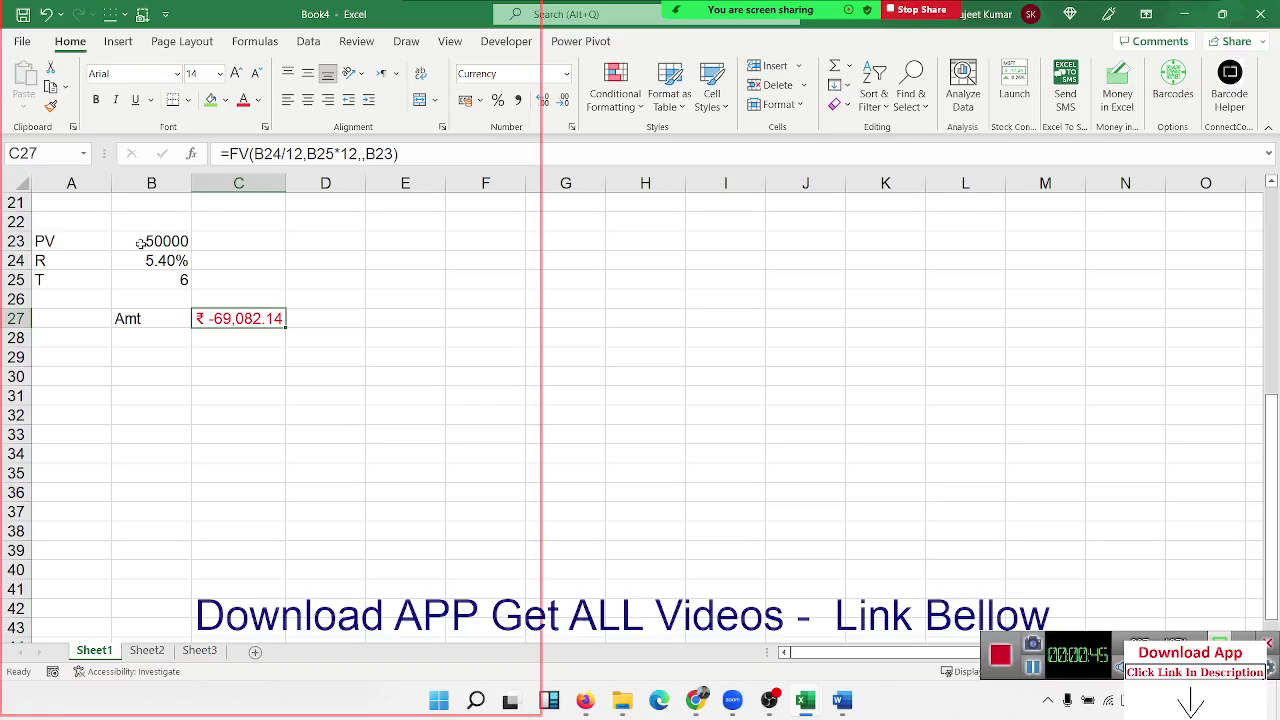
double_click(215, 314)
Change C27 to =-FV(B24/12,B25*12,,B23) so it shows ₹ 69,082.14.
key("Left")
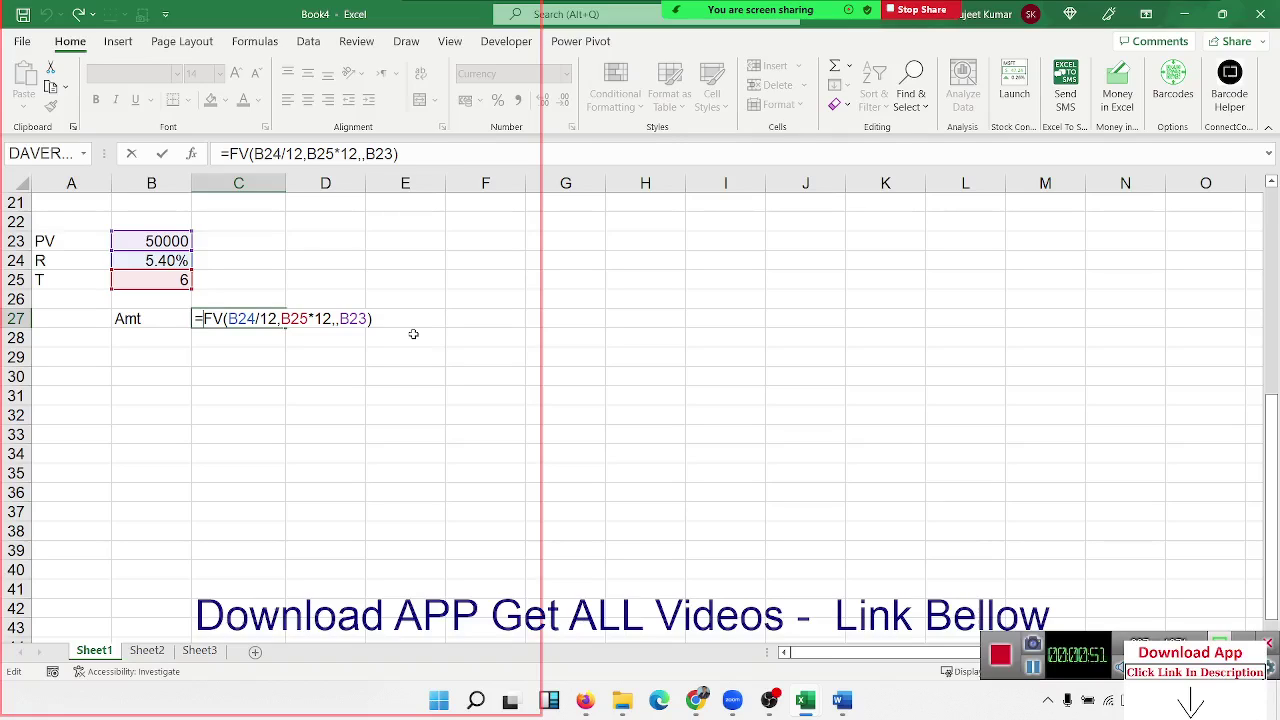
type("-")
key("Return")
key("Up")
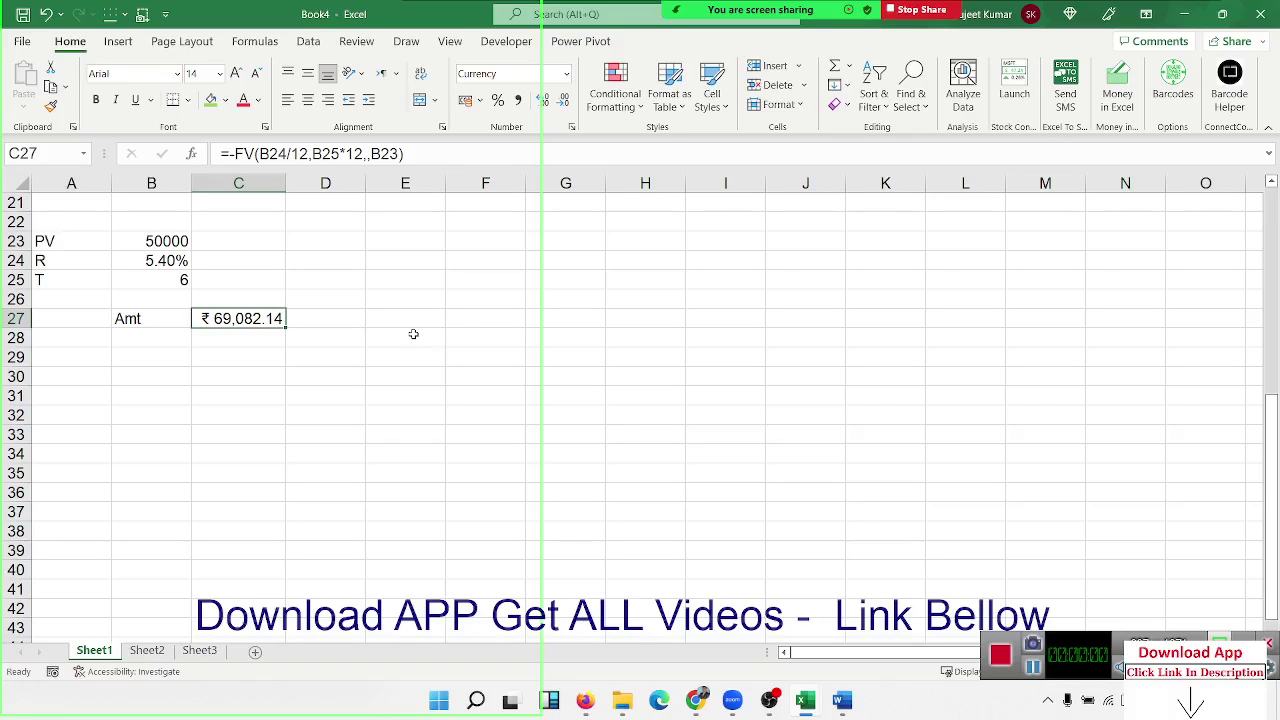
left_click(151, 410)
Enter the label FV with value 25000000 in A33:B33.
scroll(126, 462, "down", 3)
scroll(126, 462, "down", 1)
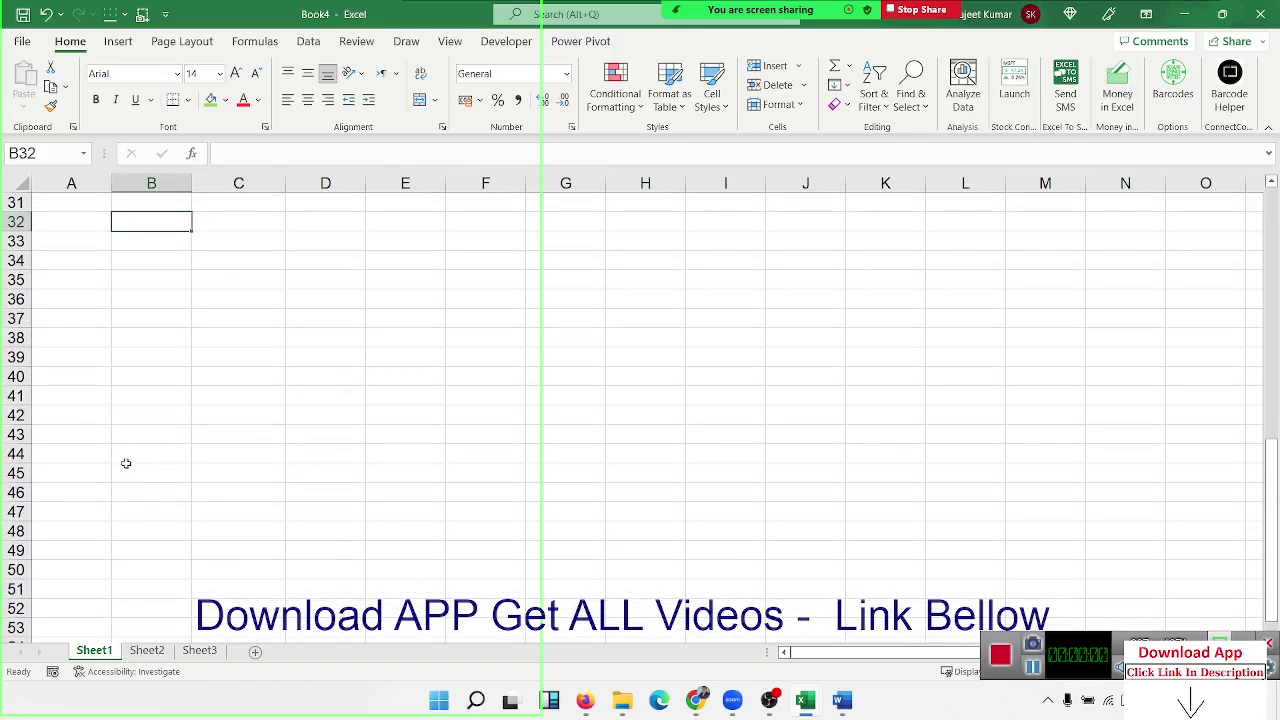
left_click(87, 242)
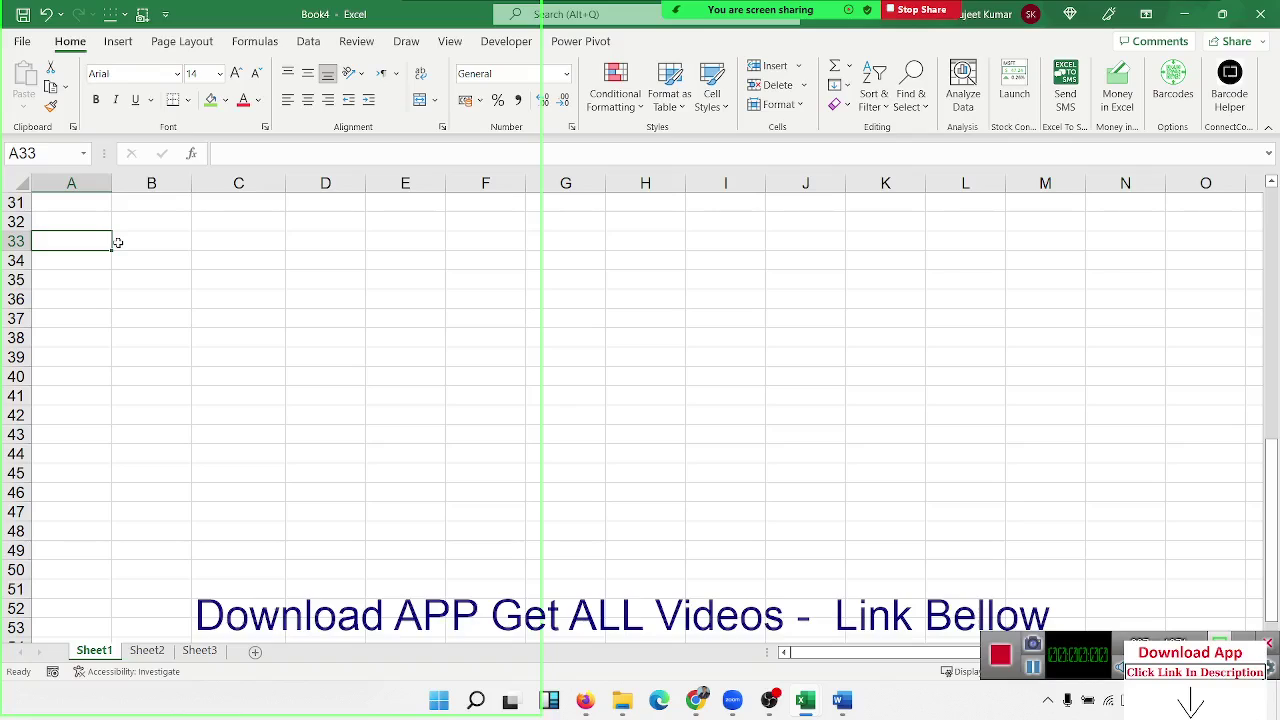
type("FV")
key("Tab")
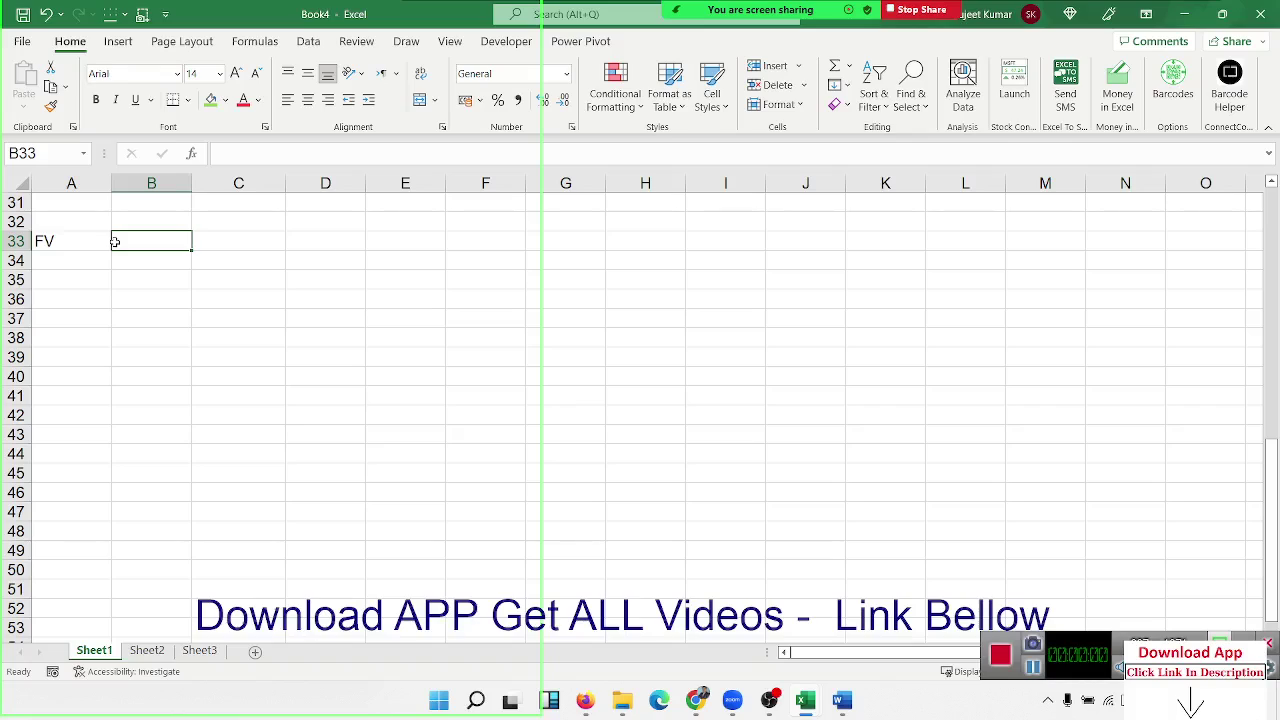
type("250")
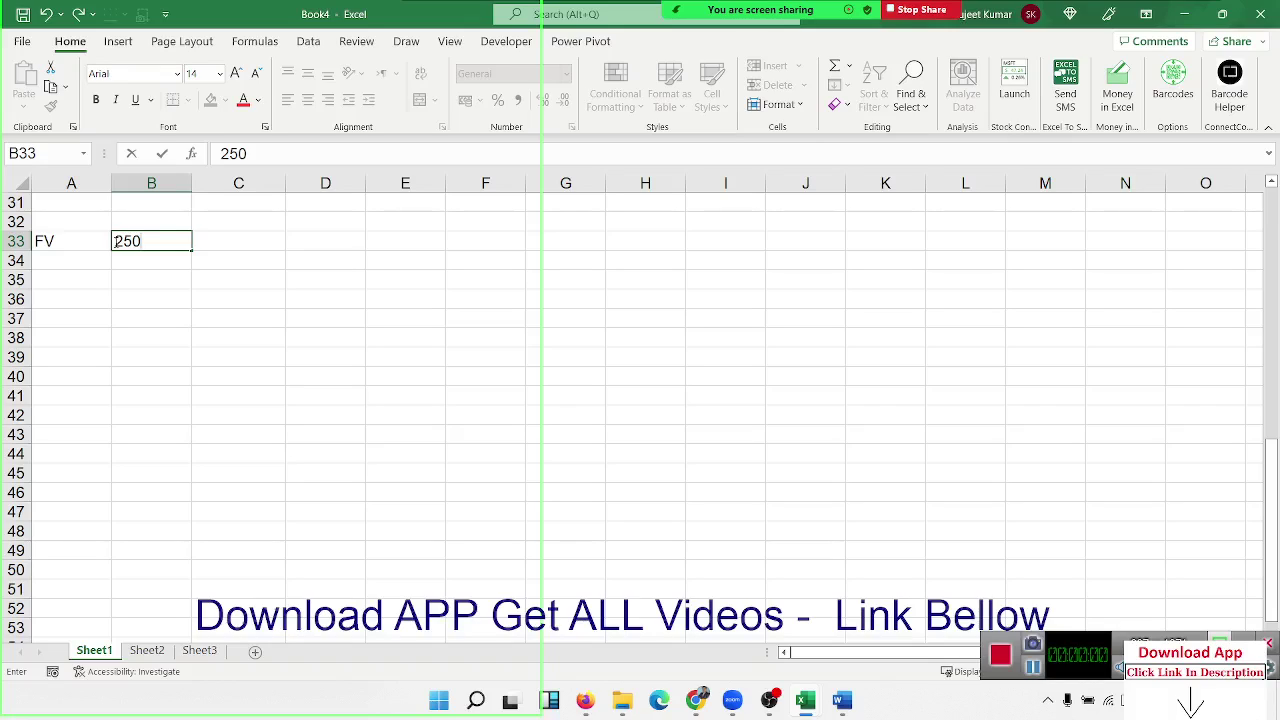
type("00000")
key("Return")
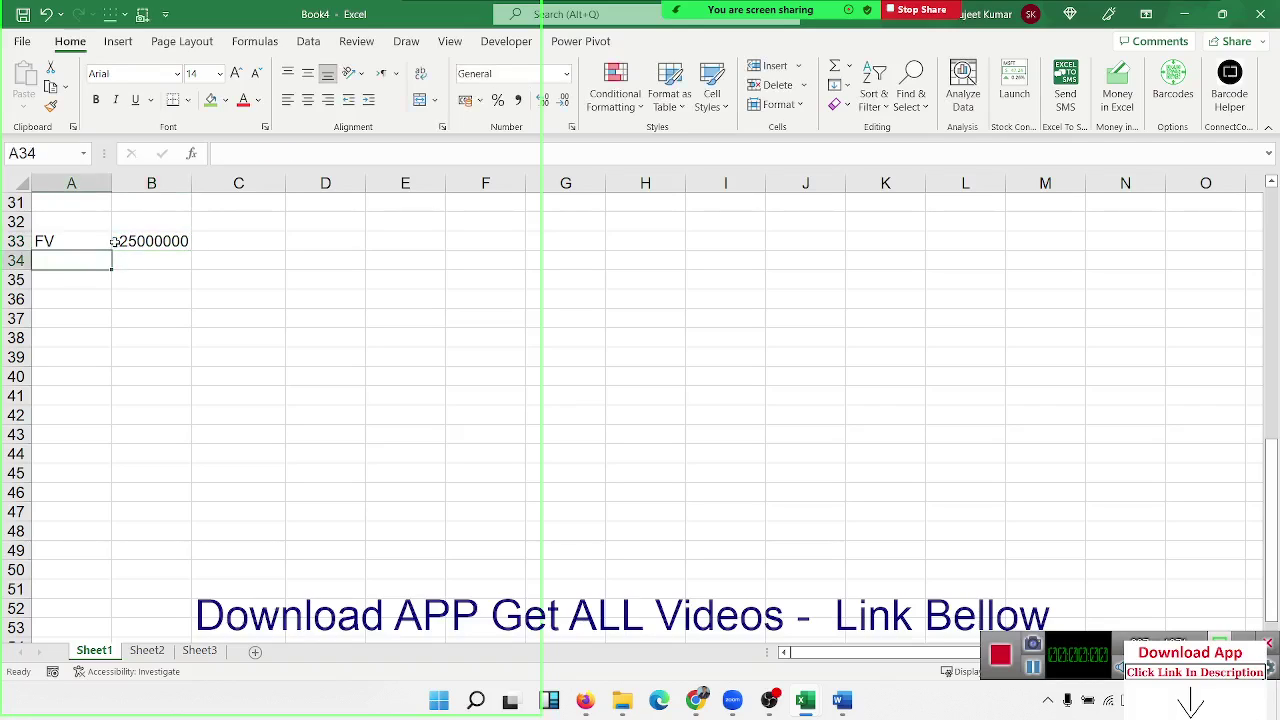
Add Rate 8% and T 10 in rows 34–35, plus an Amt label in B37.
type("R")
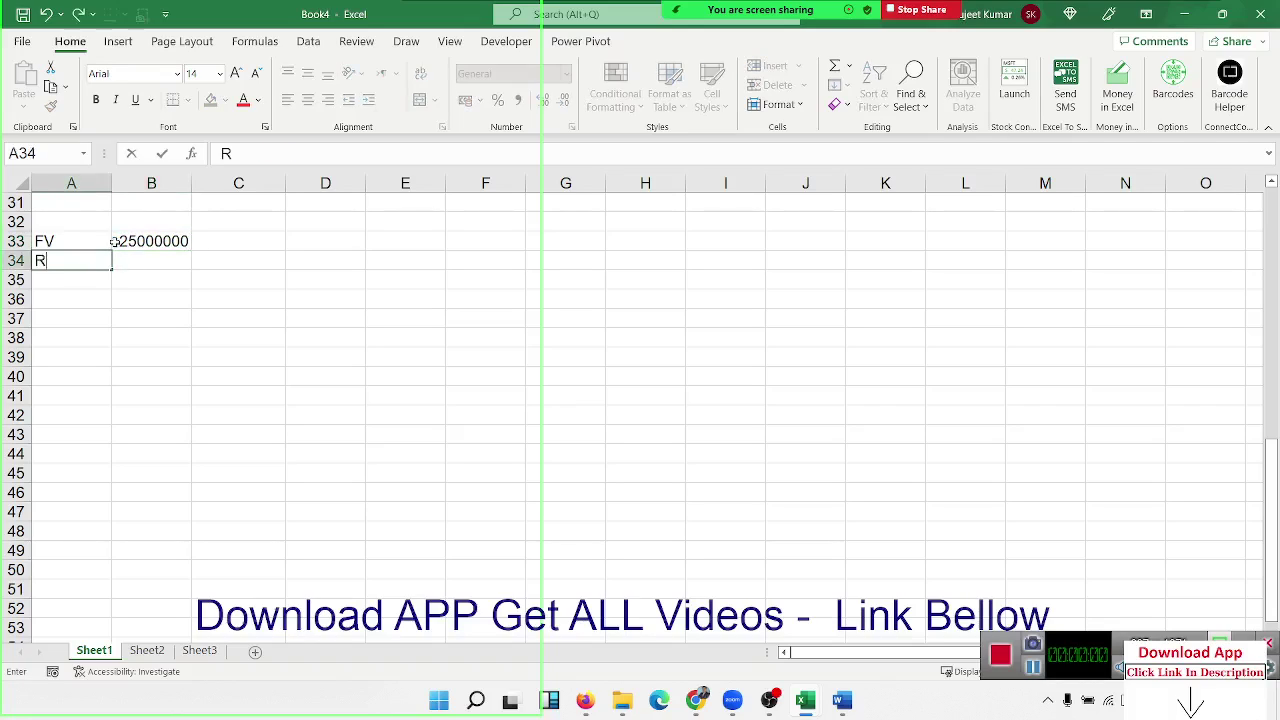
type("ate")
key("Tab")
type("6")
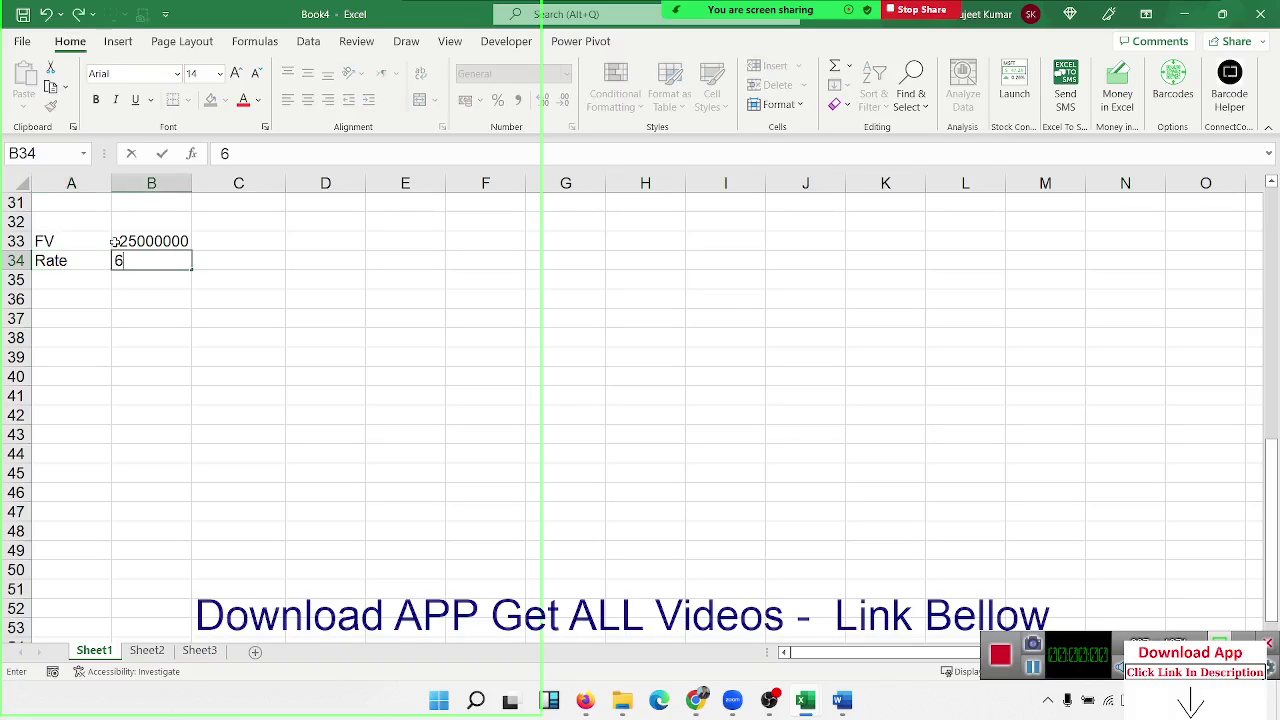
key("Escape")
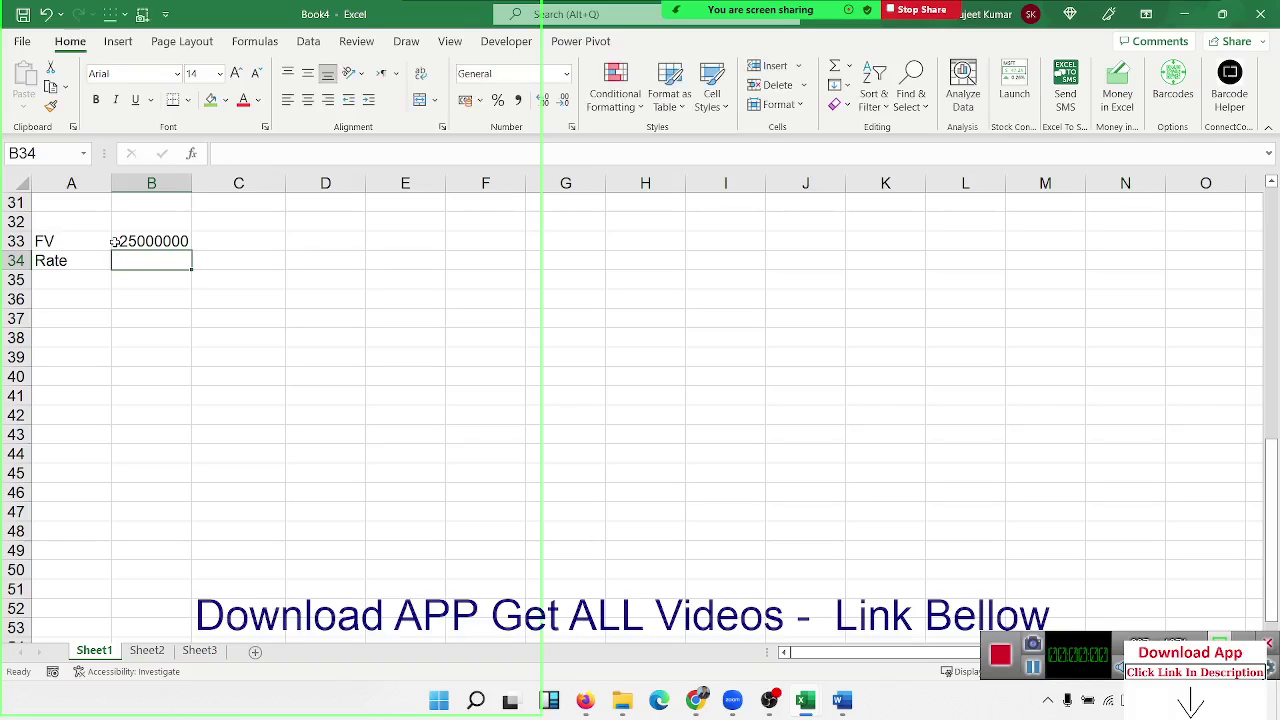
type("8%")
key("Return")
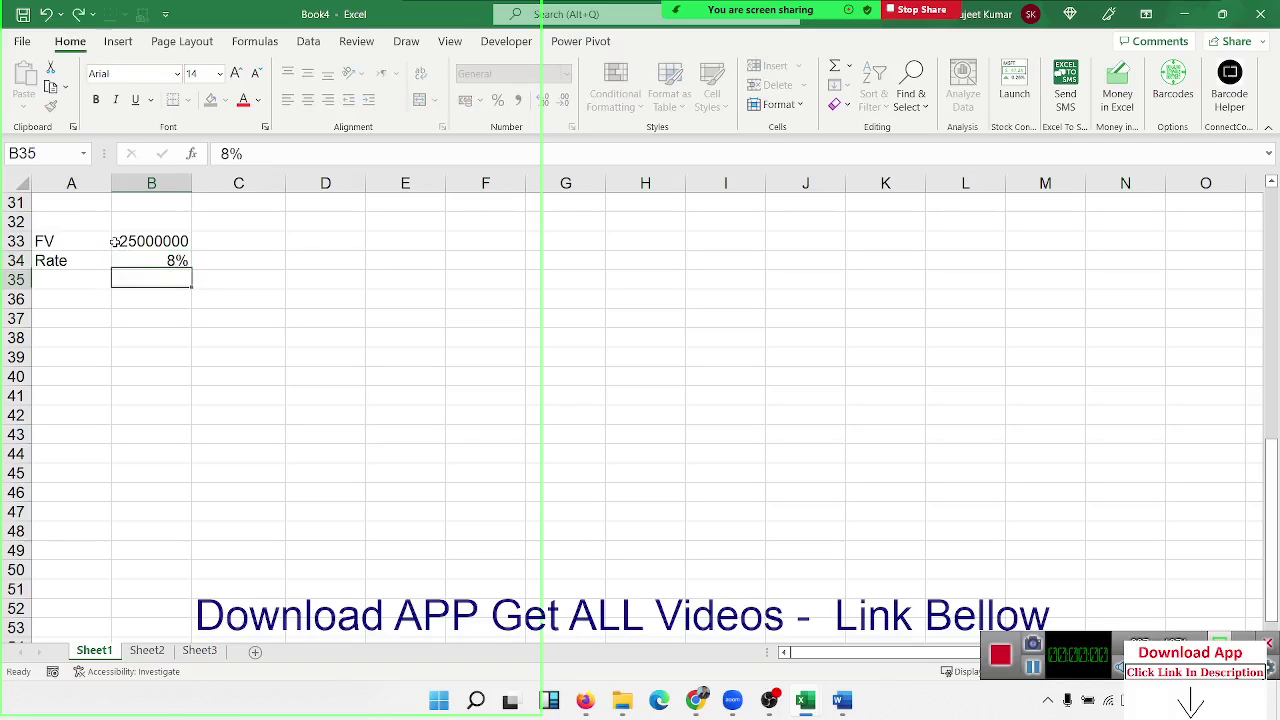
key("Left")
type("T")
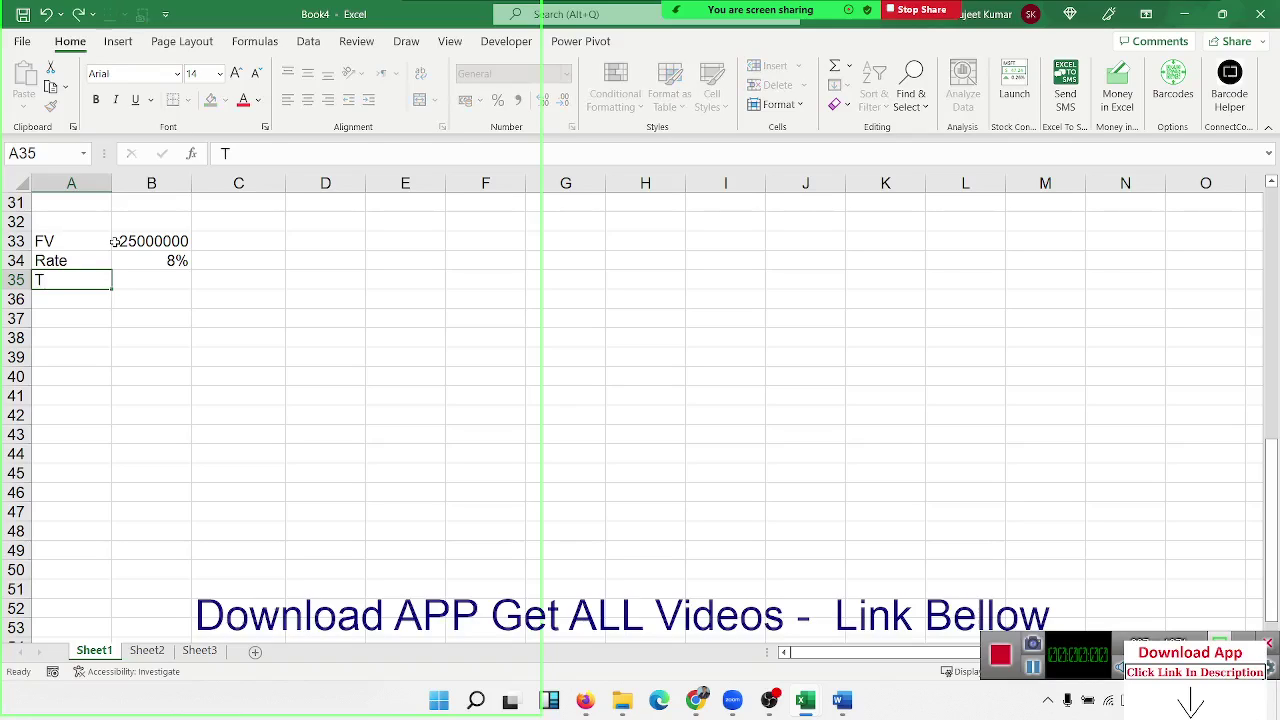
key("Tab")
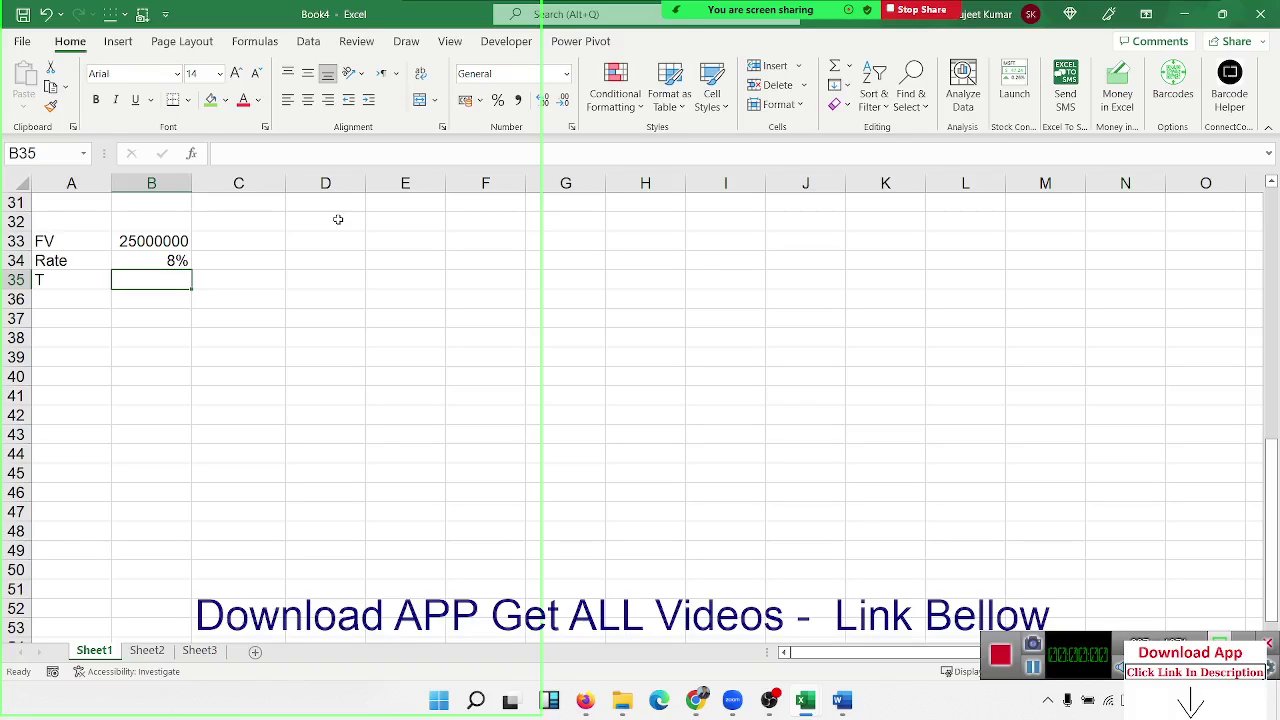
type("10")
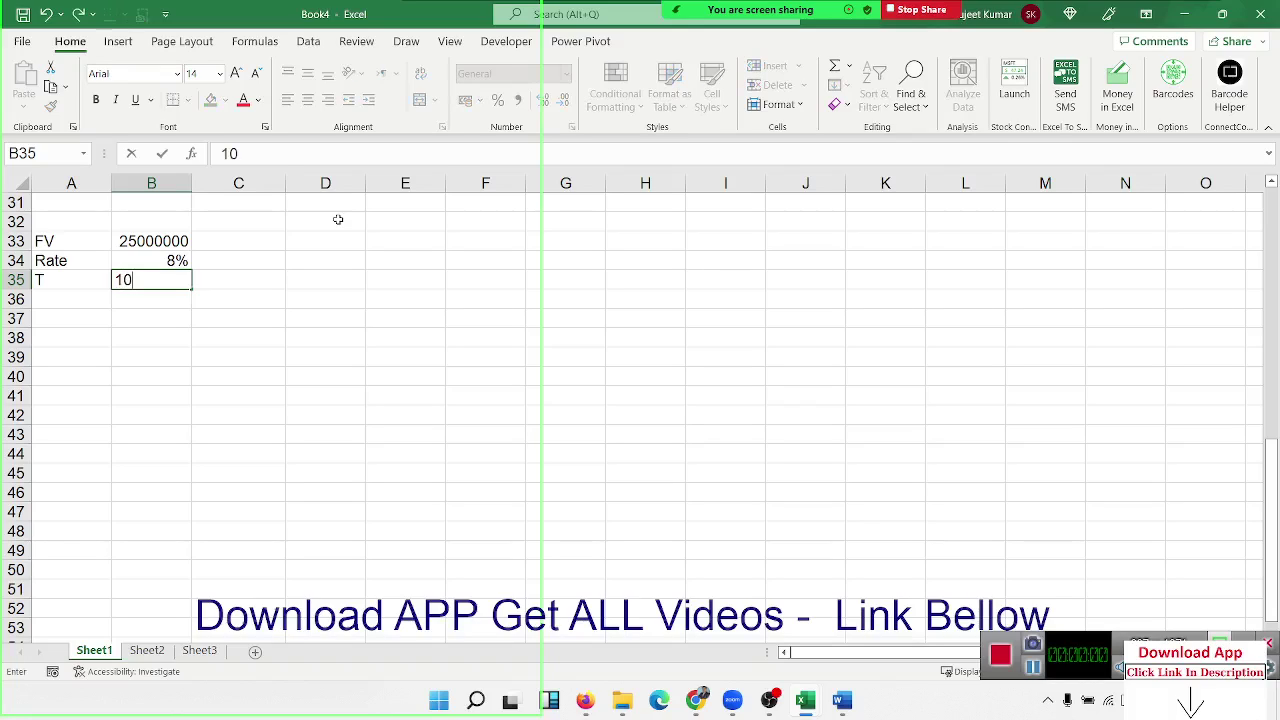
key("Return")
key("Return")
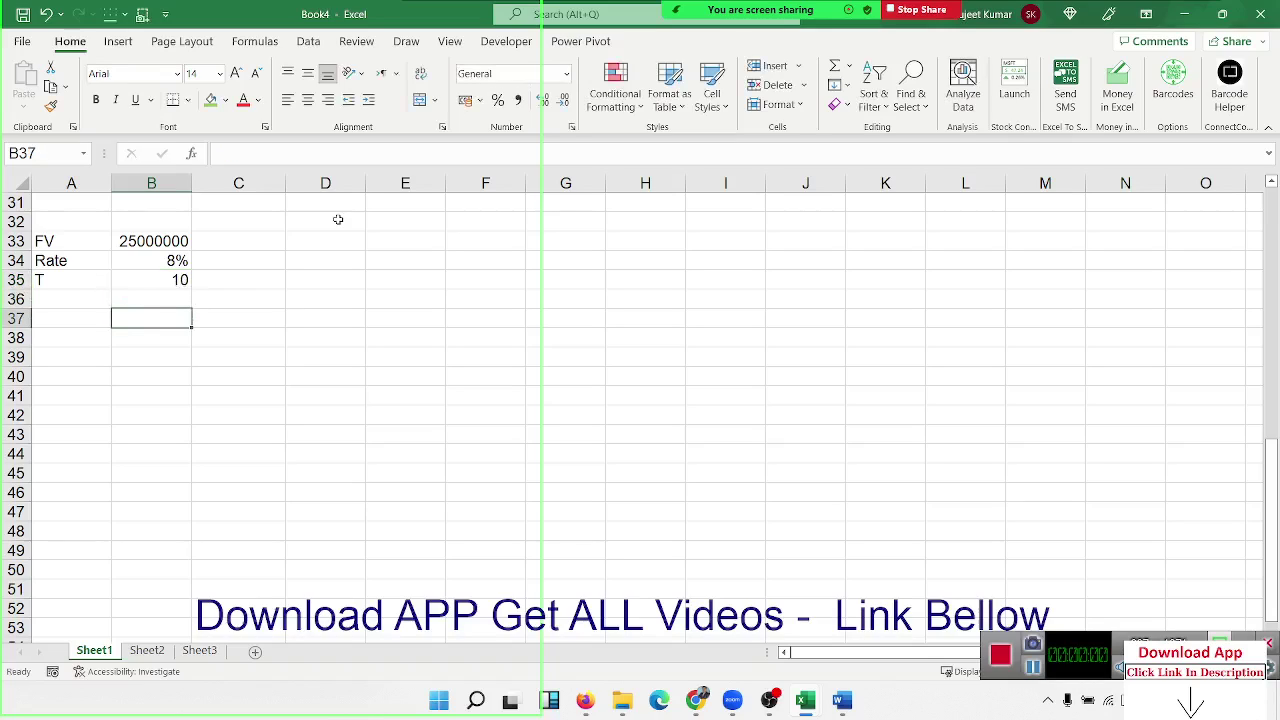
type("Amt")
key("Return")
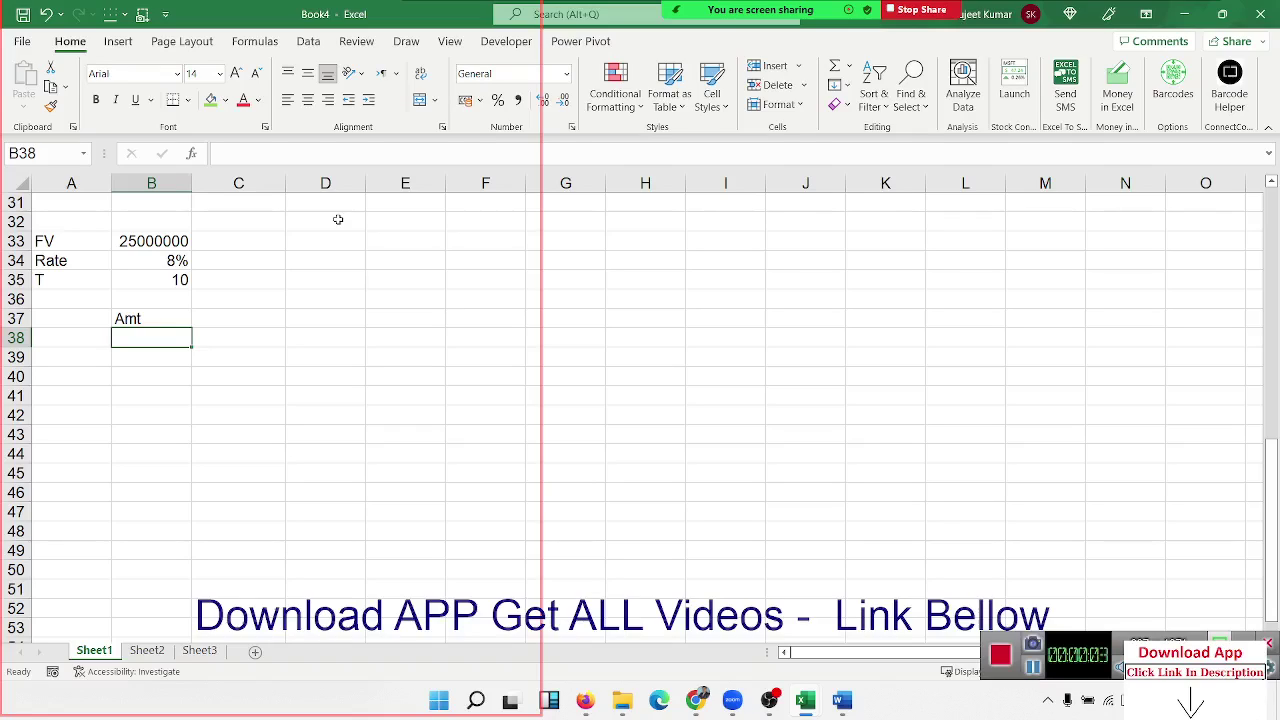
Review the values in B33:B35 and begin a PV formula in C37.
left_click(184, 241)
left_click(292, 153)
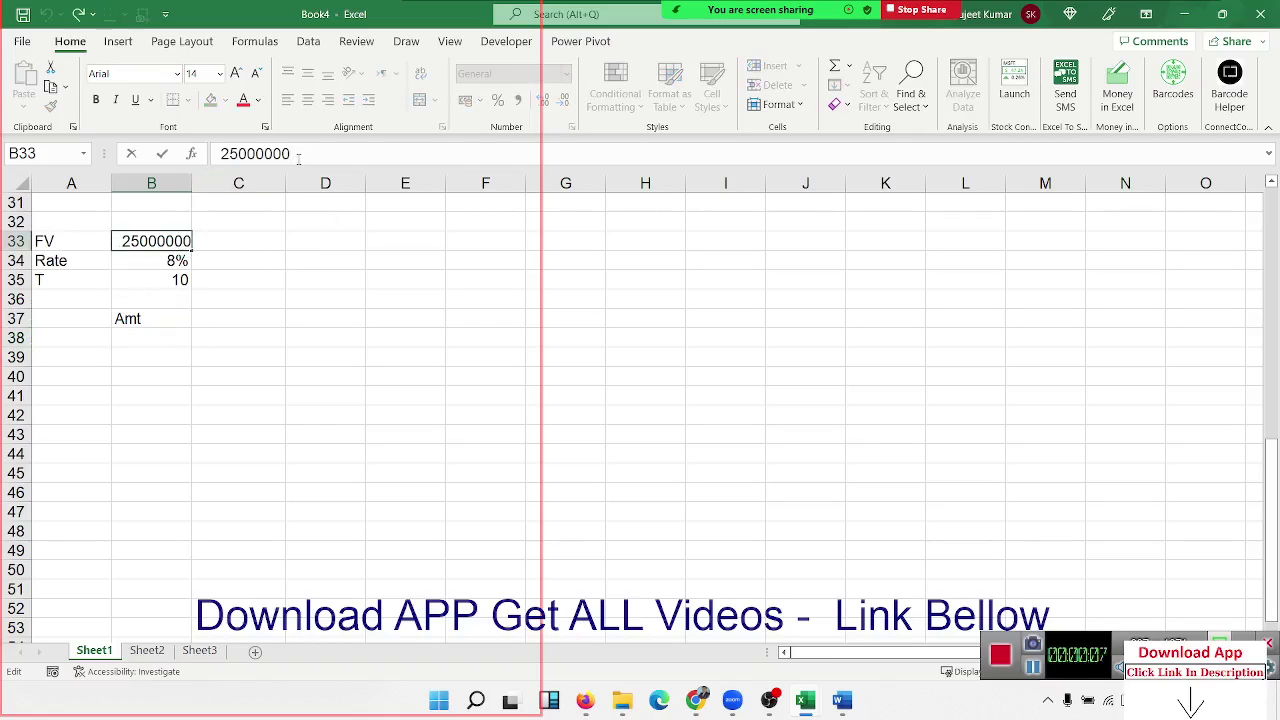
left_click(188, 262)
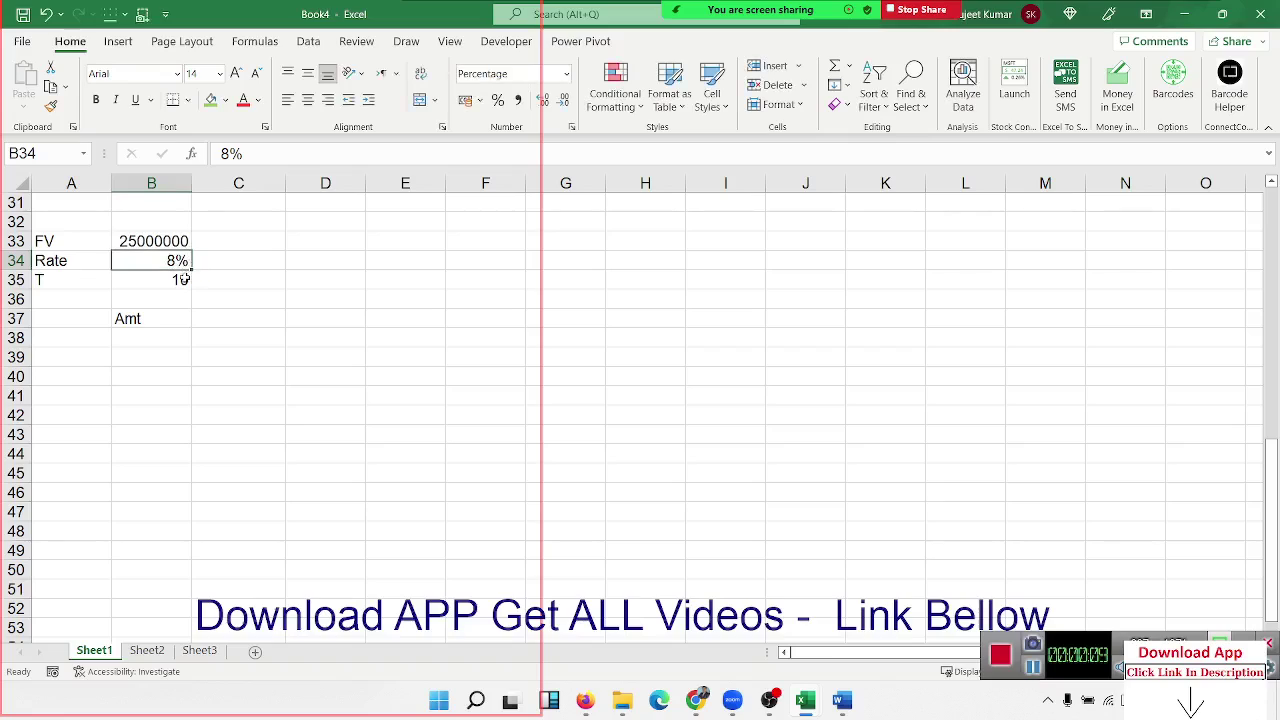
left_click(183, 280)
left_click(206, 312)
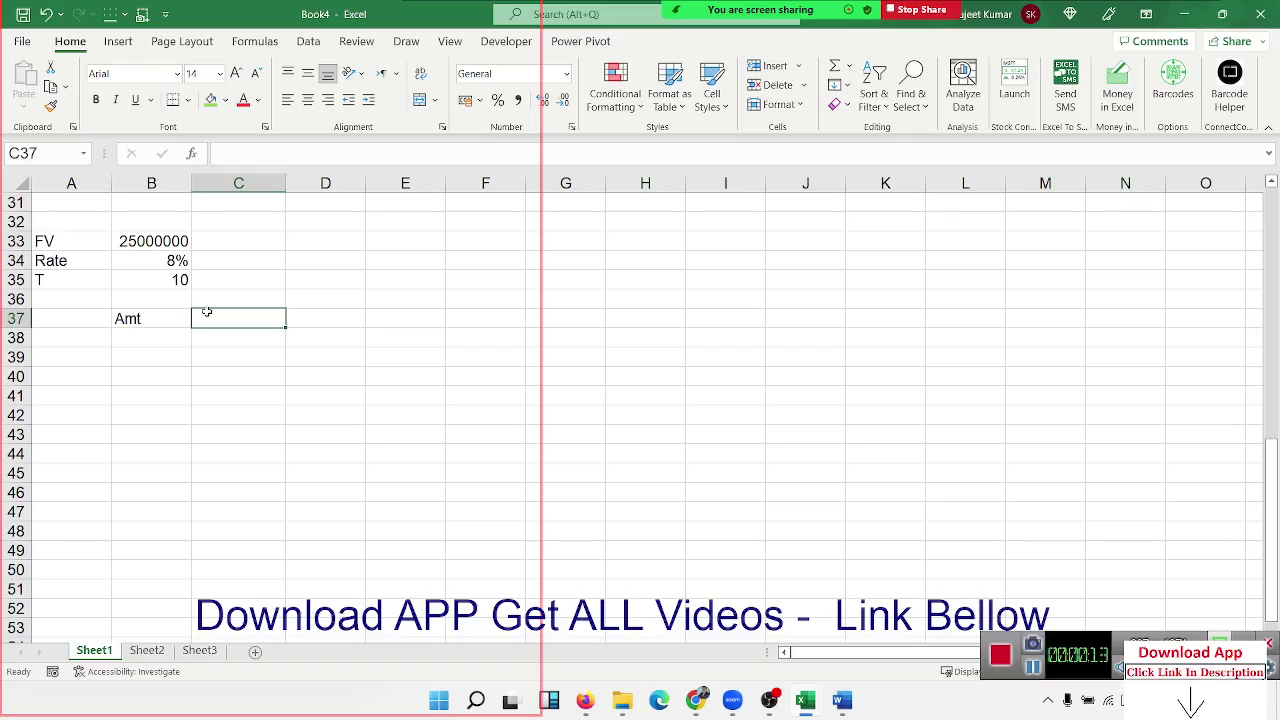
type("=pv")
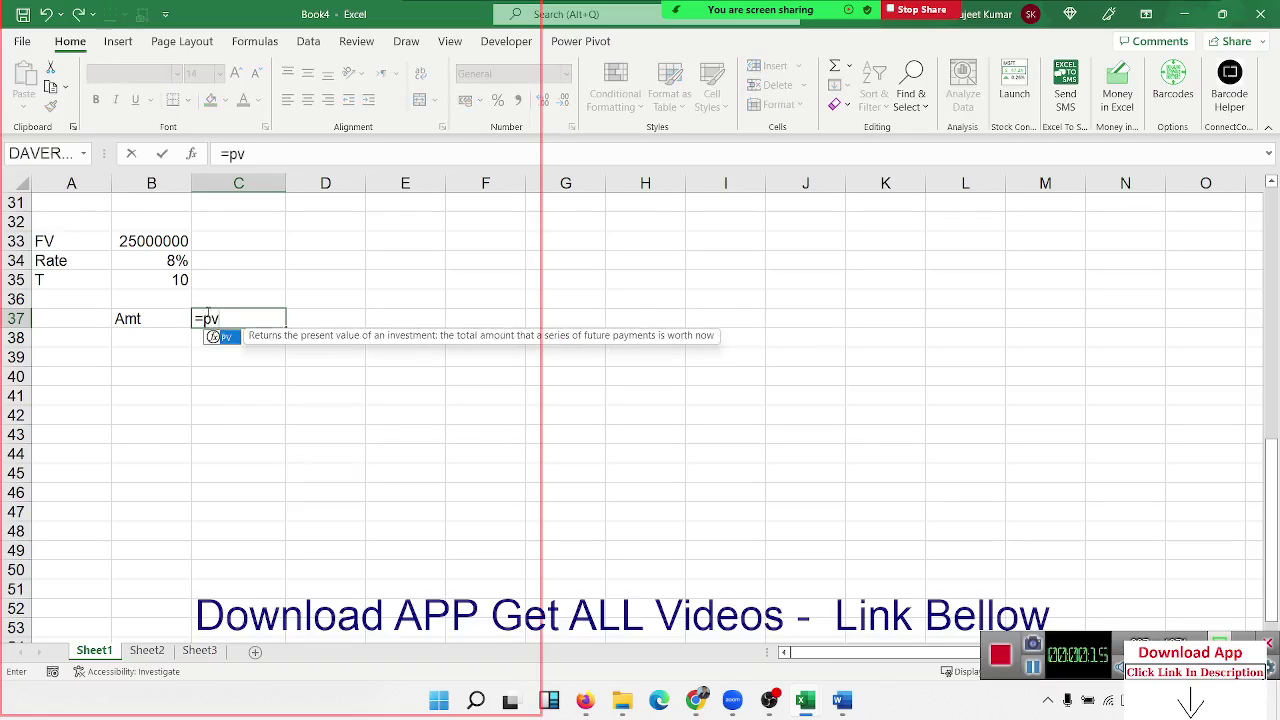
key("Tab")
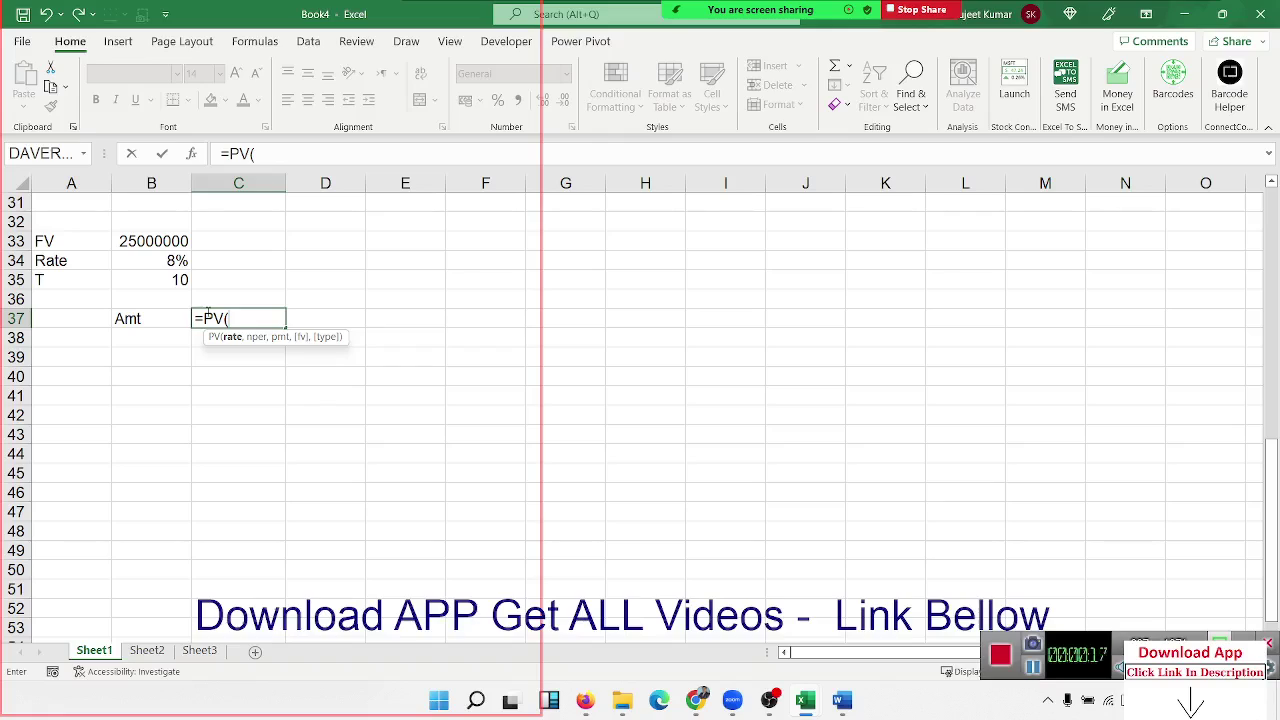
Complete =PV(B34/12,B35*12,,B33) in C37, giving ₹ -1,12,63,086.52.
left_click(157, 263)
type("/")
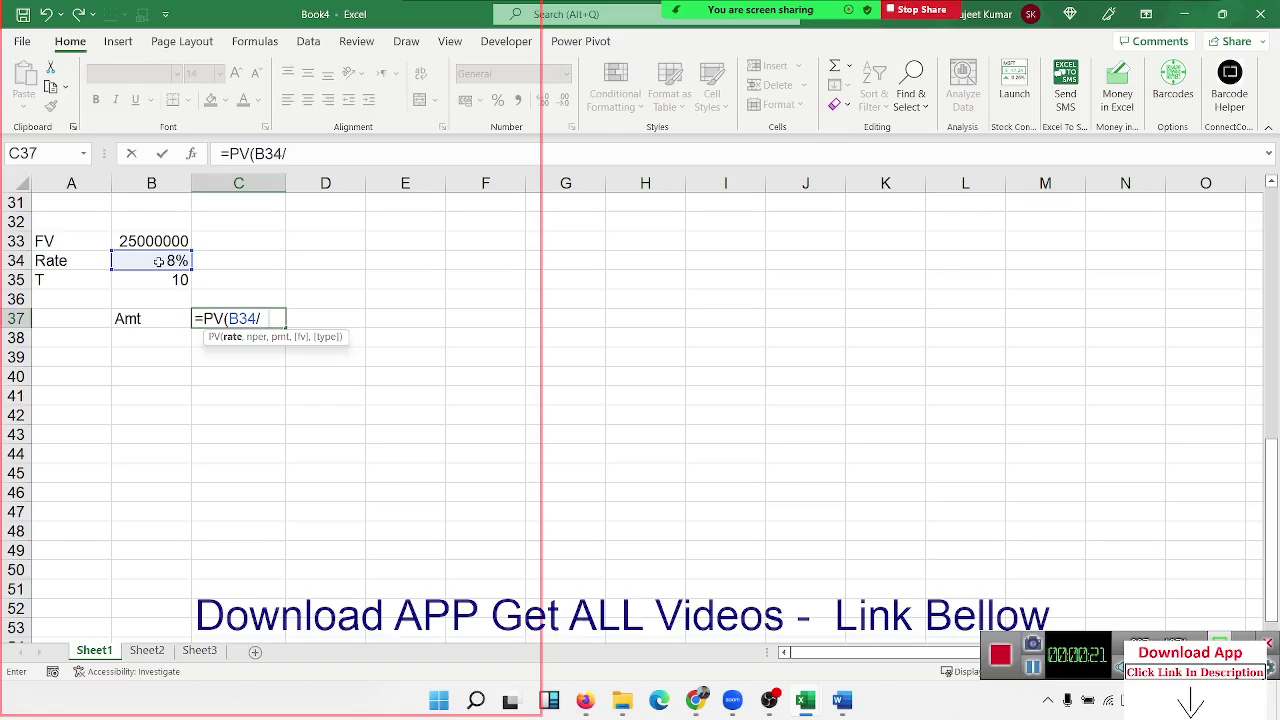
type("12,")
left_click(157, 279)
type("*12")
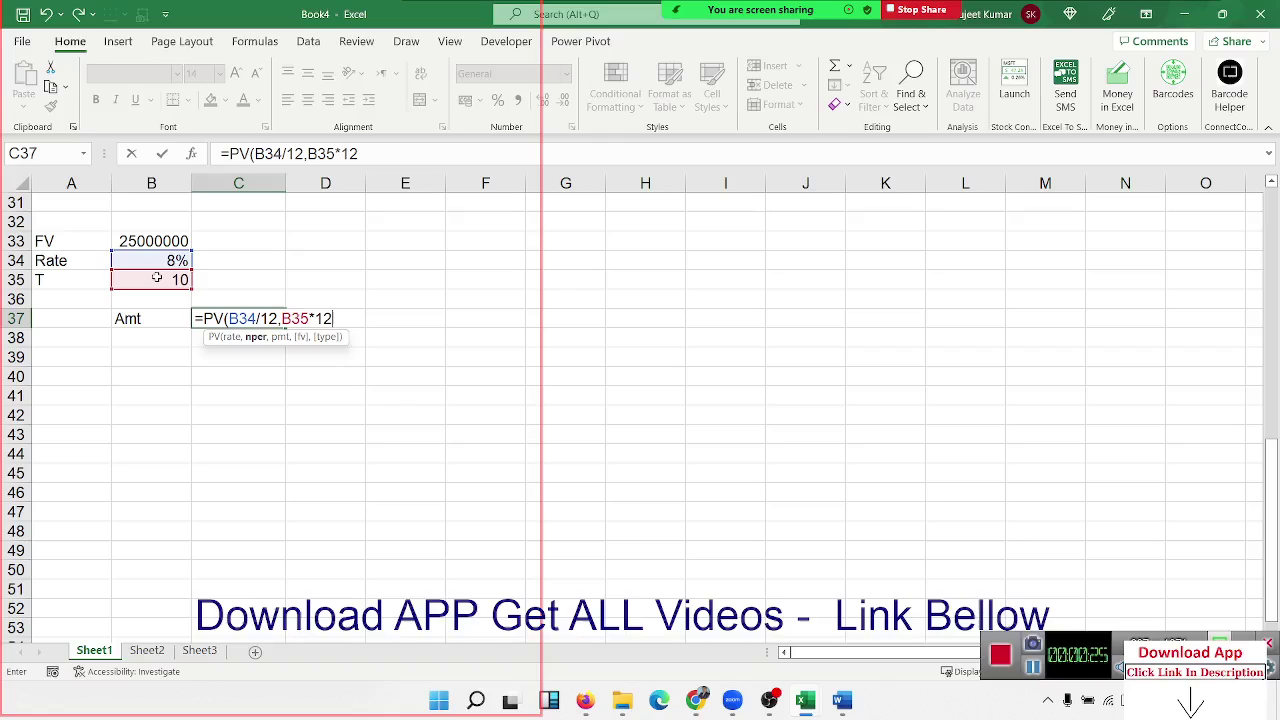
type(",")
type(",")
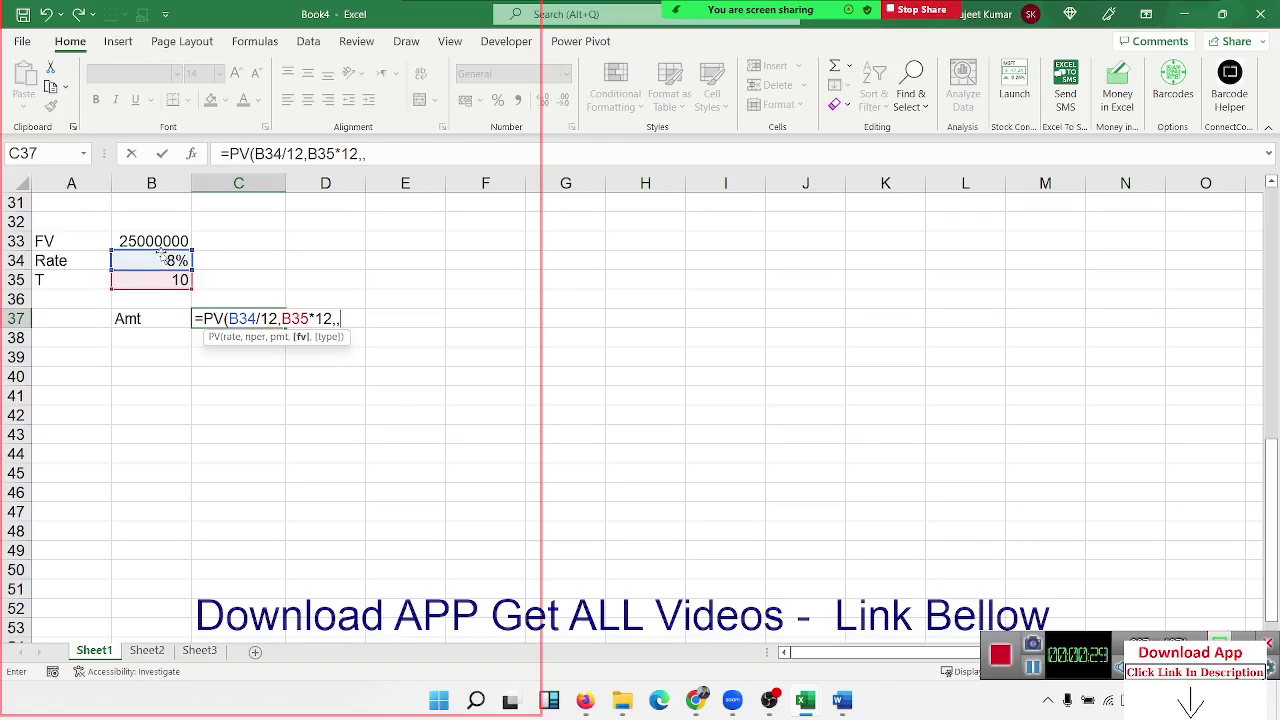
left_click(157, 241)
key("Return")
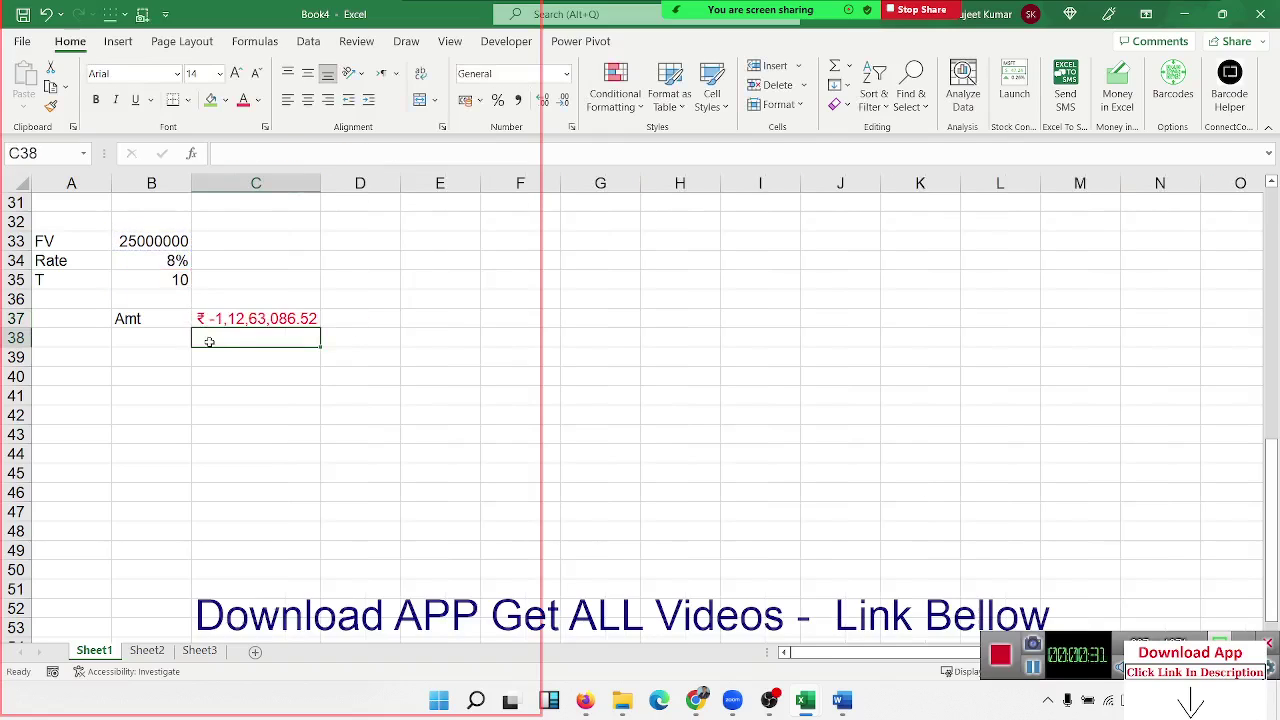
Change the FV in B33 to 2500000 so C37 shows ₹ -11,26,308.65.
left_click(230, 322)
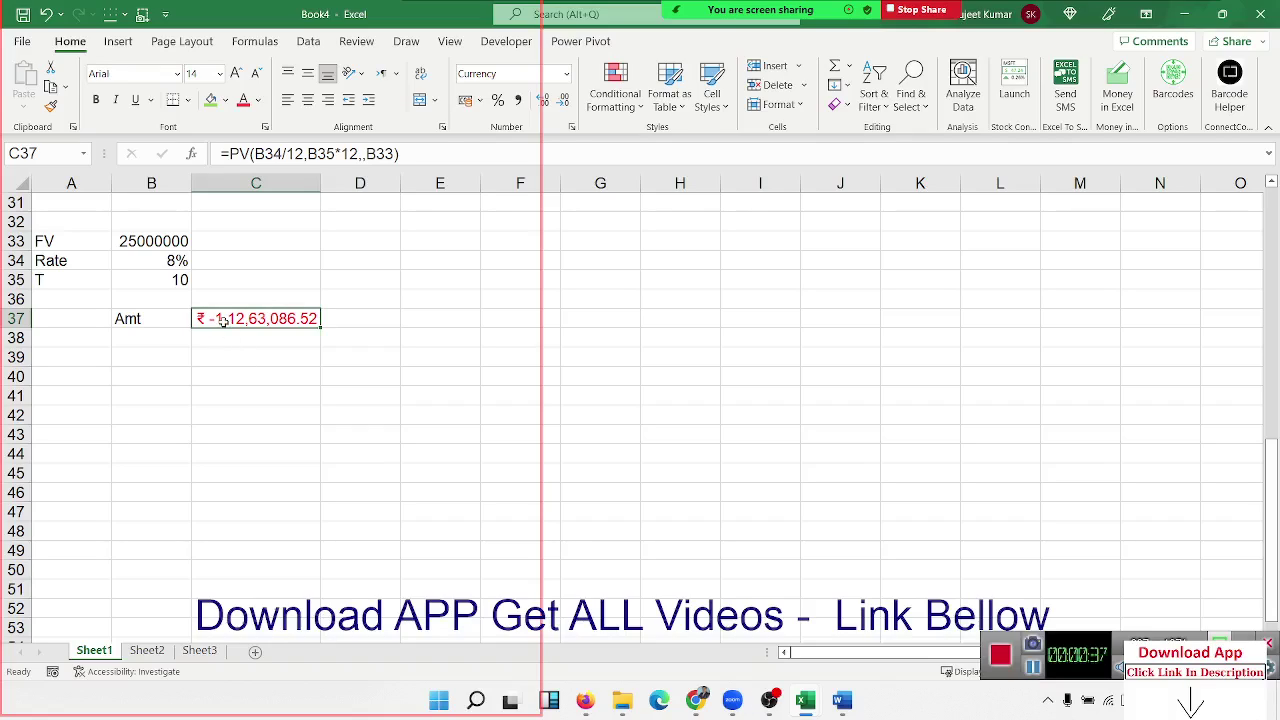
left_click(147, 241)
double_click(145, 241)
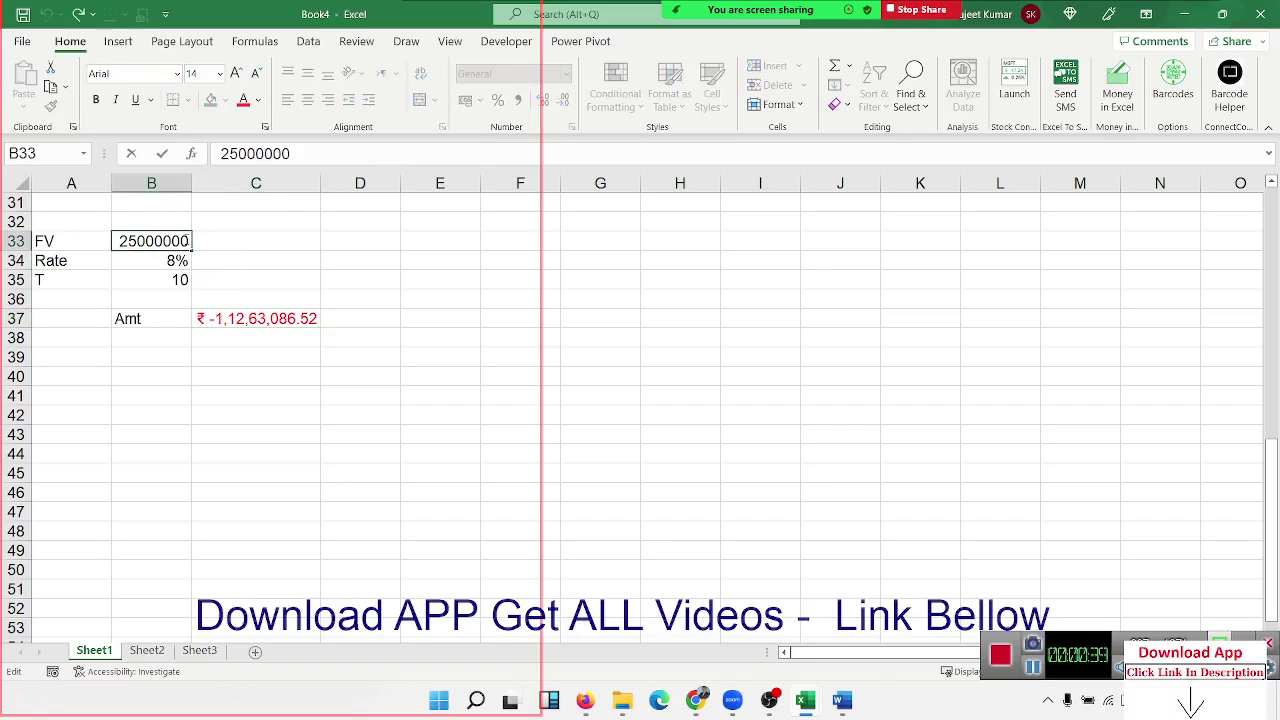
key("BackSpace")
key("Return")
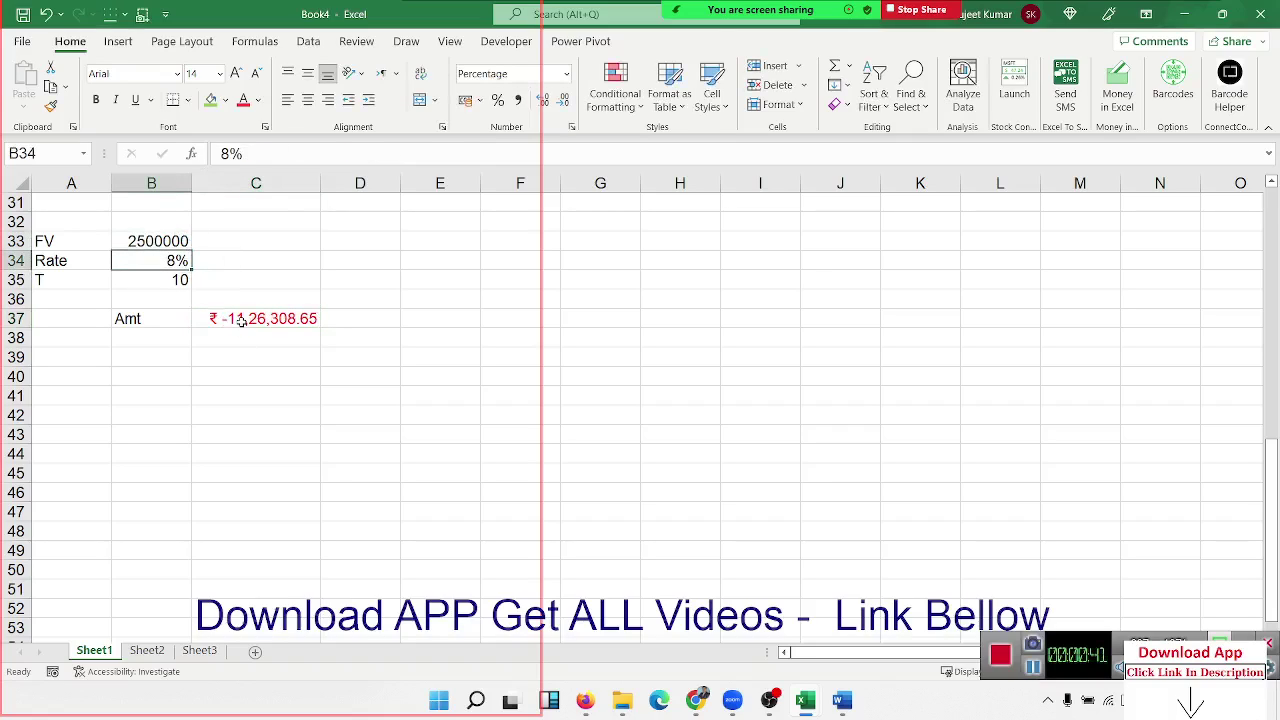
left_click(241, 321)
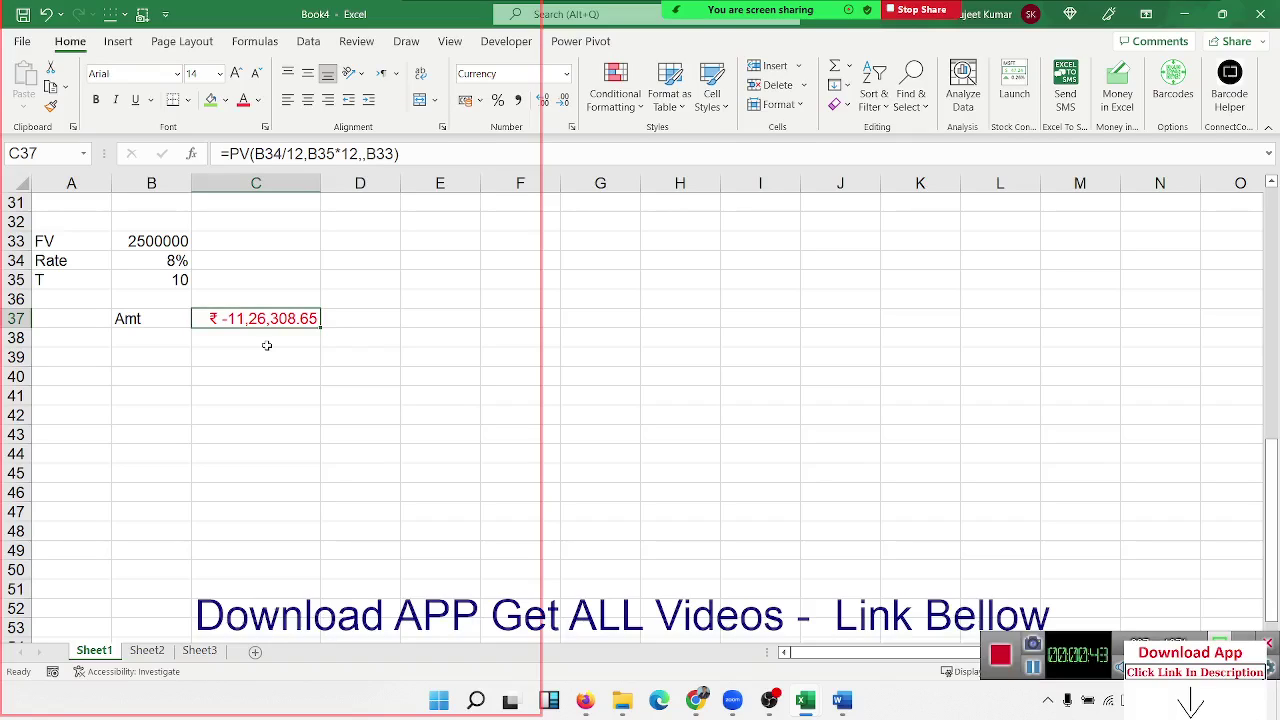
Reopen C37's PV formula to review its arguments and commit it unchanged.
left_click(169, 316)
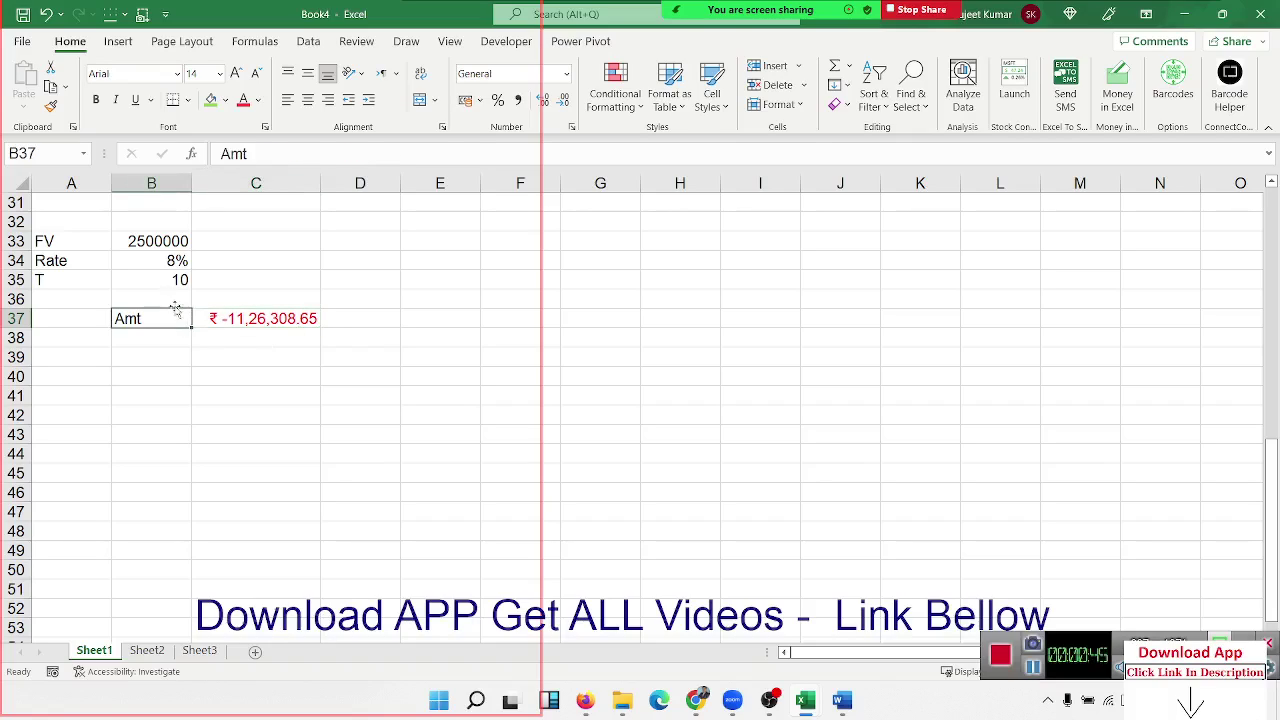
double_click(232, 321)
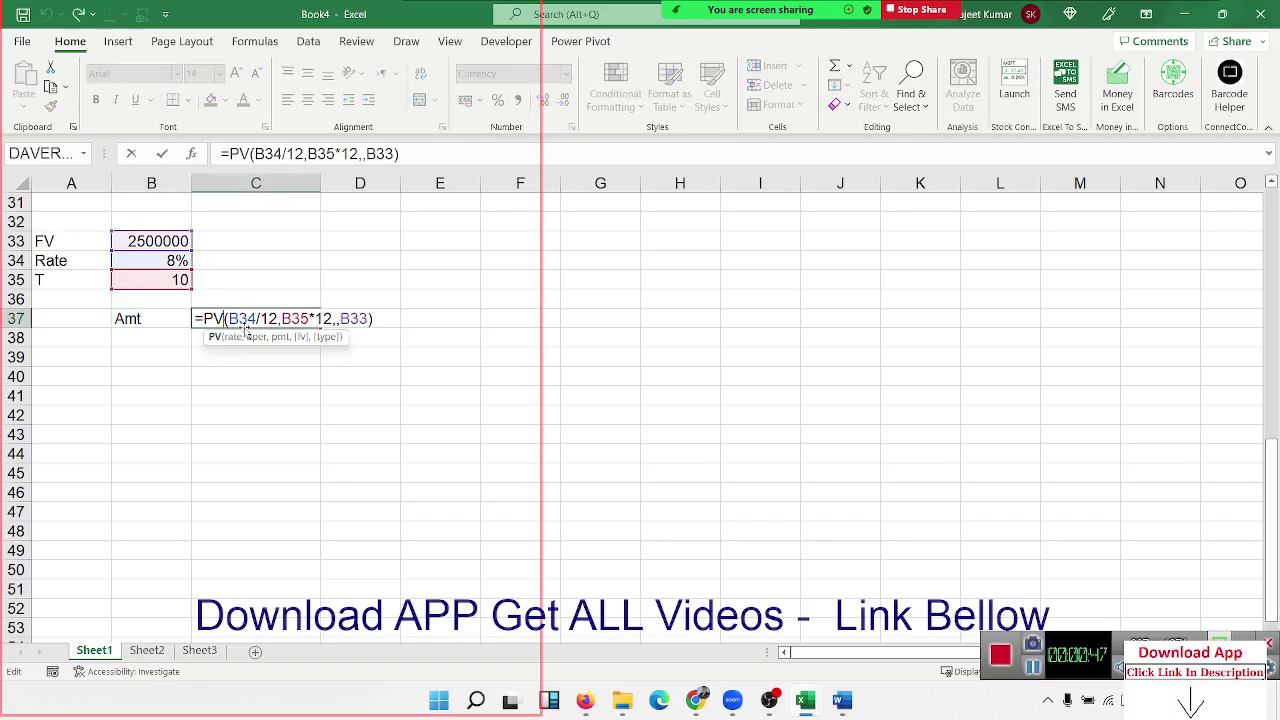
left_click(336, 319)
key("Right")
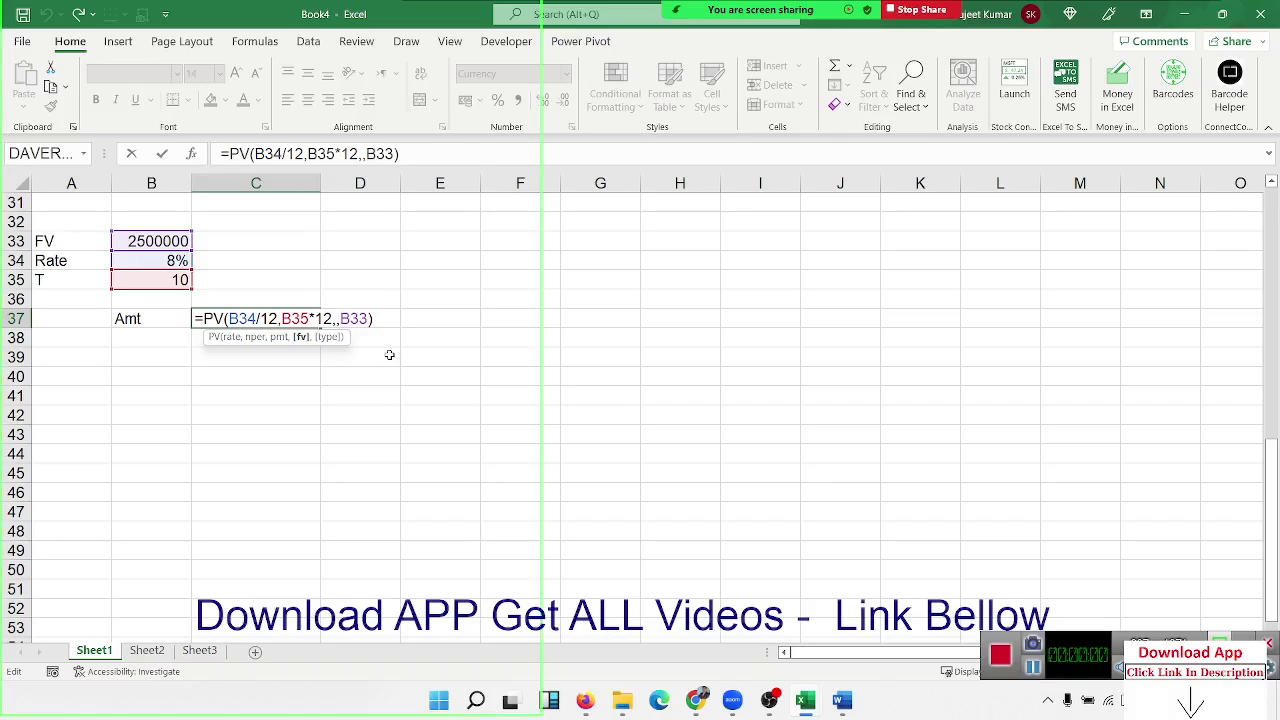
key("Return")
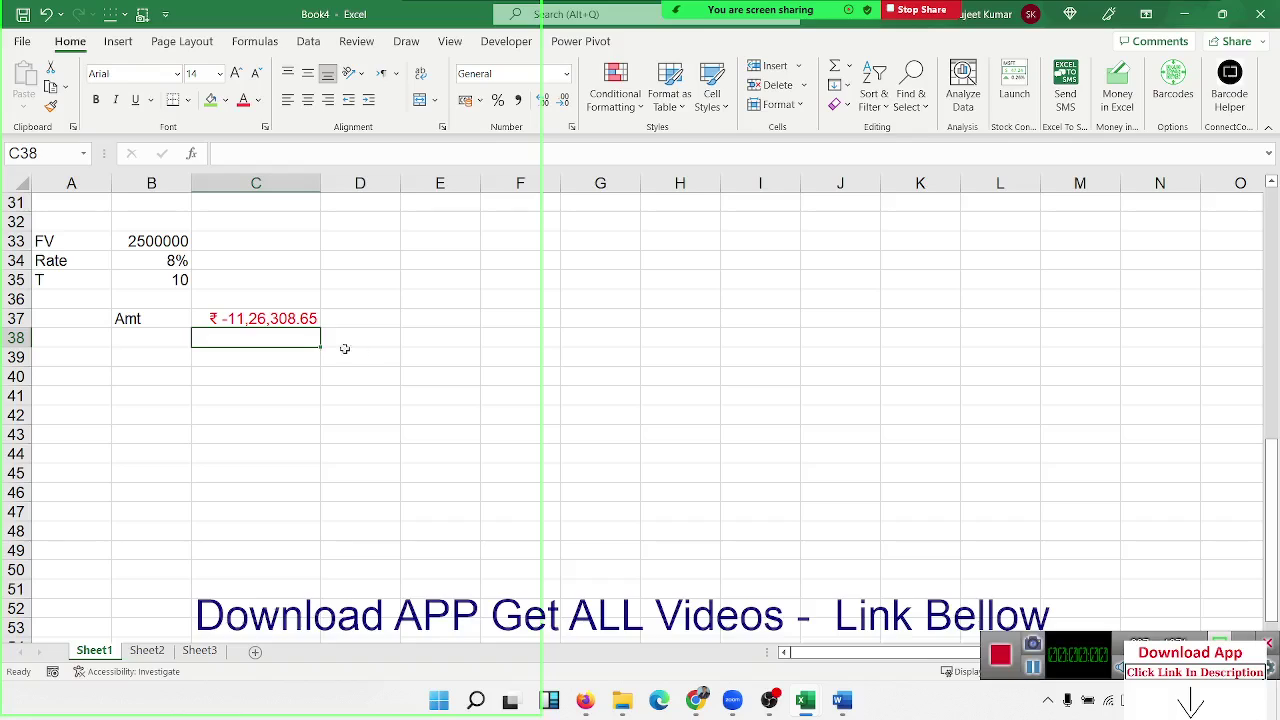
Enter the label P with value 50000 in A43:B43.
left_click(146, 430)
scroll(146, 430, "down", 3)
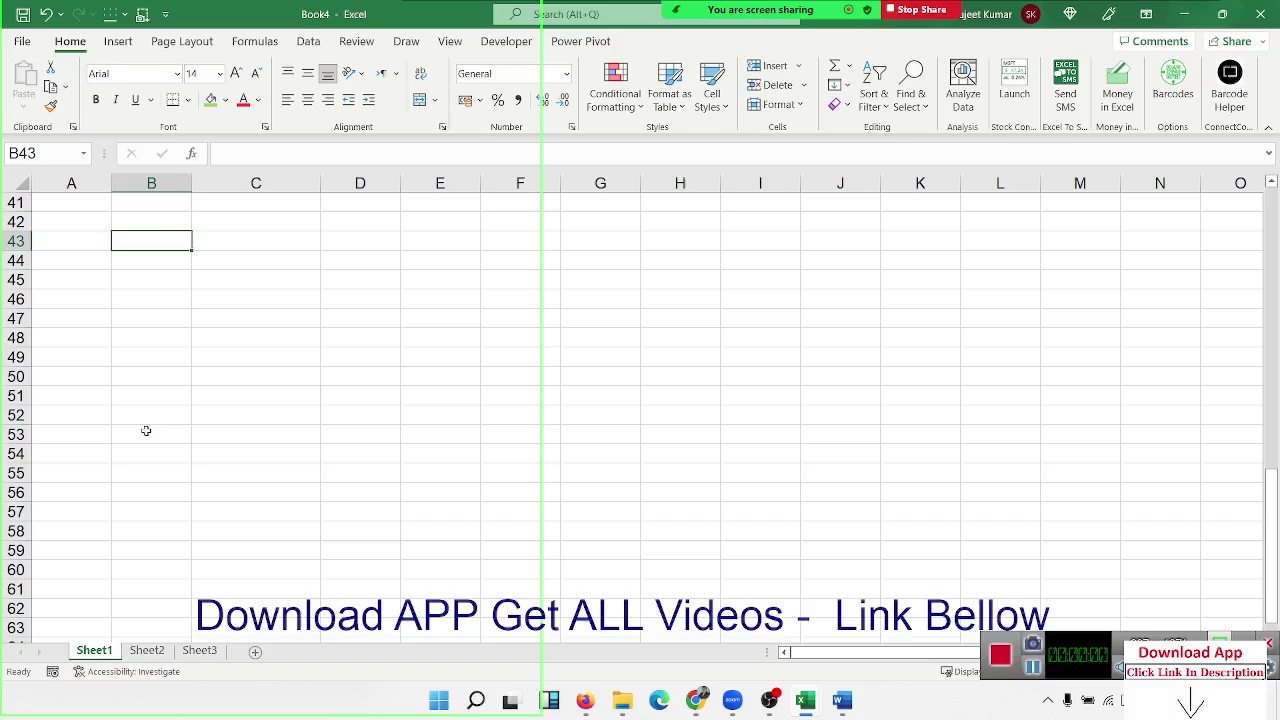
left_click(91, 242)
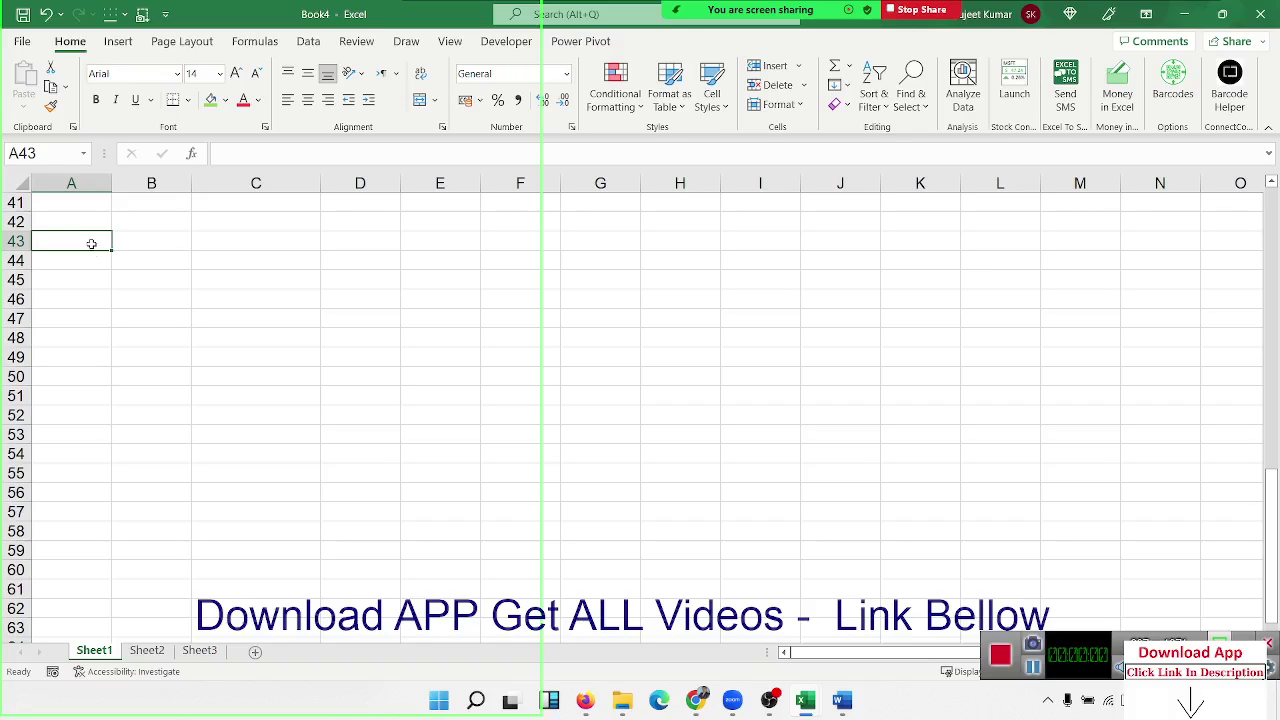
type("P")
key("Tab")
type("5000")
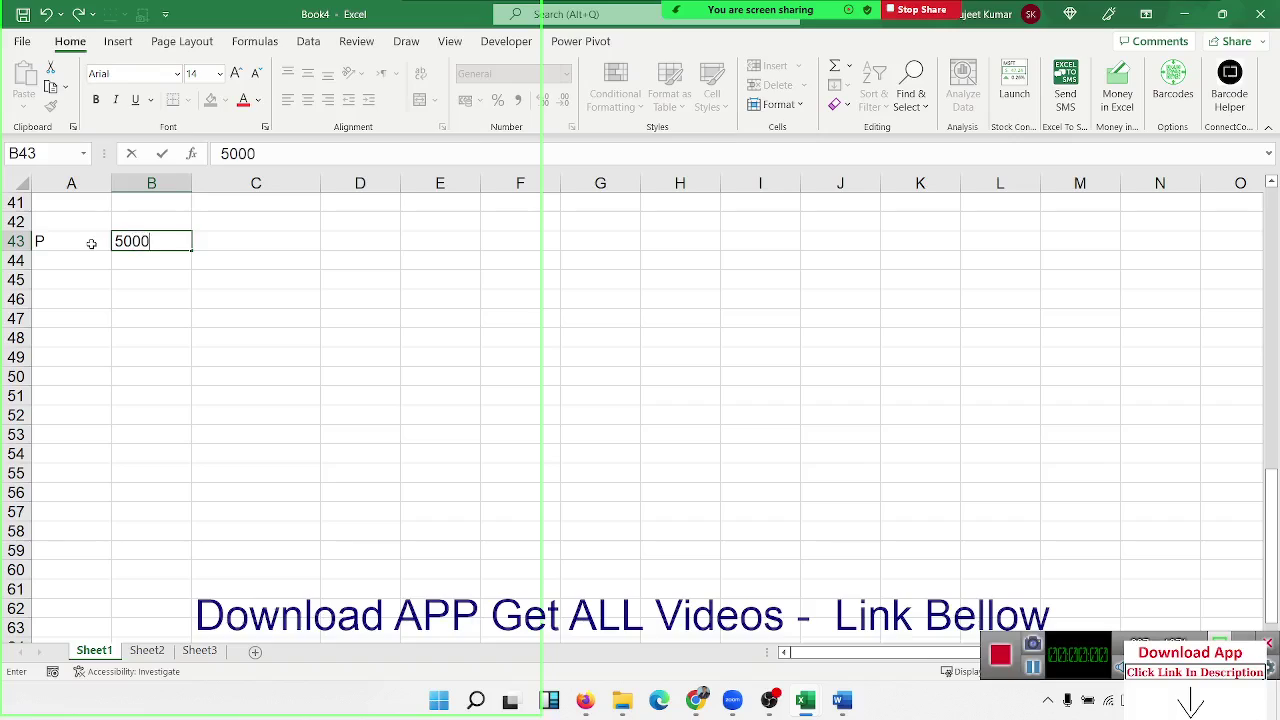
type("0")
key("Down")
Add FV 100000 in row 44 and R 6% in row 45.
key("Left")
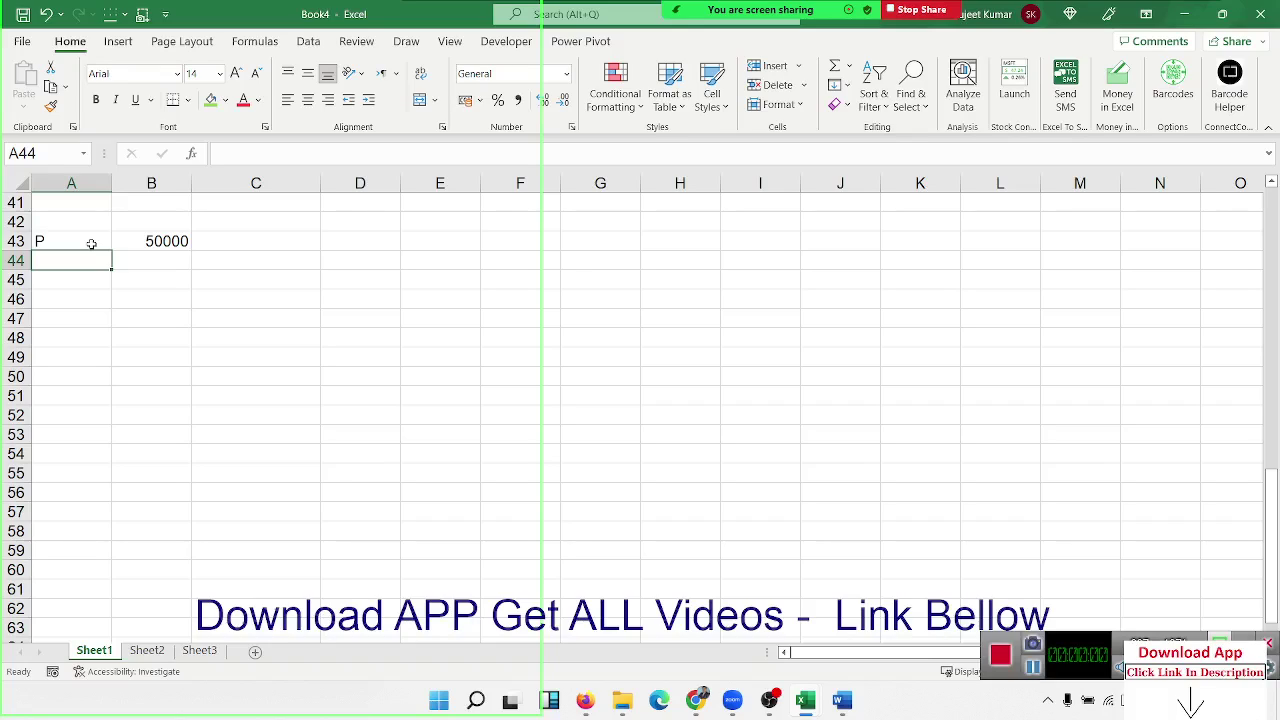
type("F")
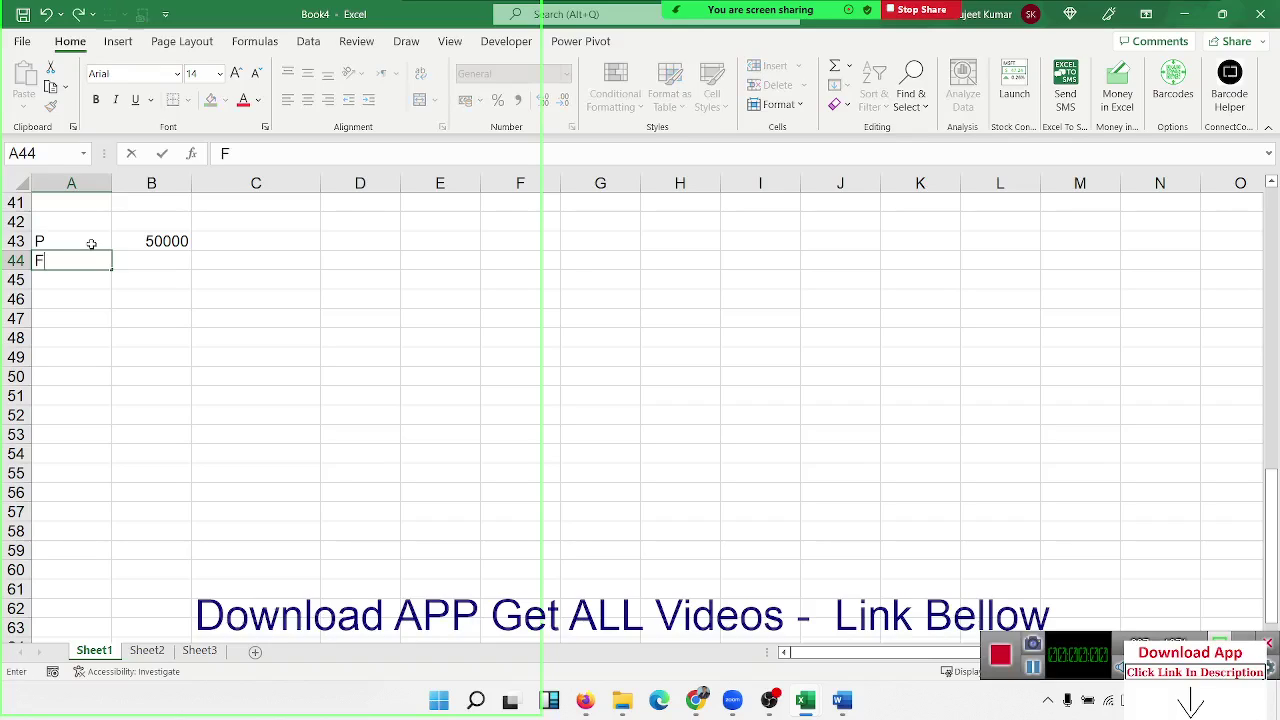
type("V")
key("Tab")
type("10000")
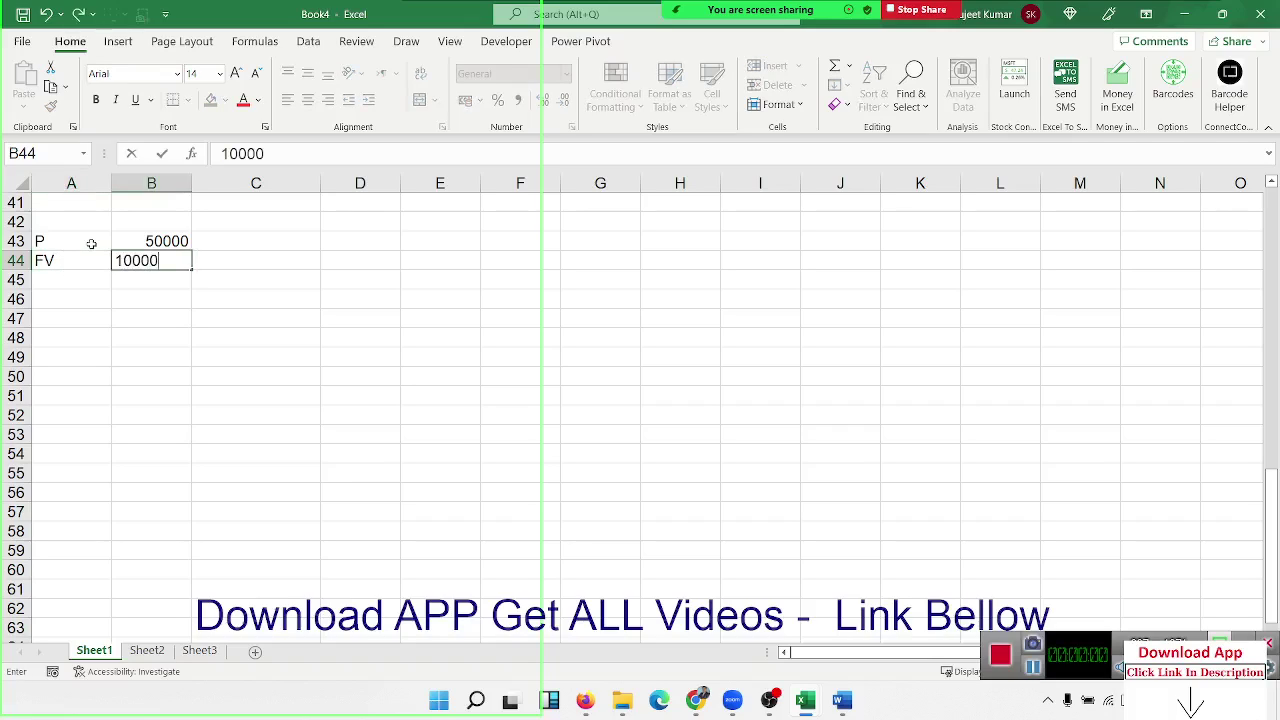
type("0")
key("Return")
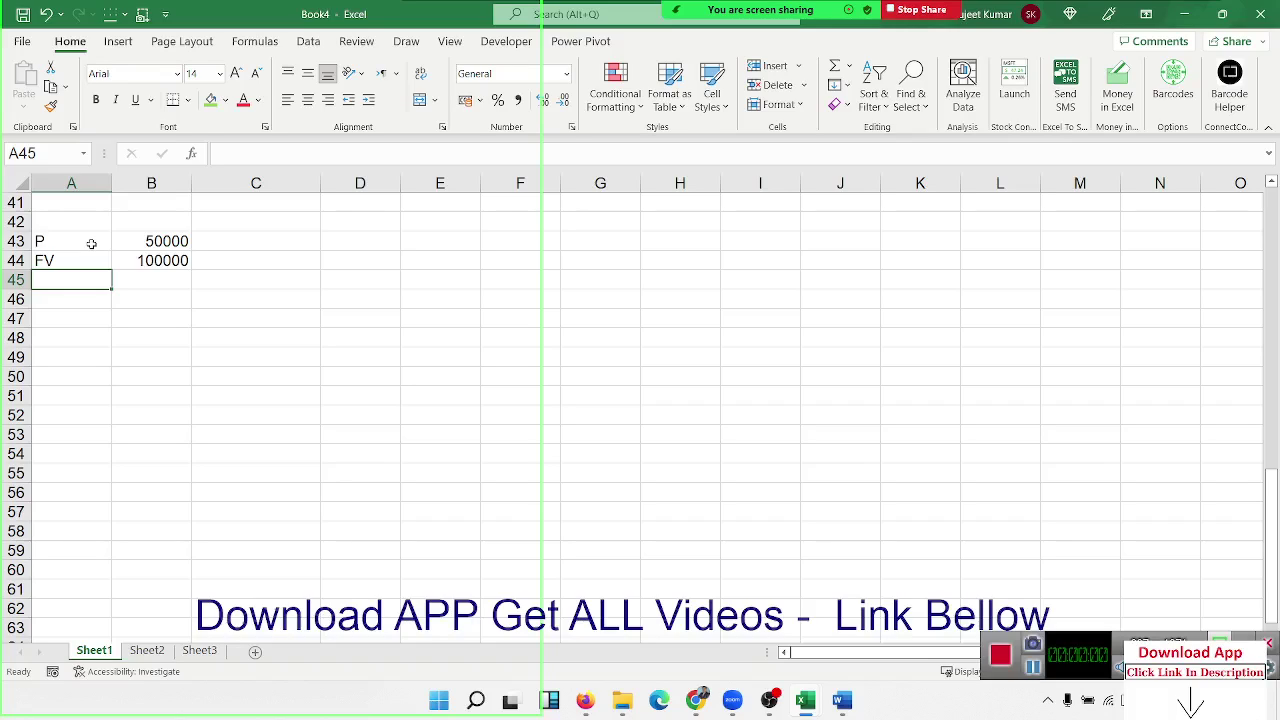
type("R")
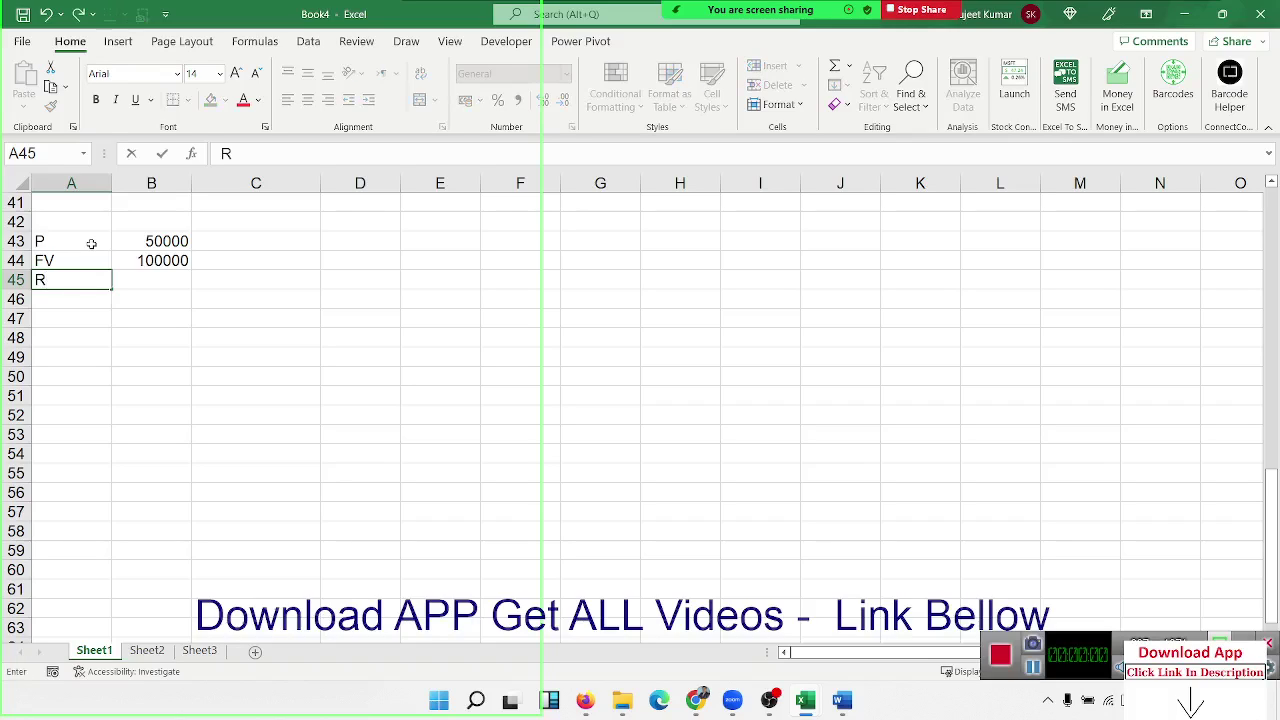
key("Tab")
type("3")
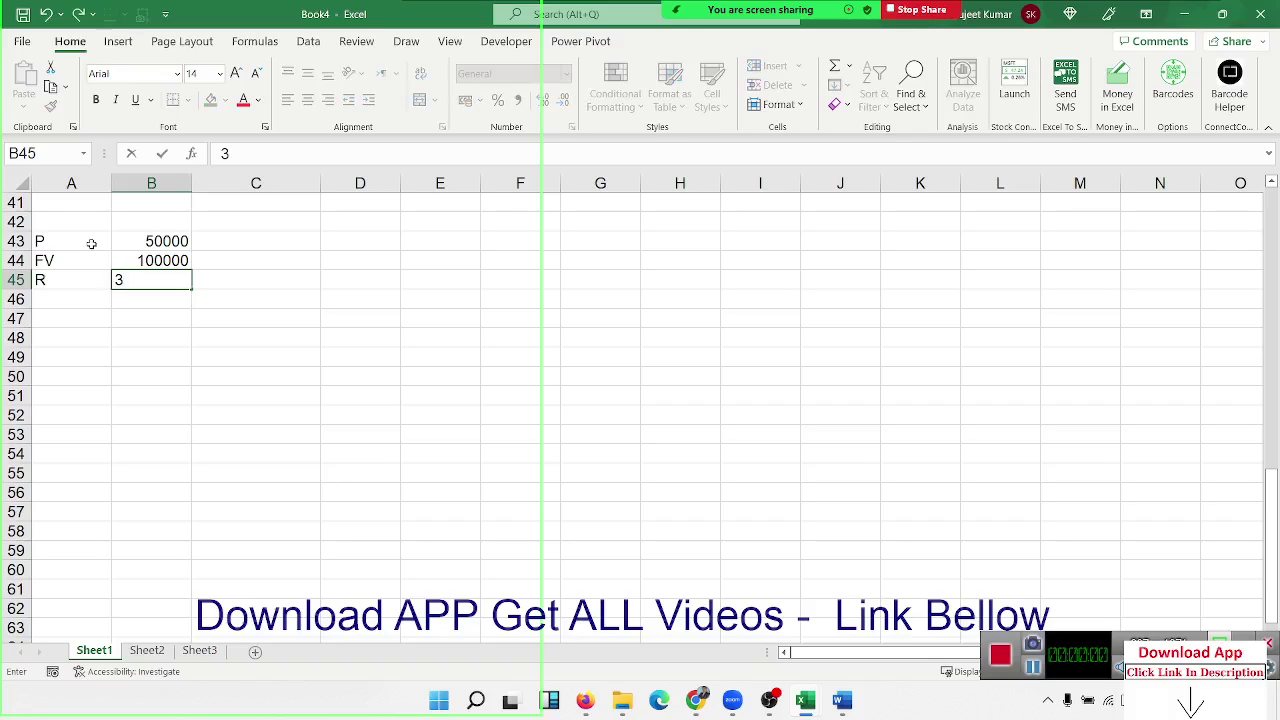
key("Escape")
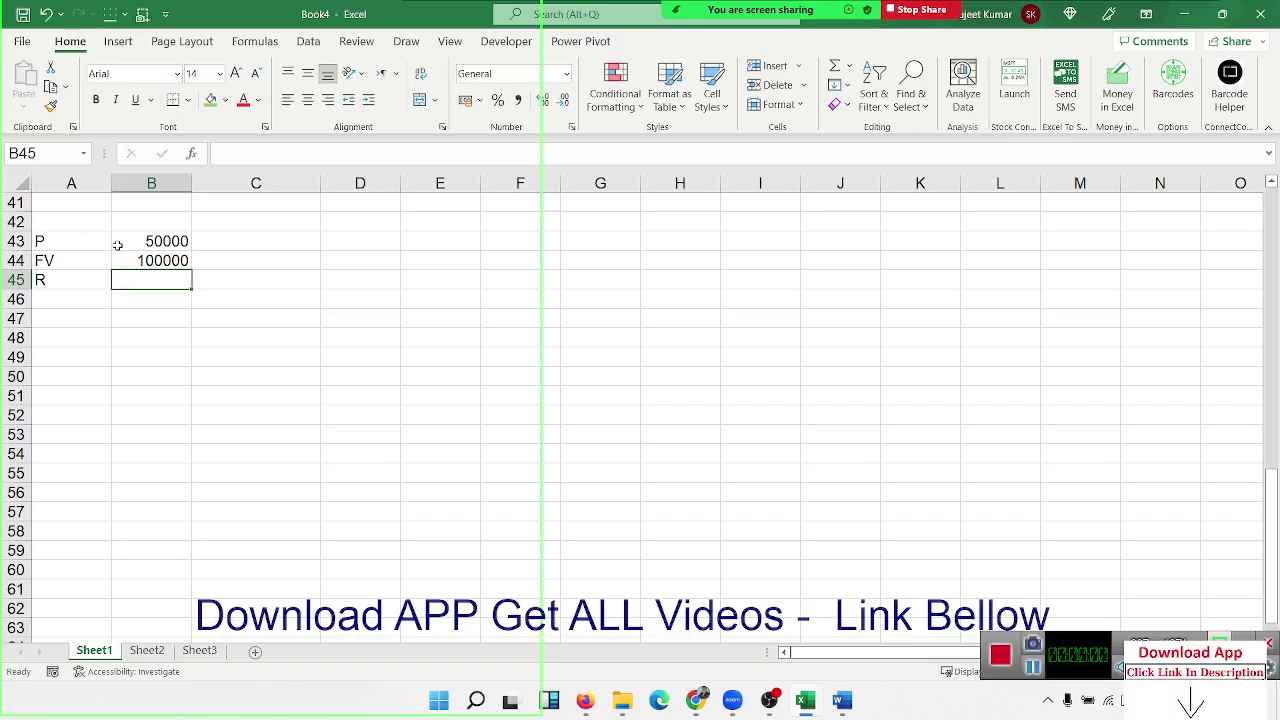
type("6%")
key("Return")
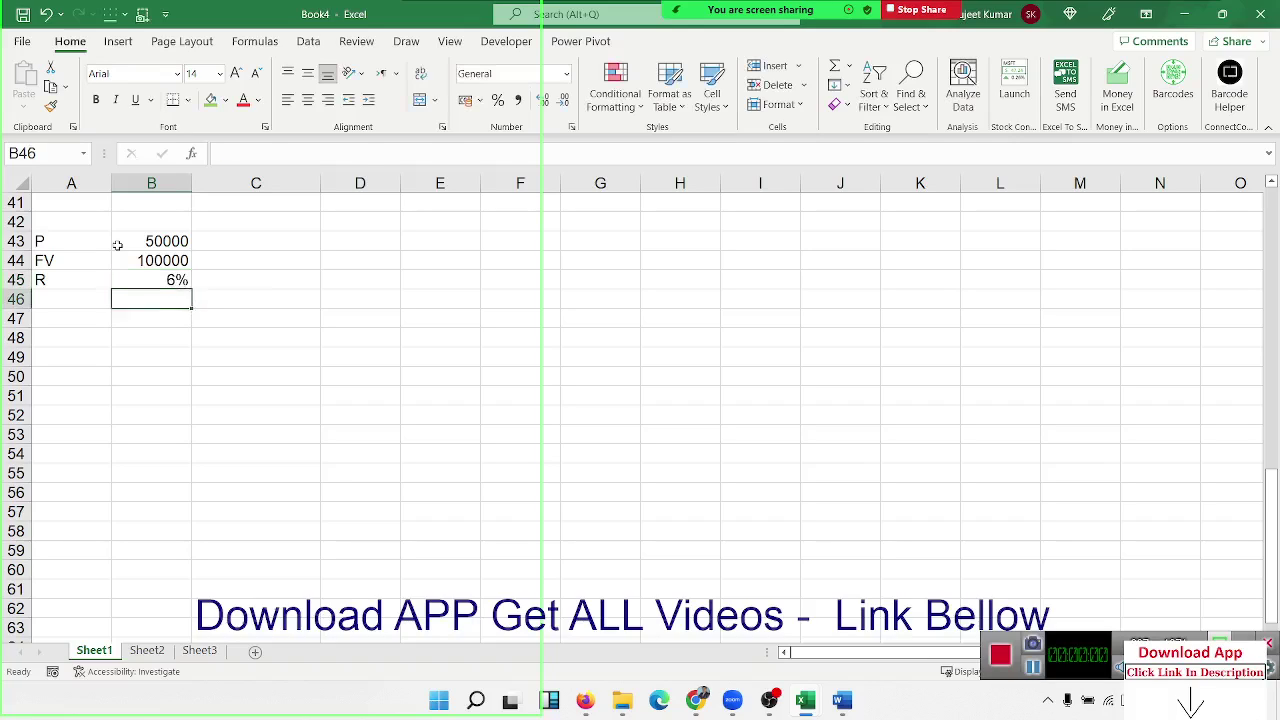
Review the P and FV values and select the cell below the rate.
key("Right")
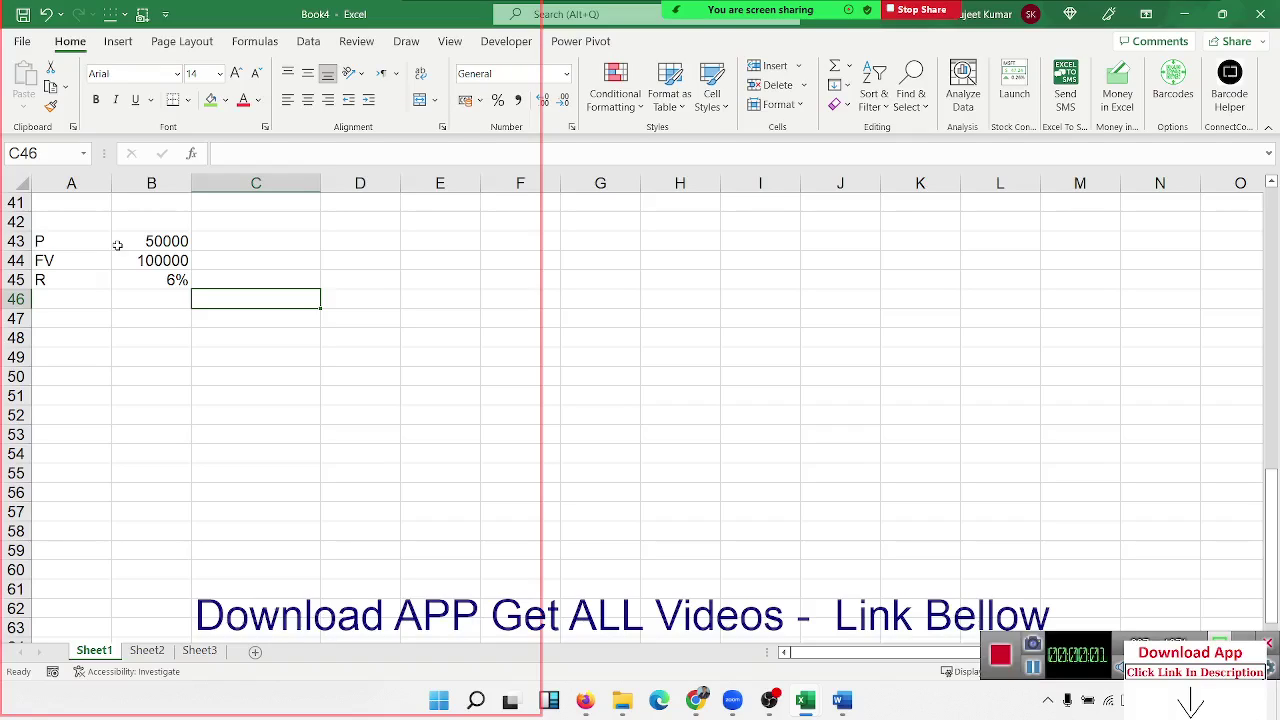
left_click(202, 318)
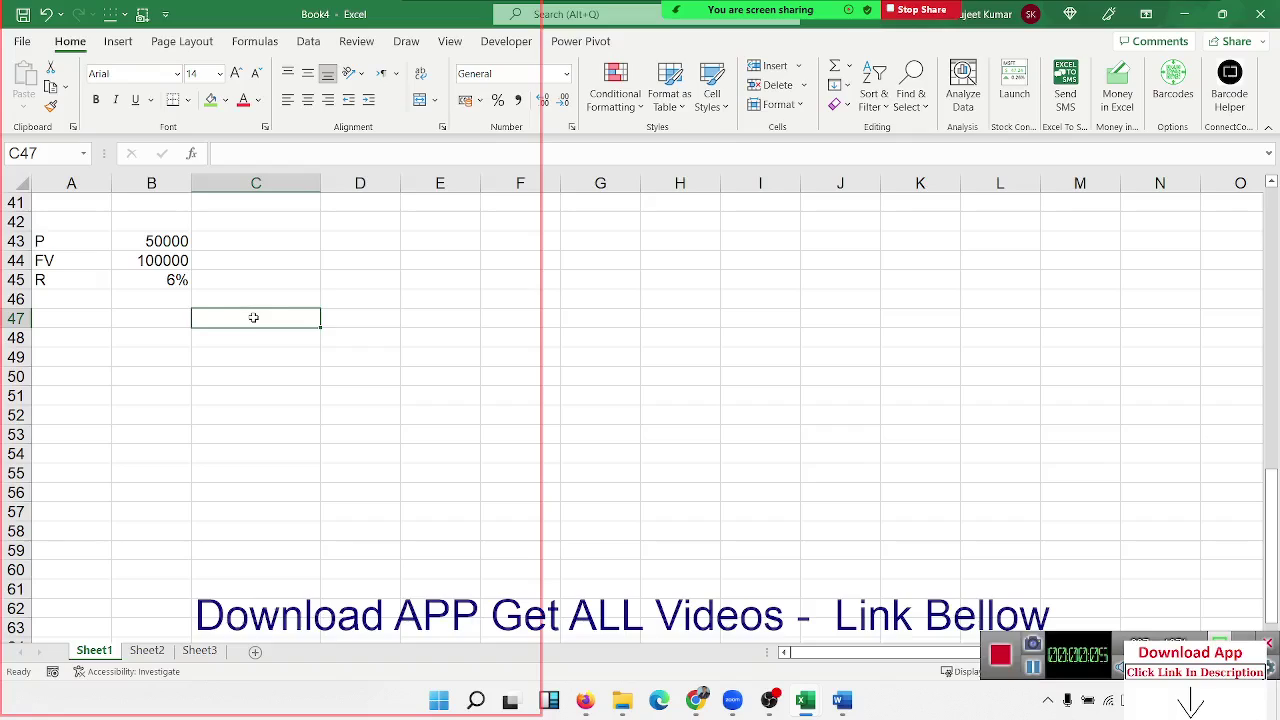
left_click(173, 244)
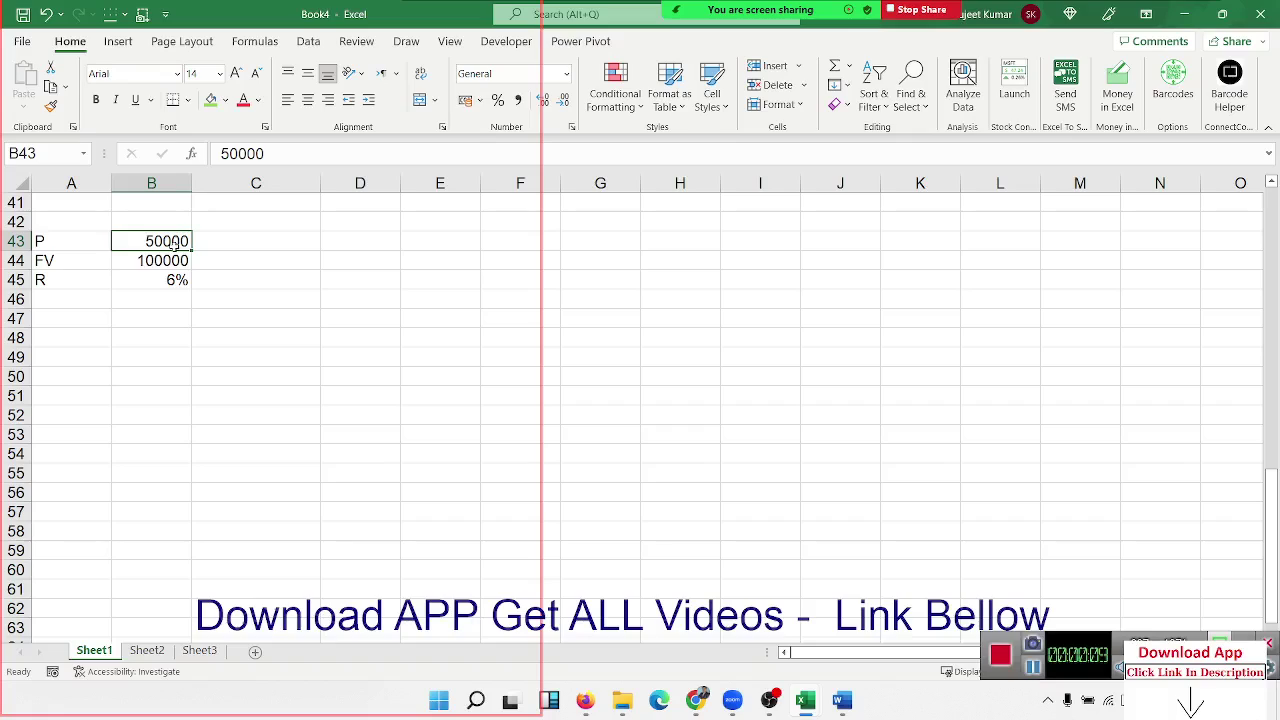
left_click(164, 262)
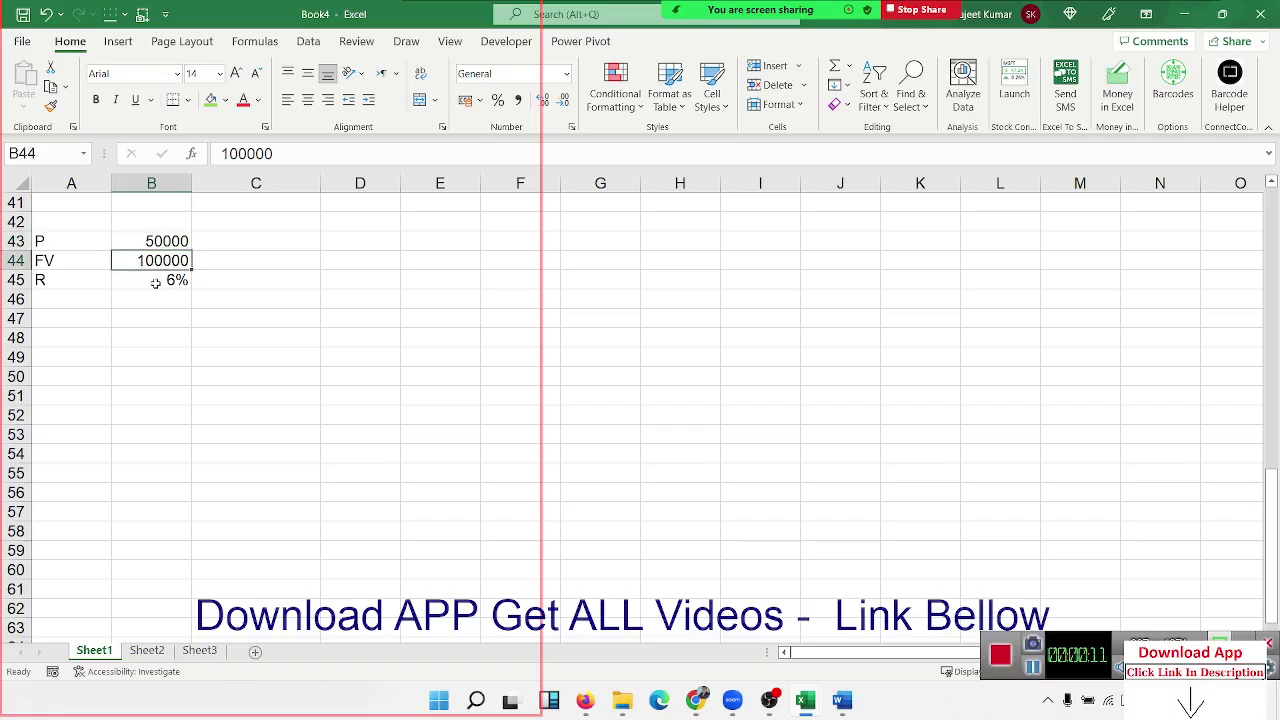
left_click(155, 283)
Label B47 as T and begin an NPER formula in C47.
left_click(151, 308)
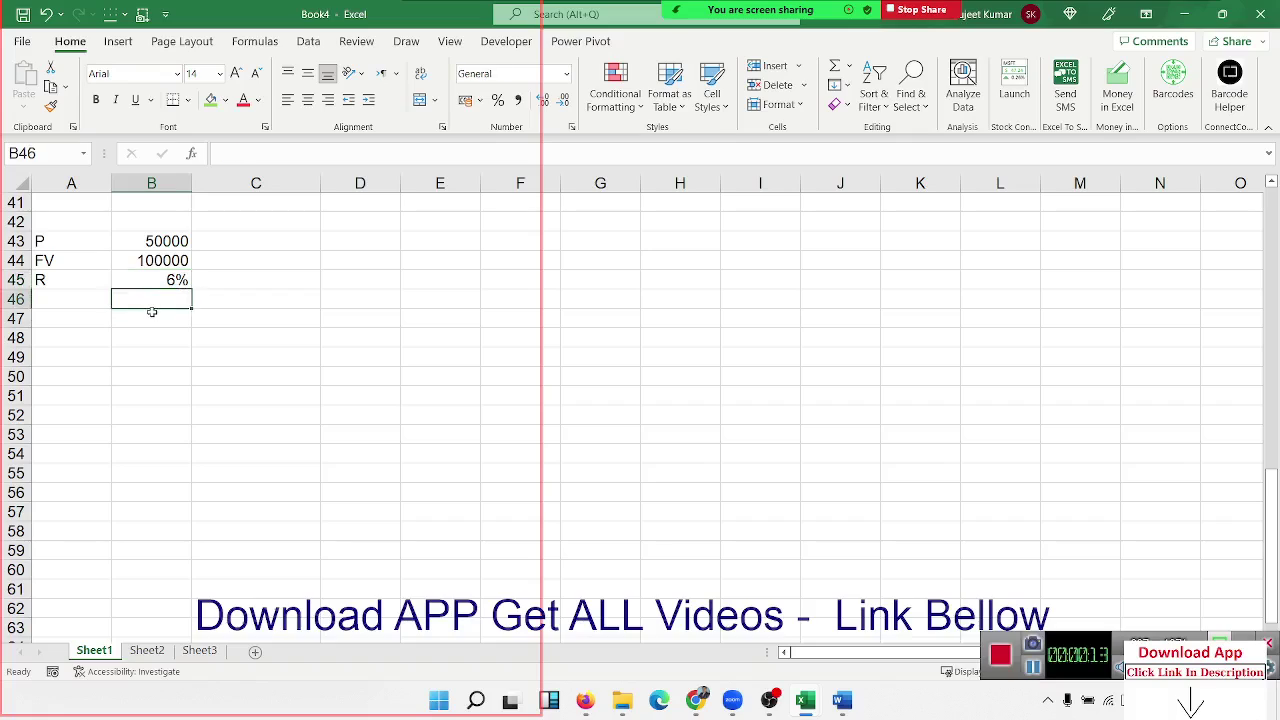
key("Down")
type("T")
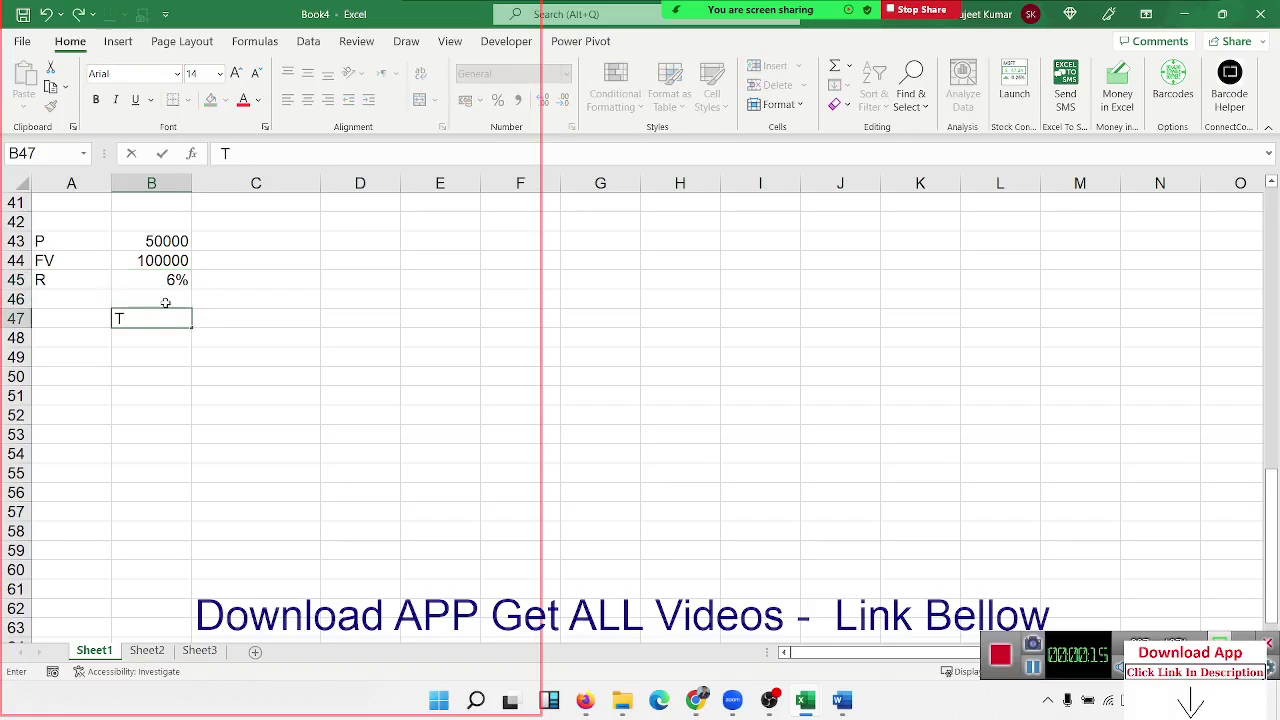
key("Tab")
type("=")
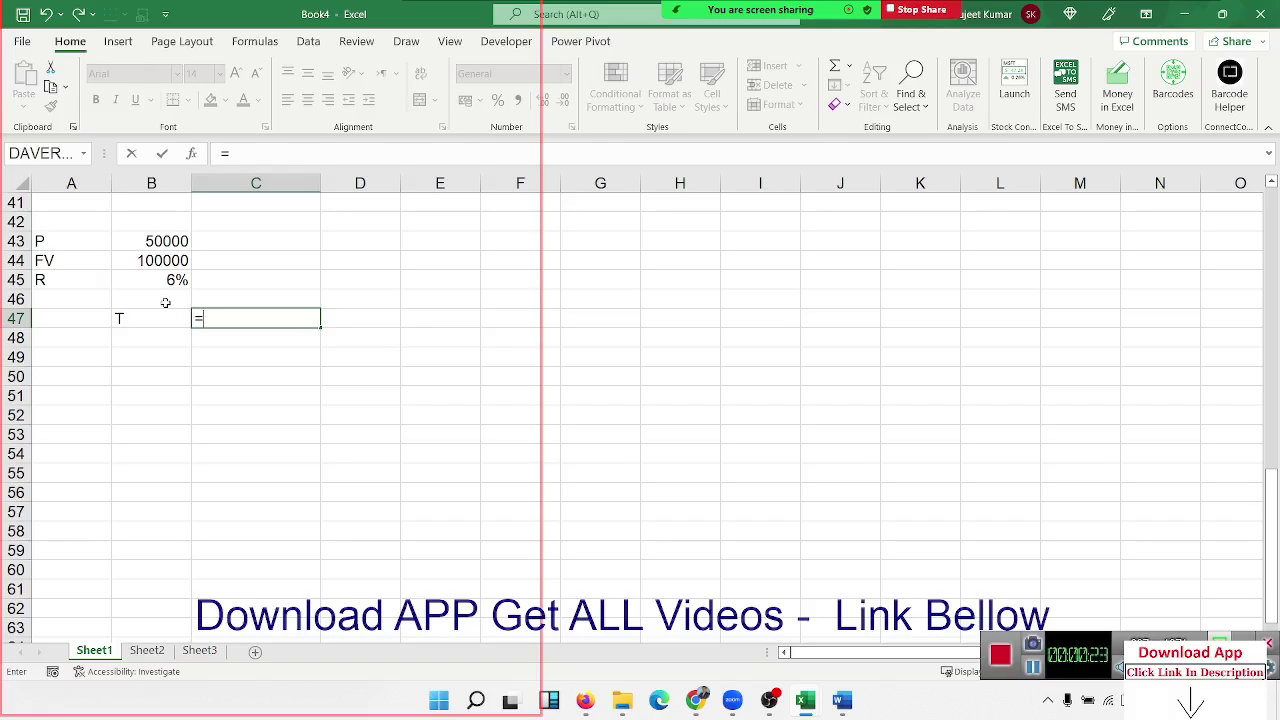
type("np")
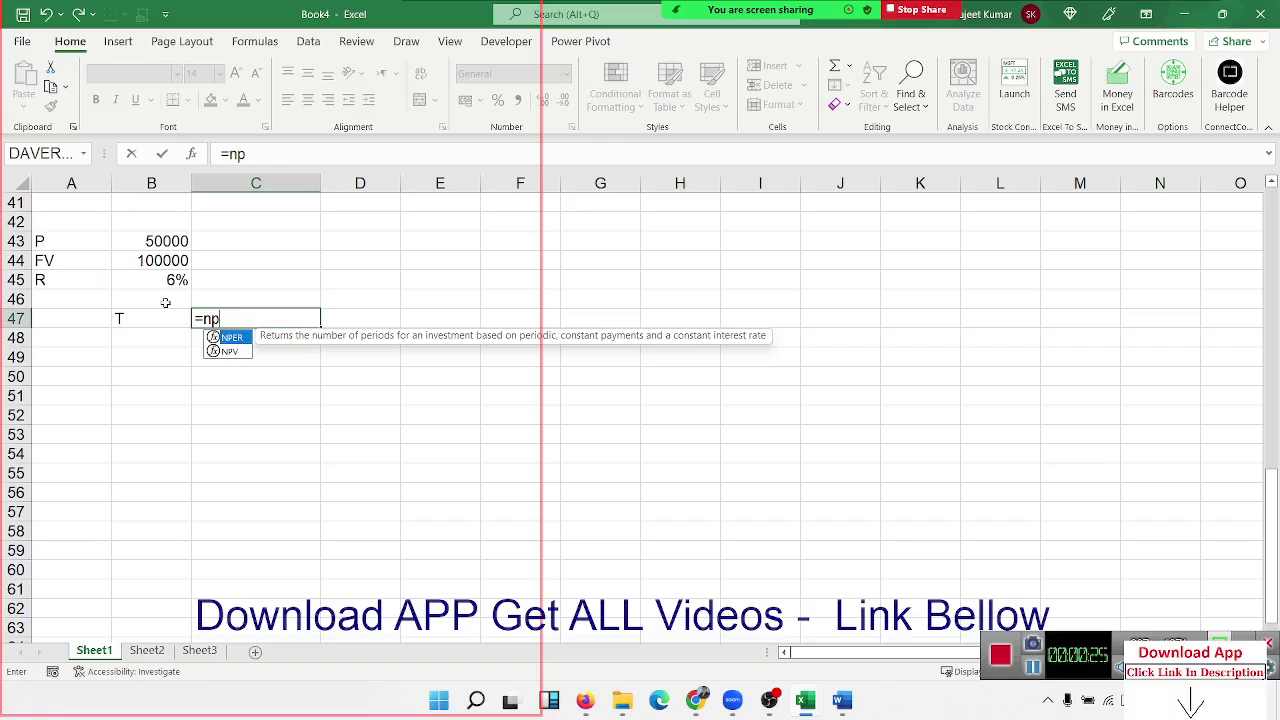
key("Tab")
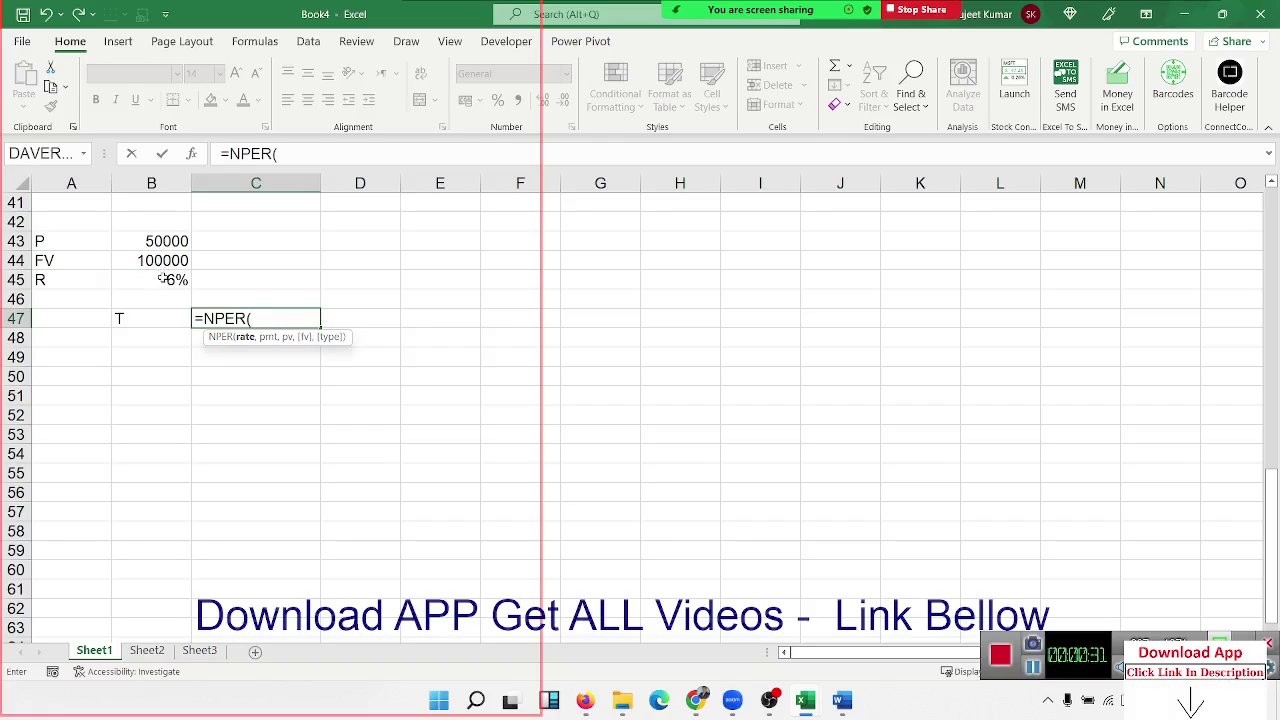
Complete =NPER(B45/12,,B43,B44) in C47, which returns #NUM!
left_click(163, 279)
type("/12")
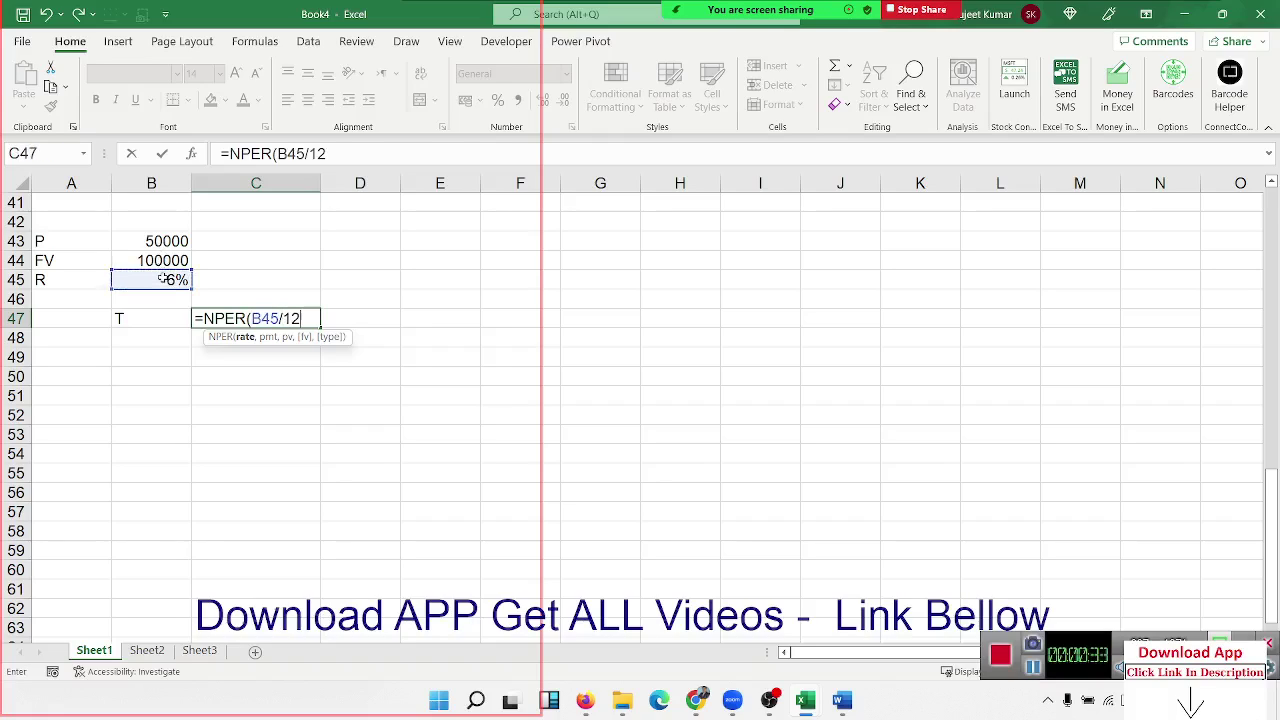
type(",,")
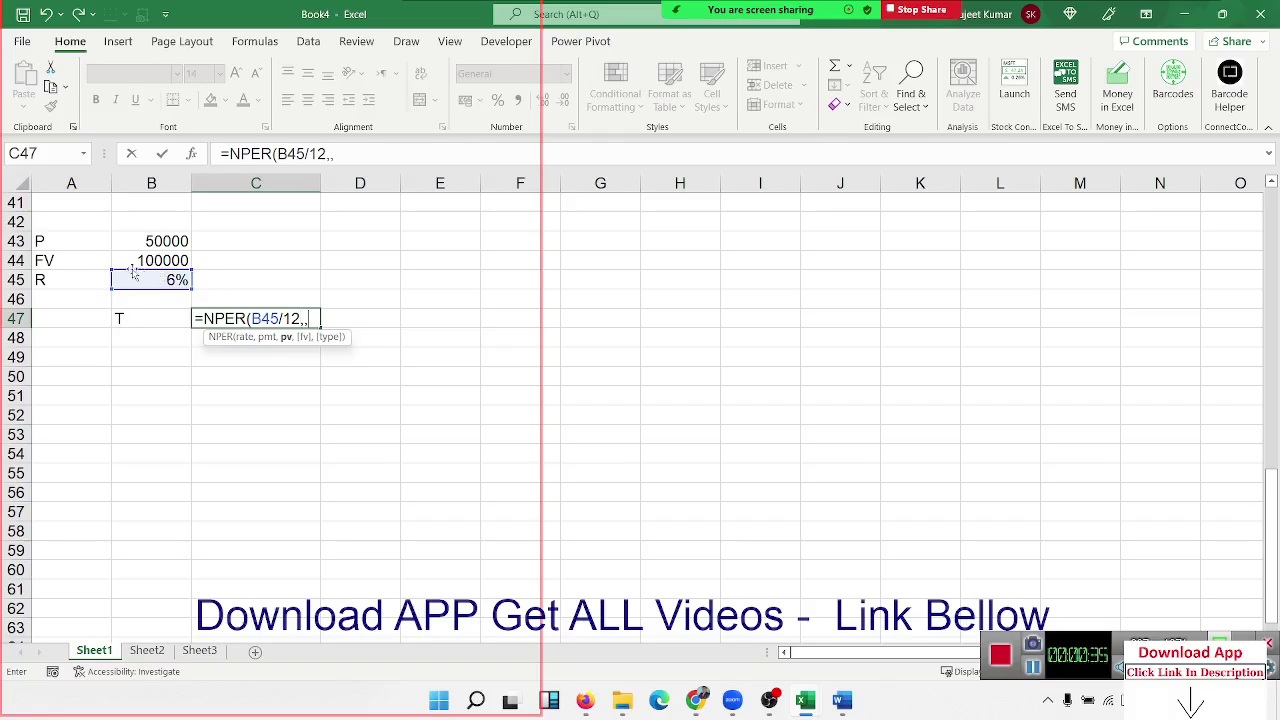
left_click(137, 241)
type(",")
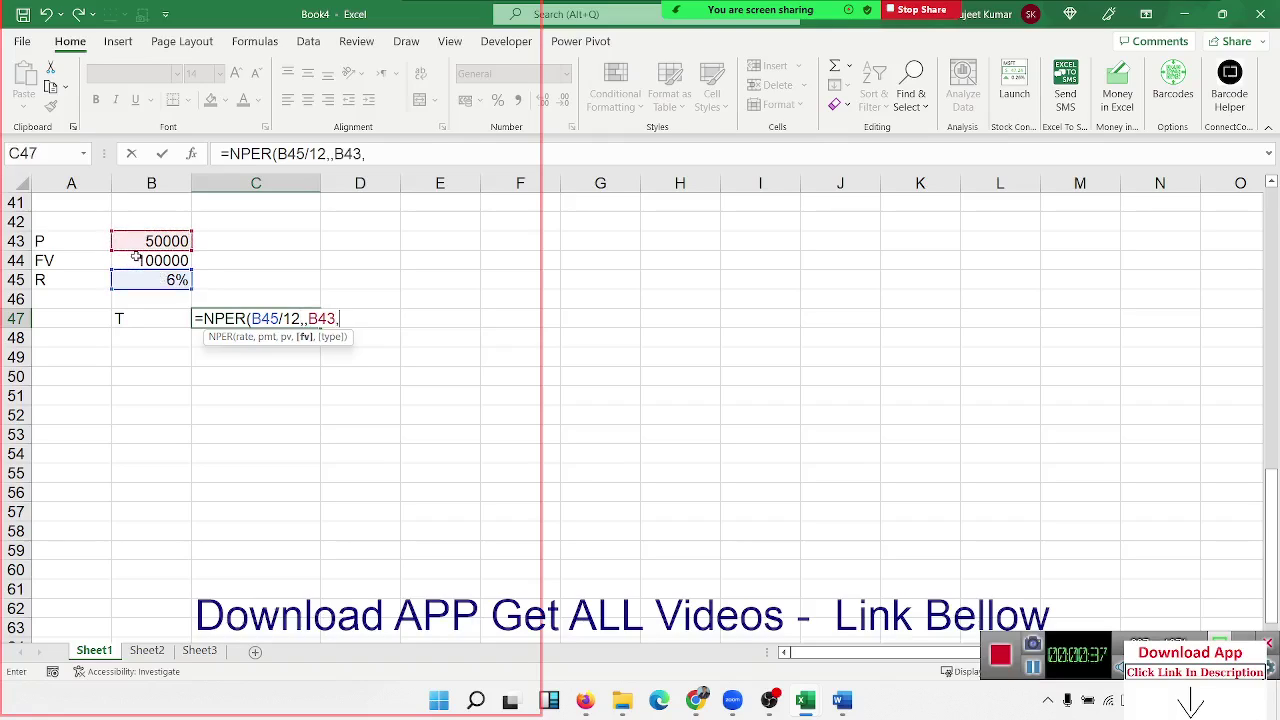
left_click(138, 259)
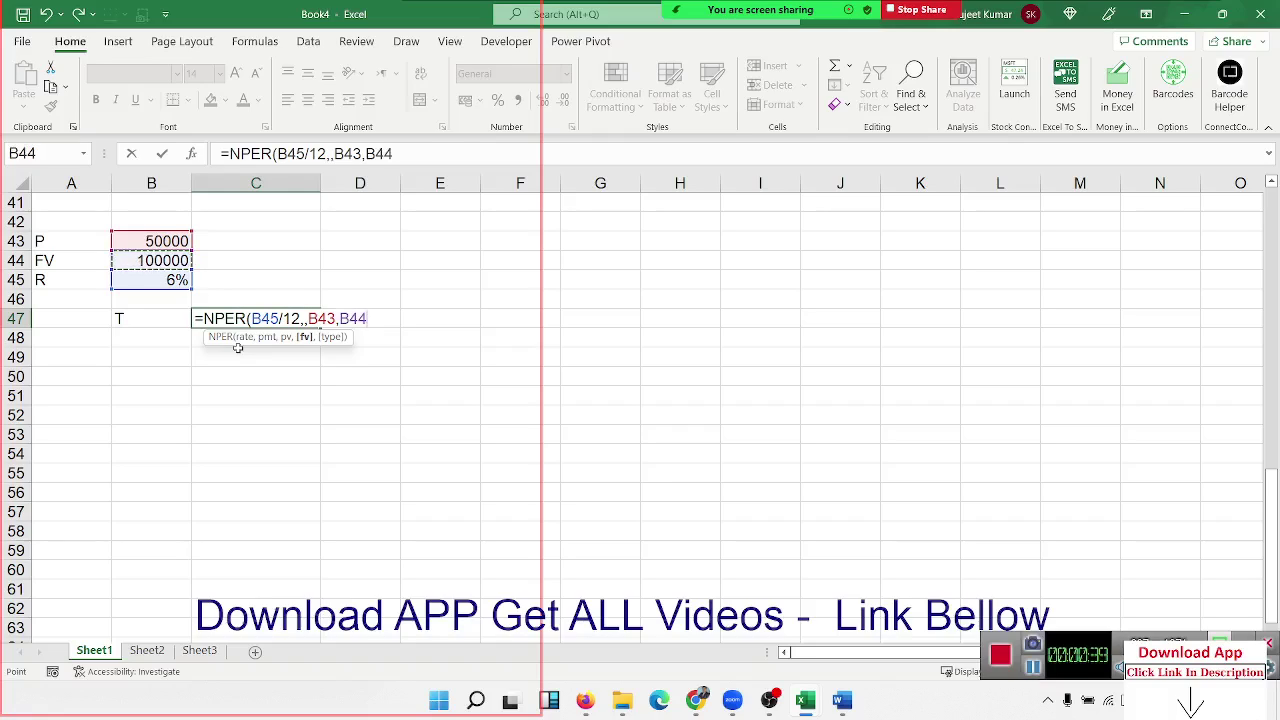
key("Return")
key("Up")
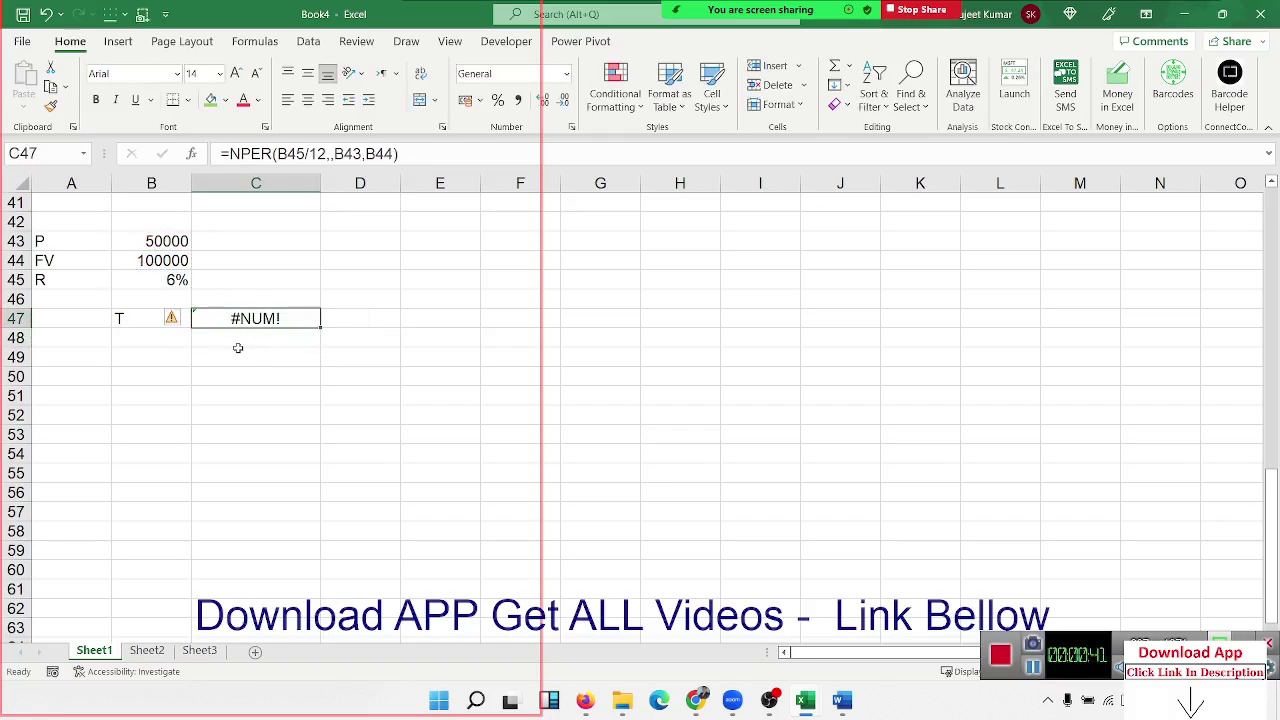
Change B44 to -100000 so the NPER in C47 returns 138.9757216.
left_click(320, 153)
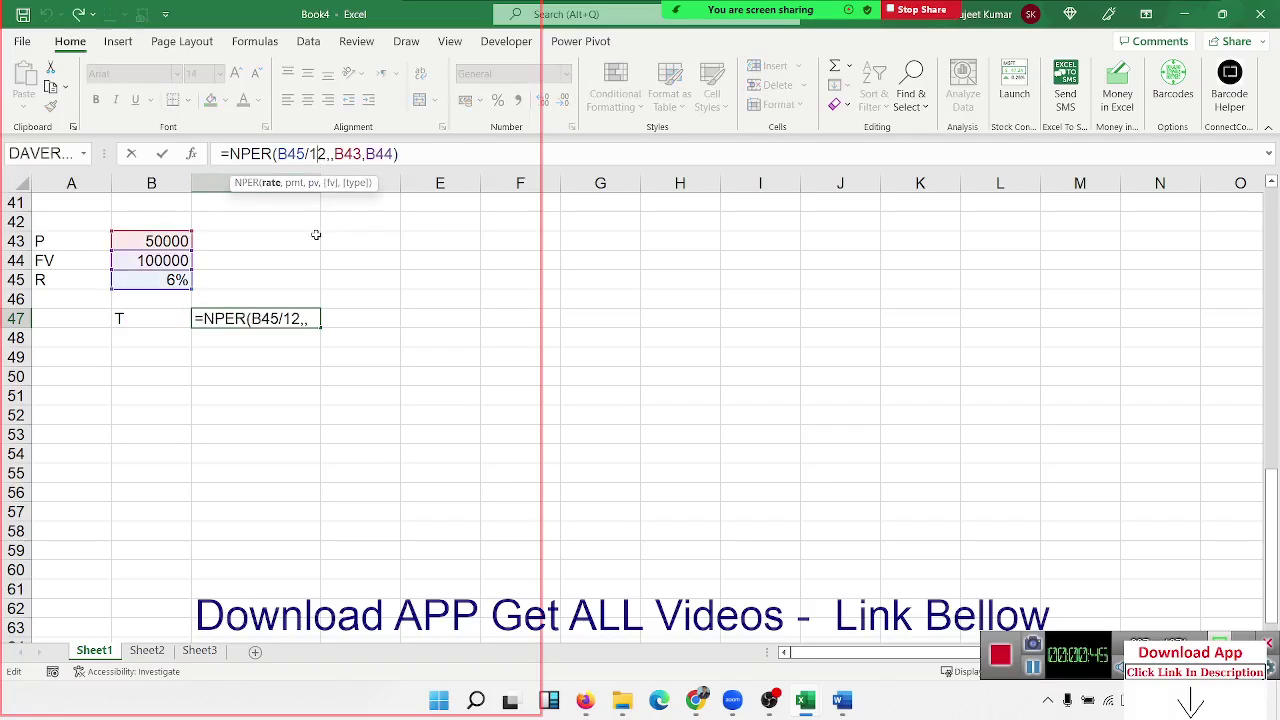
key("Return")
left_click(252, 320)
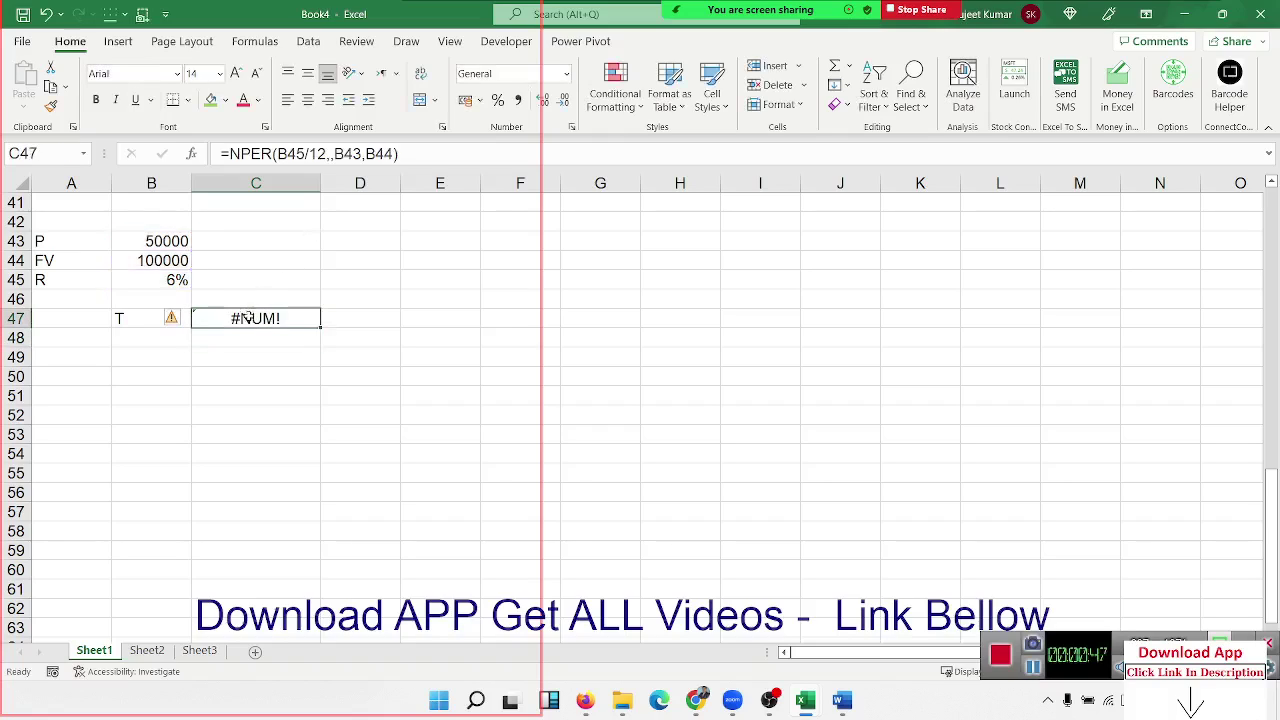
double_click(127, 260)
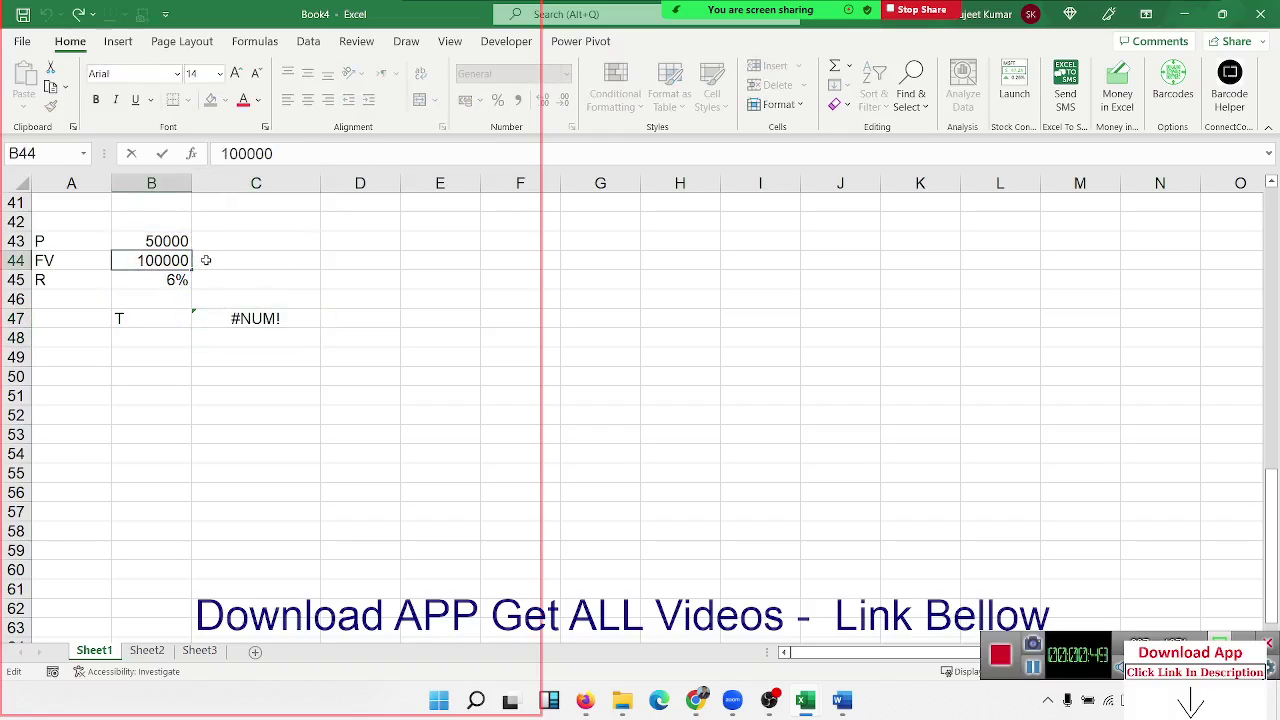
type("-")
key("Return")
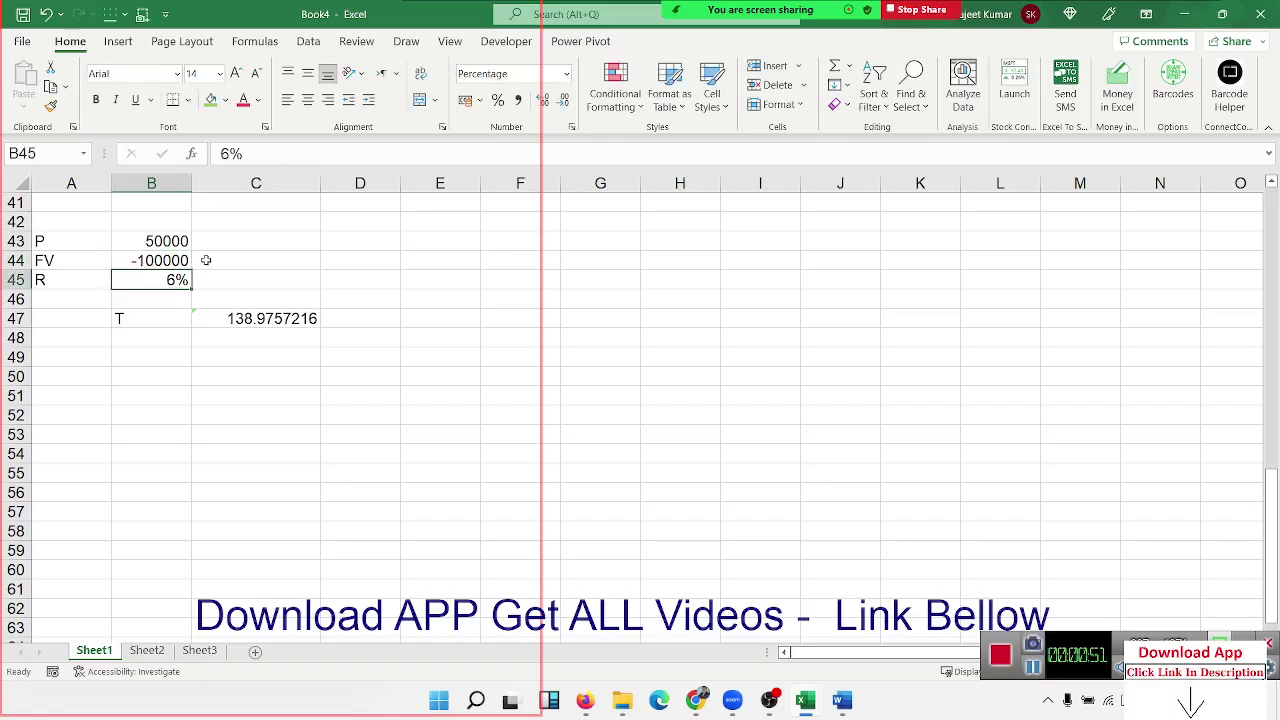
Begin a new formula in C48 that references C47.
left_click(256, 336)
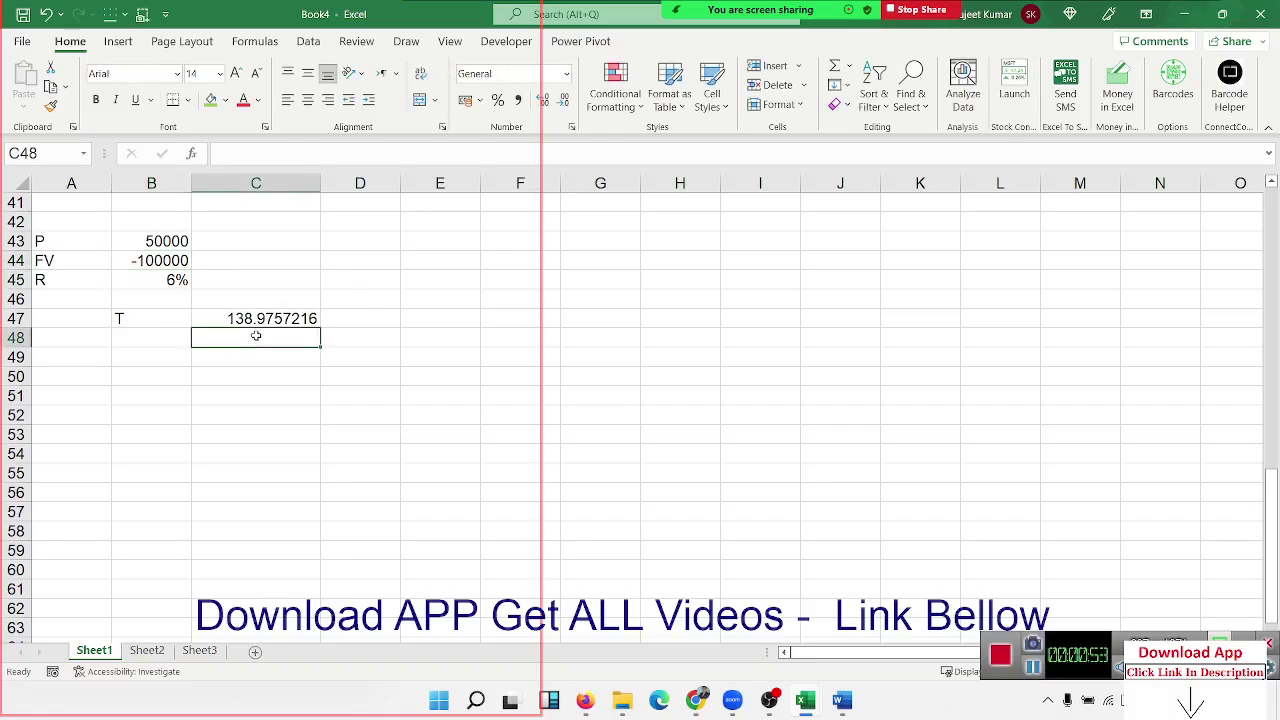
type("=")
key("Up")
Finish =C47/12 in C48 to convert the months to years.
type("/")
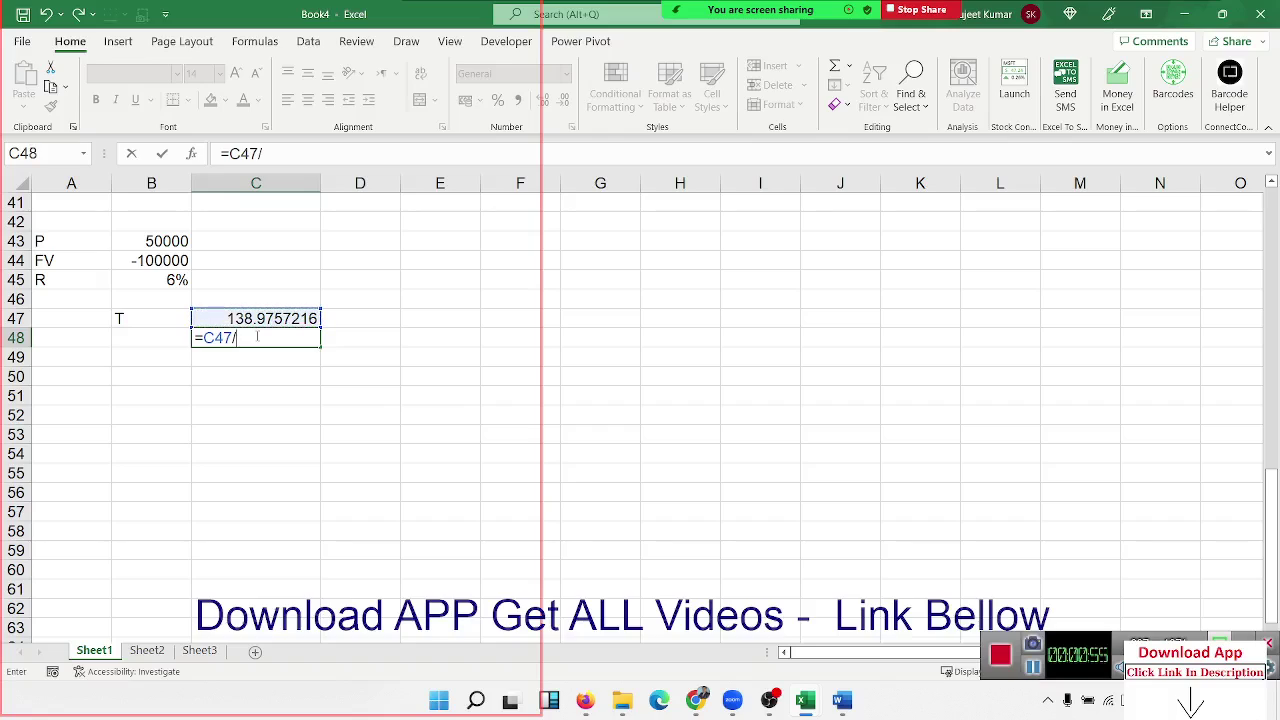
type("12")
key("Return")
left_click(257, 336)
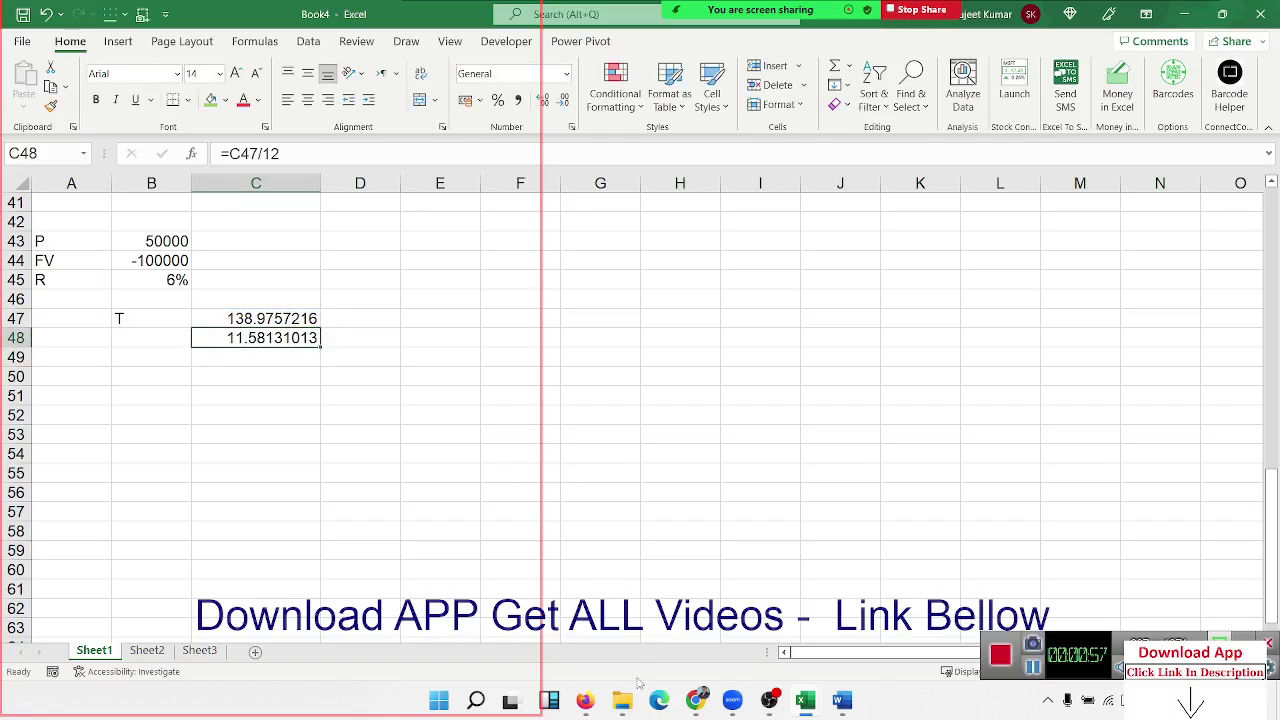
left_click(1001, 656)
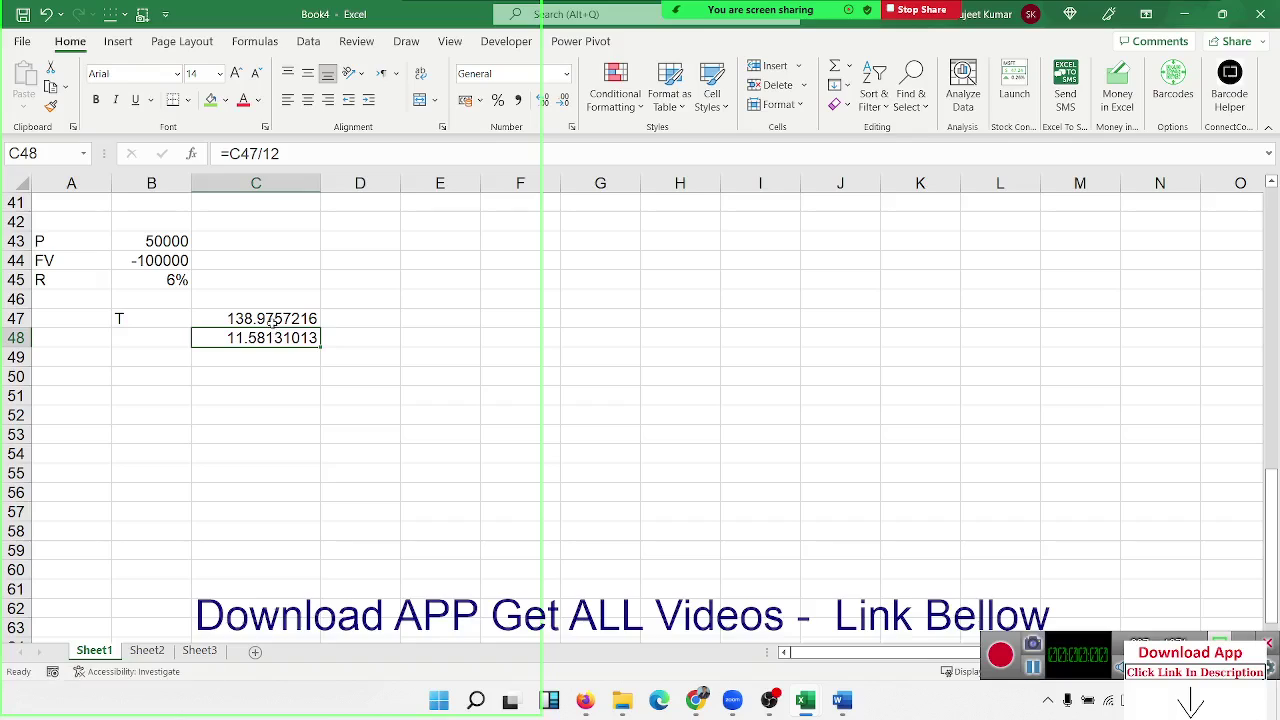
Wrap C47's NPER in ROUNDUP(...,0) so it shows 139 whole months.
left_click(271, 323)
left_click(229, 154)
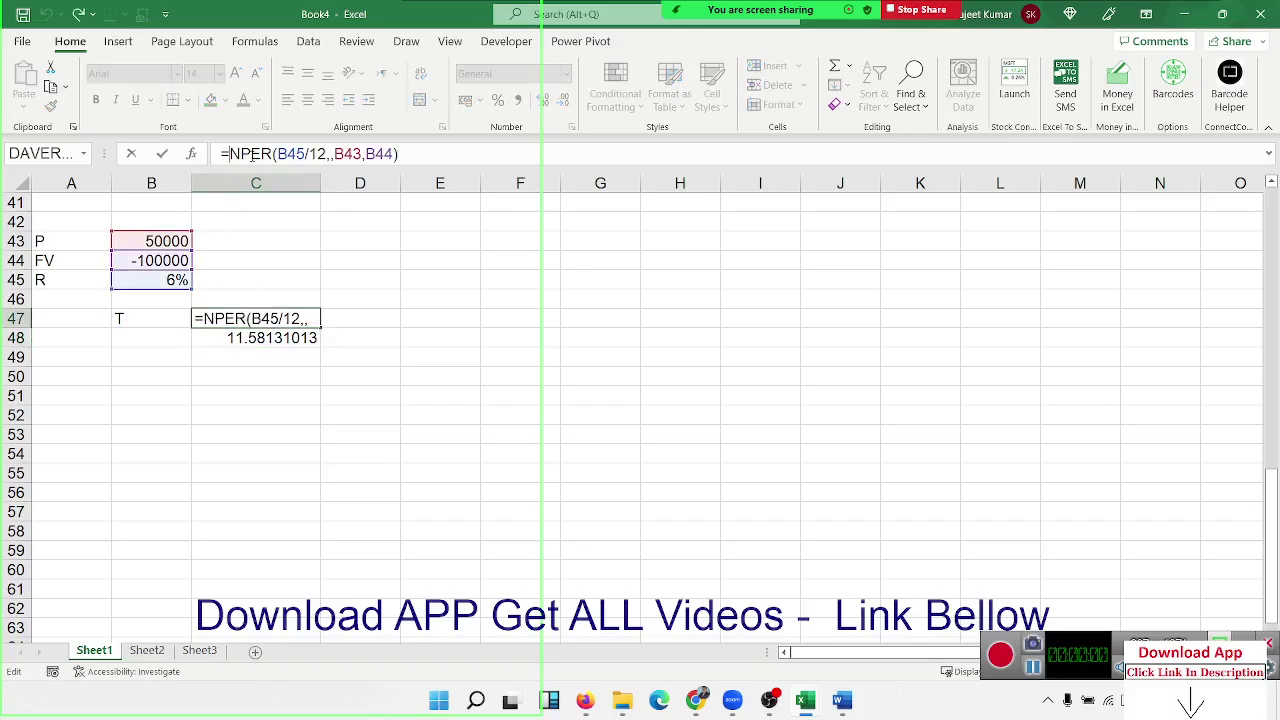
type("roun")
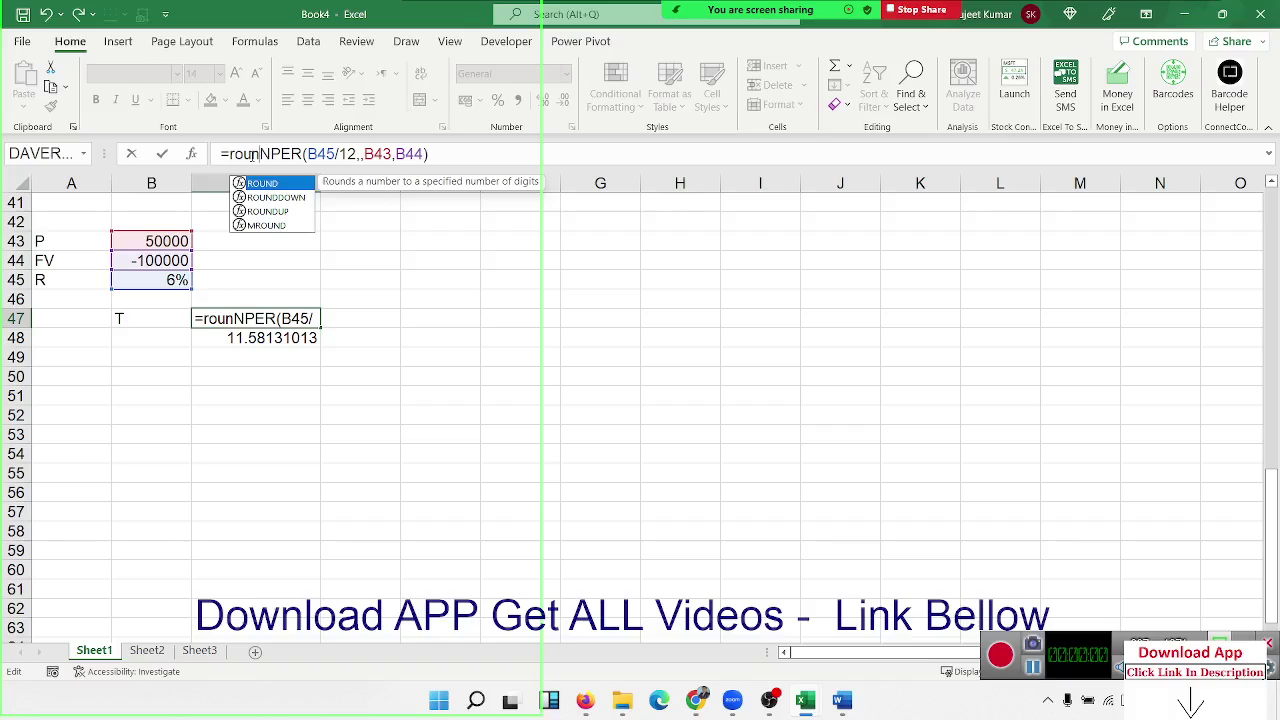
key("Down")
key("Down")
key("Tab")
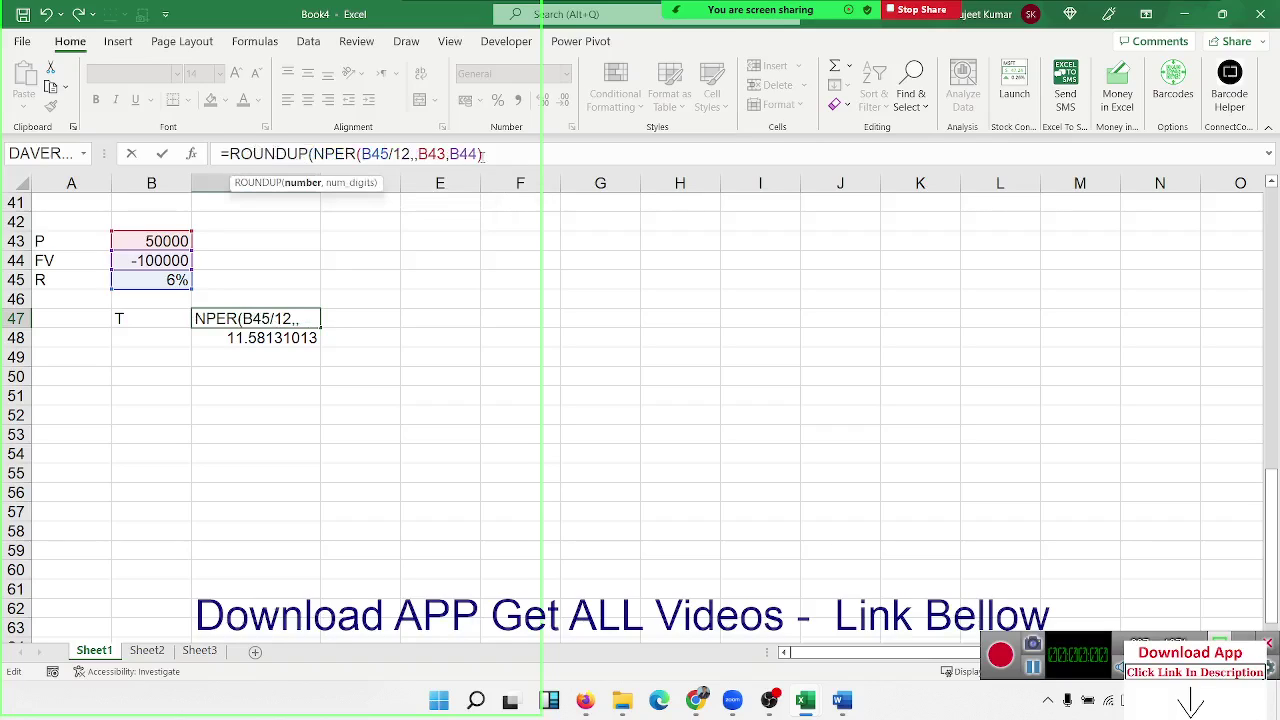
left_click(486, 154)
type(",0")
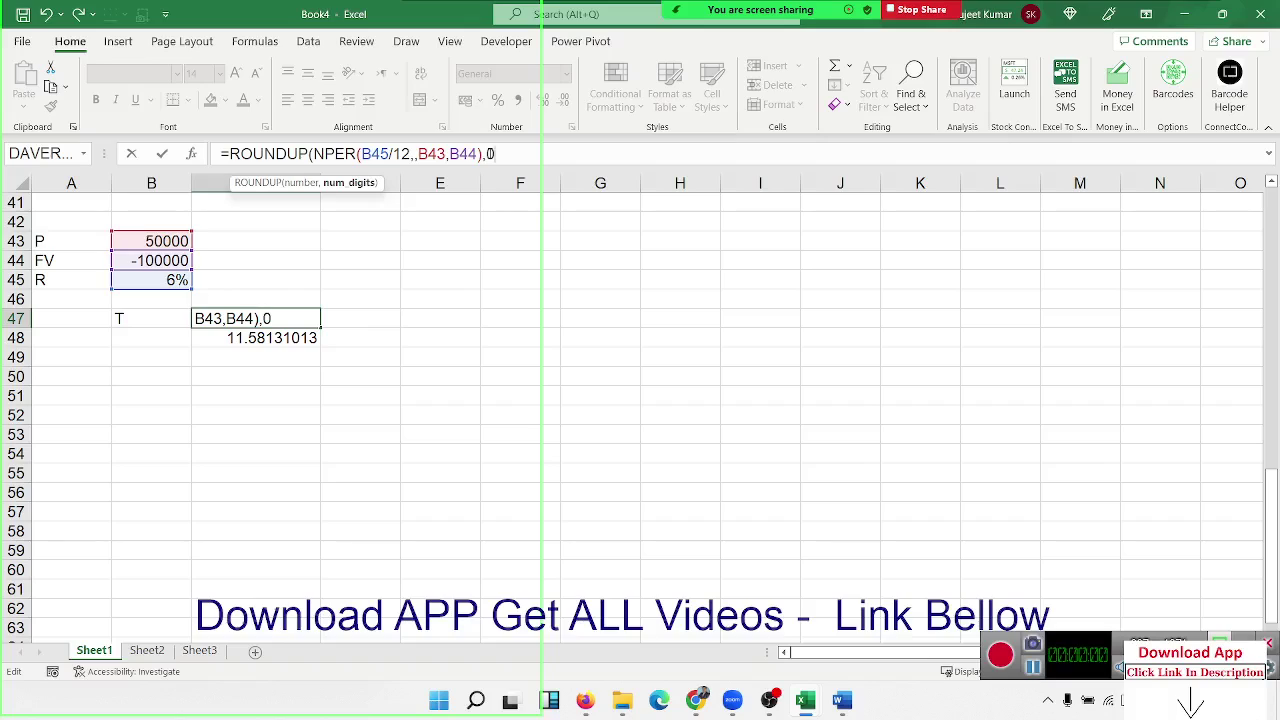
type(")")
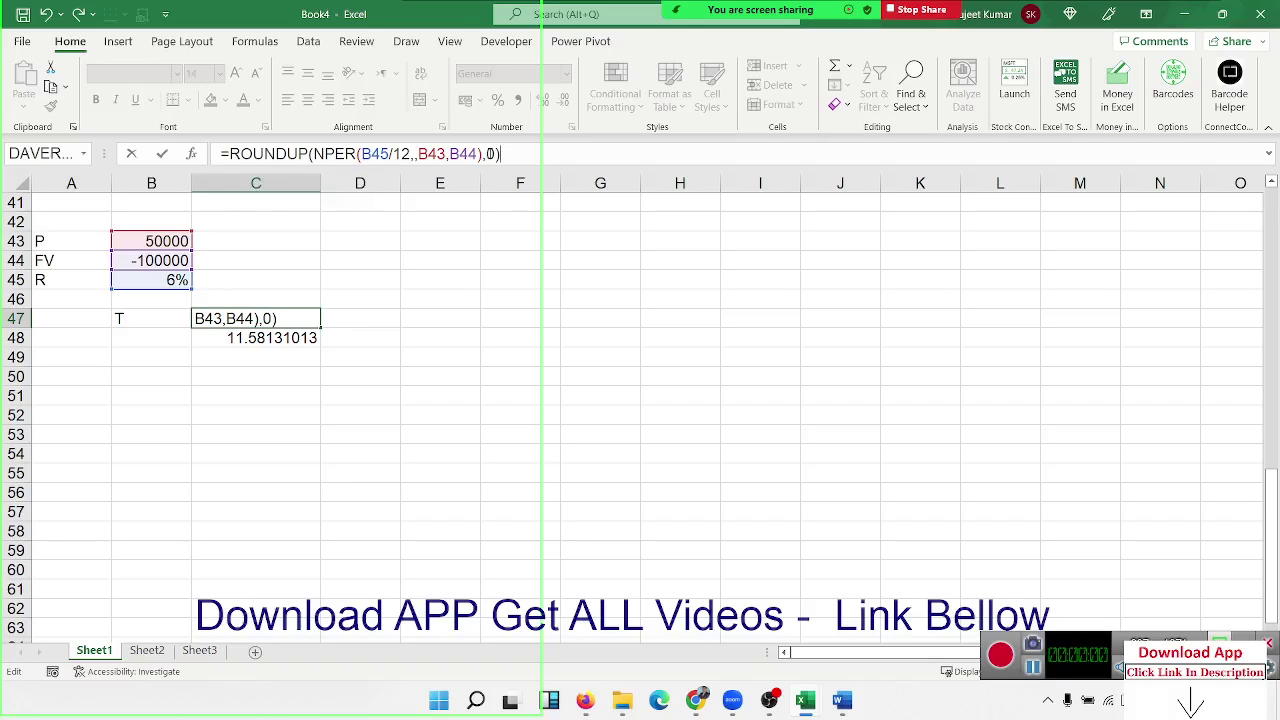
key("Return")
key("Up")
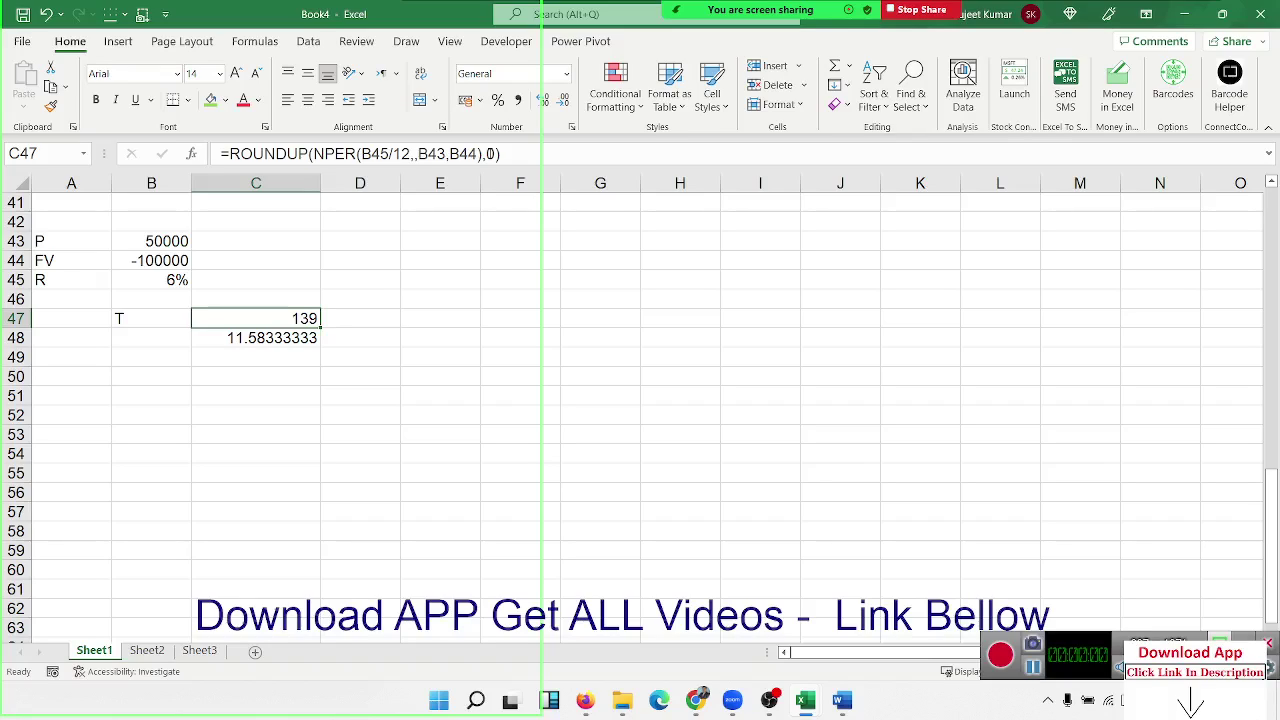
left_click(344, 370)
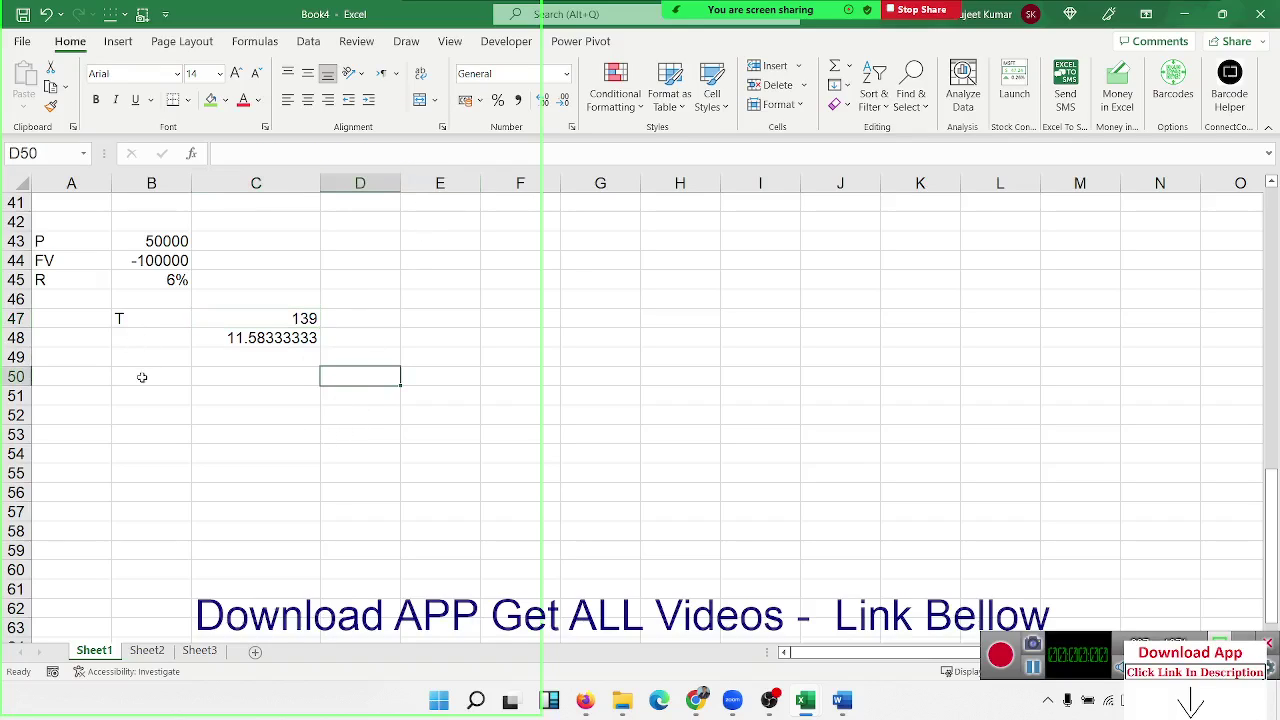
Copy the FV, Rate and T input cells.
scroll(142, 377, "down", 3)
left_click(116, 226)
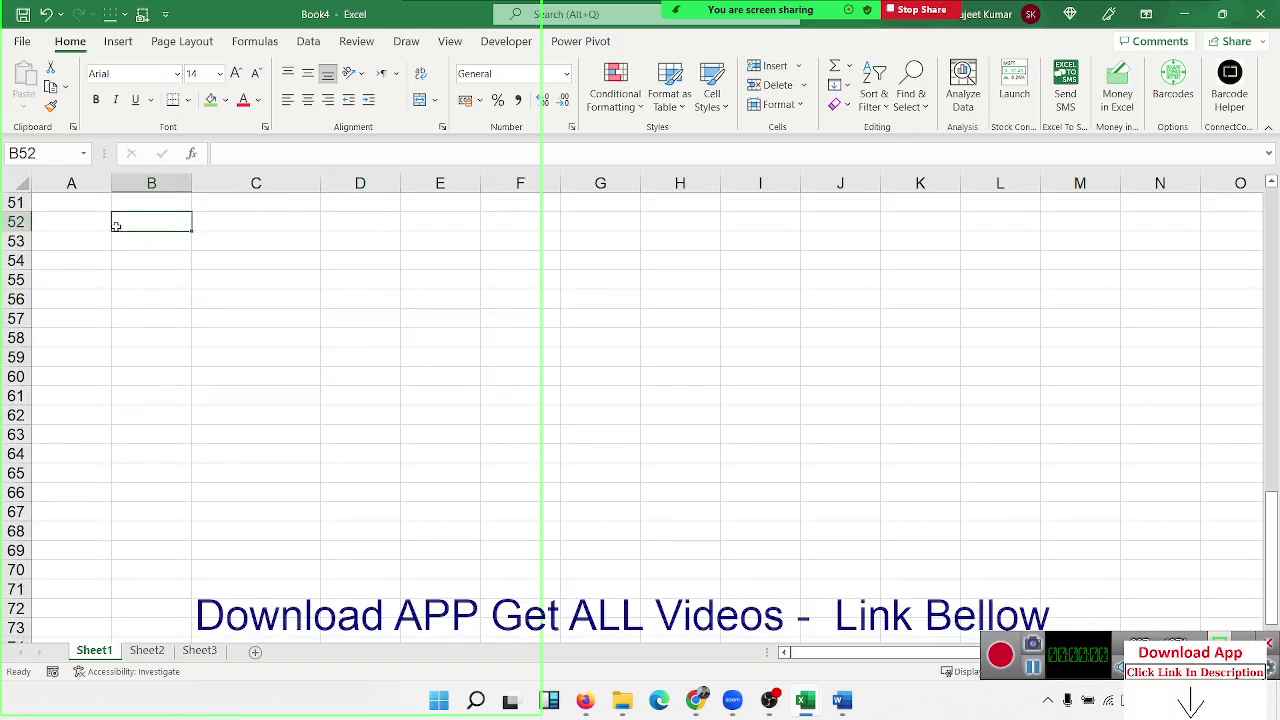
left_click(91, 229)
left_click(127, 226)
left_click(72, 222)
left_click(130, 224)
left_click(102, 218)
scroll(90, 215, "up", 3)
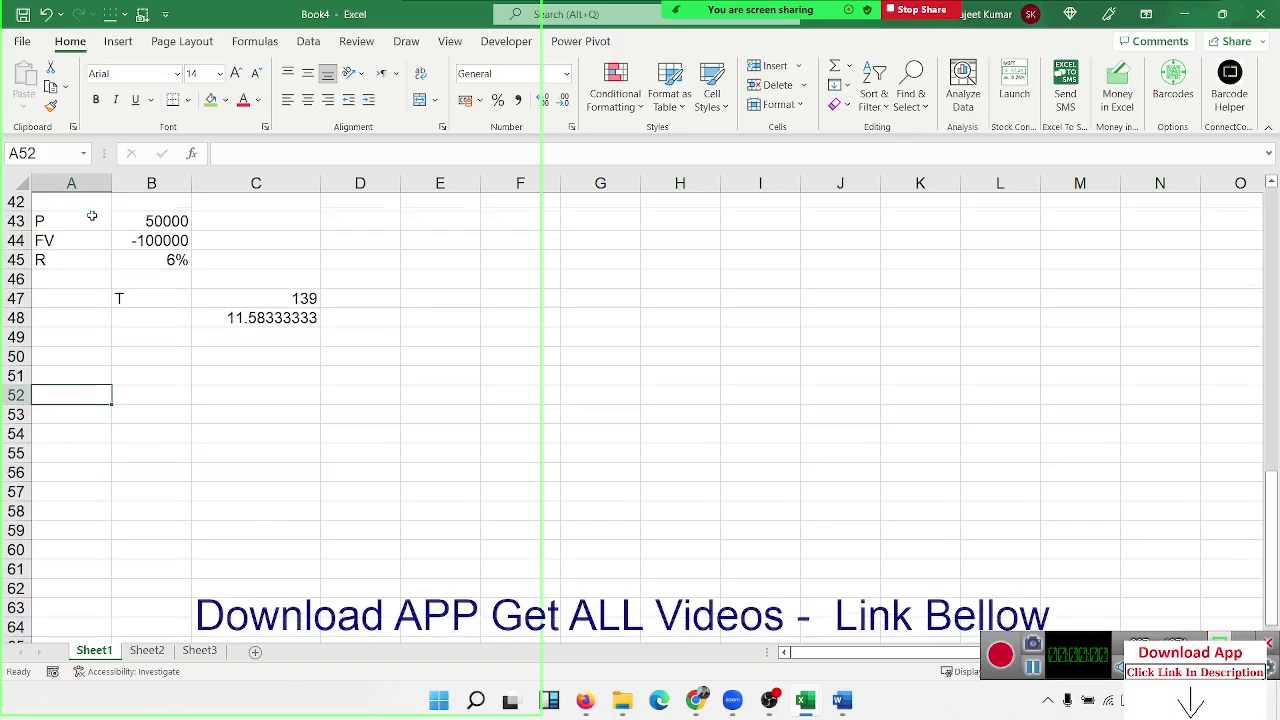
scroll(150, 250, "up", 4)
mouse_move(178, 280)
left_mouse_down()
mouse_move(65, 258)
mouse_move(65, 245)
left_mouse_up()
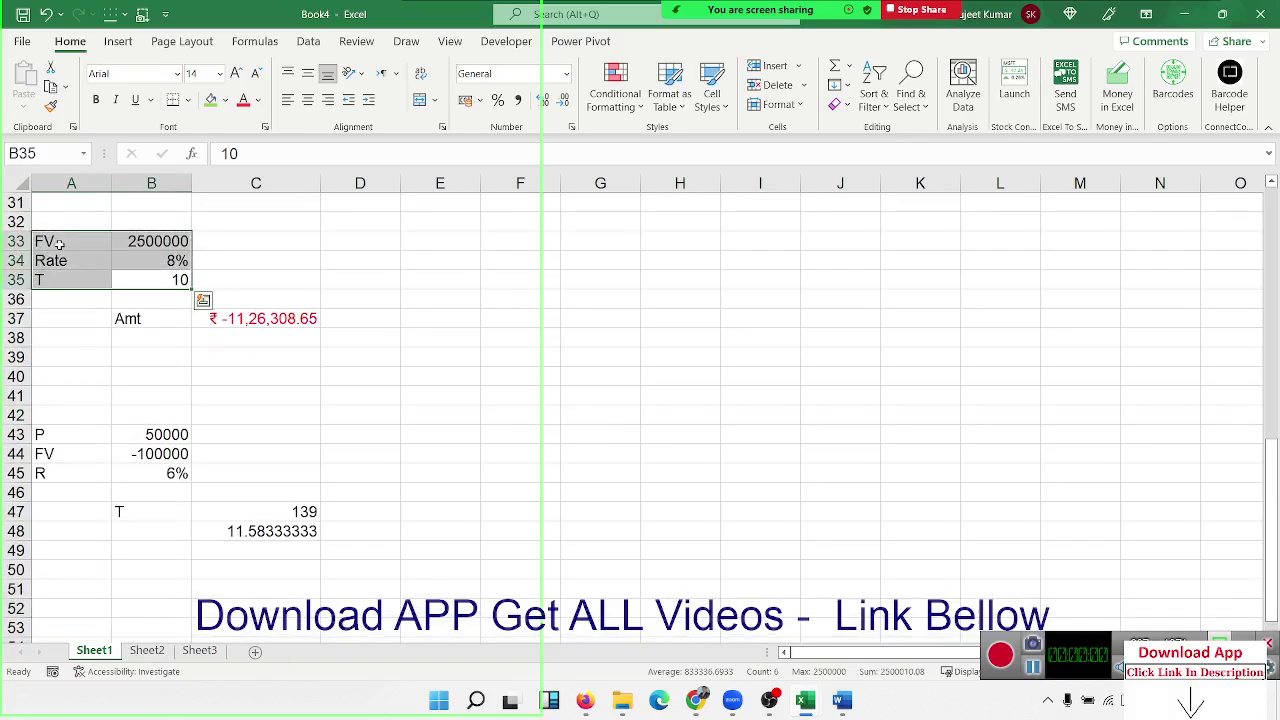
key("ctrl+c")
Copy the P, FV and R inputs in A43:B45 and paste them at A54.
scroll(105, 343, "down", 3)
scroll(107, 343, "up", 2)
scroll(107, 343, "up", 1)
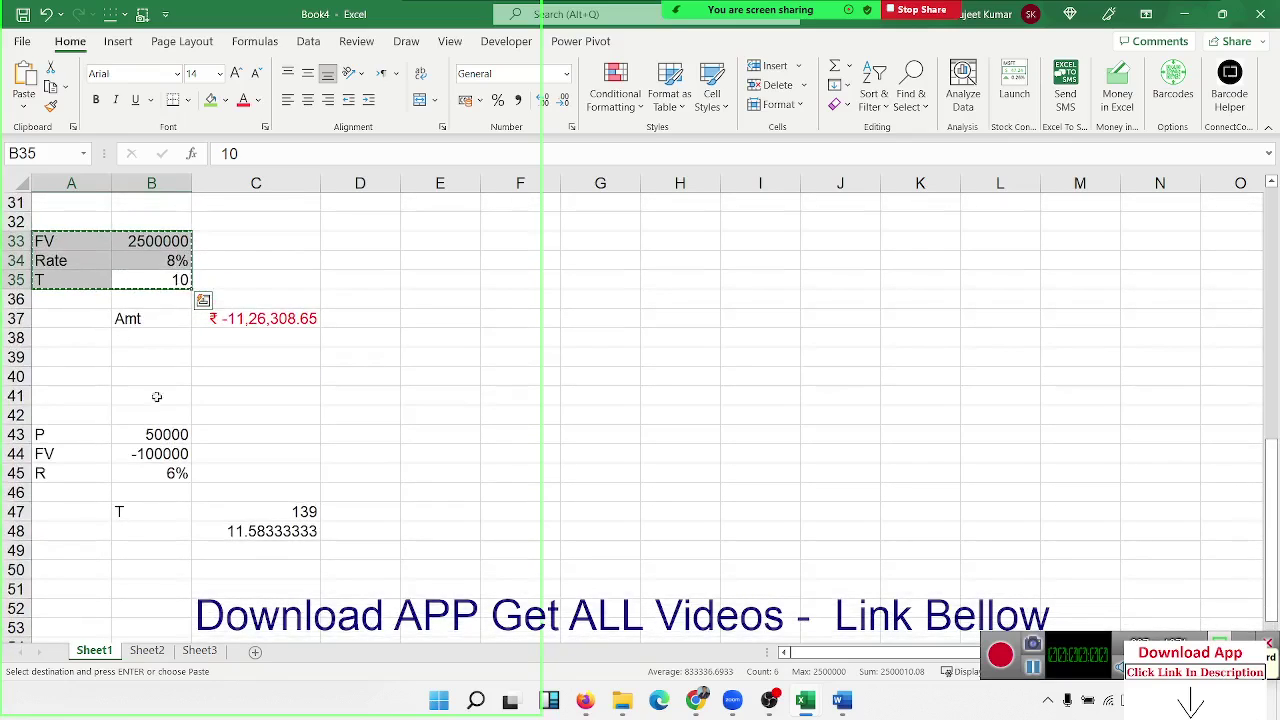
left_click_drag(170, 473, 65, 435)
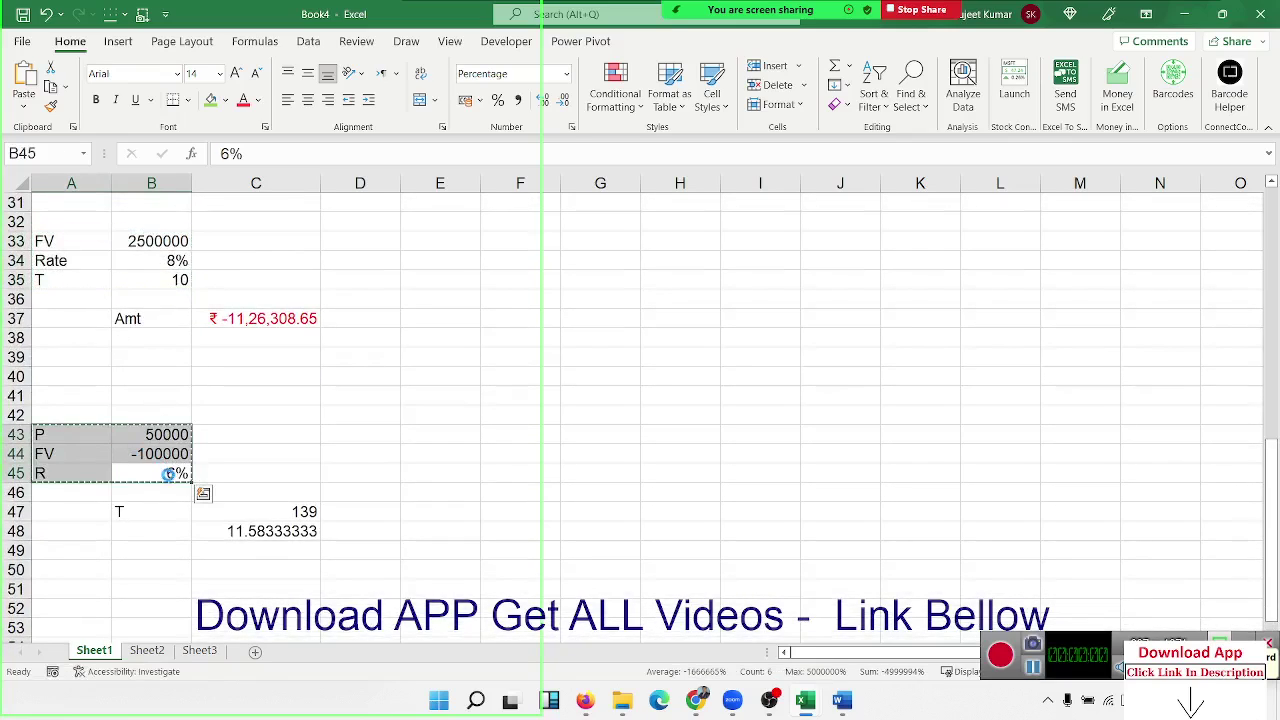
key("ctrl+c")
scroll(171, 483, "down", 3)
left_click(94, 454)
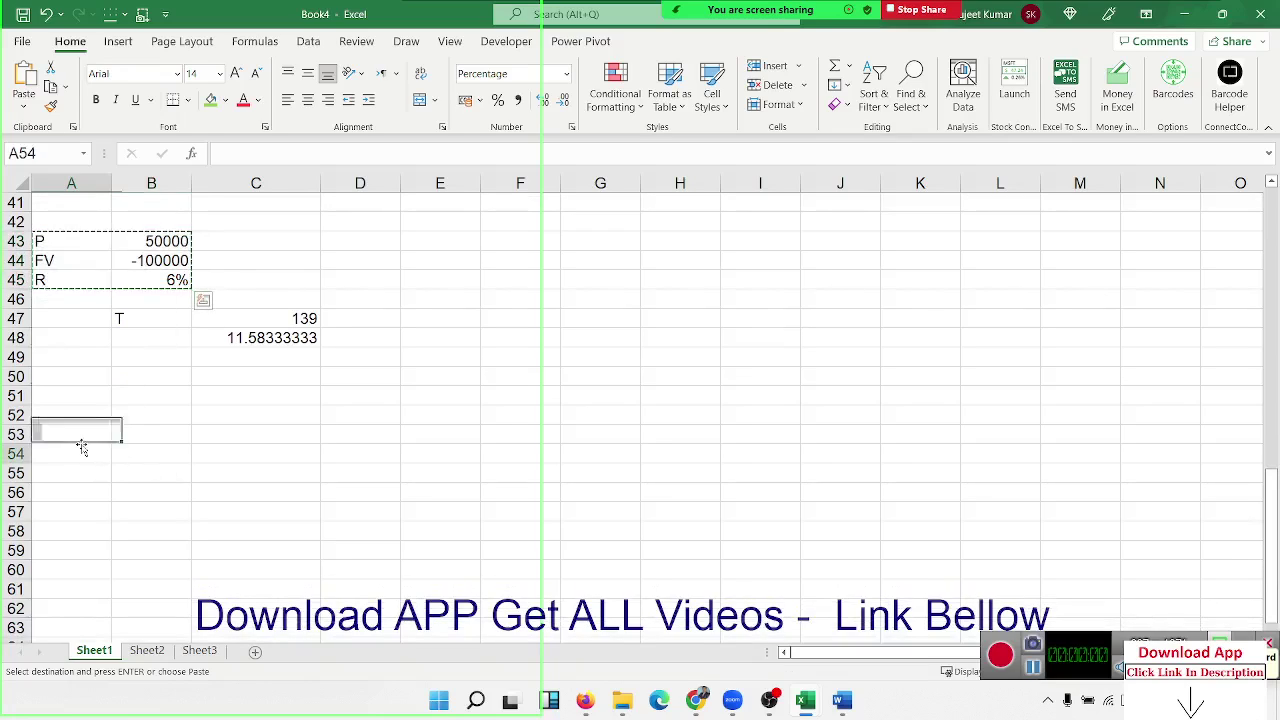
key("ctrl+v")
scroll(127, 441, "down", 3)
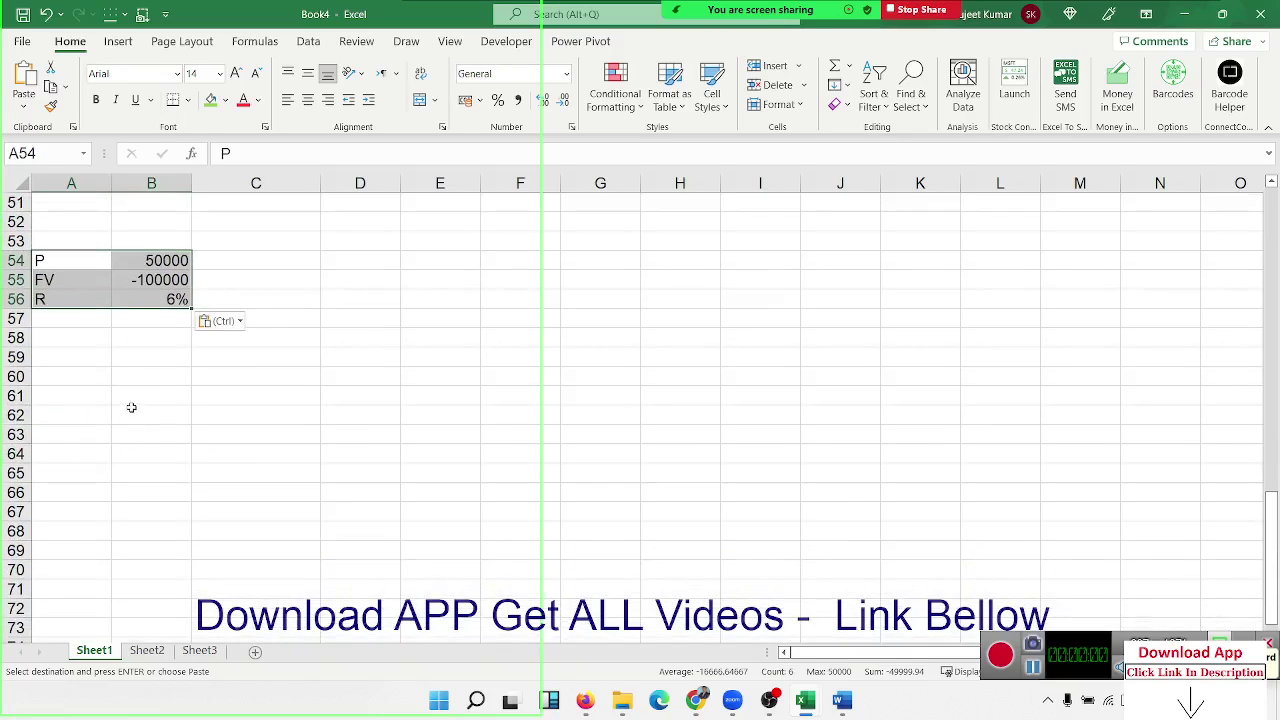
left_click(220, 284)
Relabel A56 as T with the value 8 in General number format.
left_click(102, 298)
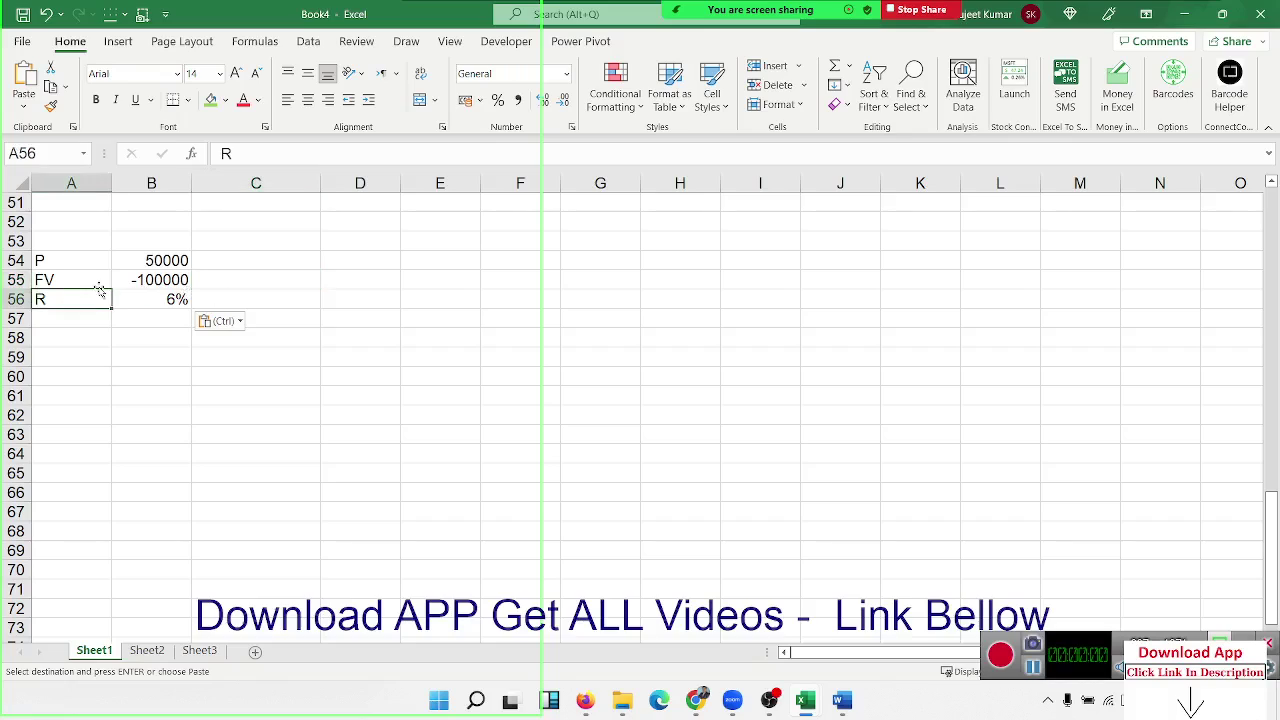
type("T")
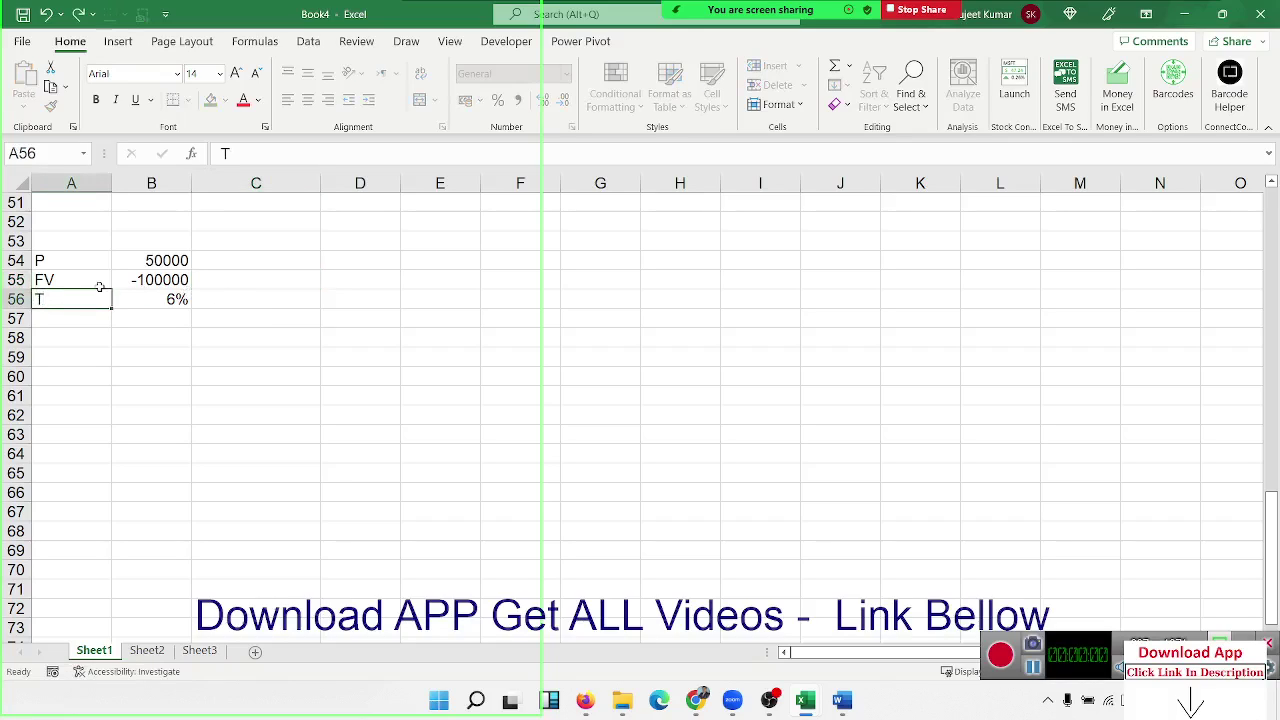
key("Tab")
type("8")
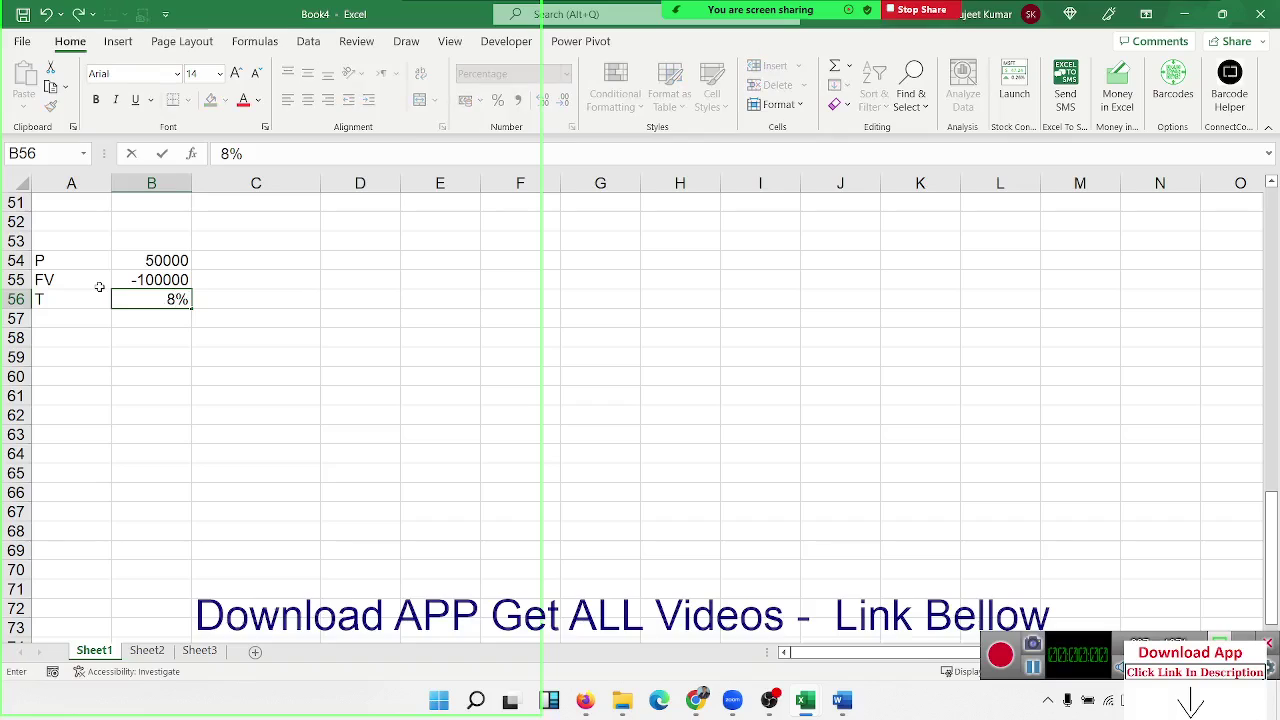
key("Delete")
key("Return")
key("Up")
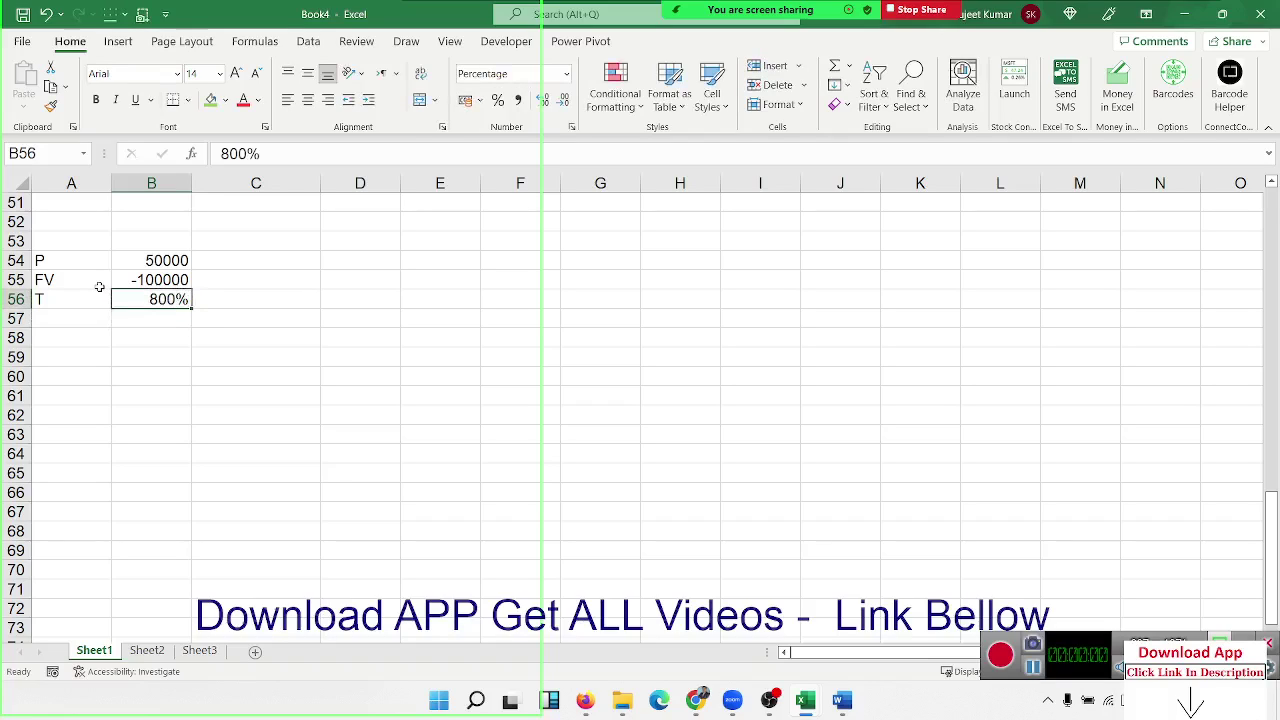
key("ctrl+shift+asciitilde")
Type the label Rate in B58.
key("Up")
key("Up")
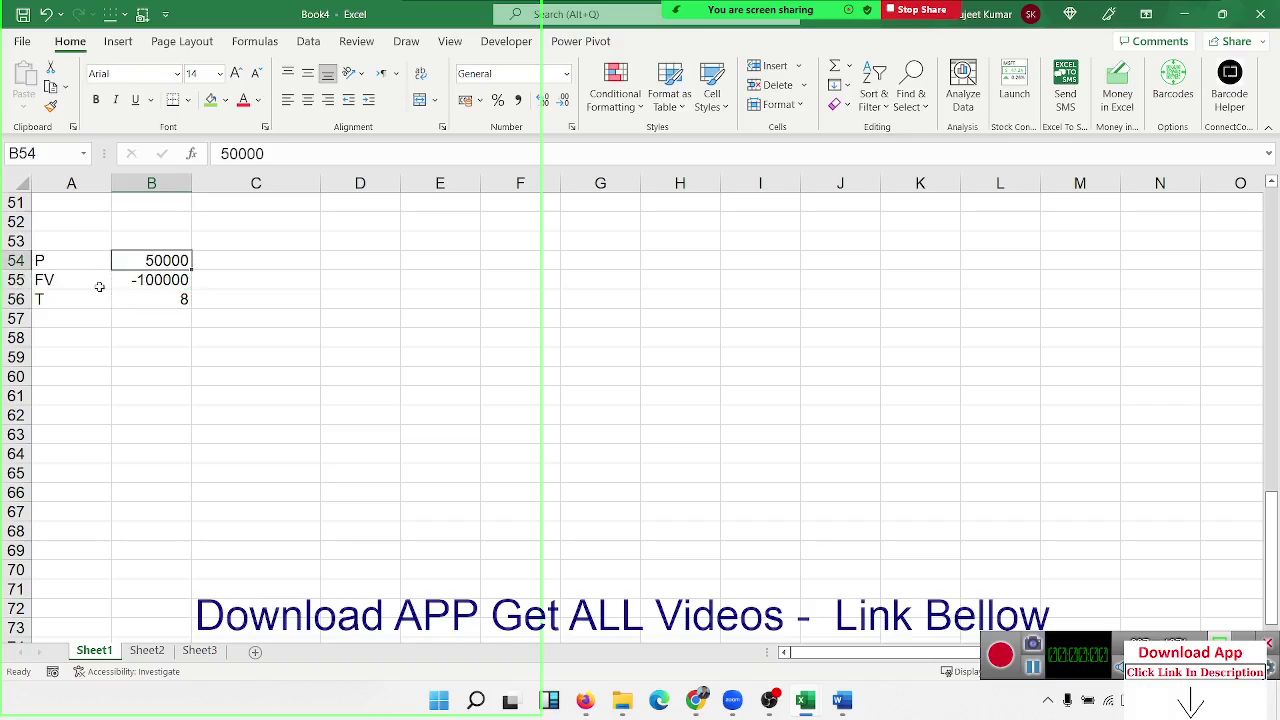
key("Down")
key("Down")
key("Down")
key("Down")
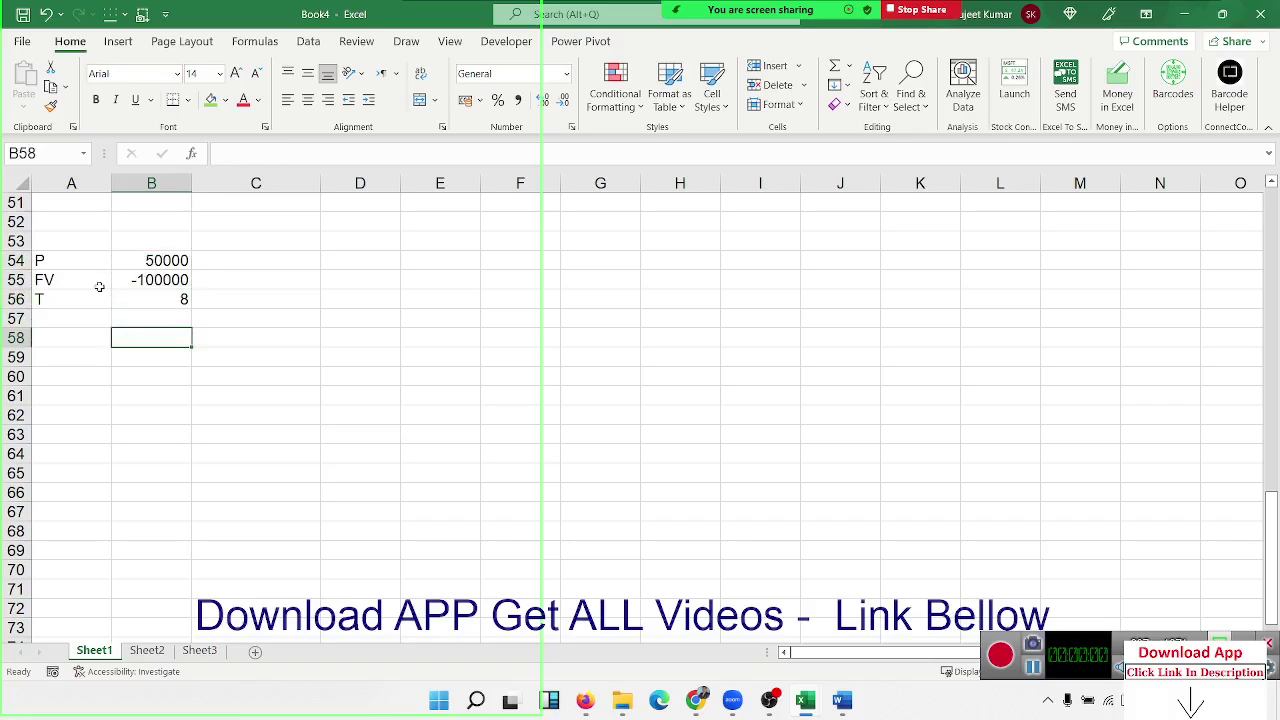
type("Rate")
key("Tab")
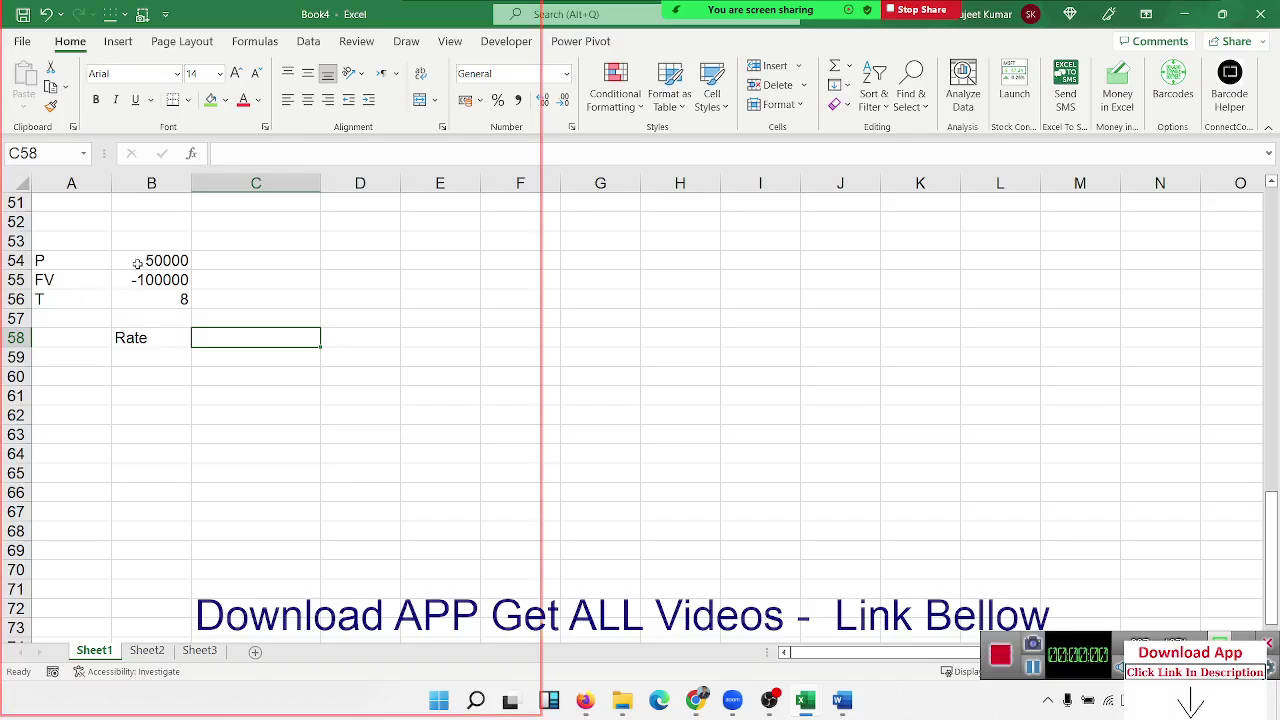
Enter =RATE(B56*12,,B54,B55) in C58, giving a monthly rate of 1%.
left_click(139, 262)
left_click(163, 284)
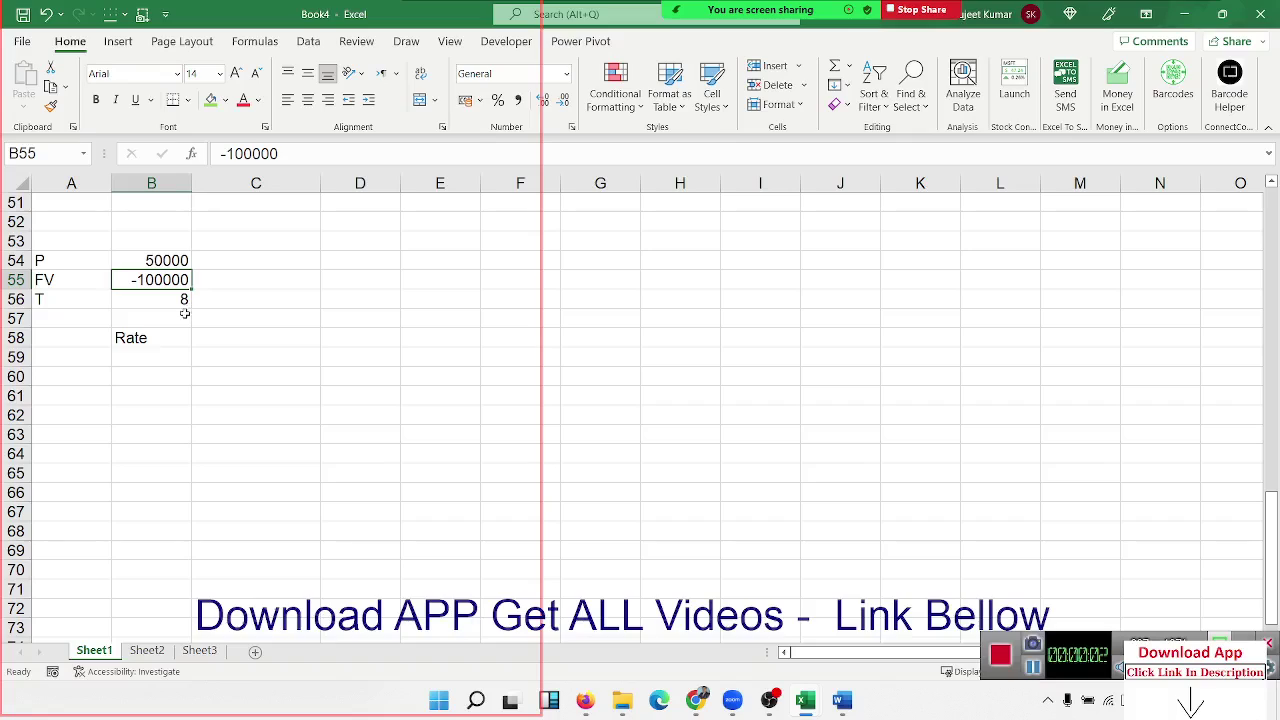
left_click(165, 302)
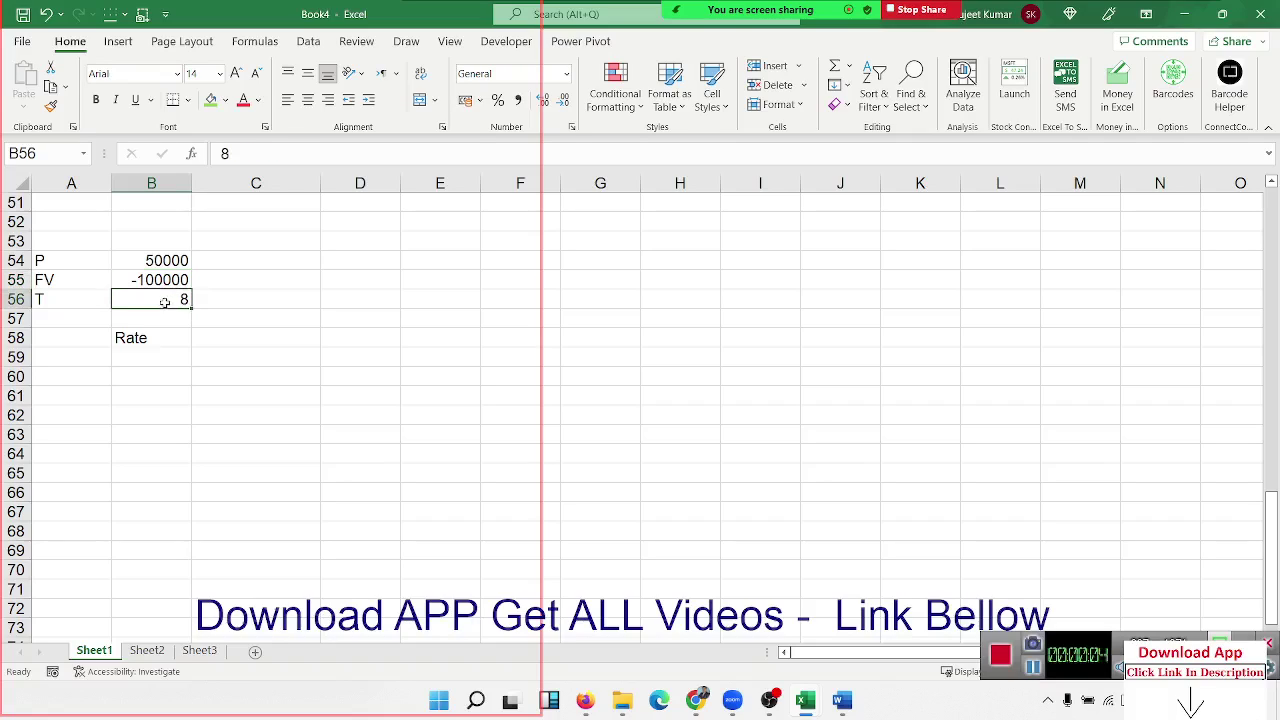
left_click(206, 338)
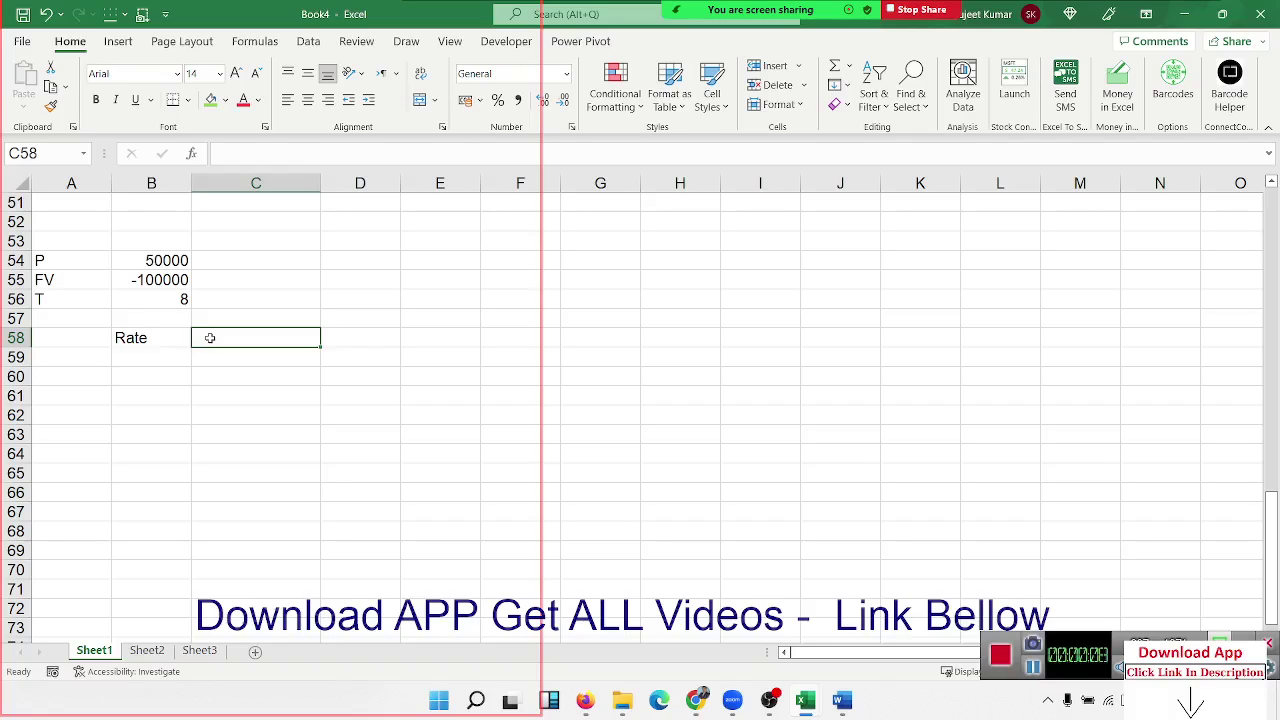
type("=r")
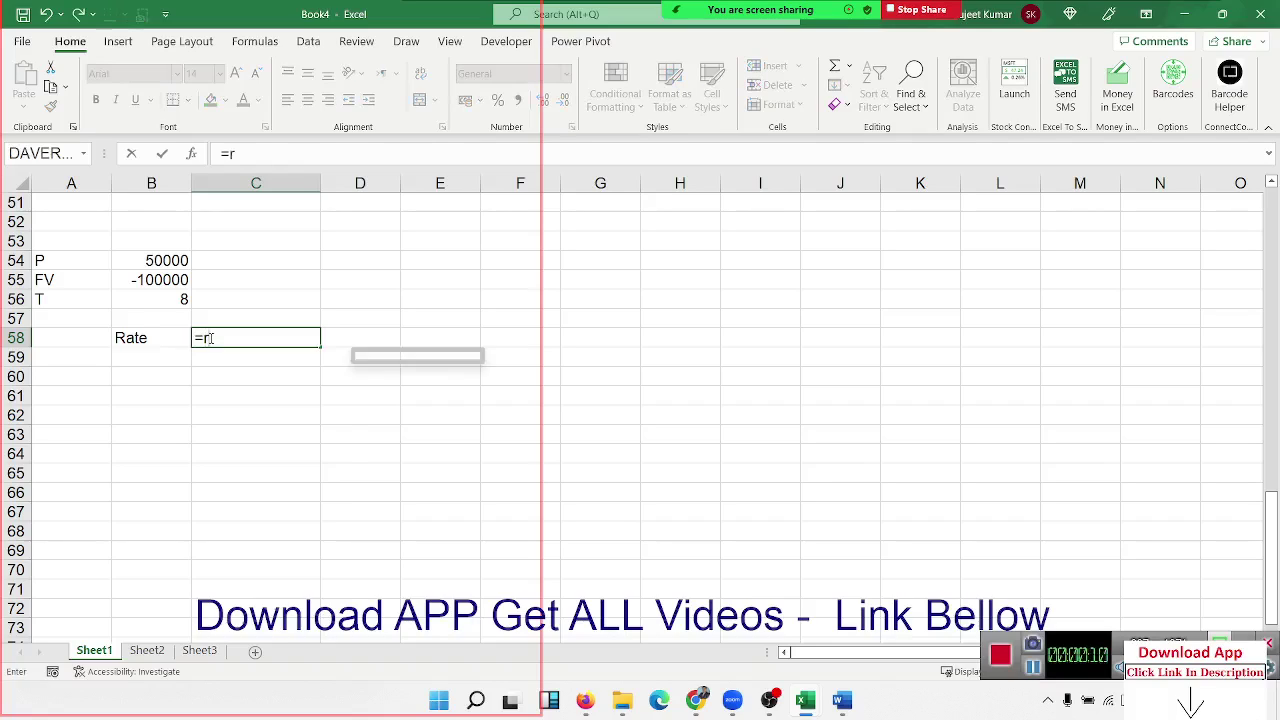
type("ate")
key("Tab")
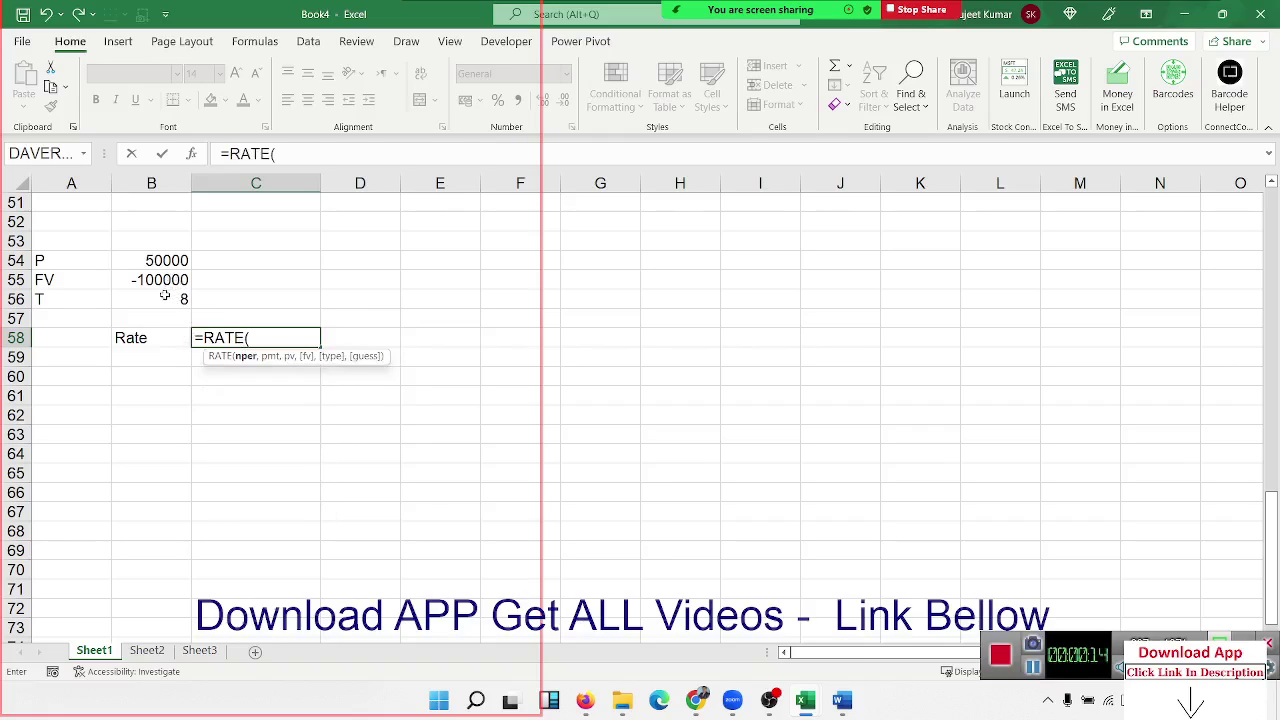
left_click(165, 297)
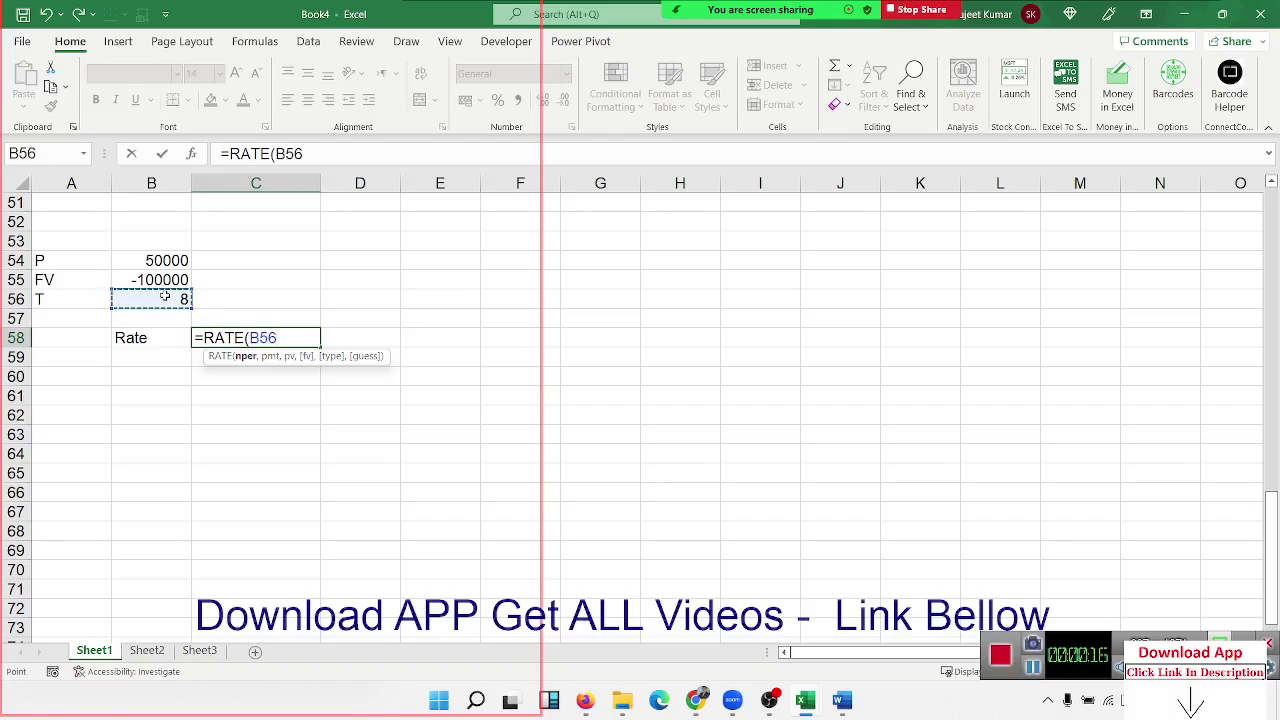
type("*12,")
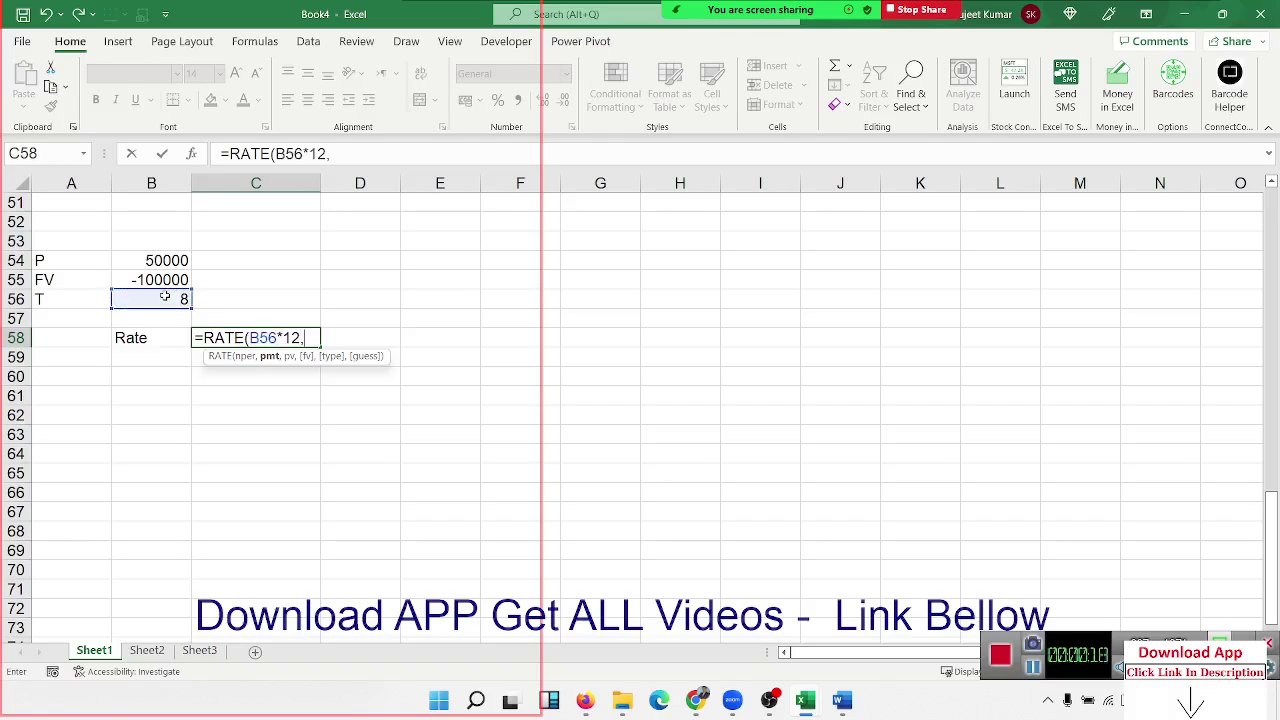
type(",")
left_click(165, 262)
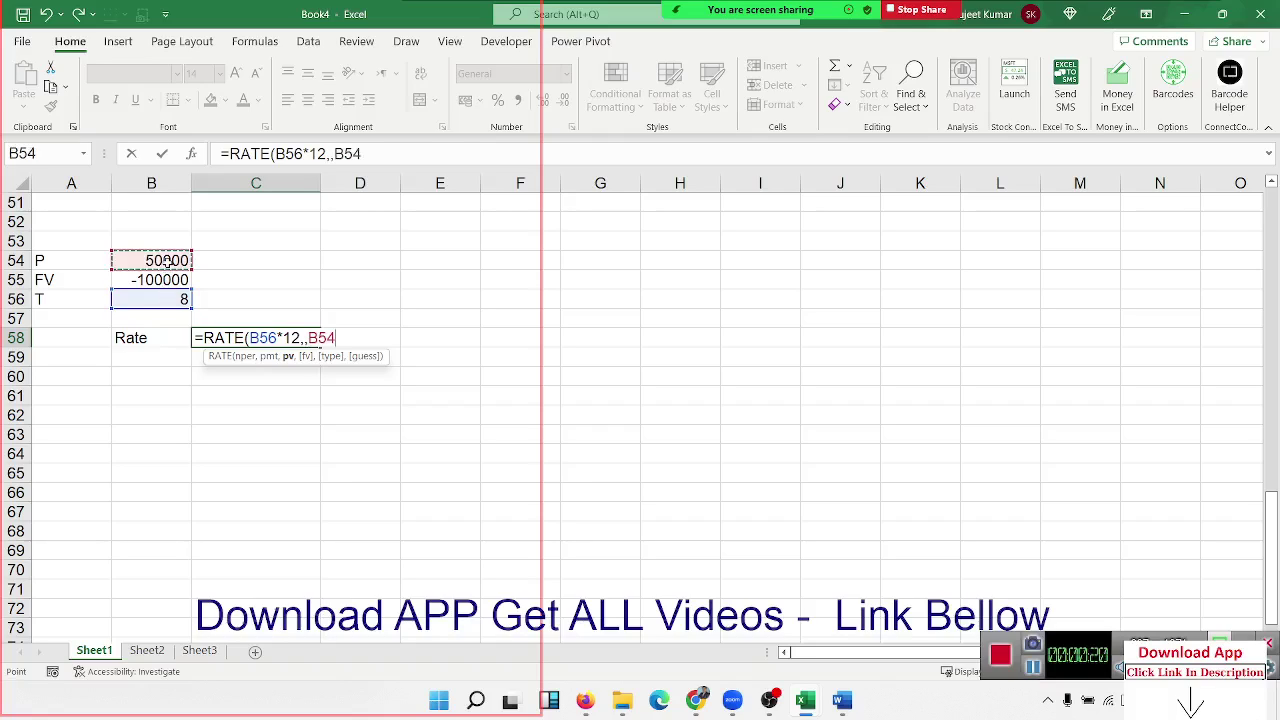
type(",")
left_click(164, 276)
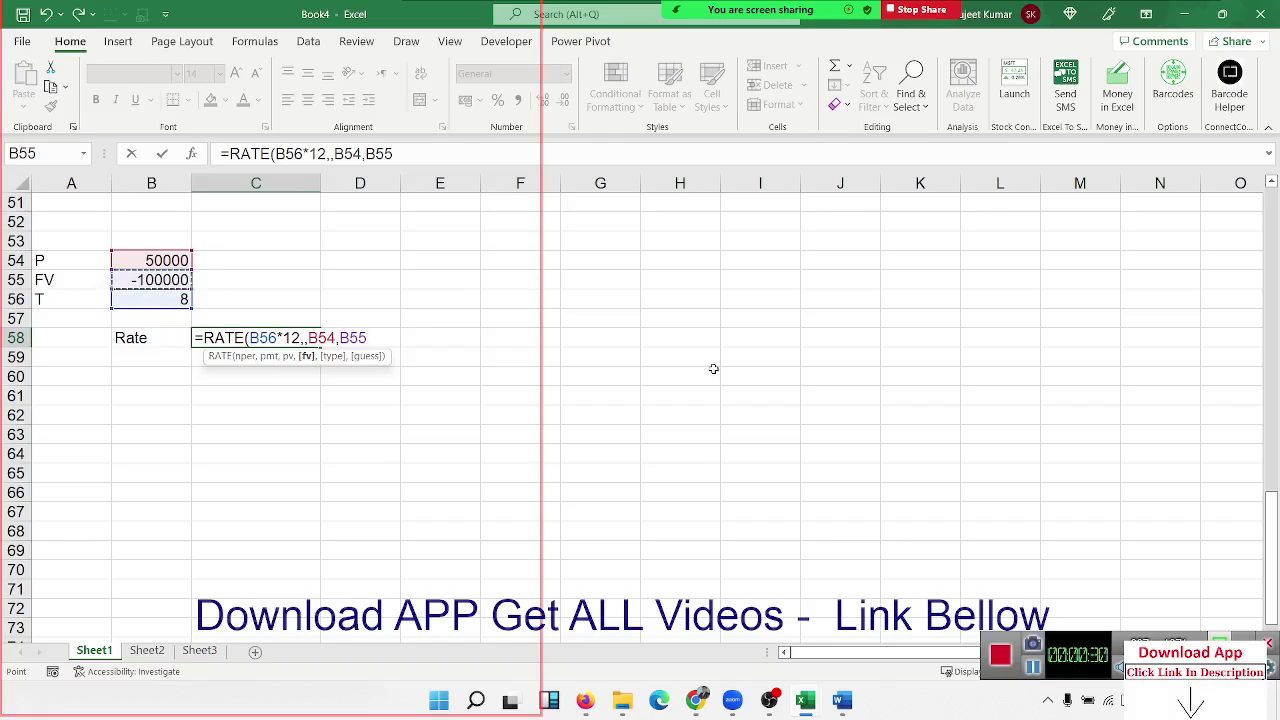
key("Return")
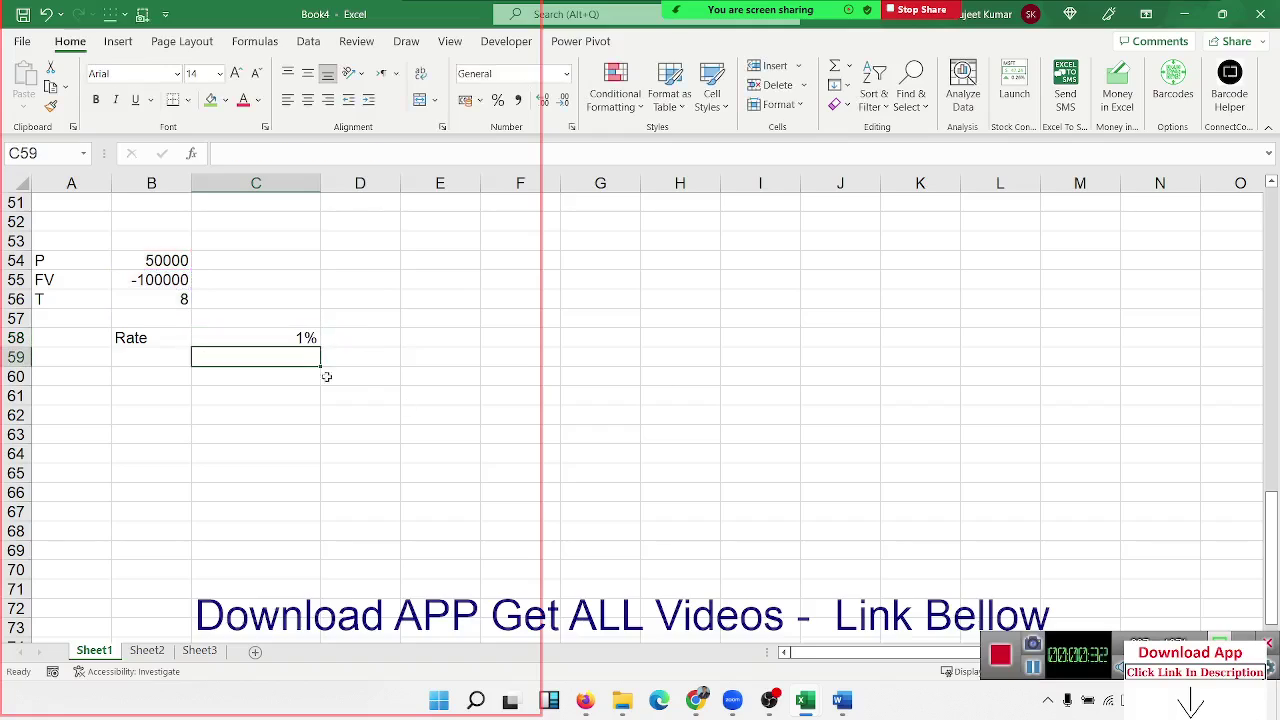
left_click(271, 337)
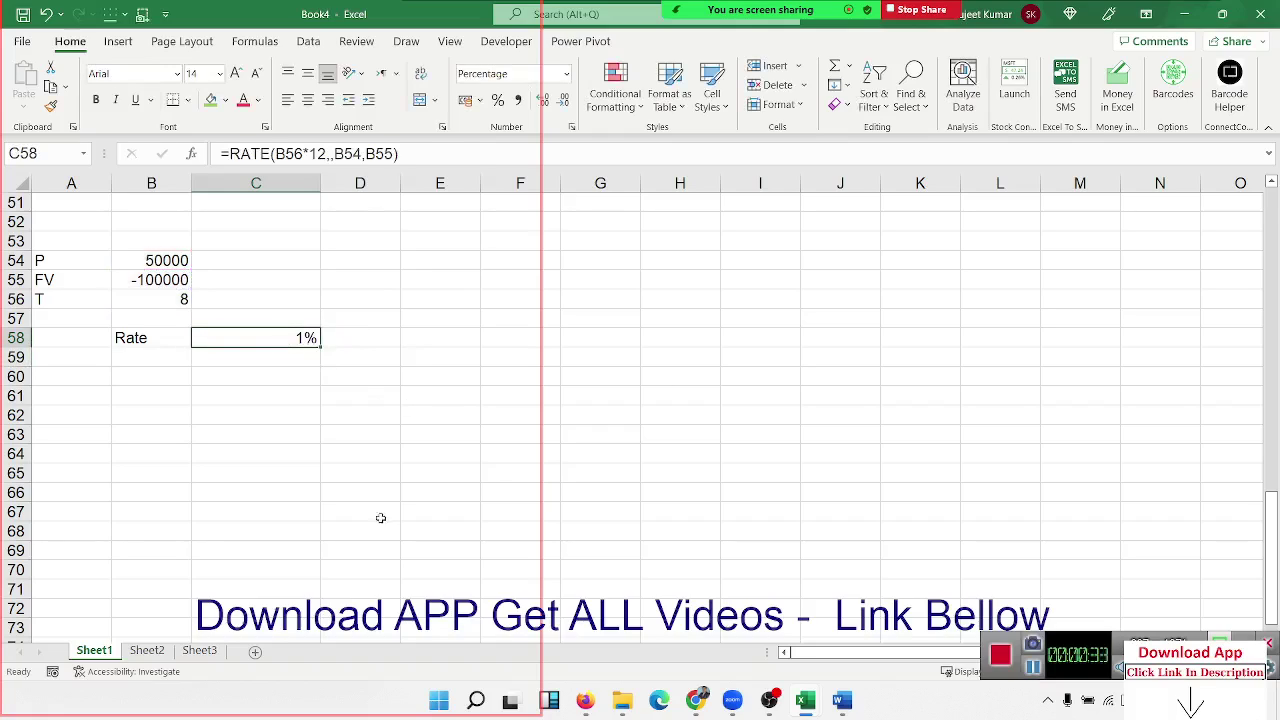
Show C58 with two decimals (0.72%) and enter =C58*12 in D58.
left_click(545, 103)
left_click(545, 103)
left_click(340, 342)
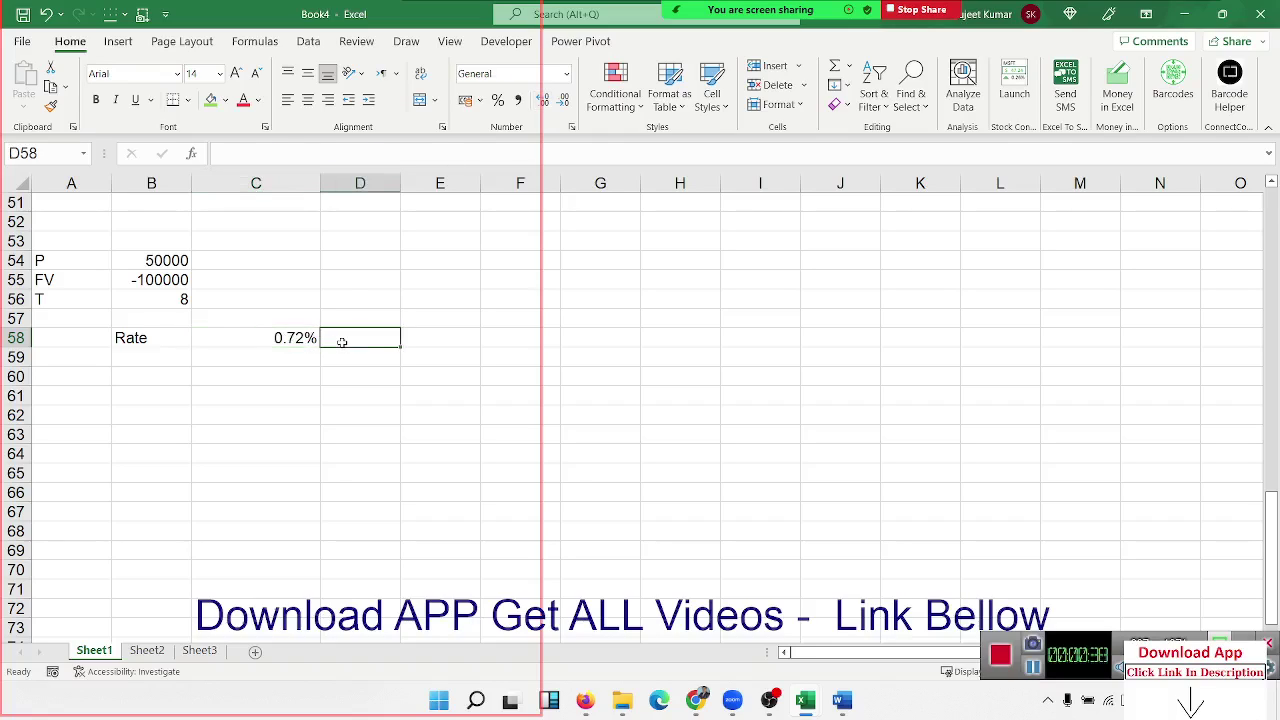
type("=")
key("Left")
type("*")
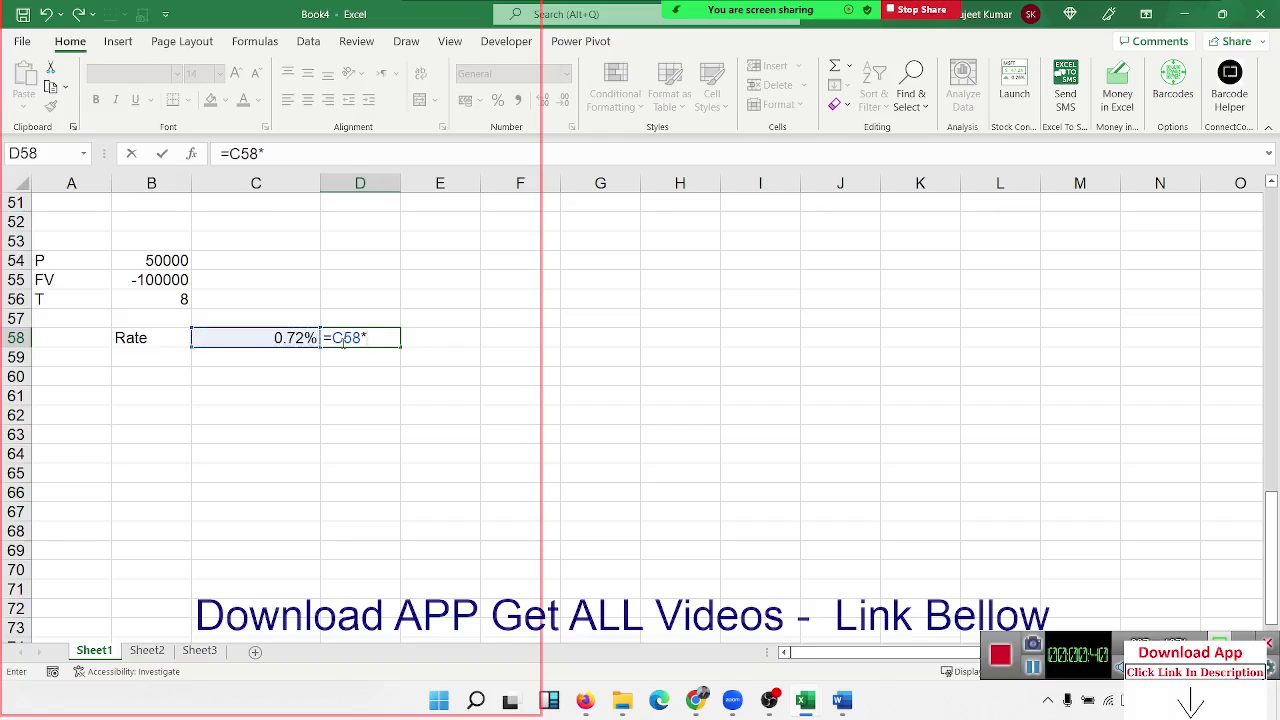
type("12")
key("Return")
Format D58 as a percentage with two decimals, giving 8.70%.
left_click(343, 340)
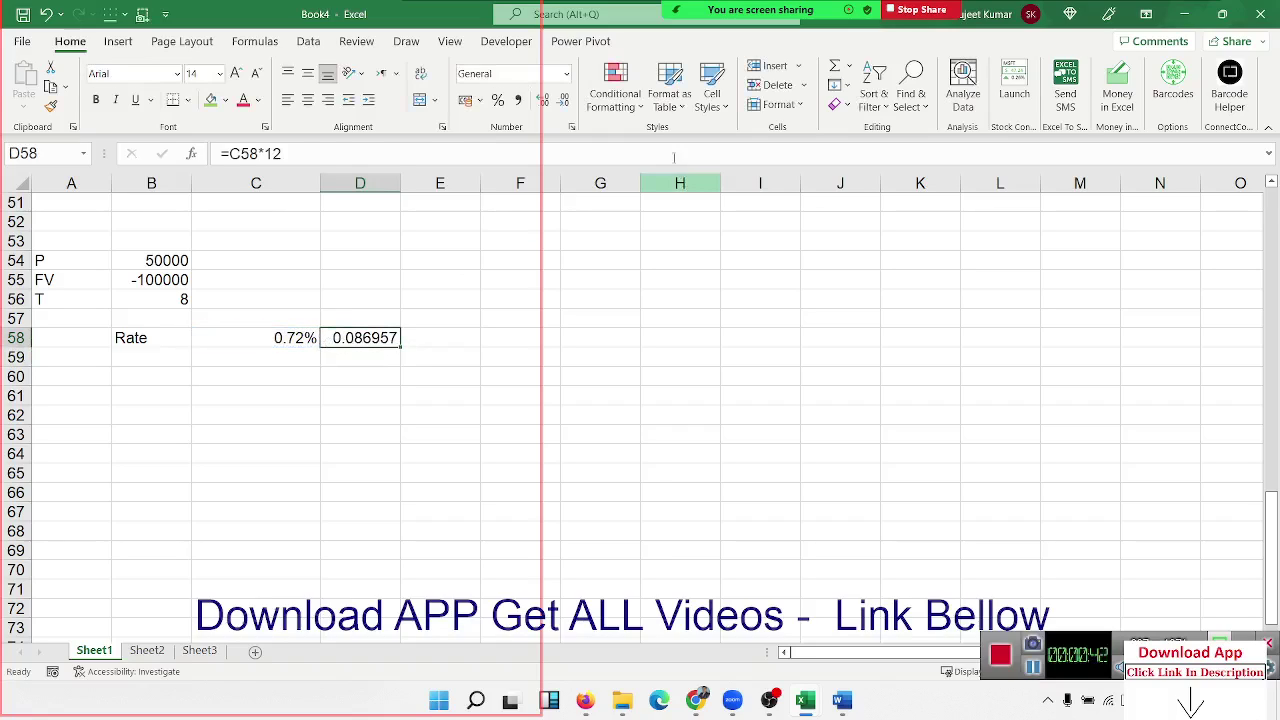
left_click(497, 100)
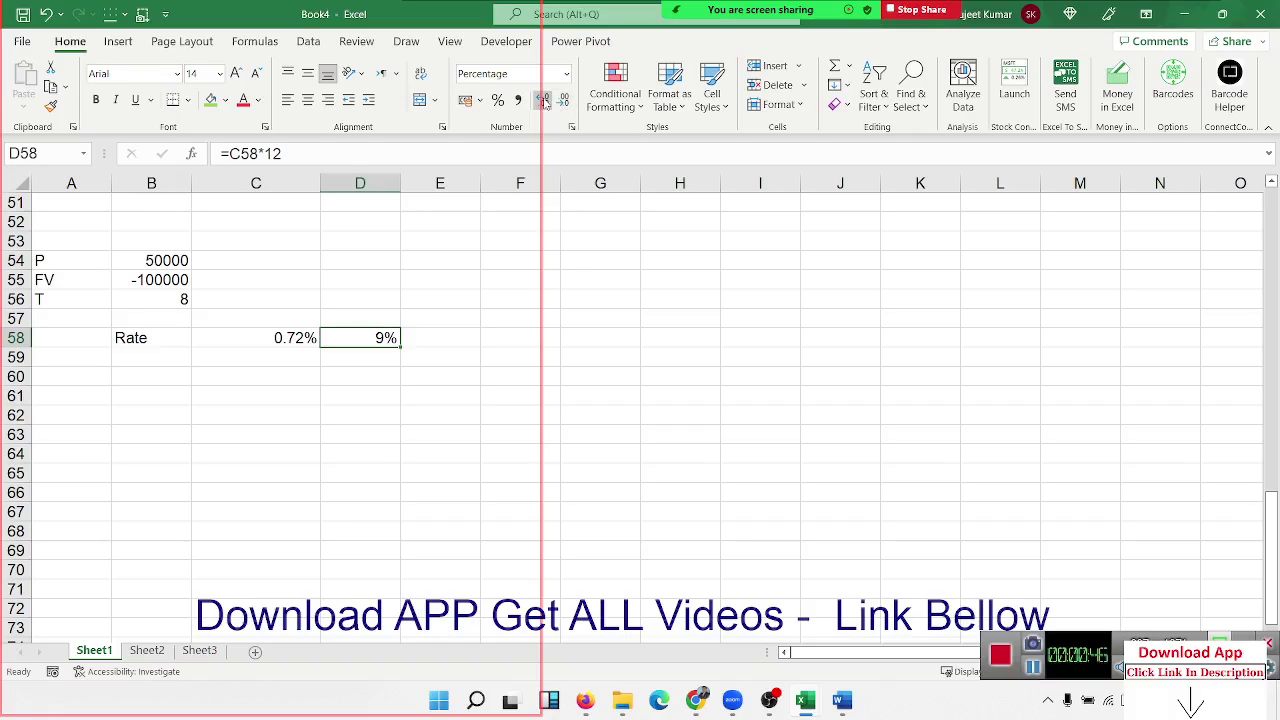
left_click(542, 100)
left_click(542, 100)
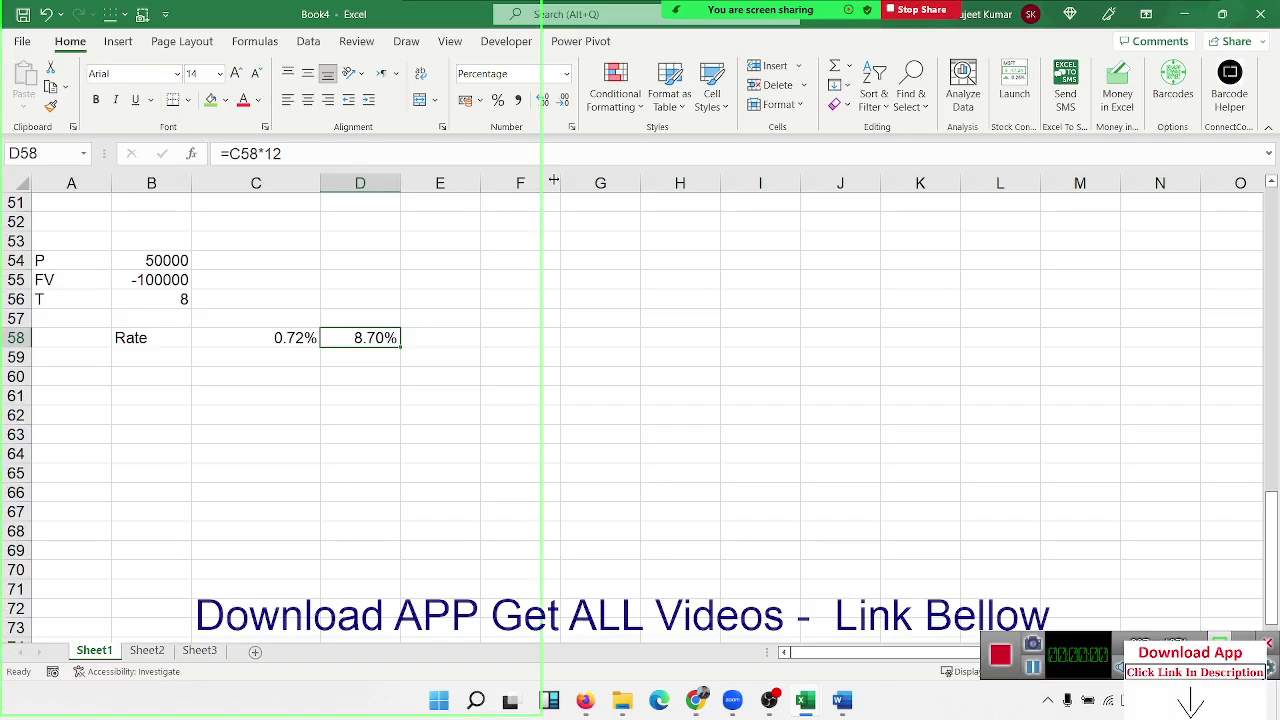
left_click(358, 372)
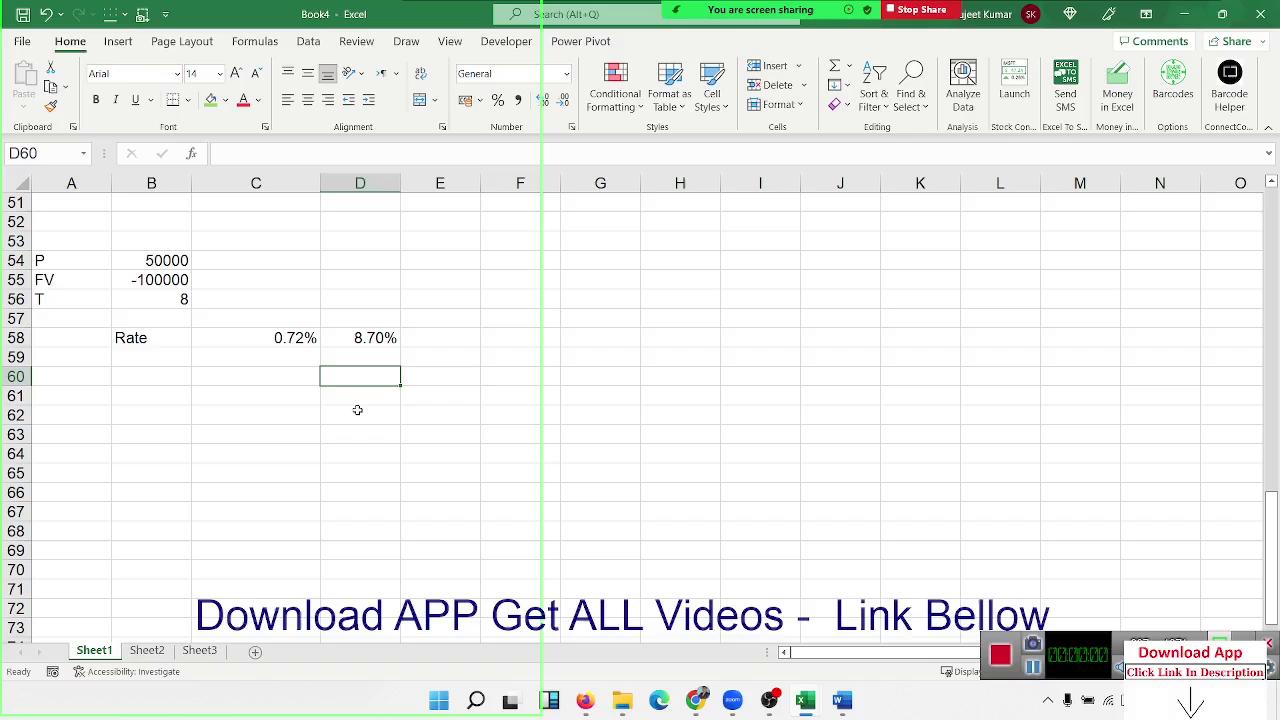
Return to the top and review the B2:B4 inputs and the EMI formula in C6.
scroll(357, 408, "up", 3)
scroll(357, 408, "up", 7)
scroll(357, 403, "up", 7)
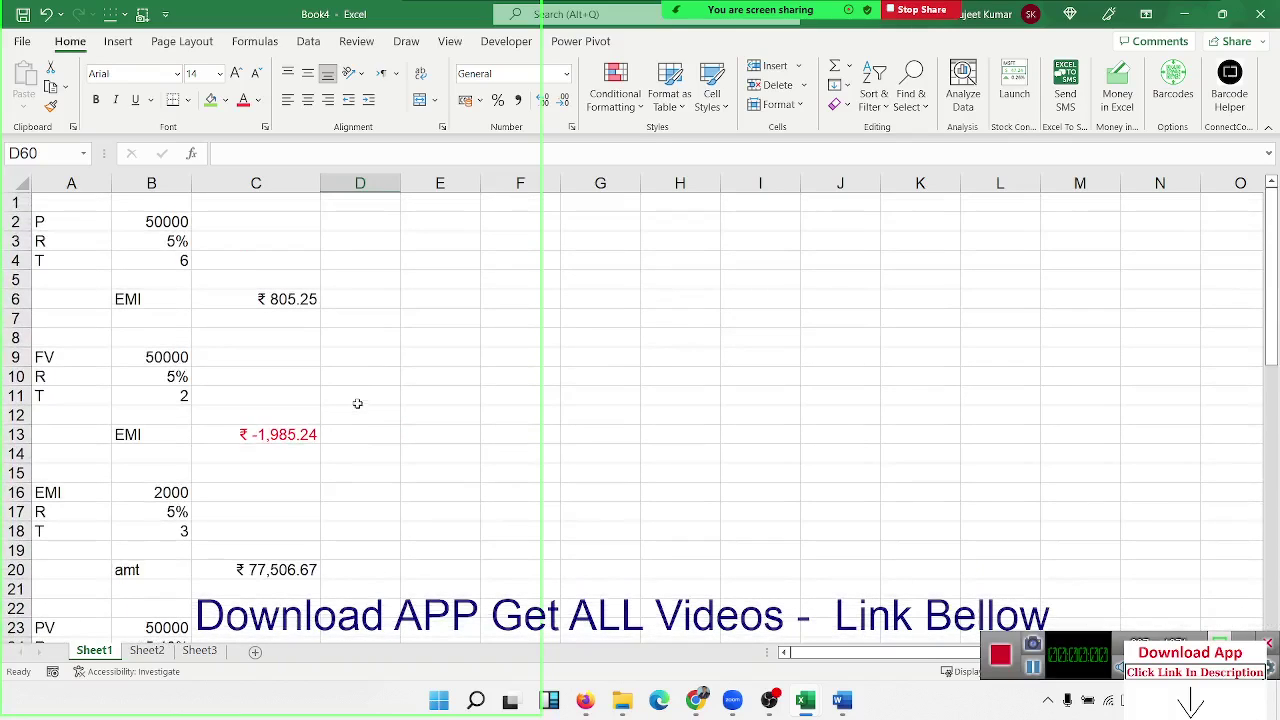
left_click(401, 264)
left_click(307, 294)
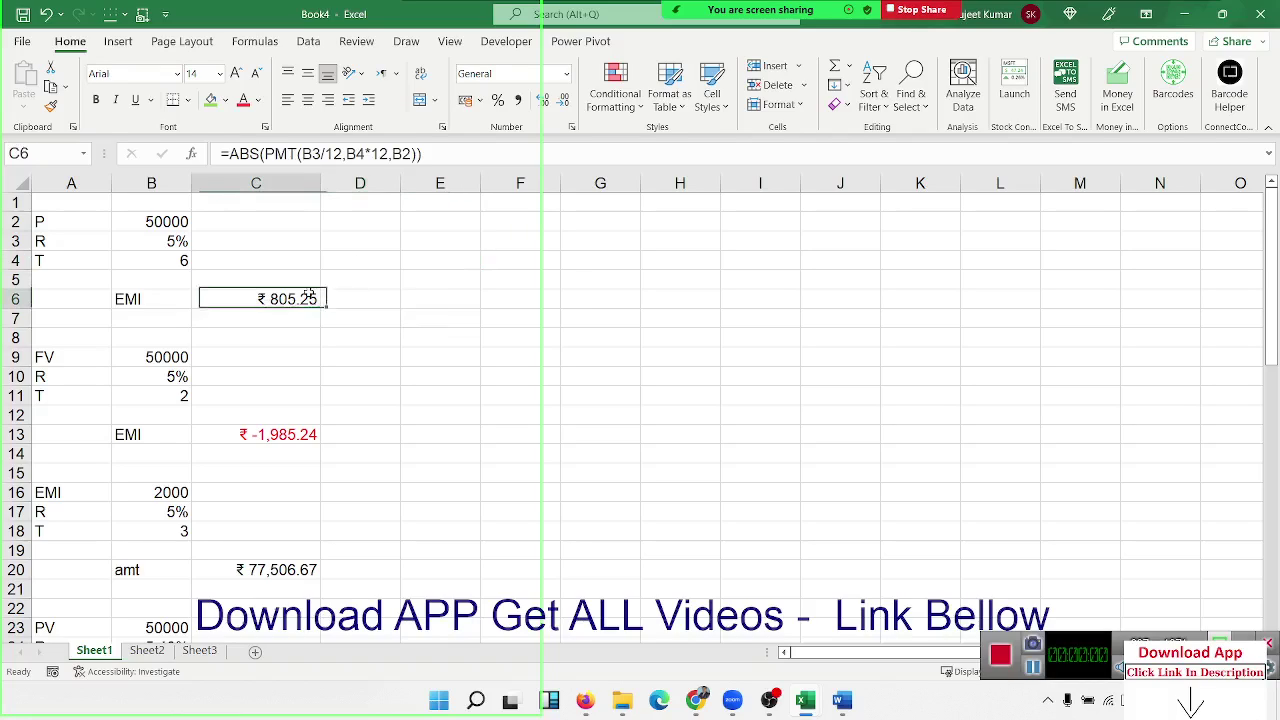
left_click(373, 216)
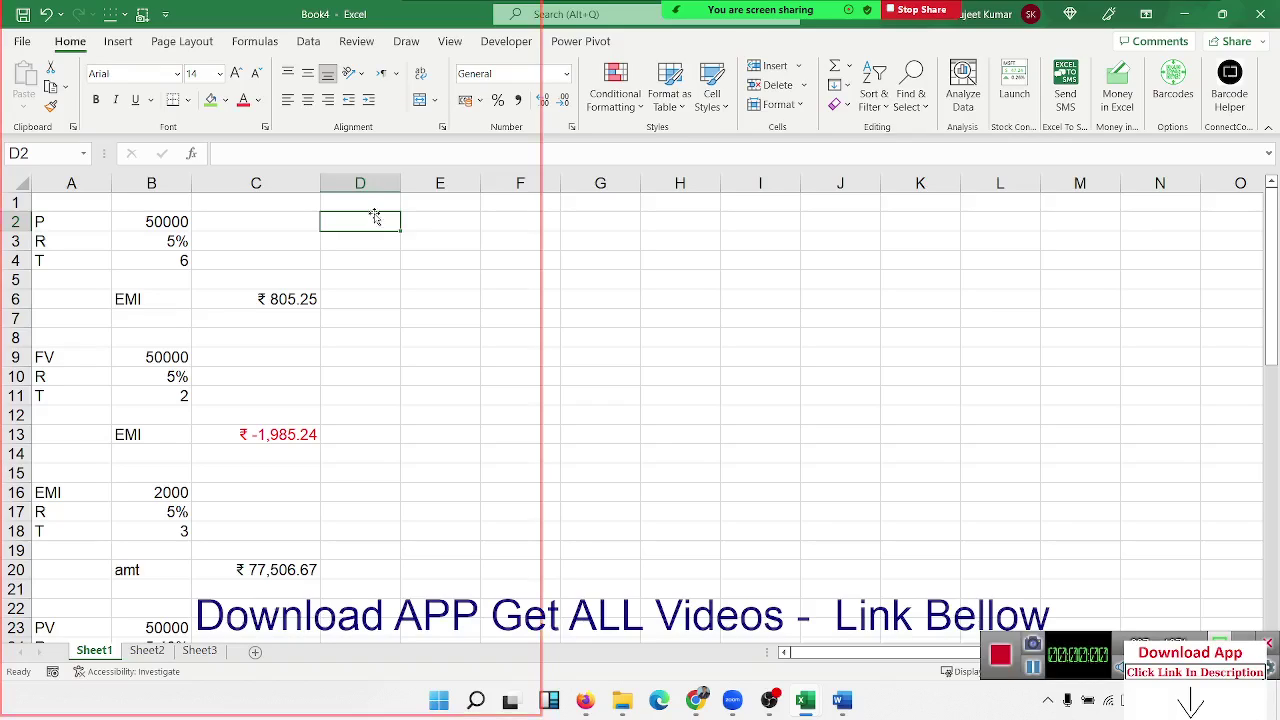
left_click(188, 222)
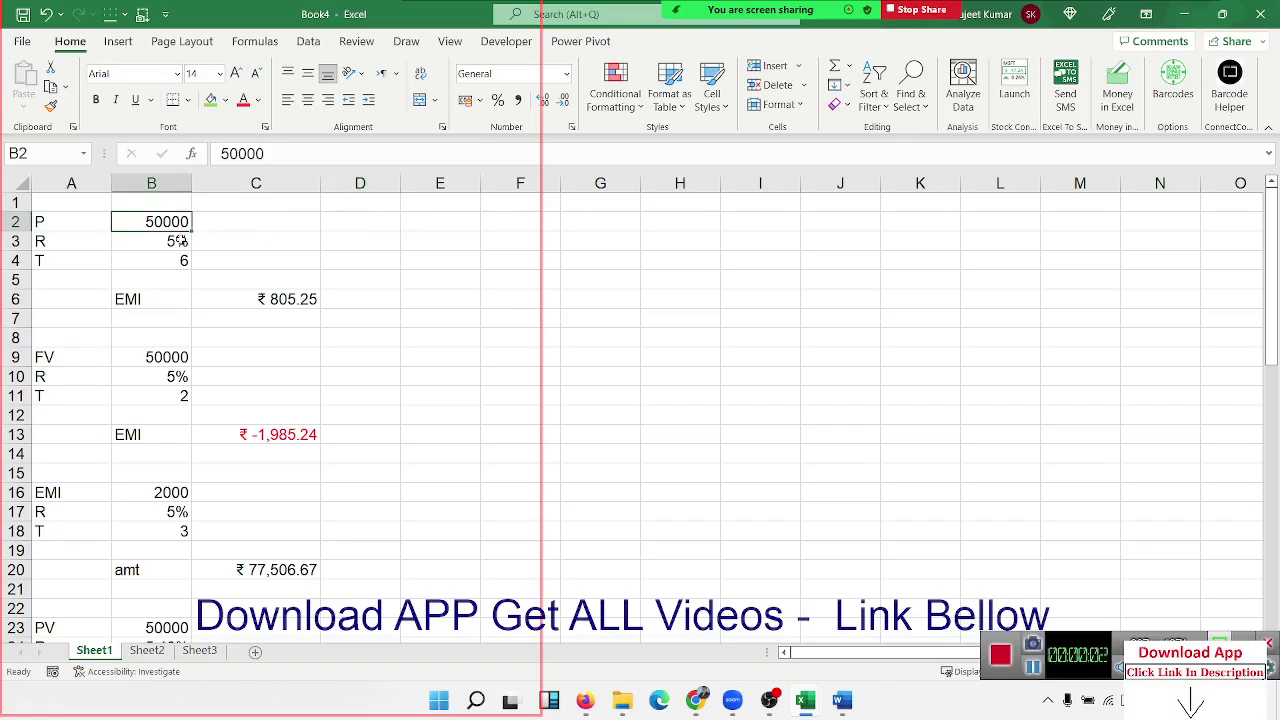
left_click(180, 242)
left_click(175, 262)
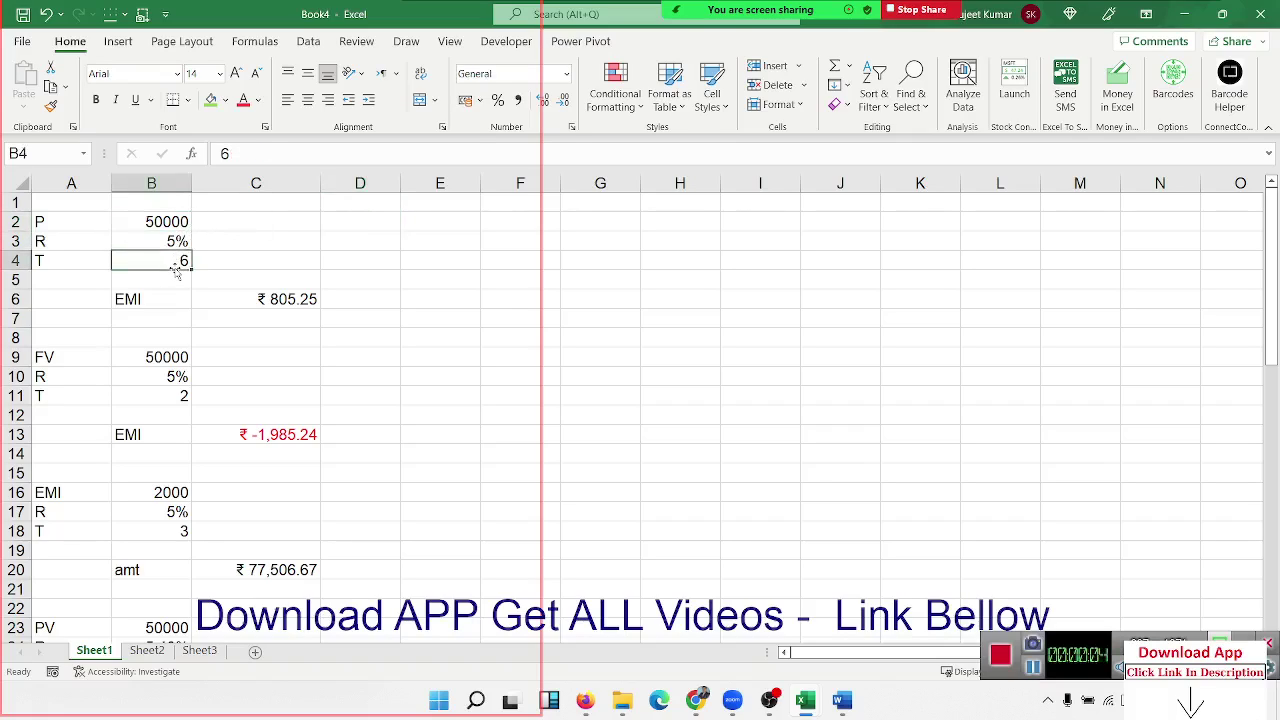
left_click(266, 298)
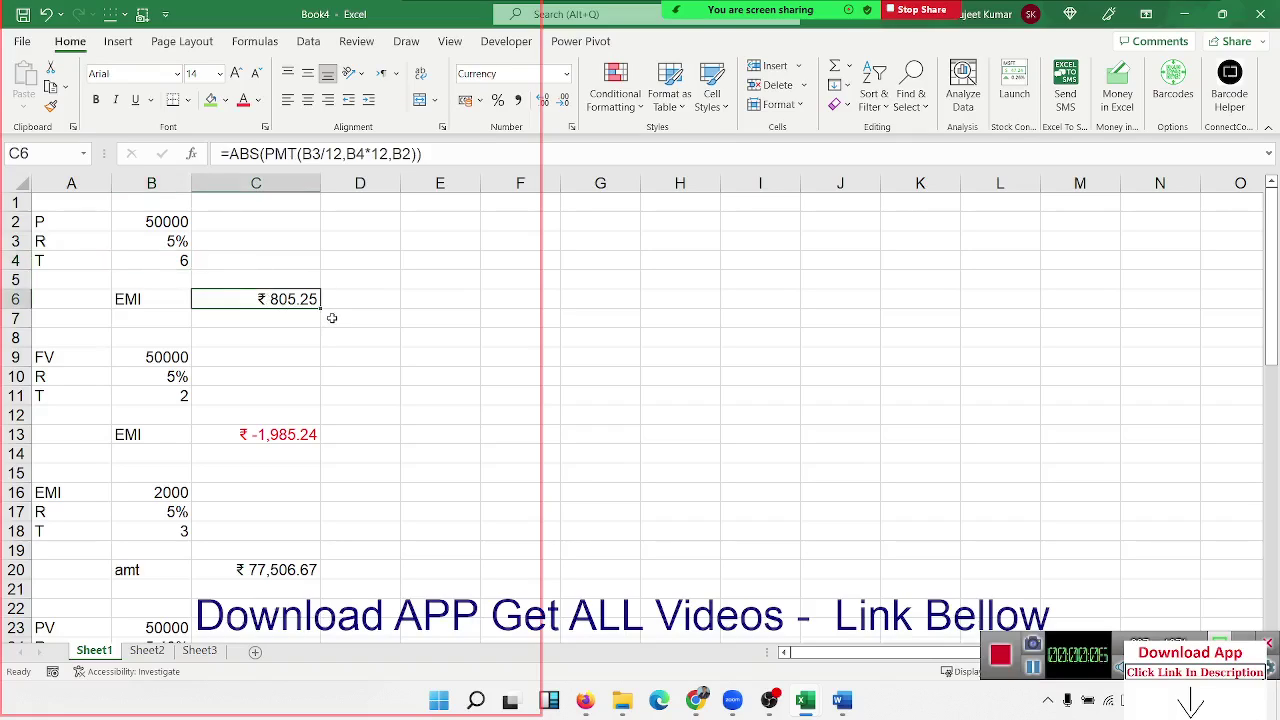
left_click(338, 221)
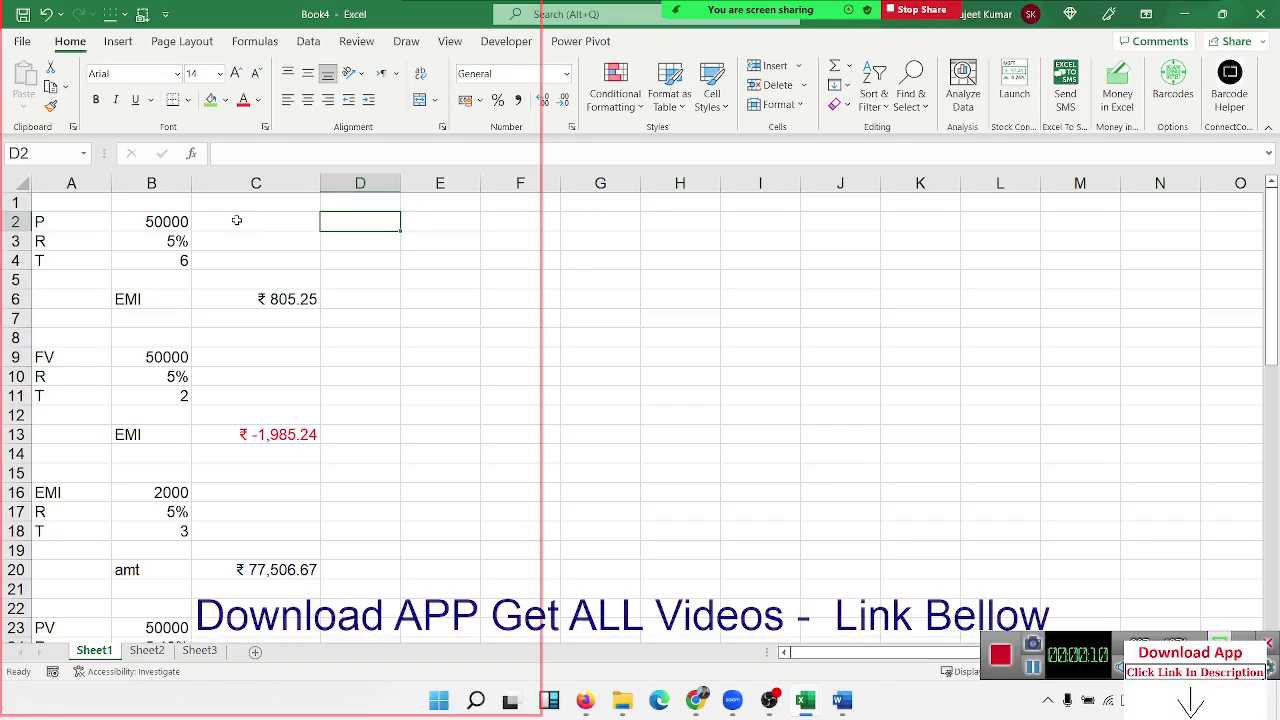
Enter 40 in D2 under a Month heading in D1.
type("40")
key("Tab")
key("Left")
key("Up")
type("Month")
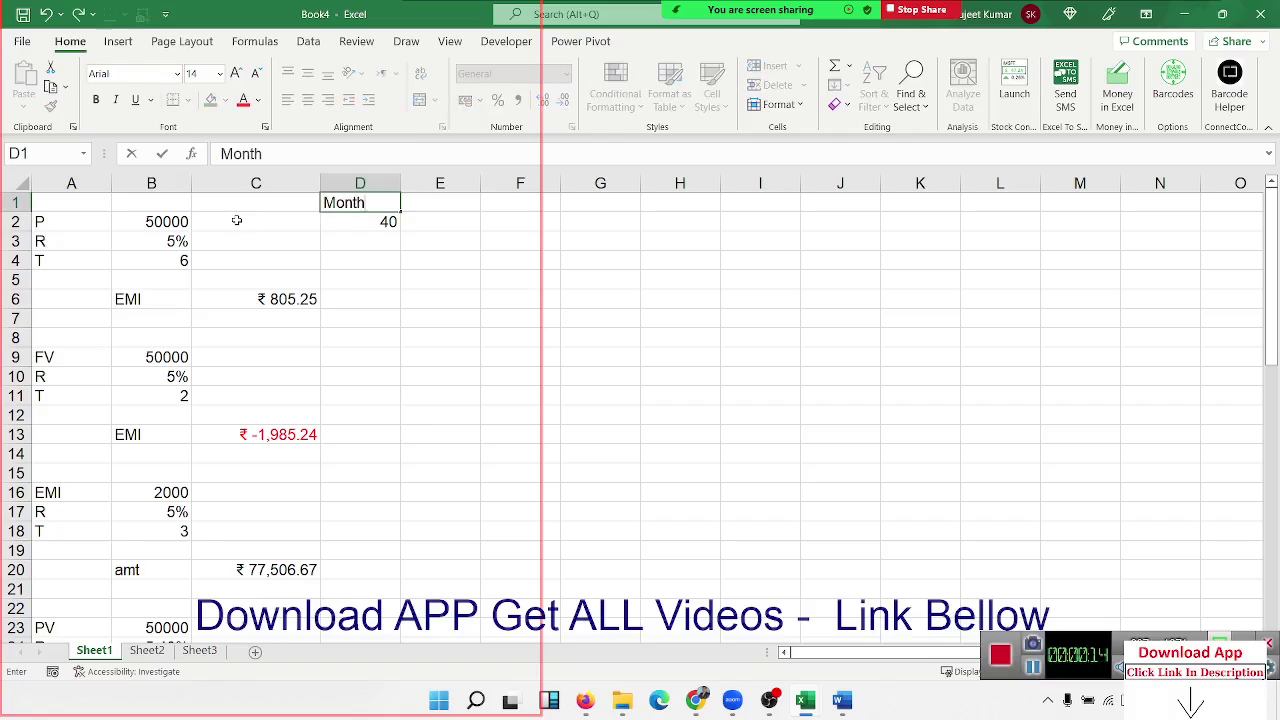
key("Tab")
Compute the total paid in E2 as =D2*C6, giving ₹ 32,209.87.
key("Down")
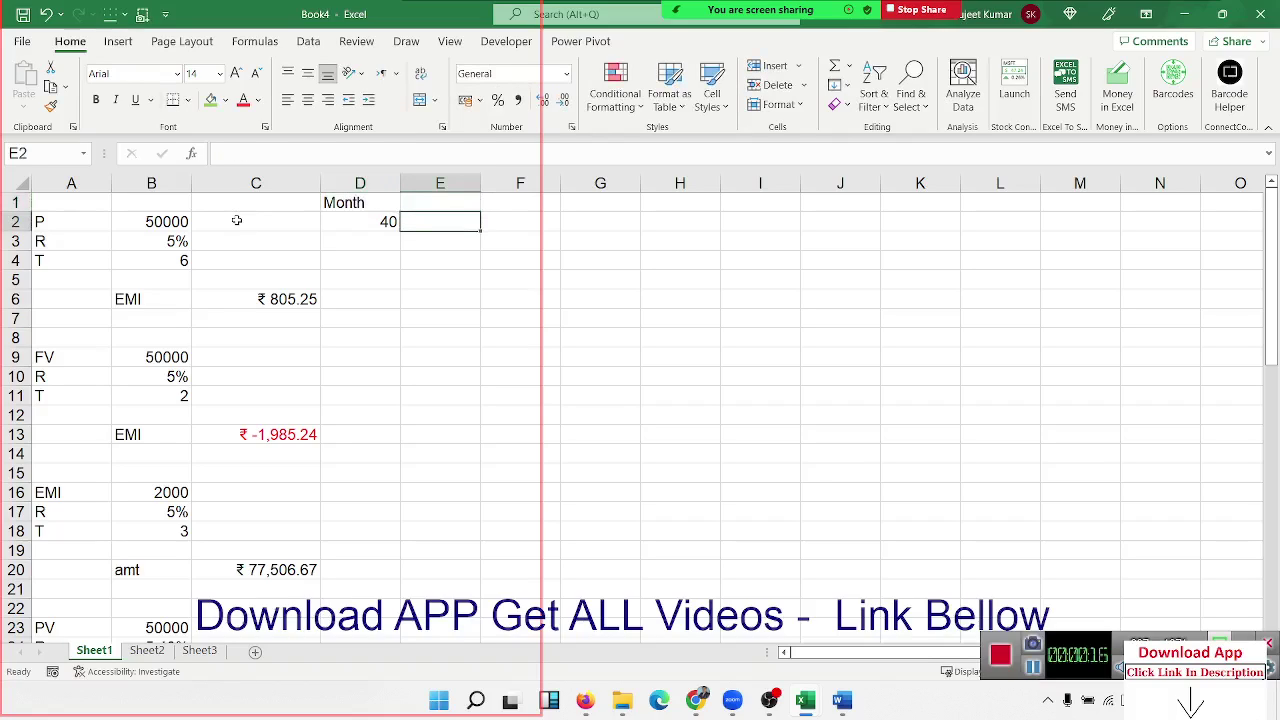
type("=")
key("Left")
type("*")
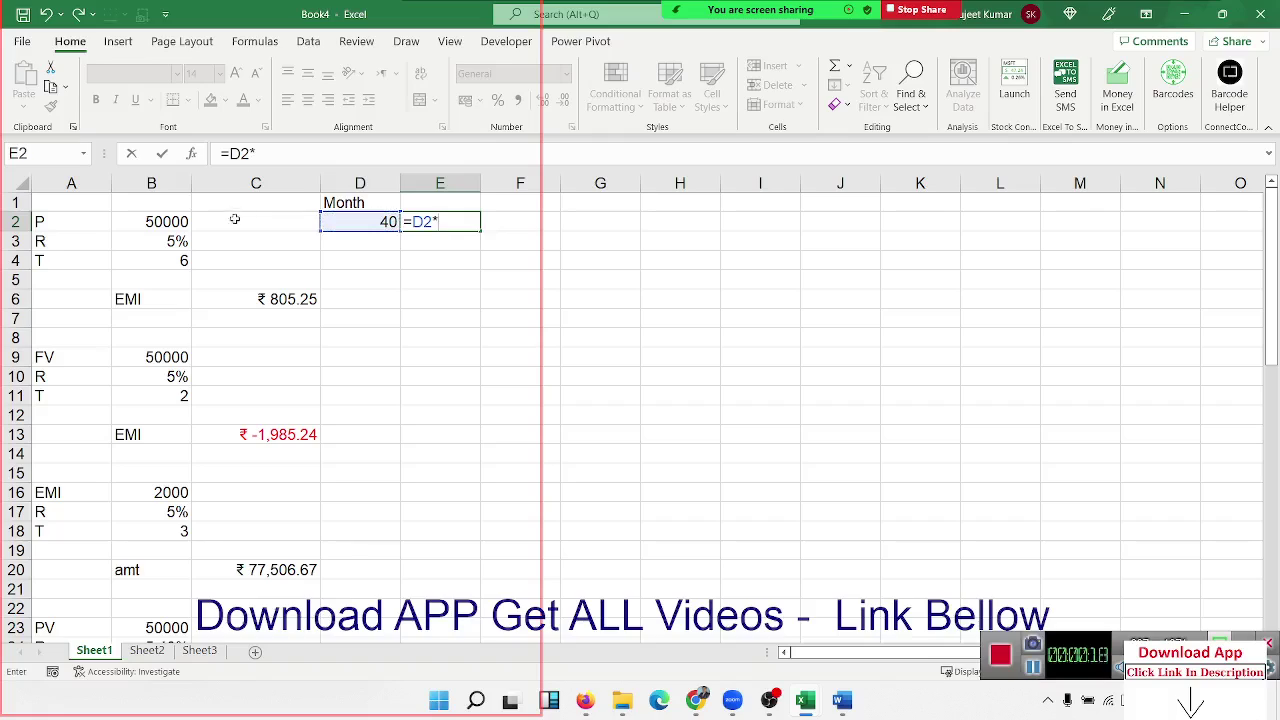
left_click(227, 300)
key("ctrl+Return")
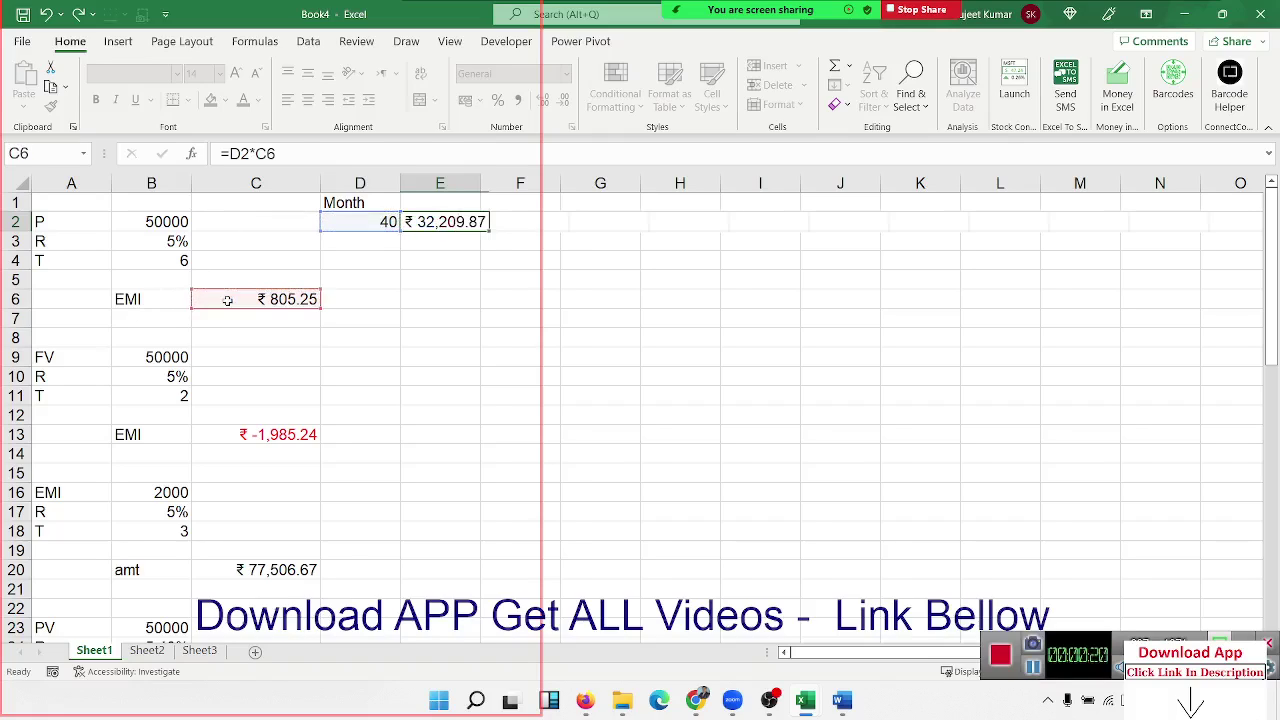
key("Return")
key("Up")
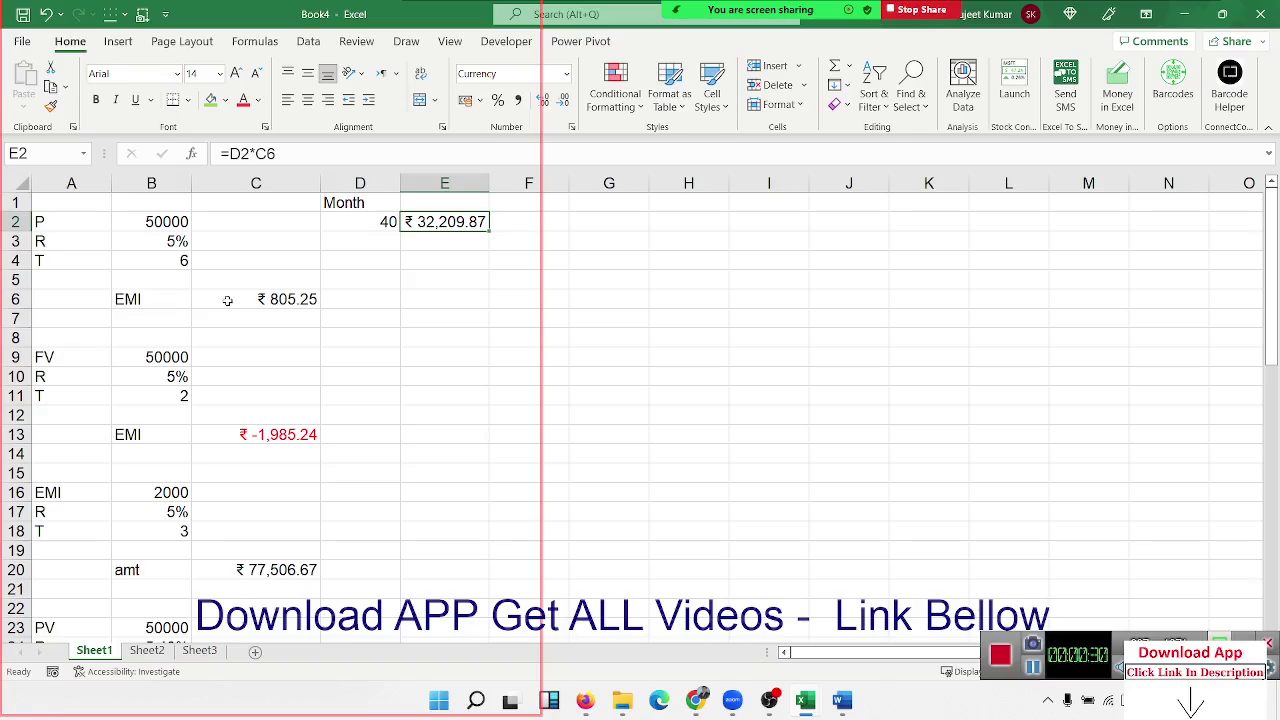
left_click(227, 300)
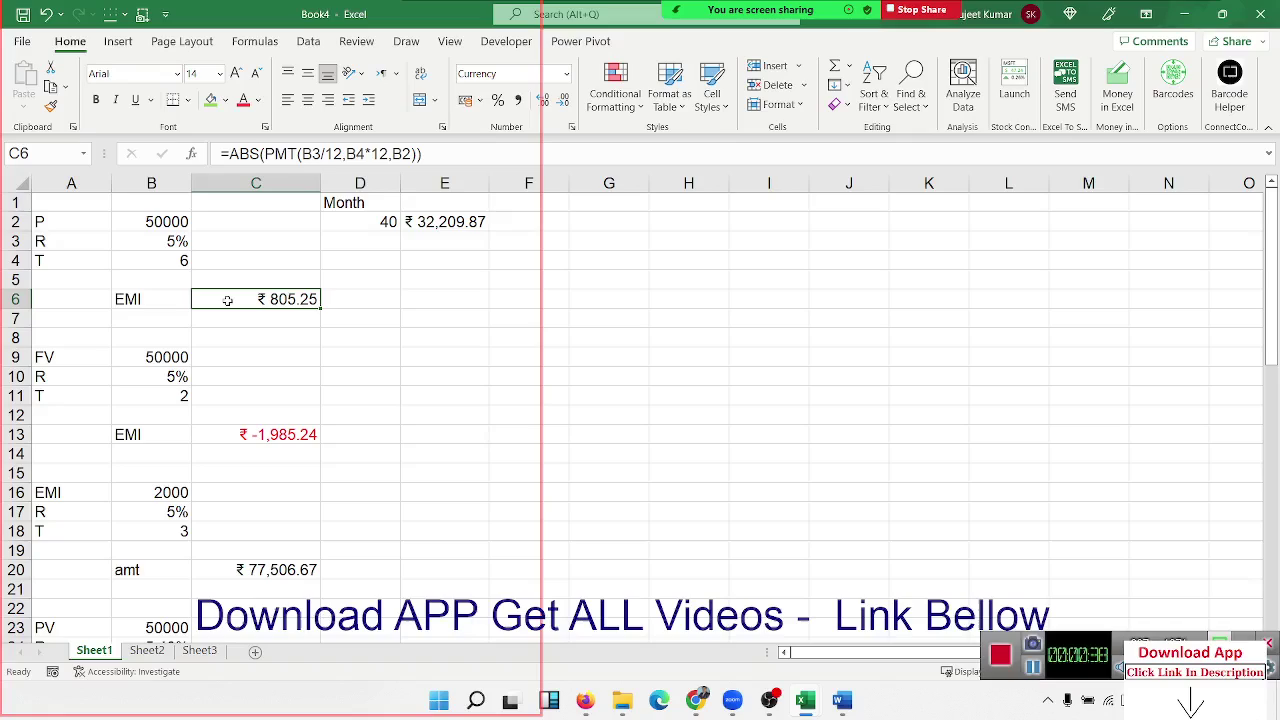
Add a Month heading in D4 with 1 in D5, and an I heading in E4.
key("Up")
key("Up")
key("Right")
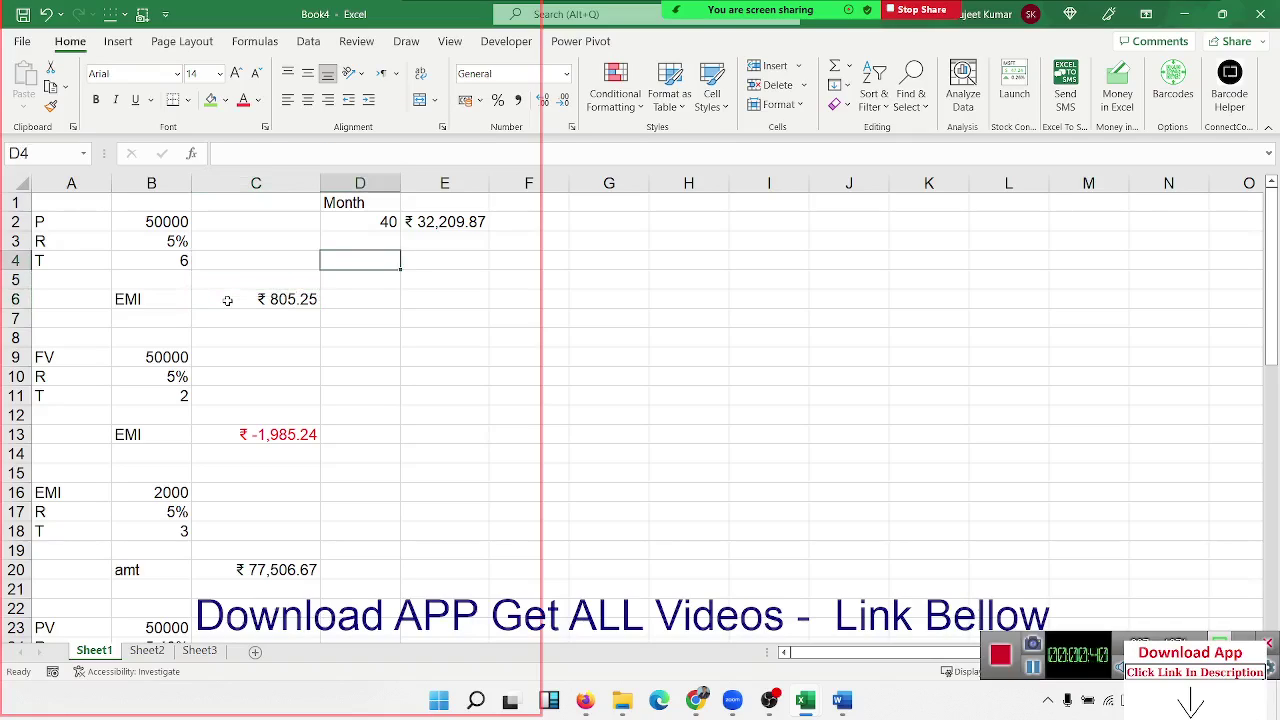
type("Mo")
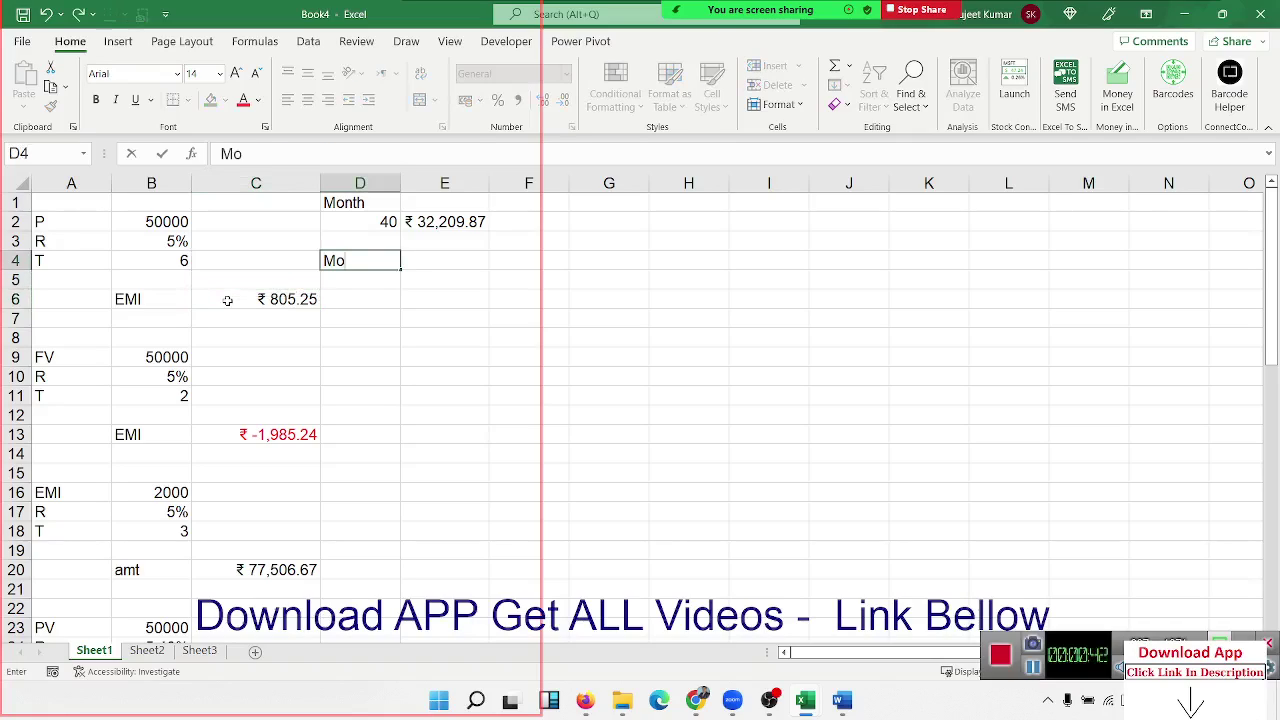
type("nth")
key("Return")
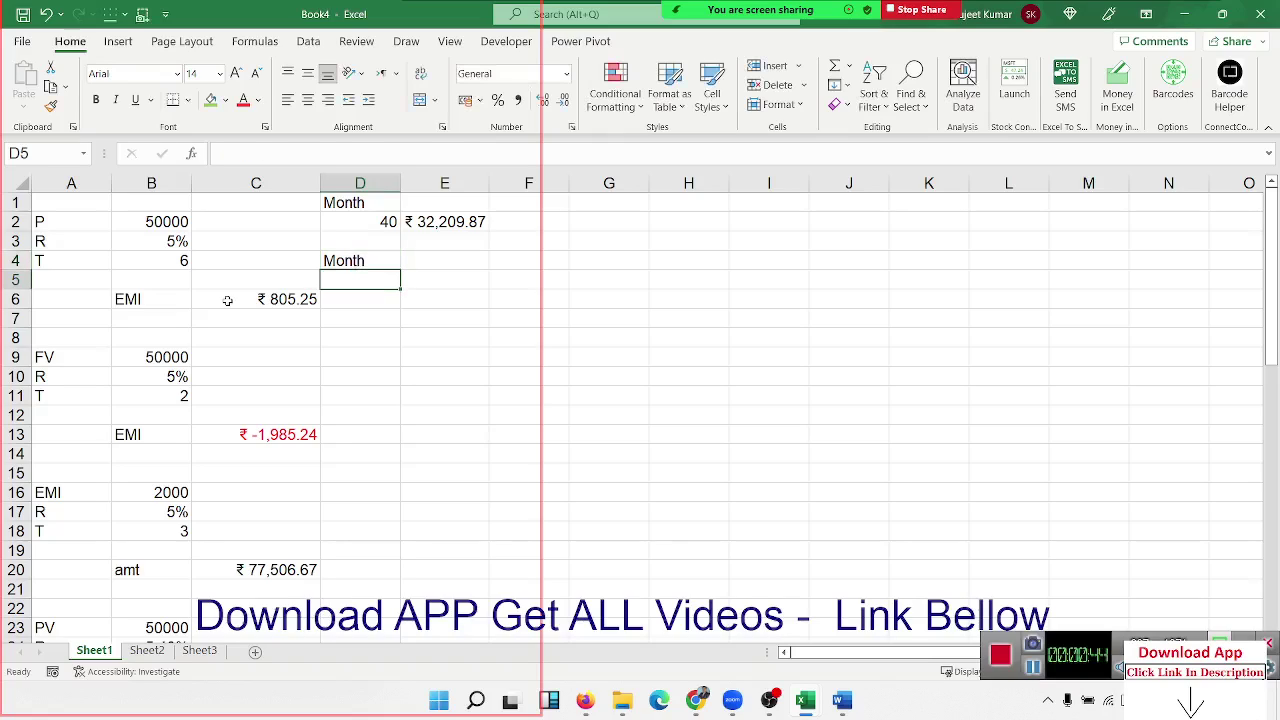
type("1")
key("Up")
key("Right")
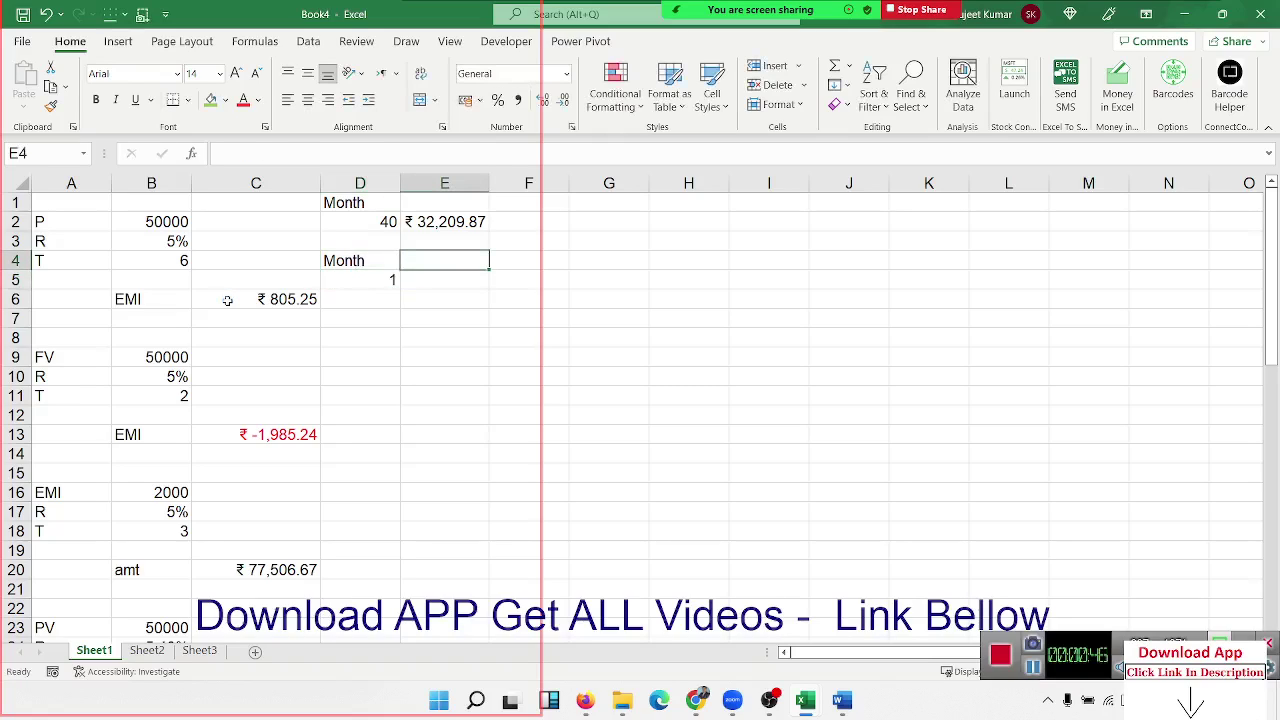
type("I")
key("Return")
Enter =IPMT(B3/12,D5,B4*12,B2) in E5 for that month's interest.
type("=")
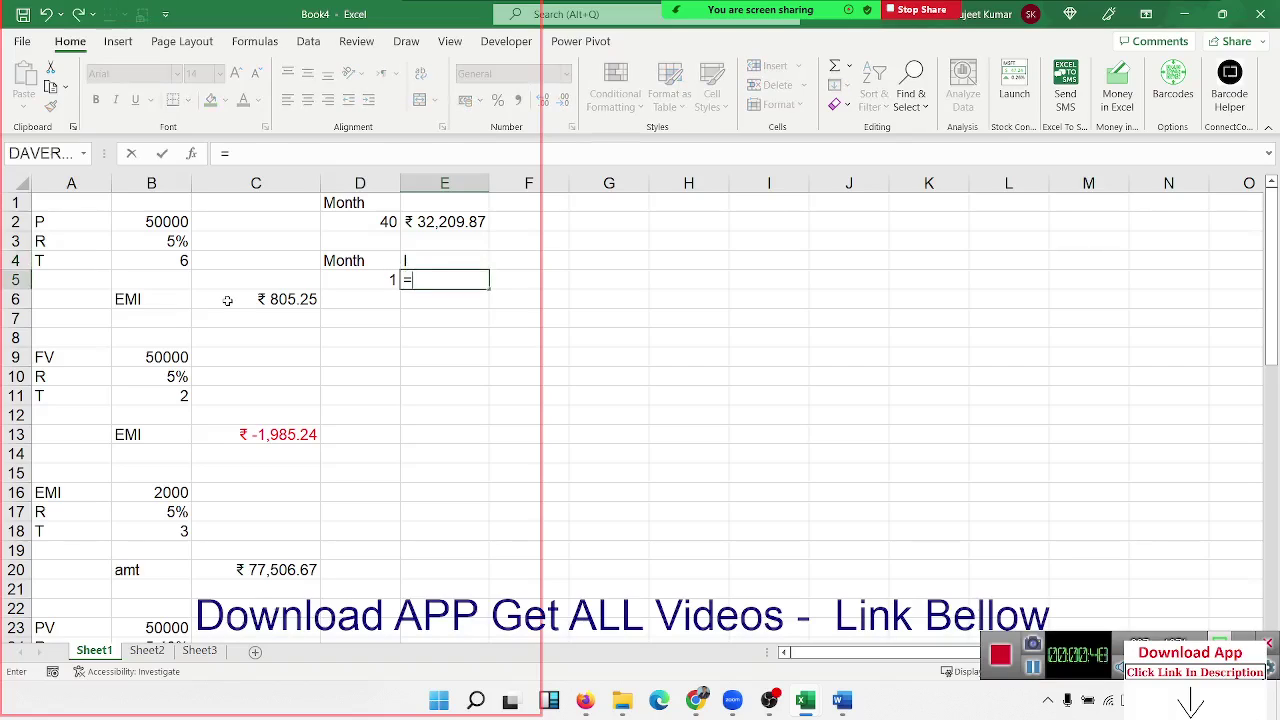
type("ip")
key("Tab")
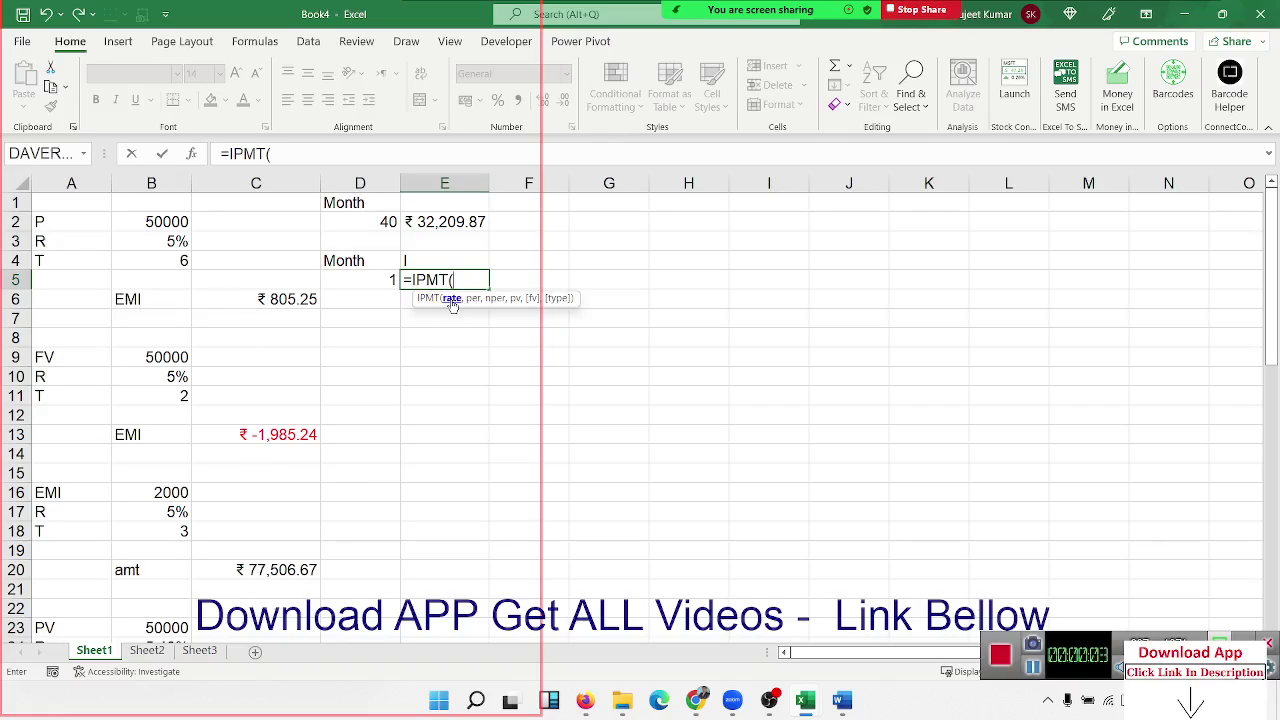
left_click(170, 240)
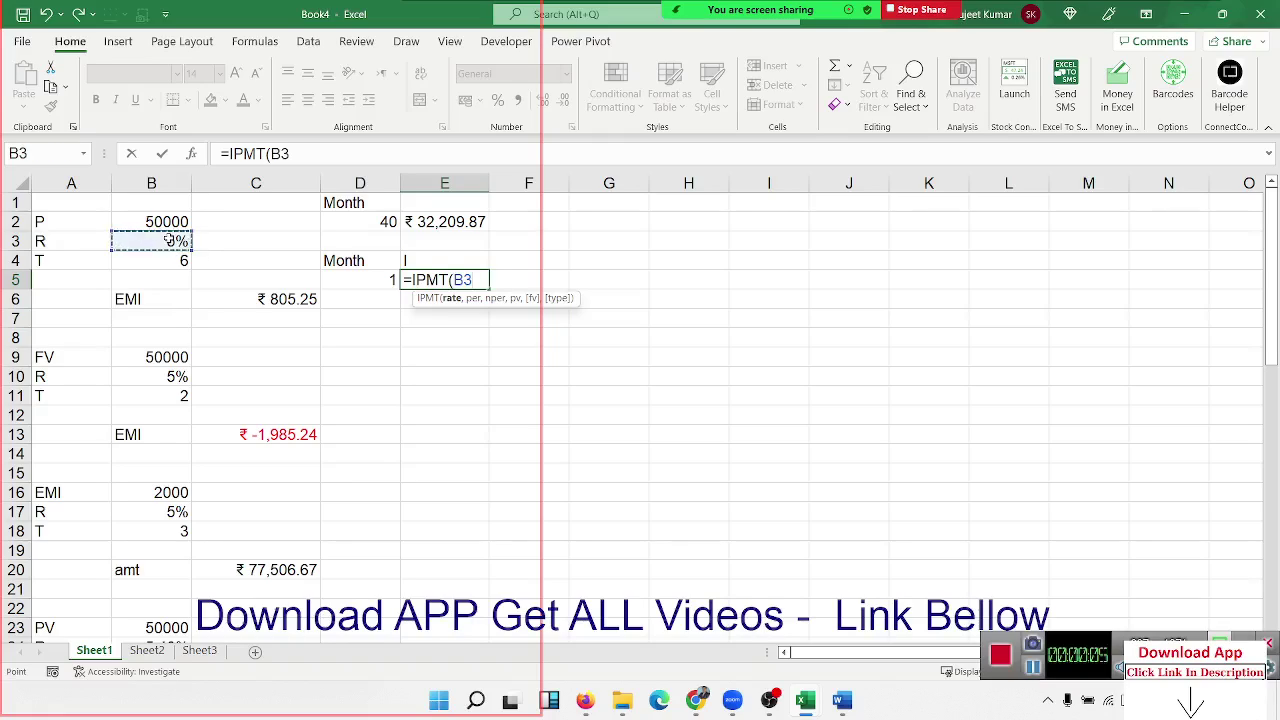
type("/12")
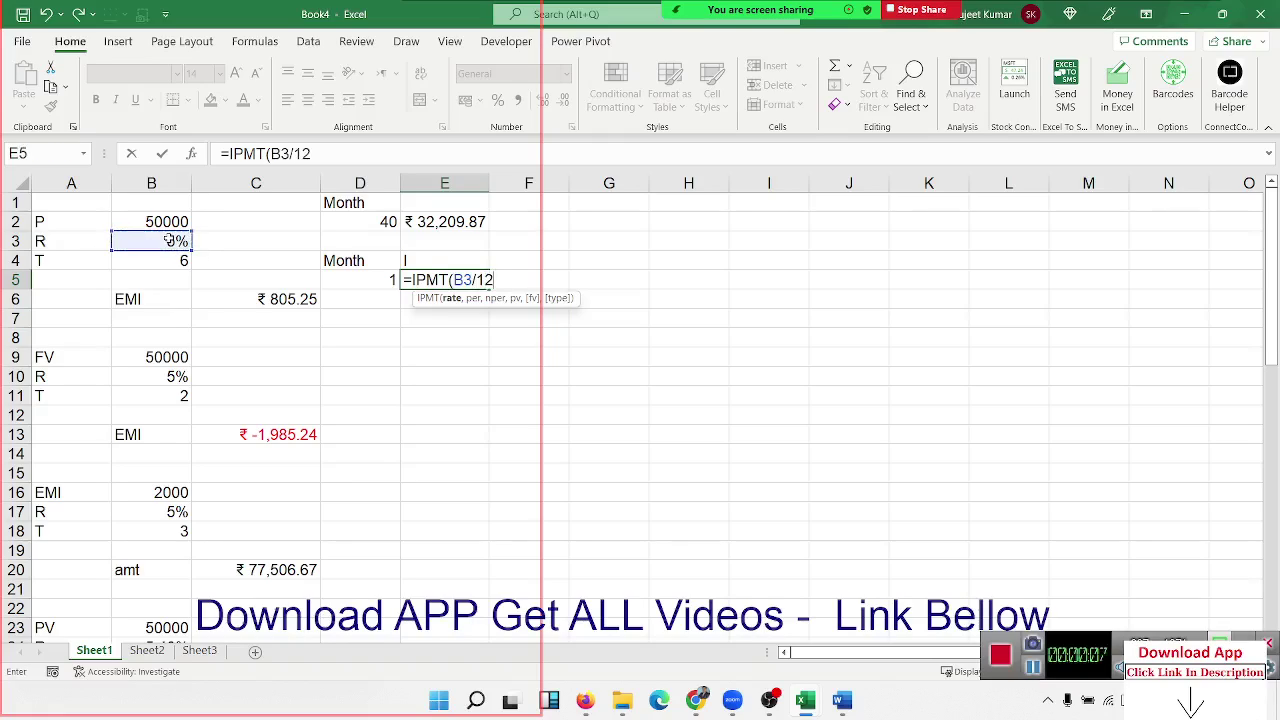
type(",")
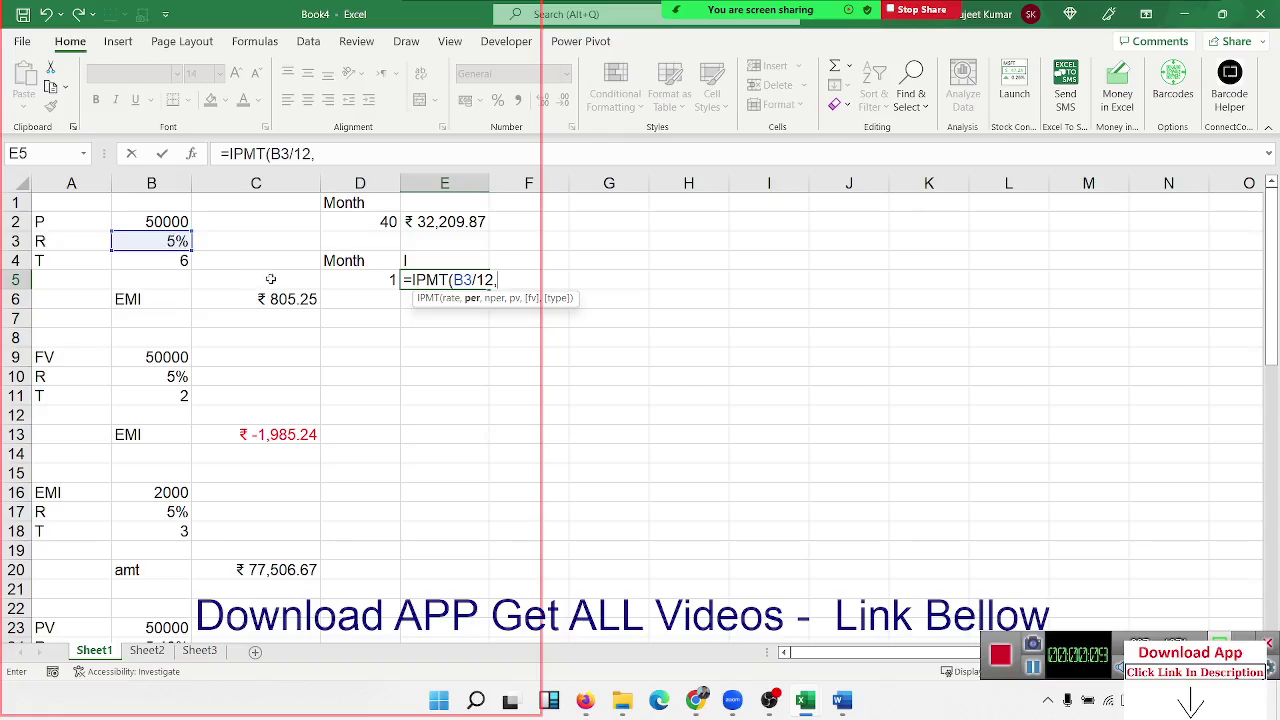
left_click(390, 281)
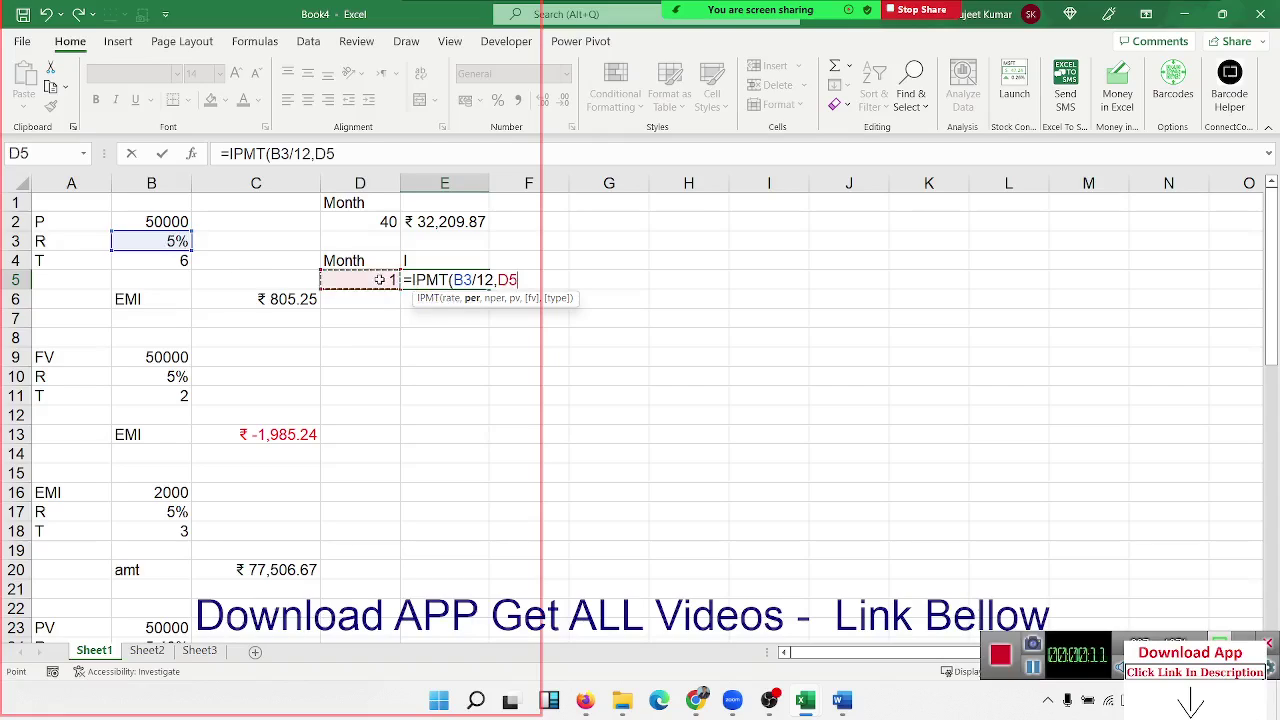
type(",")
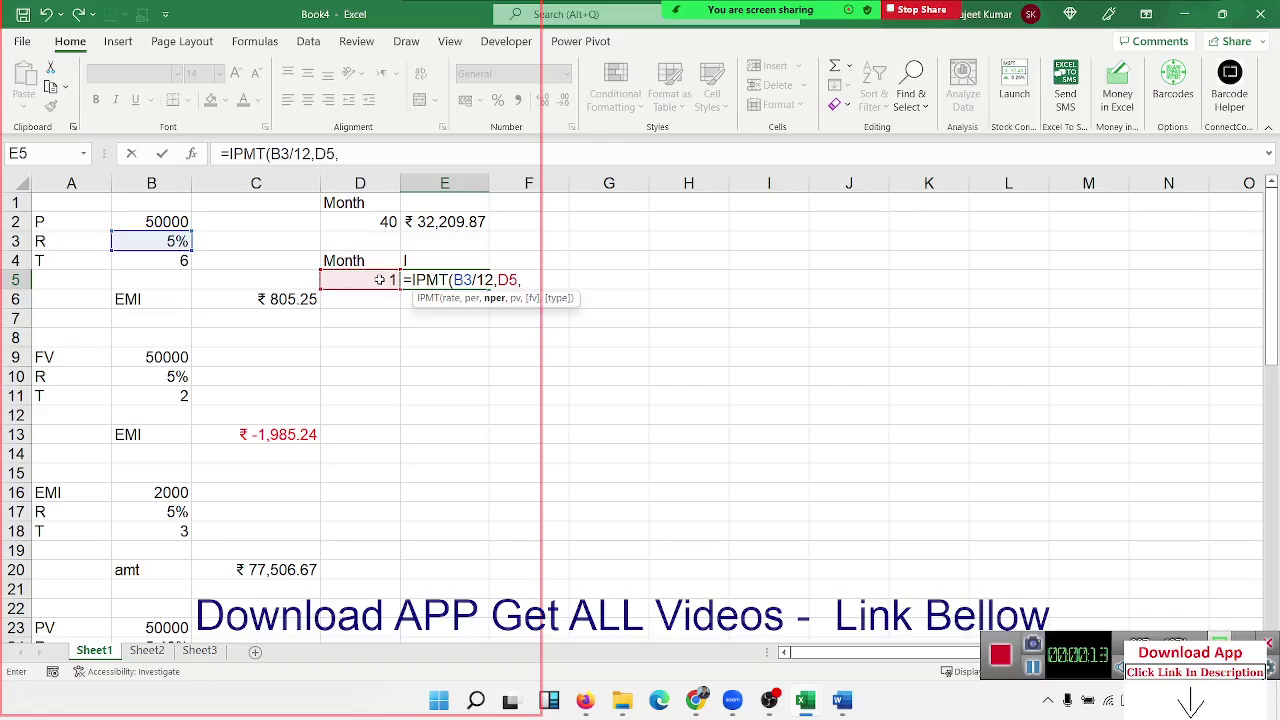
left_click(173, 262)
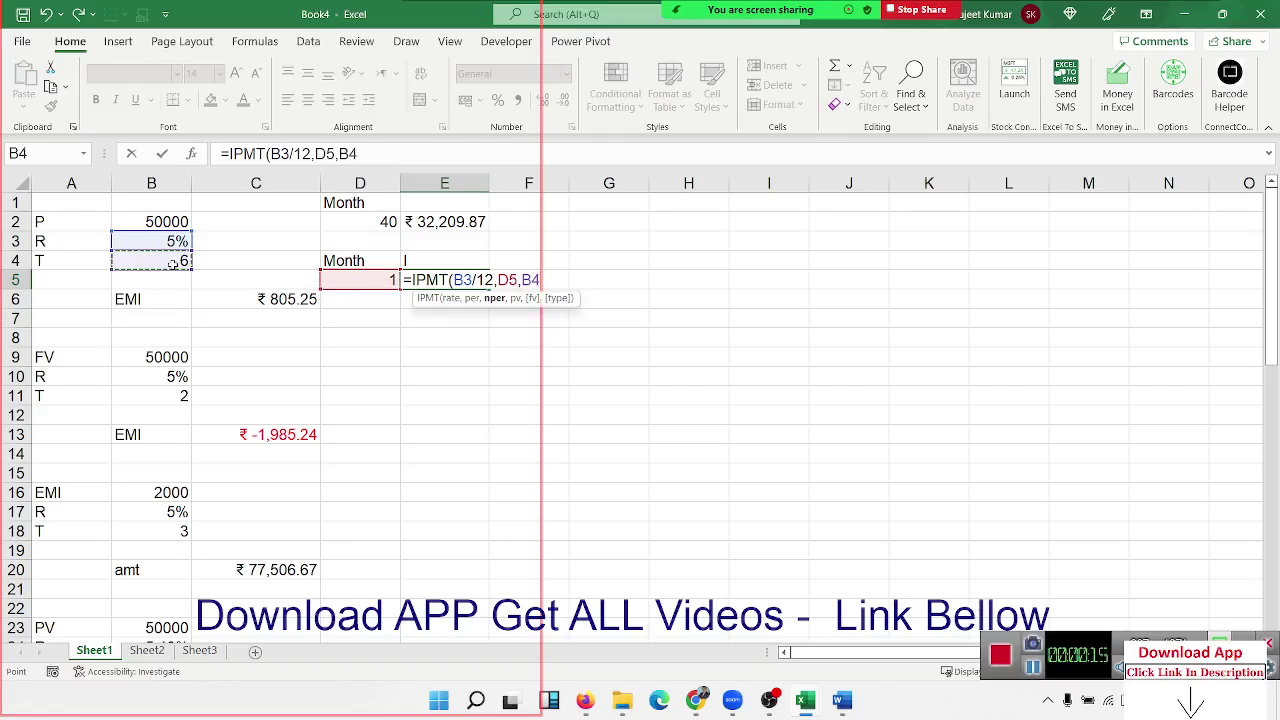
type("*12,")
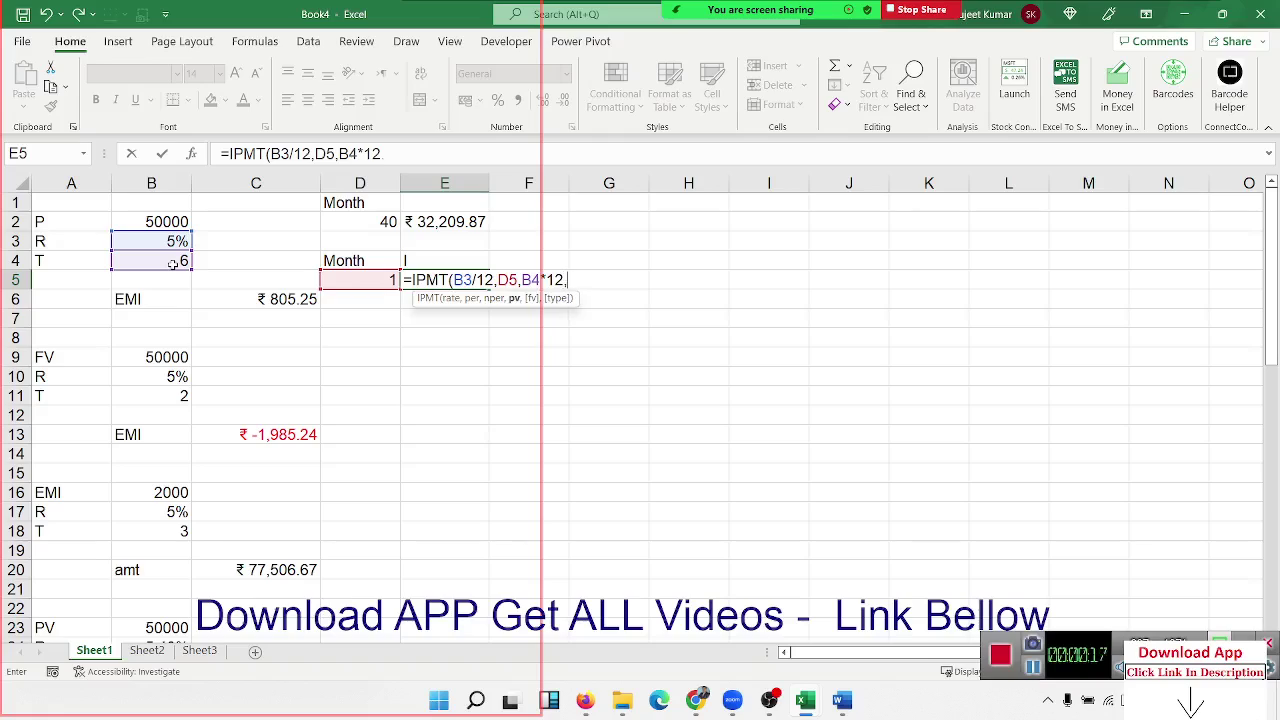
left_click(148, 220)
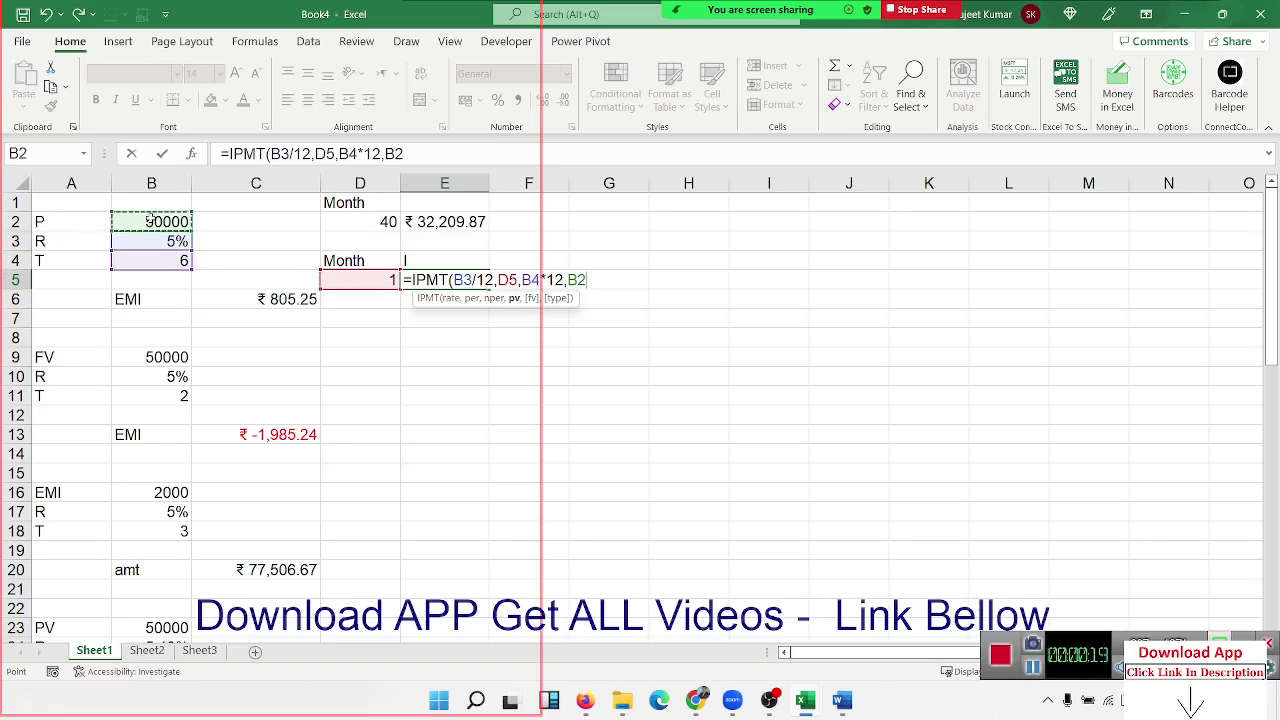
key("Return")
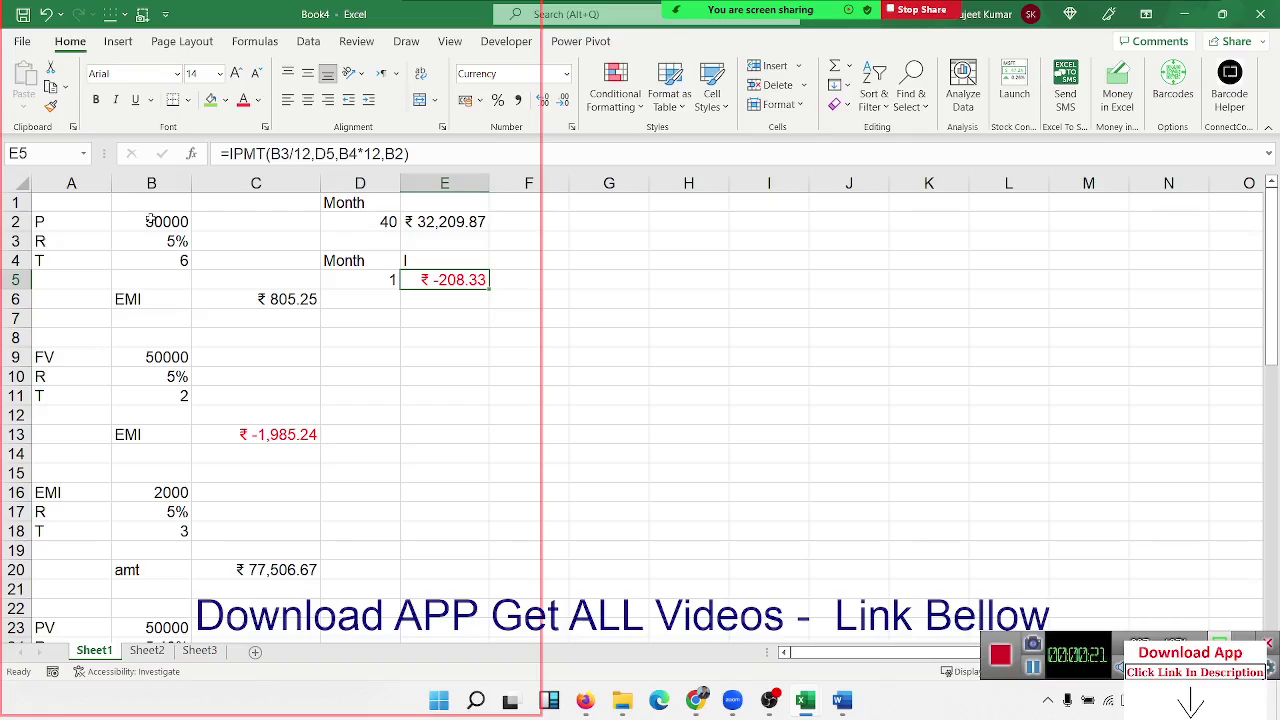
Try months 2, 3 and 40 in D5, ending with ₹ -103.25 interest for month 40.
left_click(281, 299)
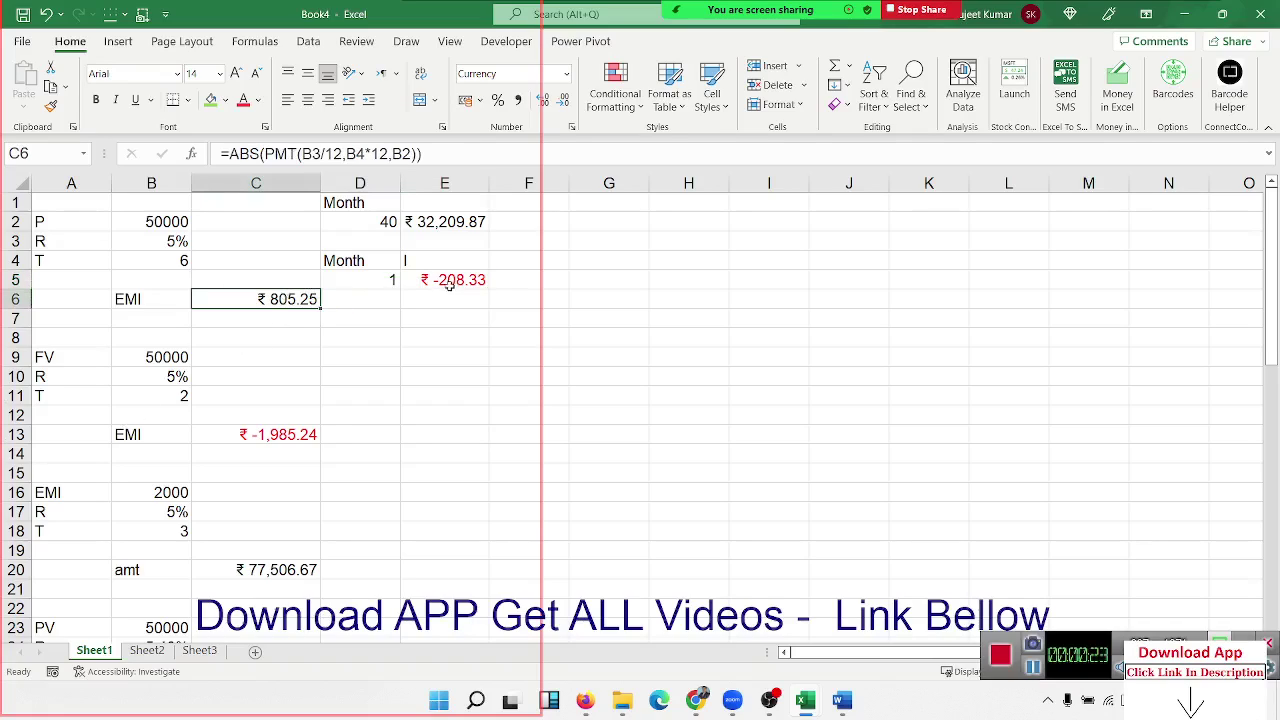
left_click(450, 286)
left_click(370, 289)
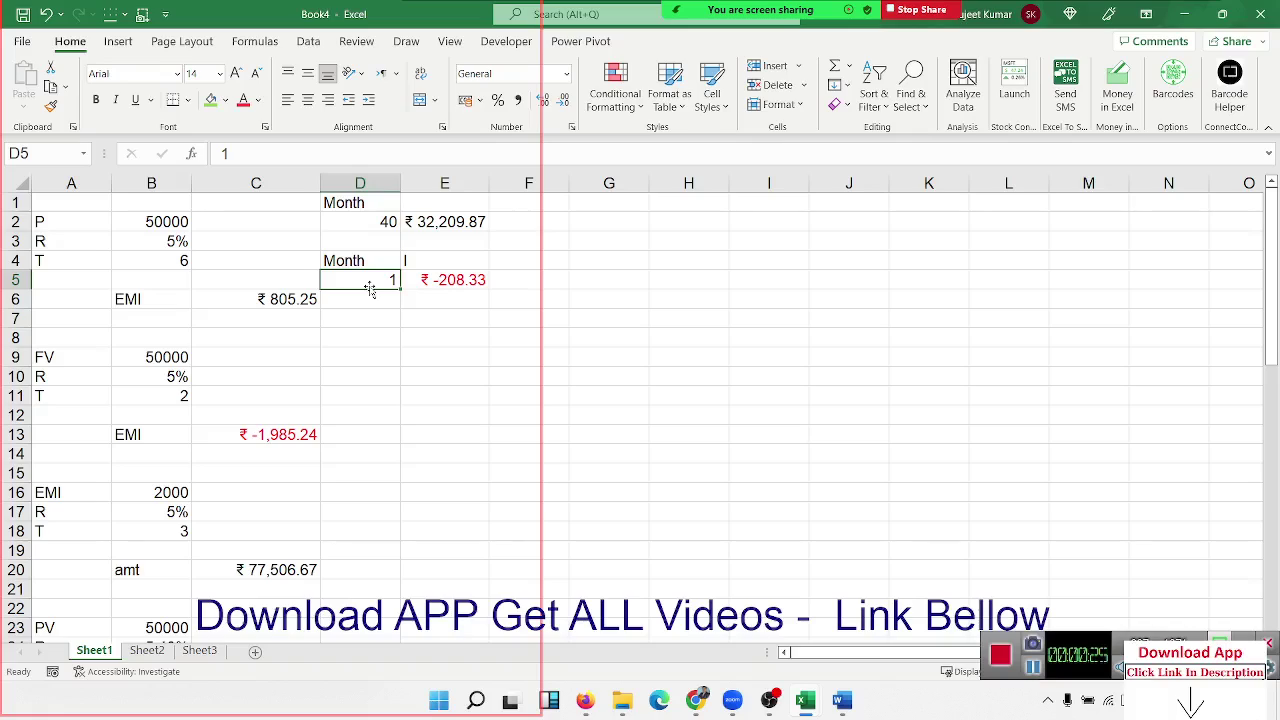
type("2")
key("Return")
left_click(370, 289)
type("3")
key("Return")
left_click(370, 289)
type("40")
key("Return")
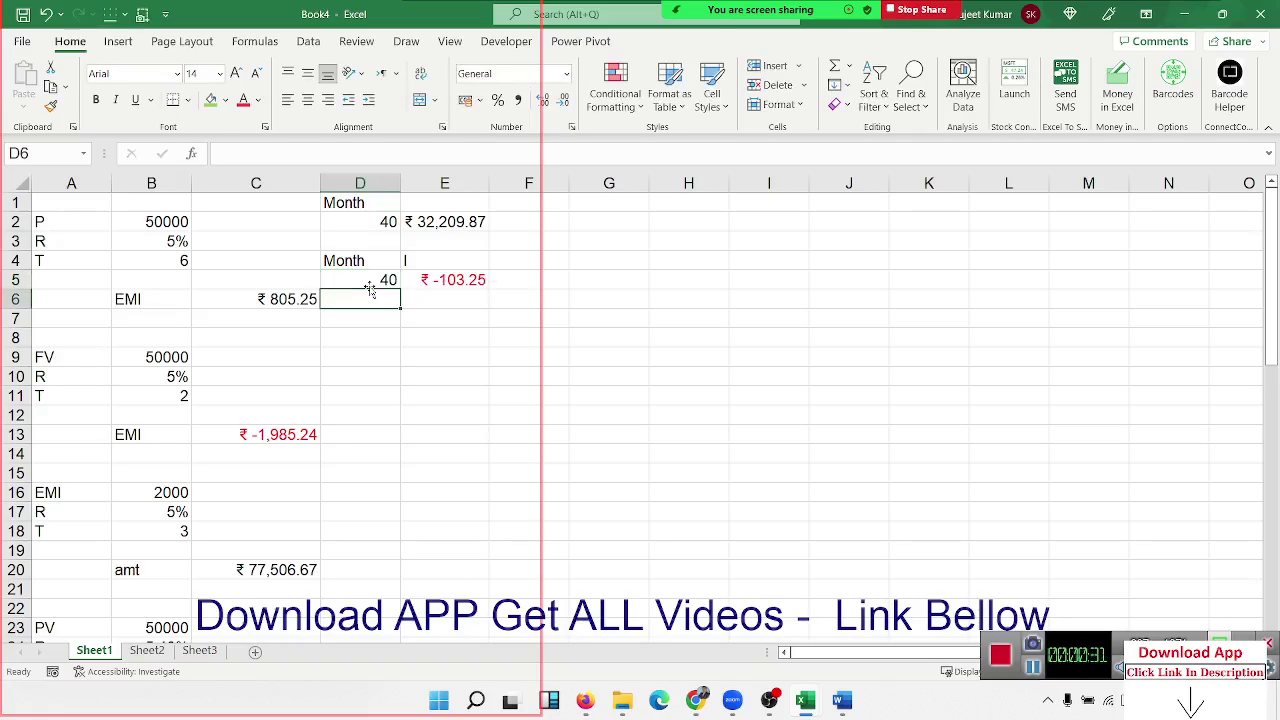
key("Right")
key("Up")
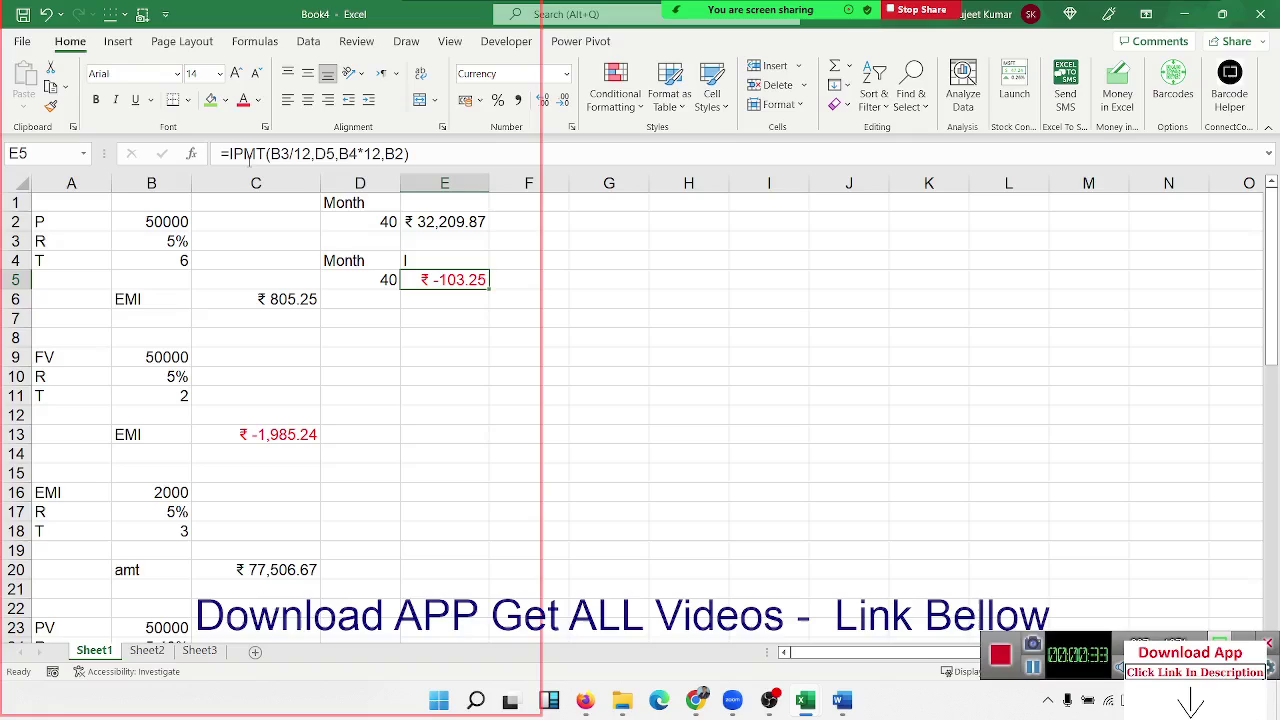
Wrap the IPMT formula in E5 inside a SUM function.
left_click(231, 154)
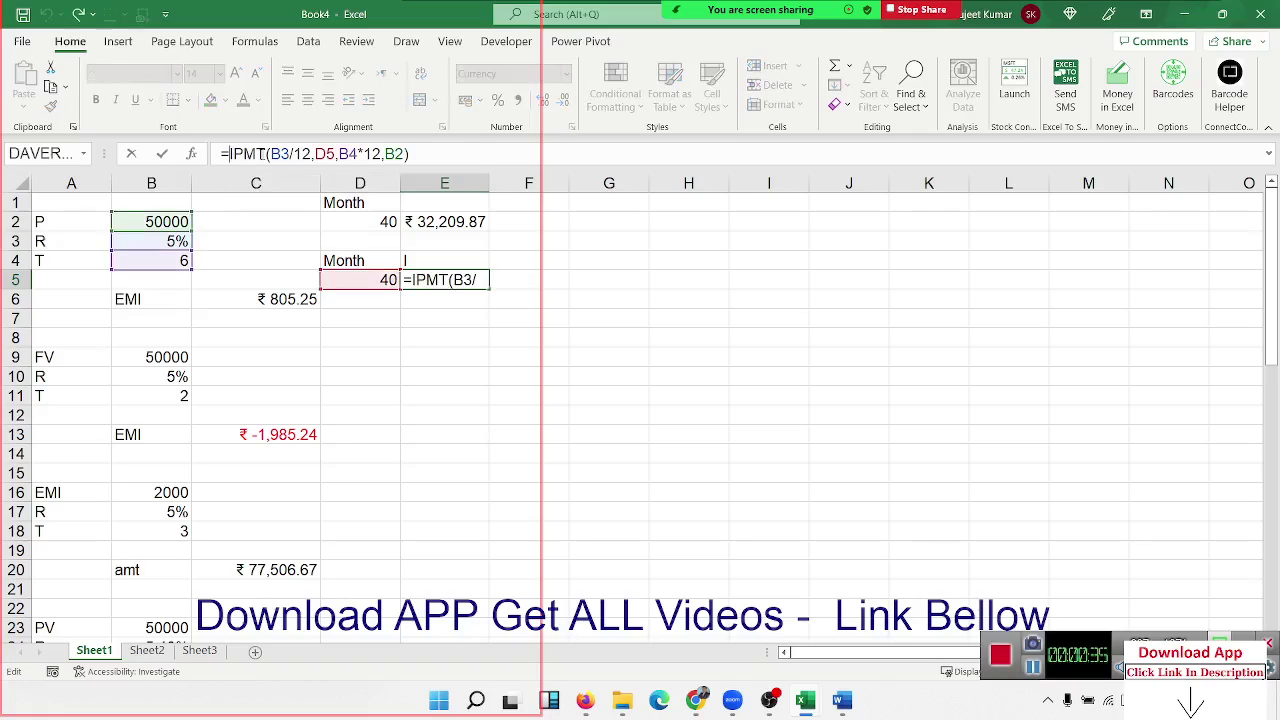
key("Left")
type("sum")
key("Tab")
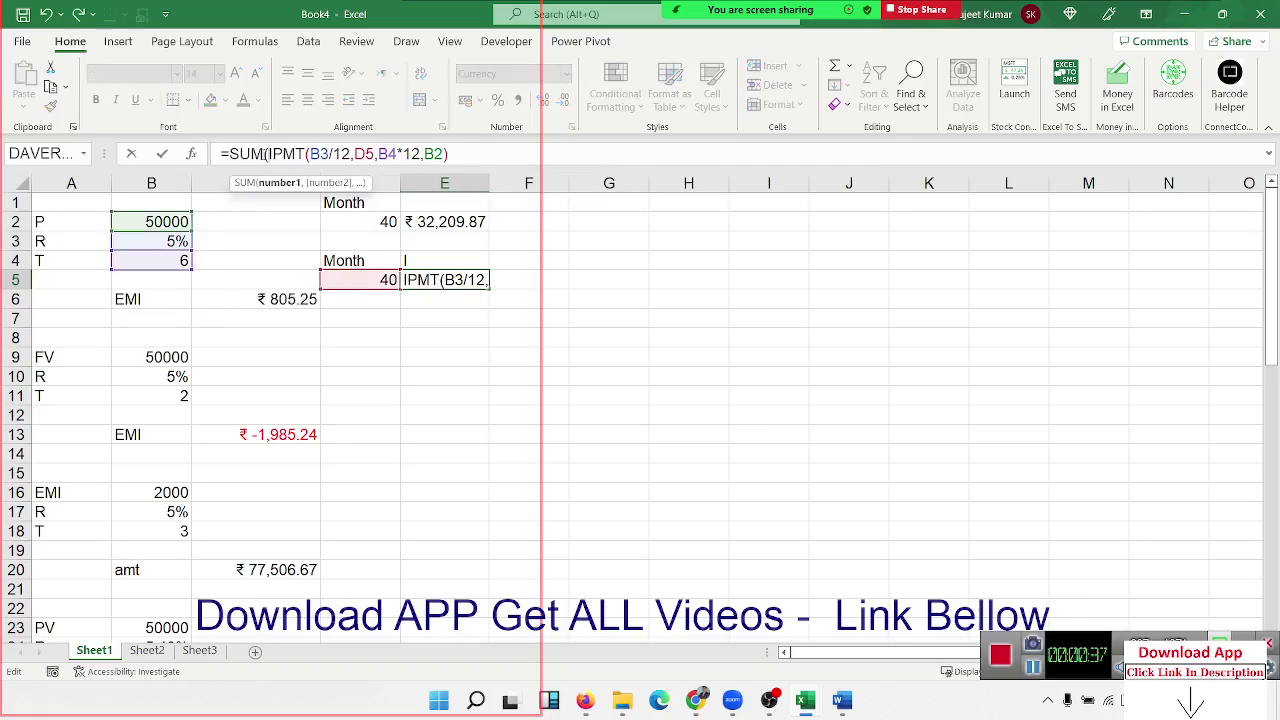
Replace the D5 period argument with ROW(1:40), accepting Excel's correction, to total ₹ -6,286.91.
left_click(363, 153)
double_click(363, 153)
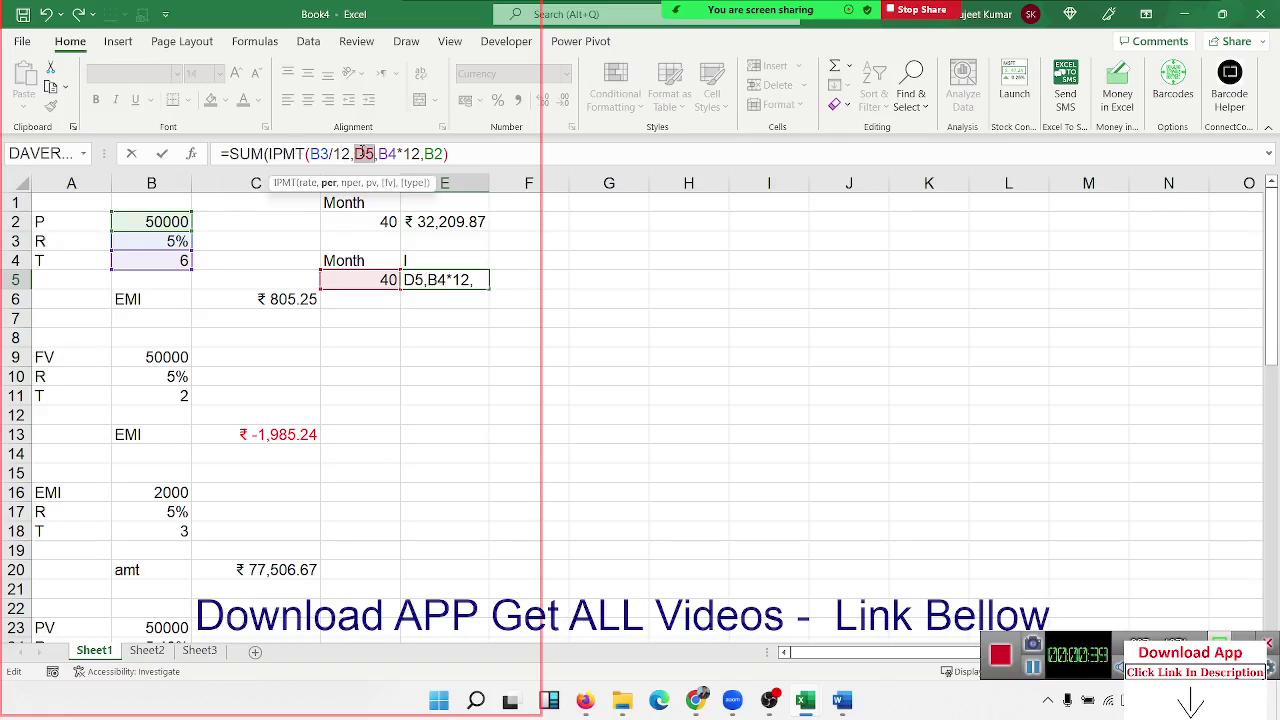
key("BackSpace")
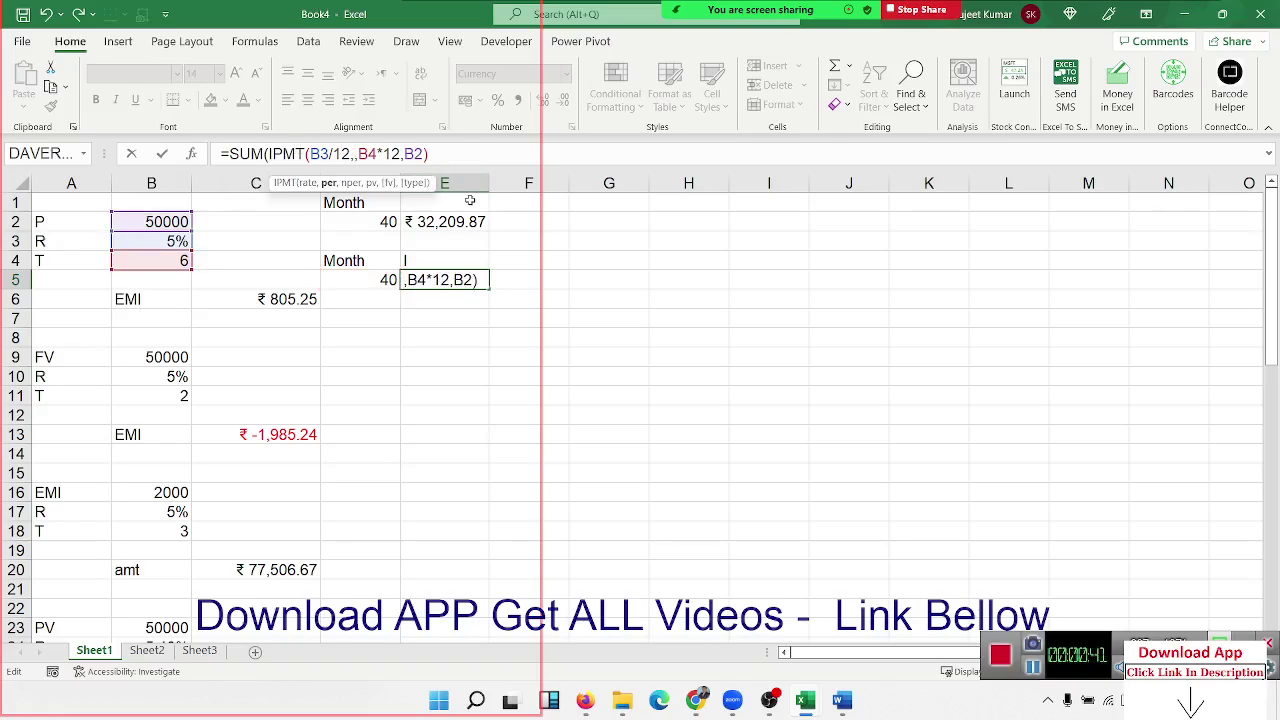
type("row")
key("Tab")
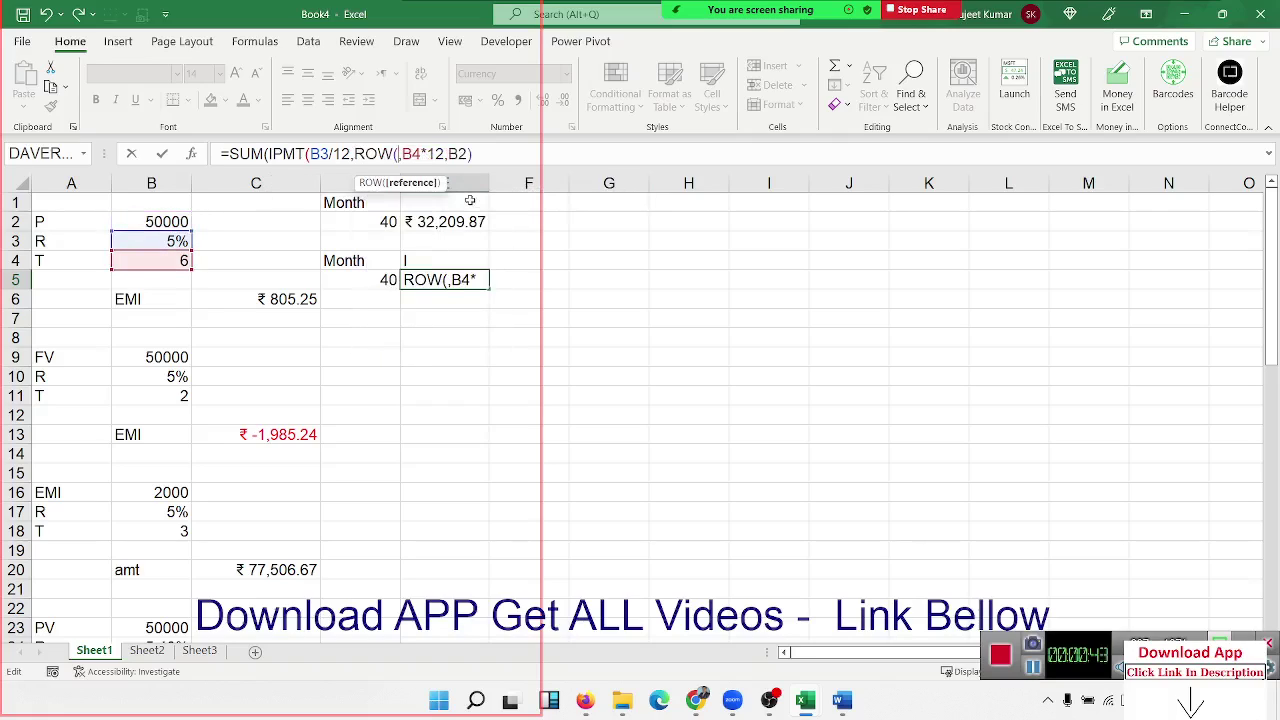
type("1:40")
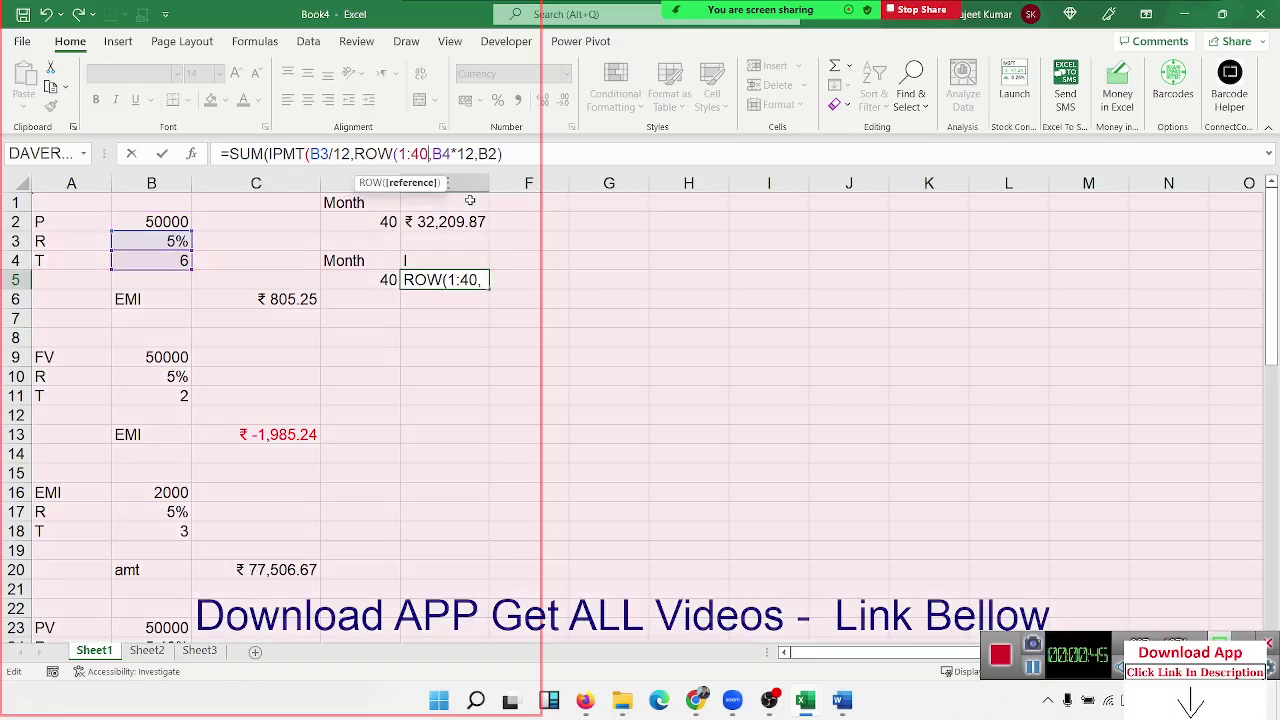
type(")")
key("Return")
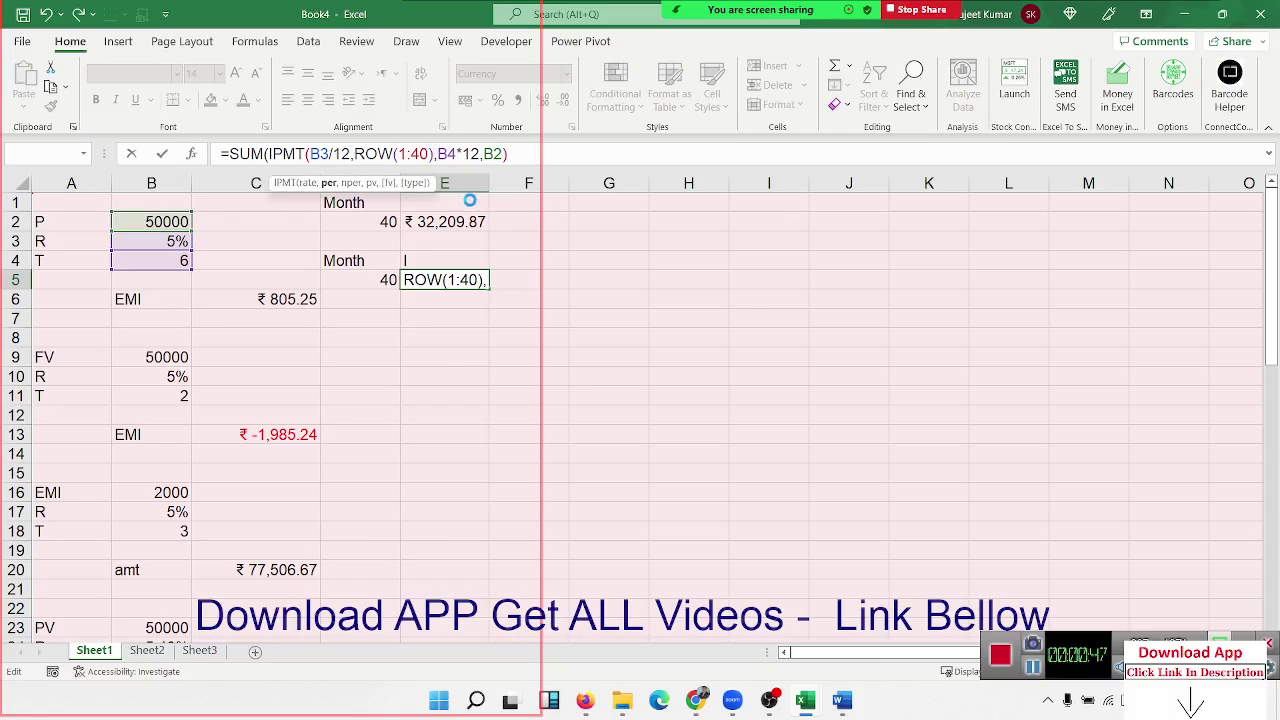
key("Return")
key("Up")
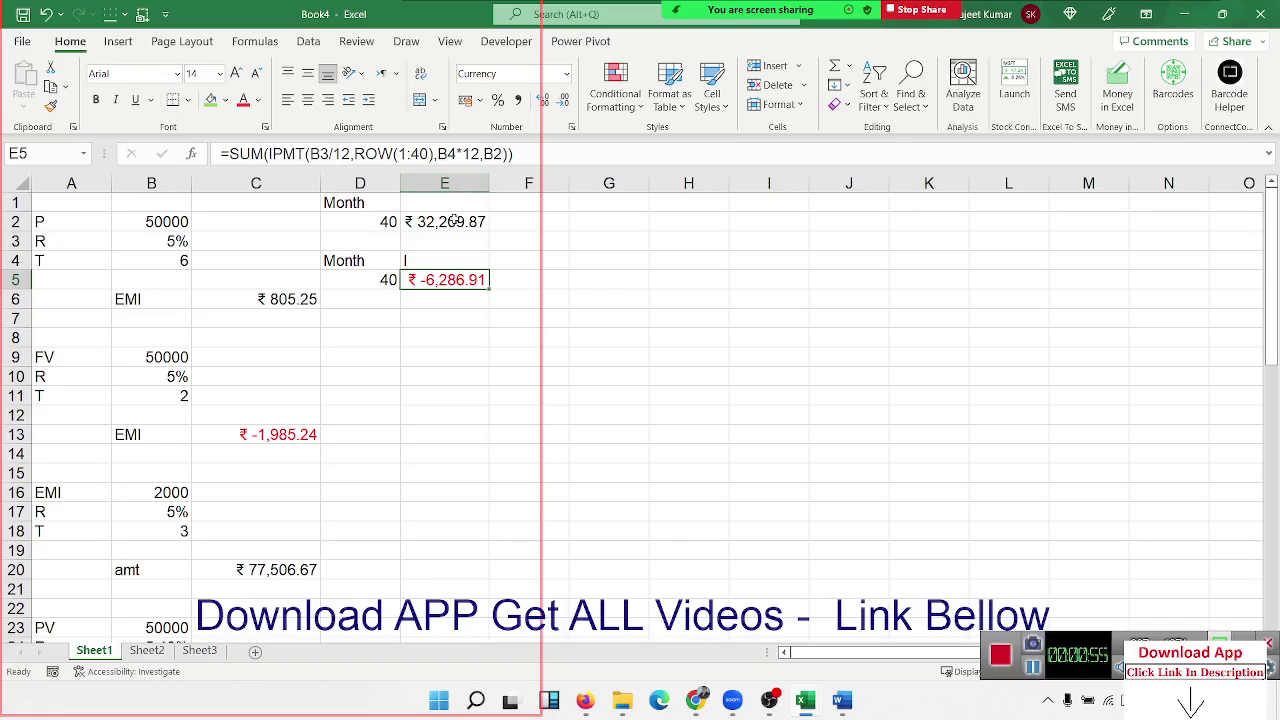
left_click(452, 220)
left_click(450, 283)
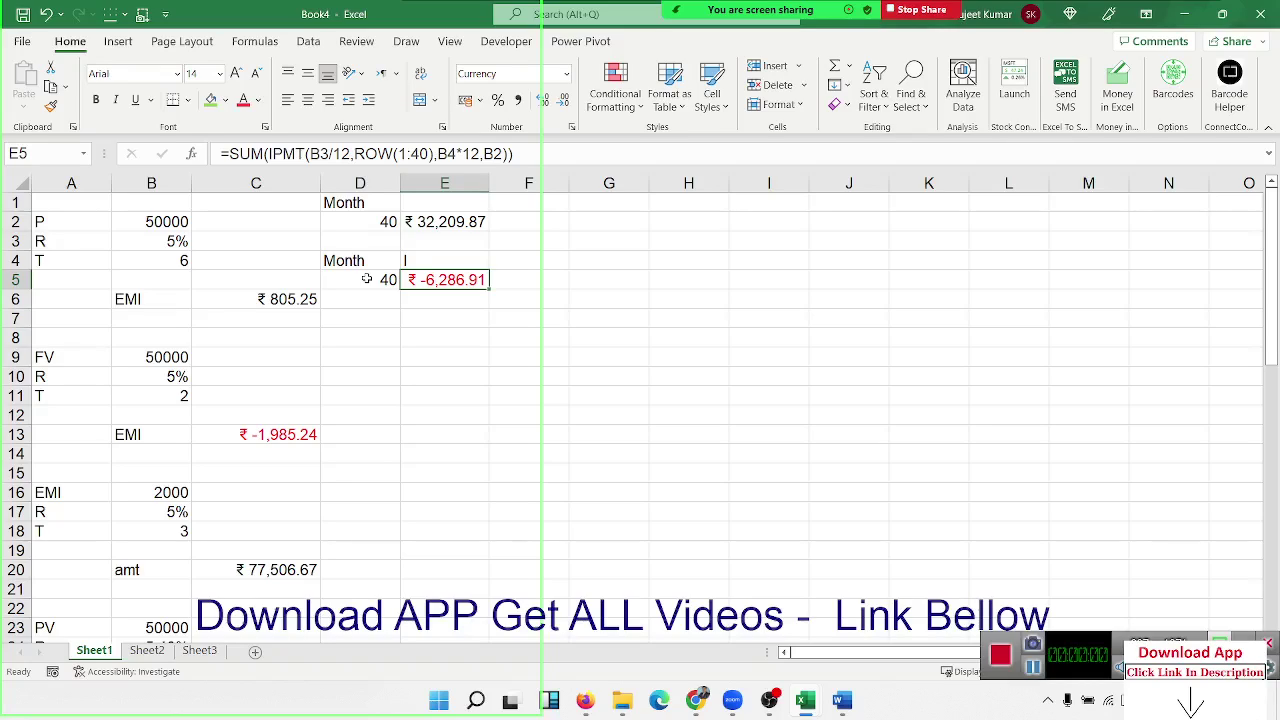
Change IPMT to PPMT in E5's formula so it sums principal repaid over months 1–40.
left_click(297, 155)
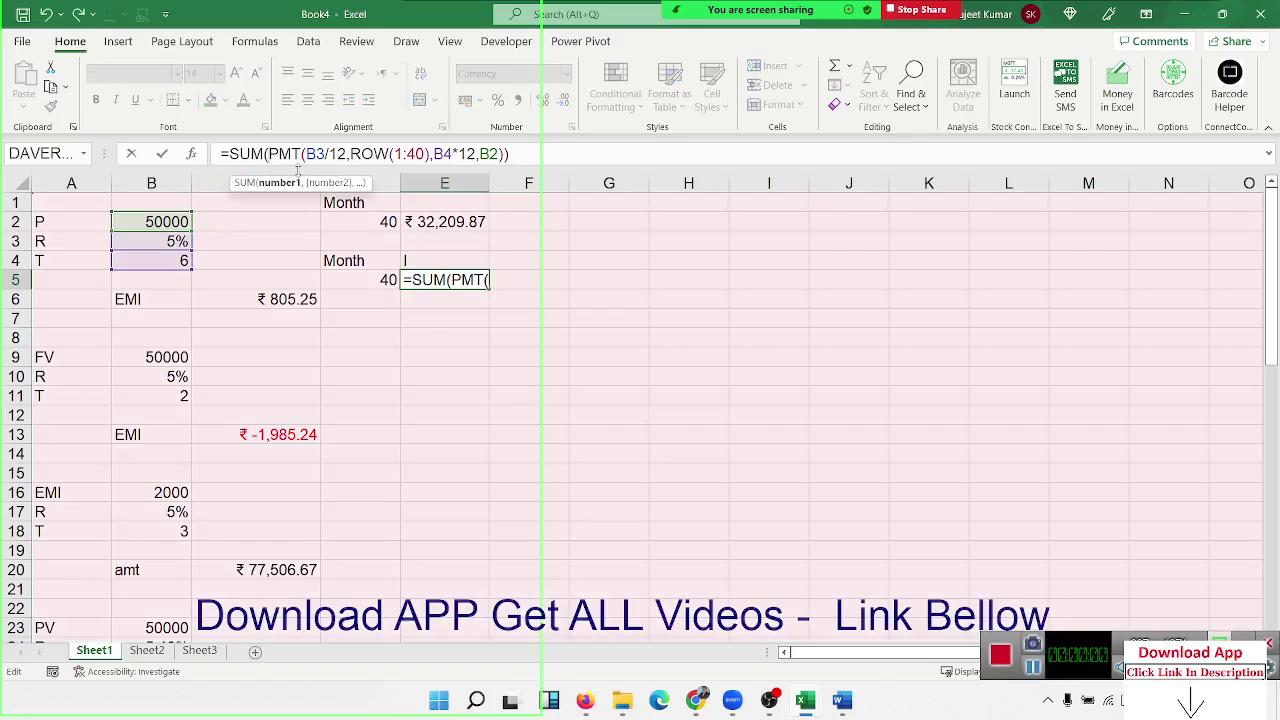
type("p")
key("ctrl+Return")
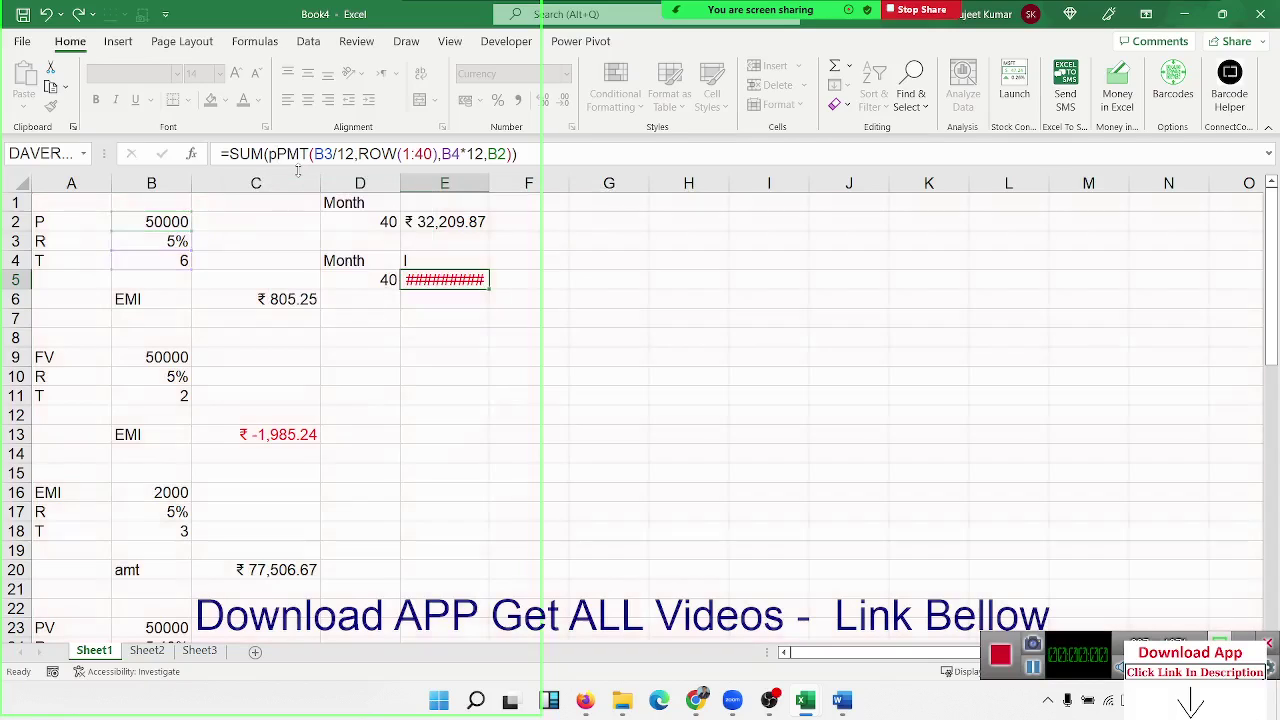